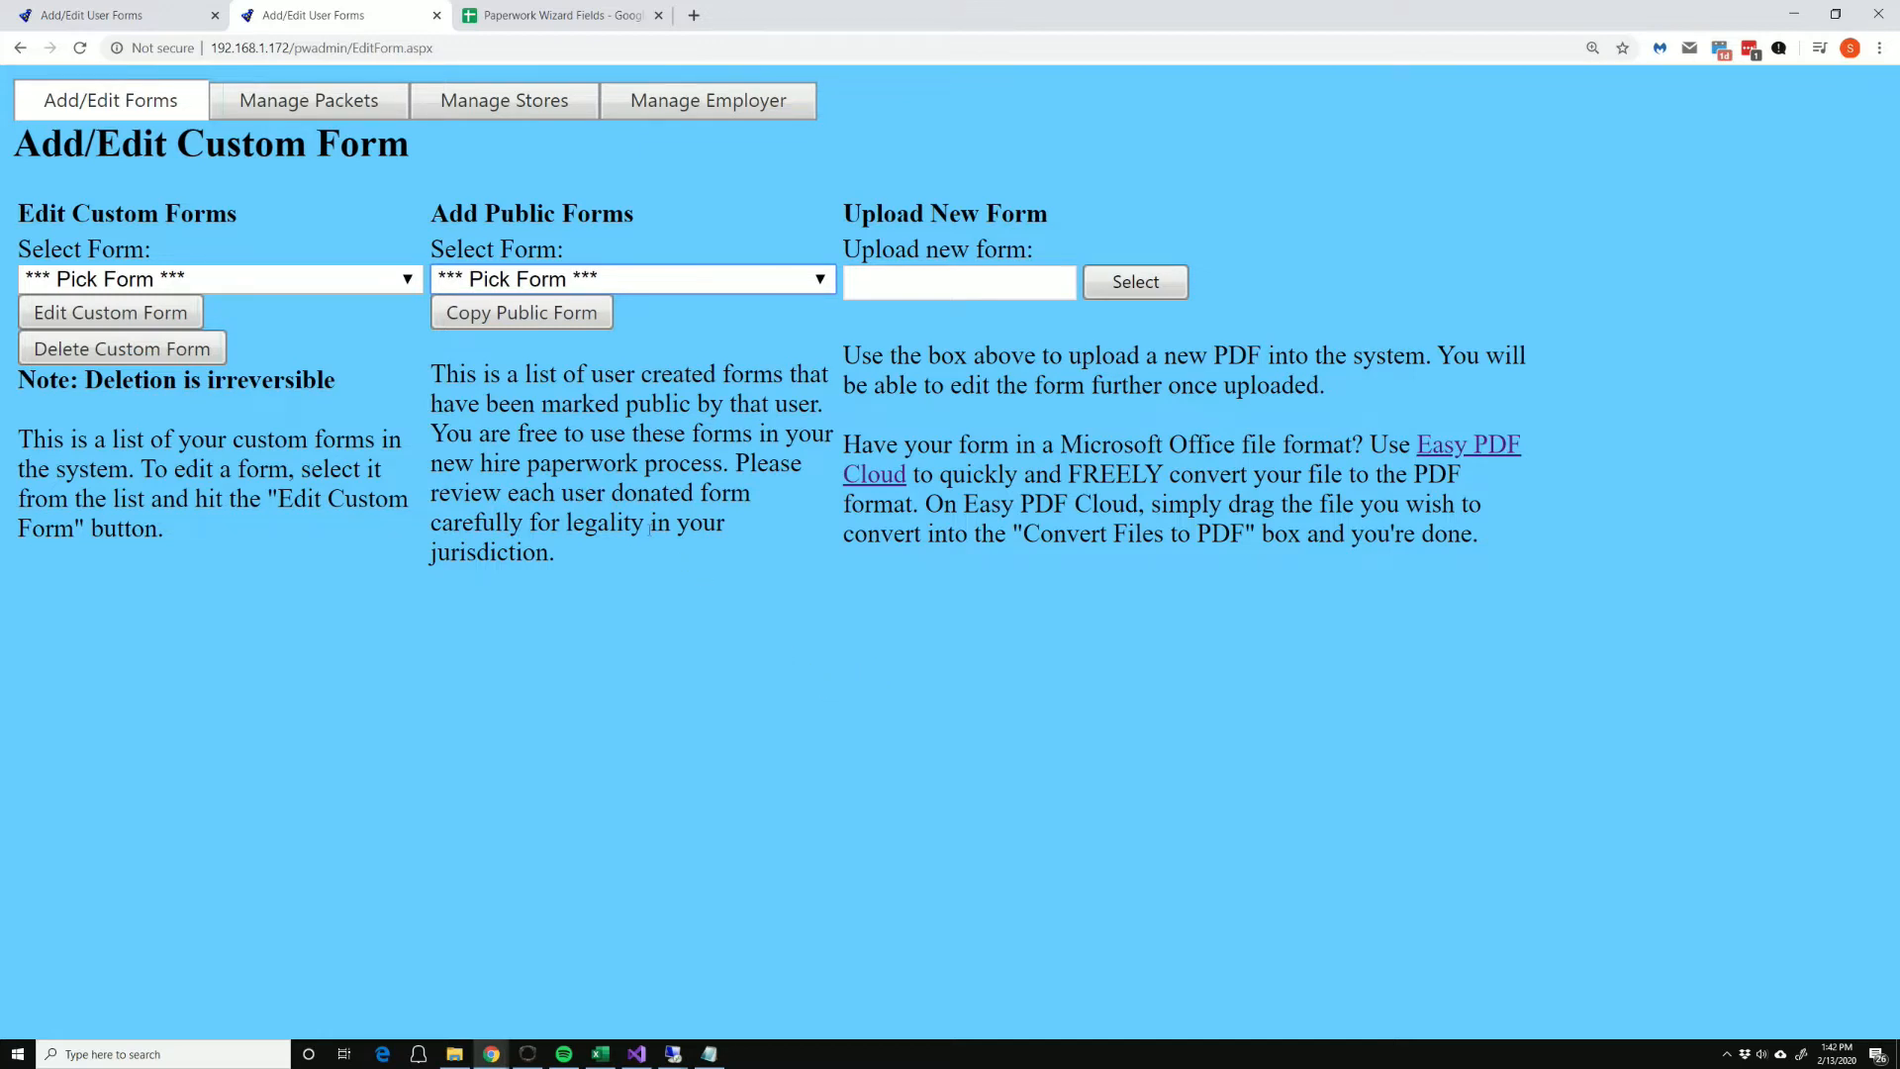
Step: Look through the list of existing custom forms available for editing without choosing one
{"action": "left_click", "coordinate": [377, 285]}
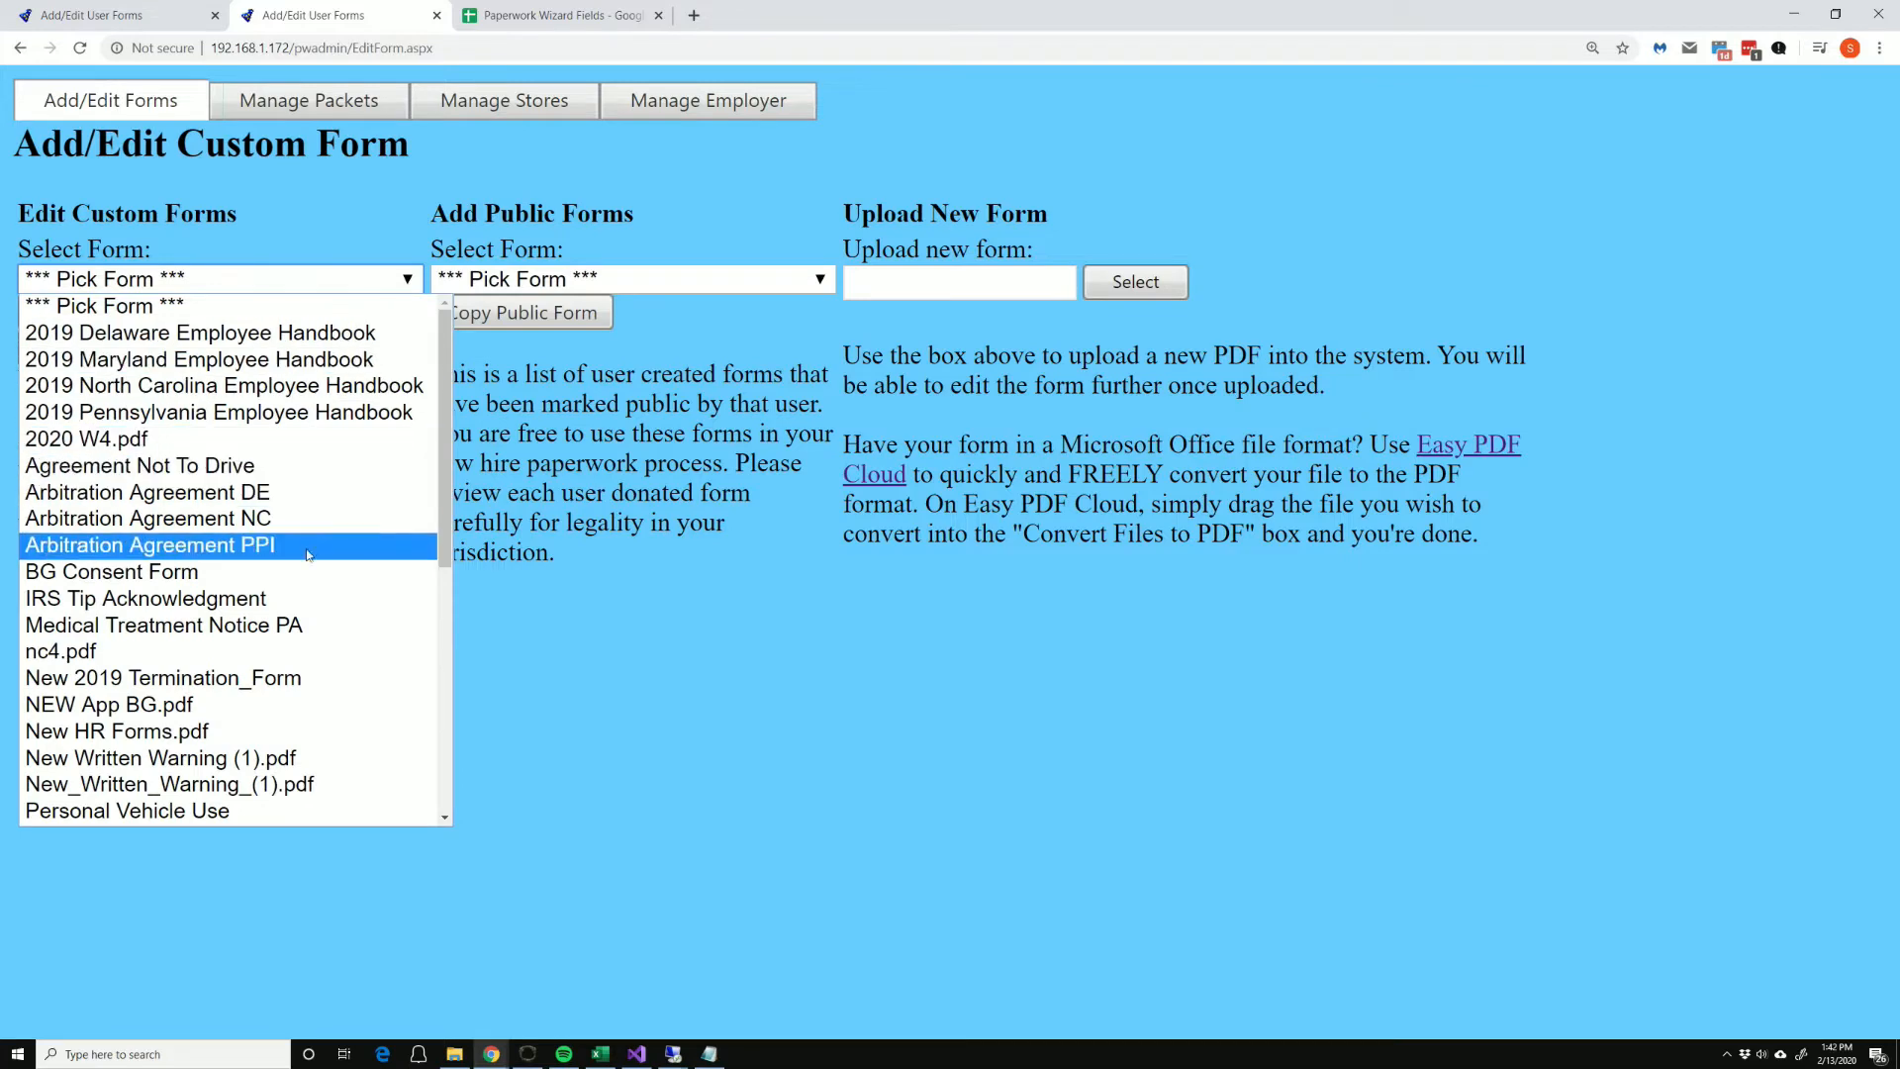
{"action": "scroll", "coordinate": [275, 631], "scroll_direction": "down", "scroll_amount": 2}
{"action": "scroll", "coordinate": [276, 632], "scroll_direction": "down", "scroll_amount": 3}
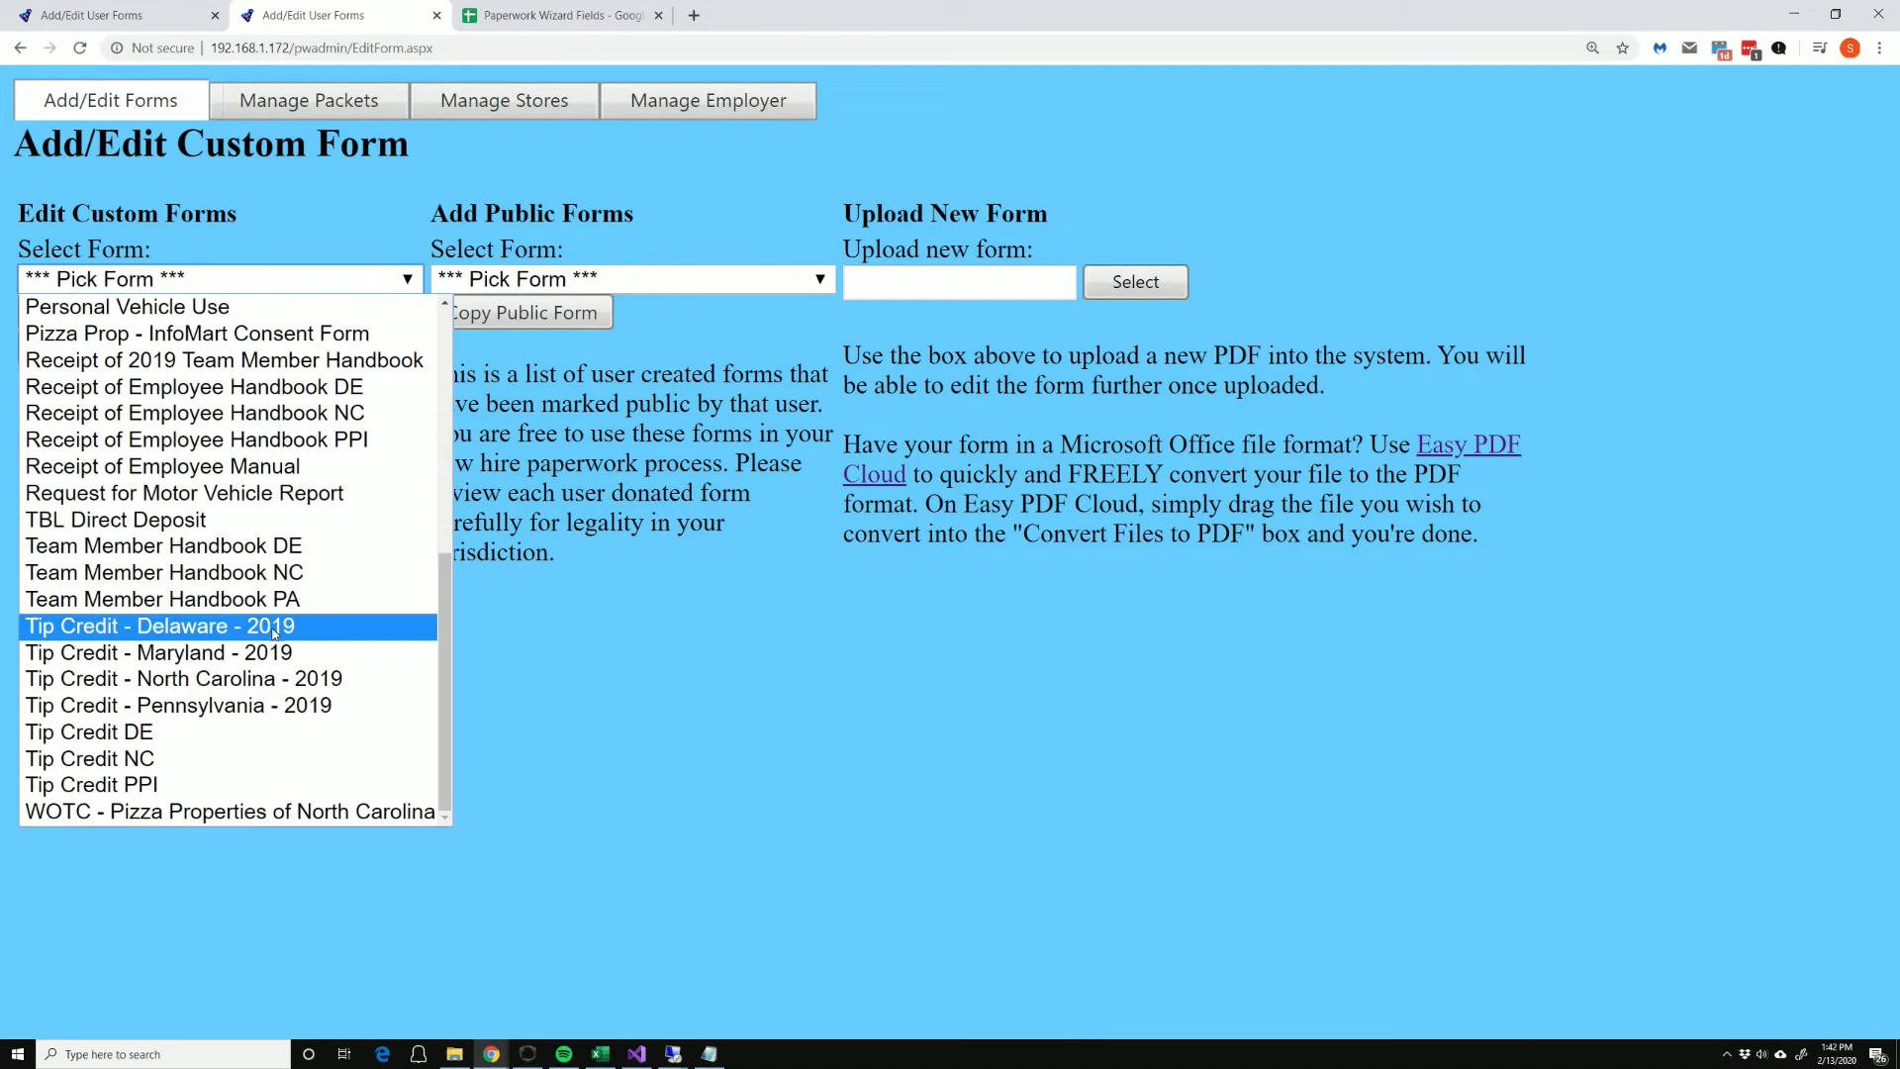
{"action": "scroll", "coordinate": [275, 632], "scroll_direction": "up", "scroll_amount": 2}
{"action": "scroll", "coordinate": [275, 643], "scroll_direction": "up", "scroll_amount": 3}
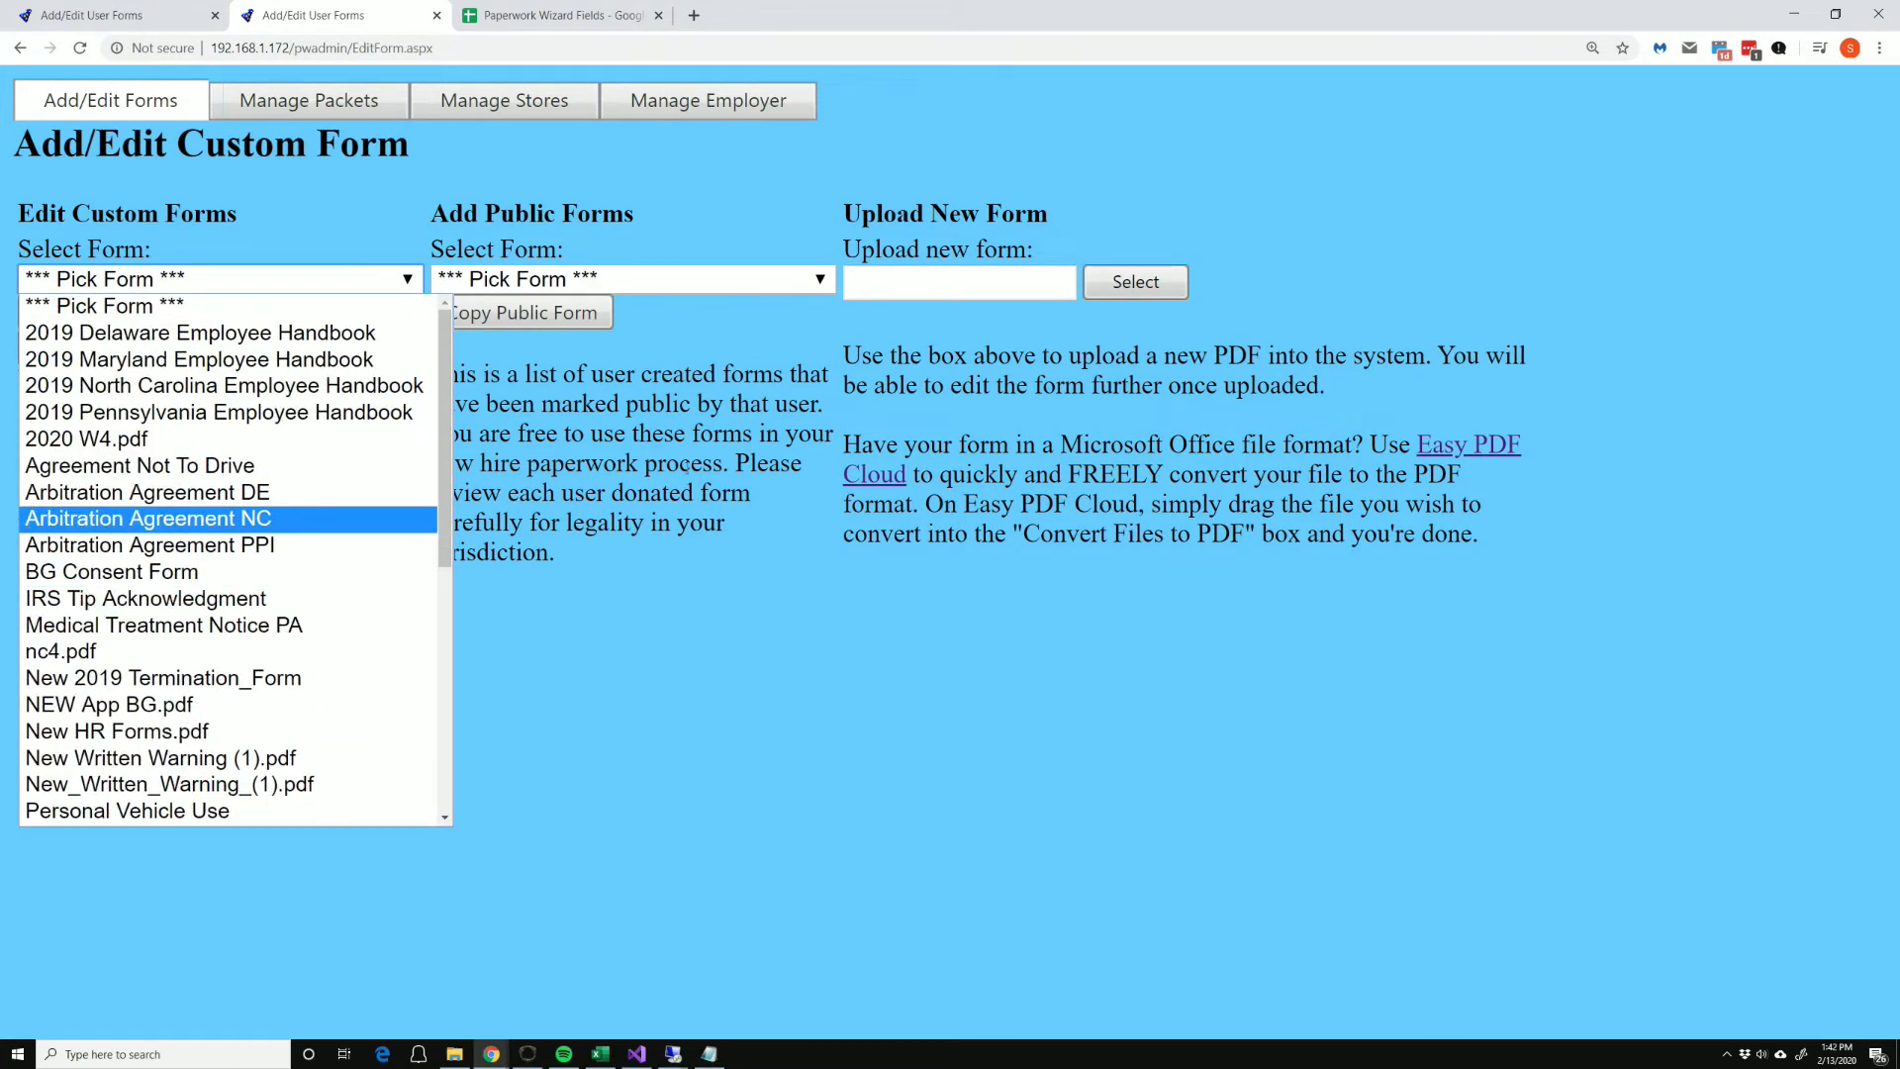
{"action": "left_click", "coordinate": [685, 467]}
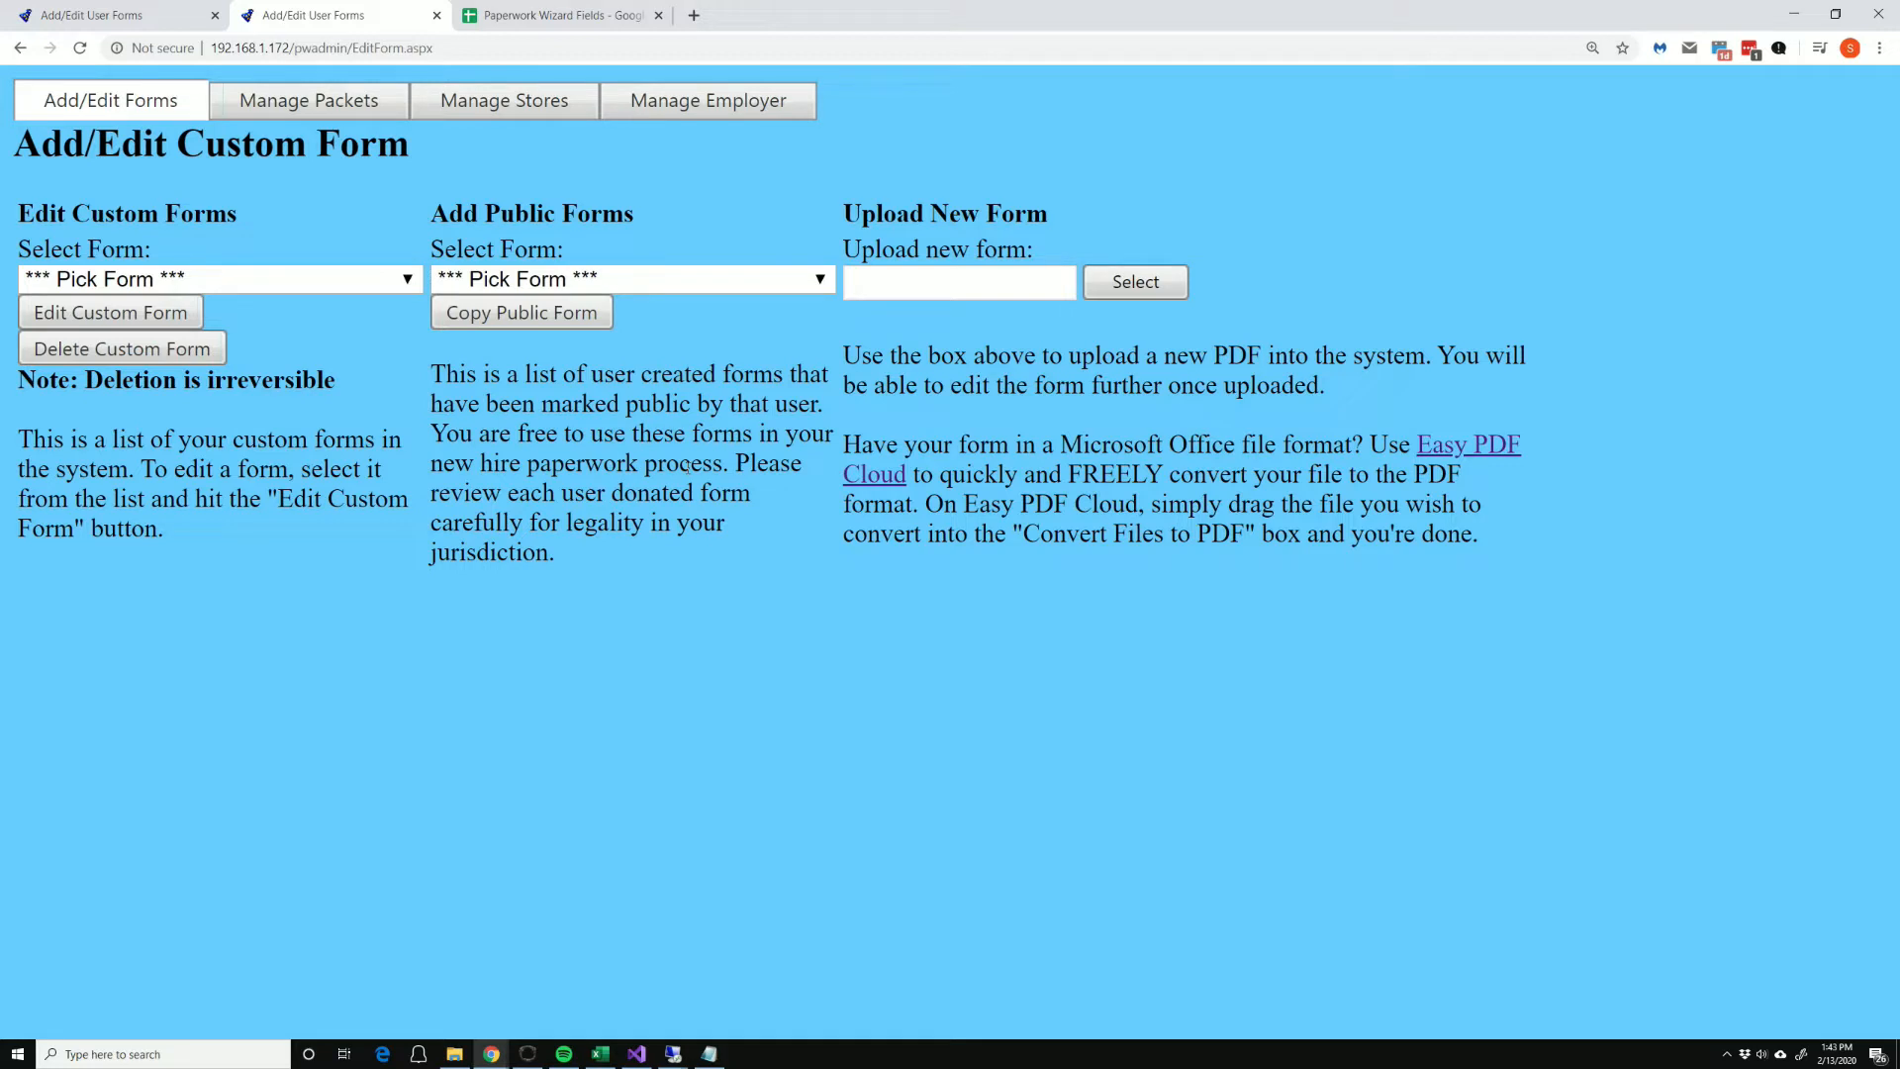
Step: Upload PdfFormExample.pdf from the Forms folder as a new form on the thewizardline.com Add/Edit Custom Form page
{"action": "left_click", "coordinate": [99, 18]}
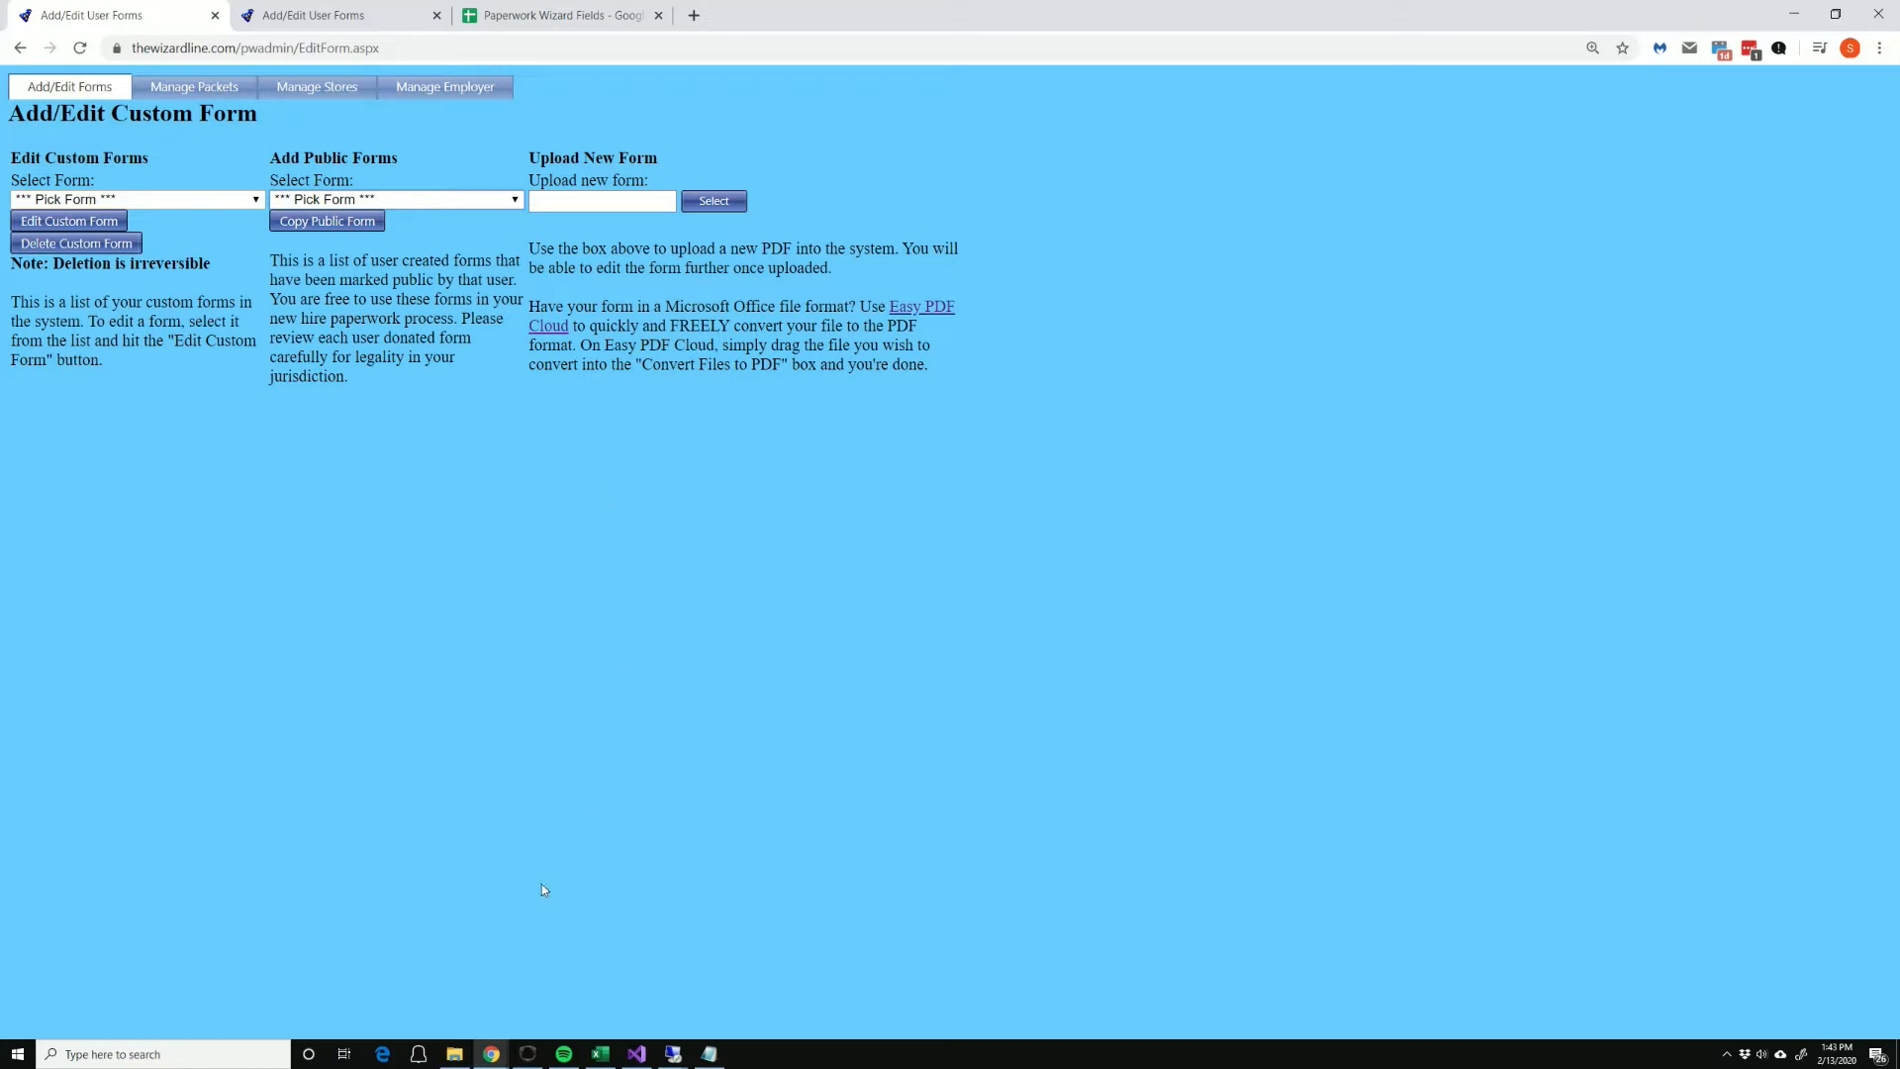
{"action": "left_click", "coordinate": [454, 1054]}
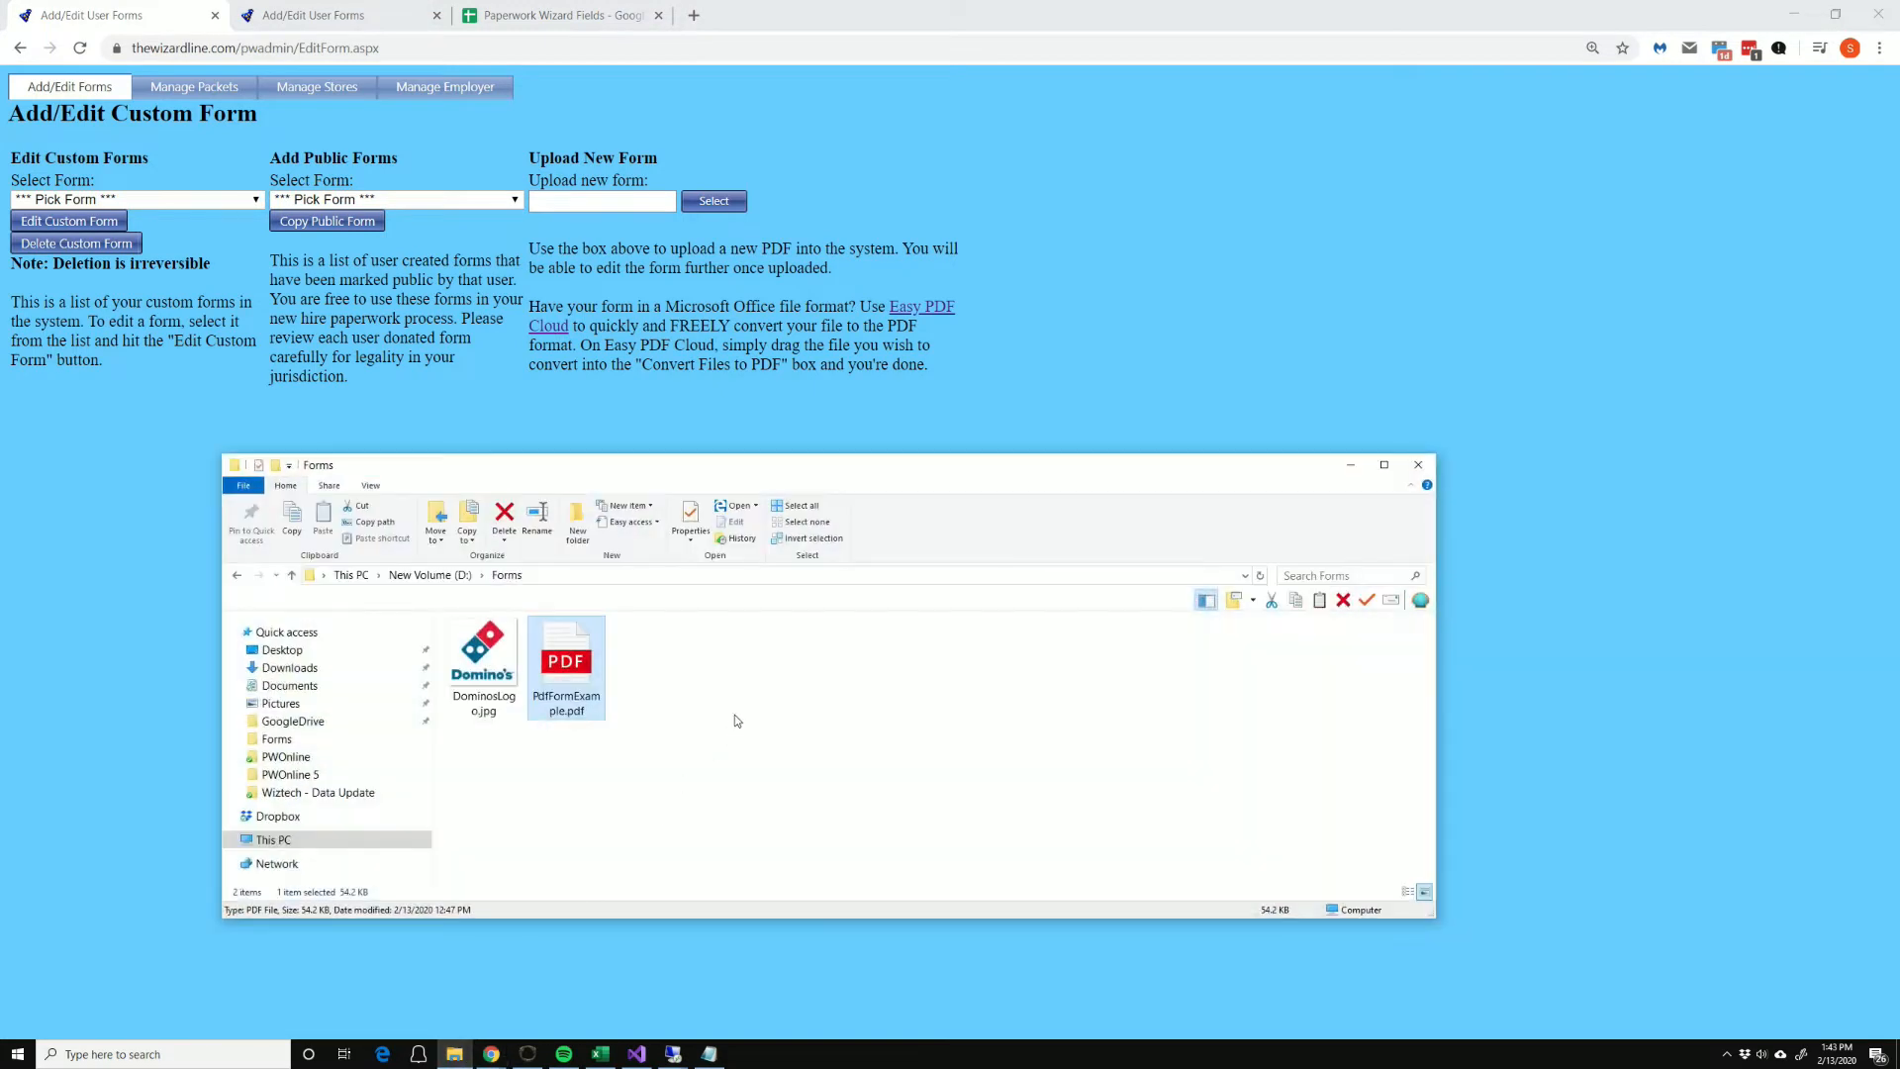
{"action": "left_click_drag", "start_coordinate": [581, 676], "coordinate": [614, 201]}
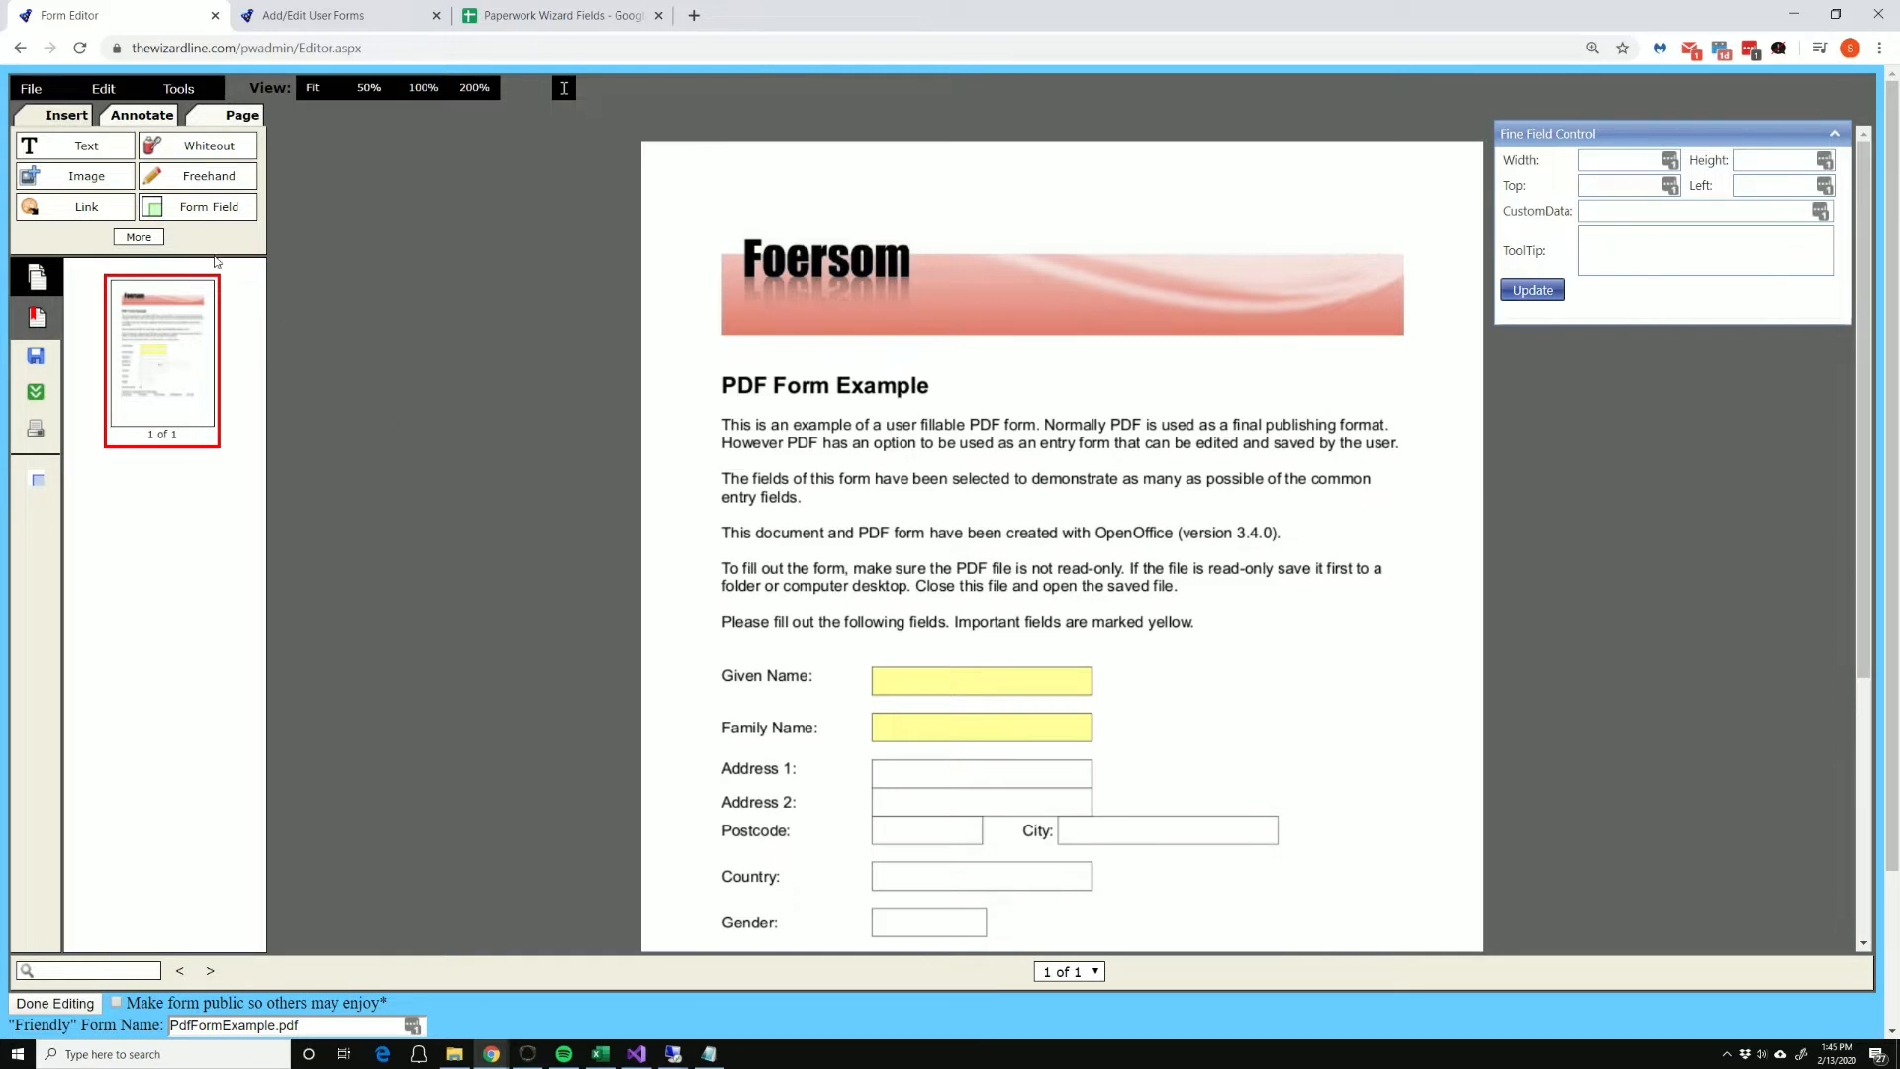
Step: Cover the Foersom header banner at the top of the page with a whiteout area about 720 by 137
{"action": "left_click", "coordinate": [211, 148]}
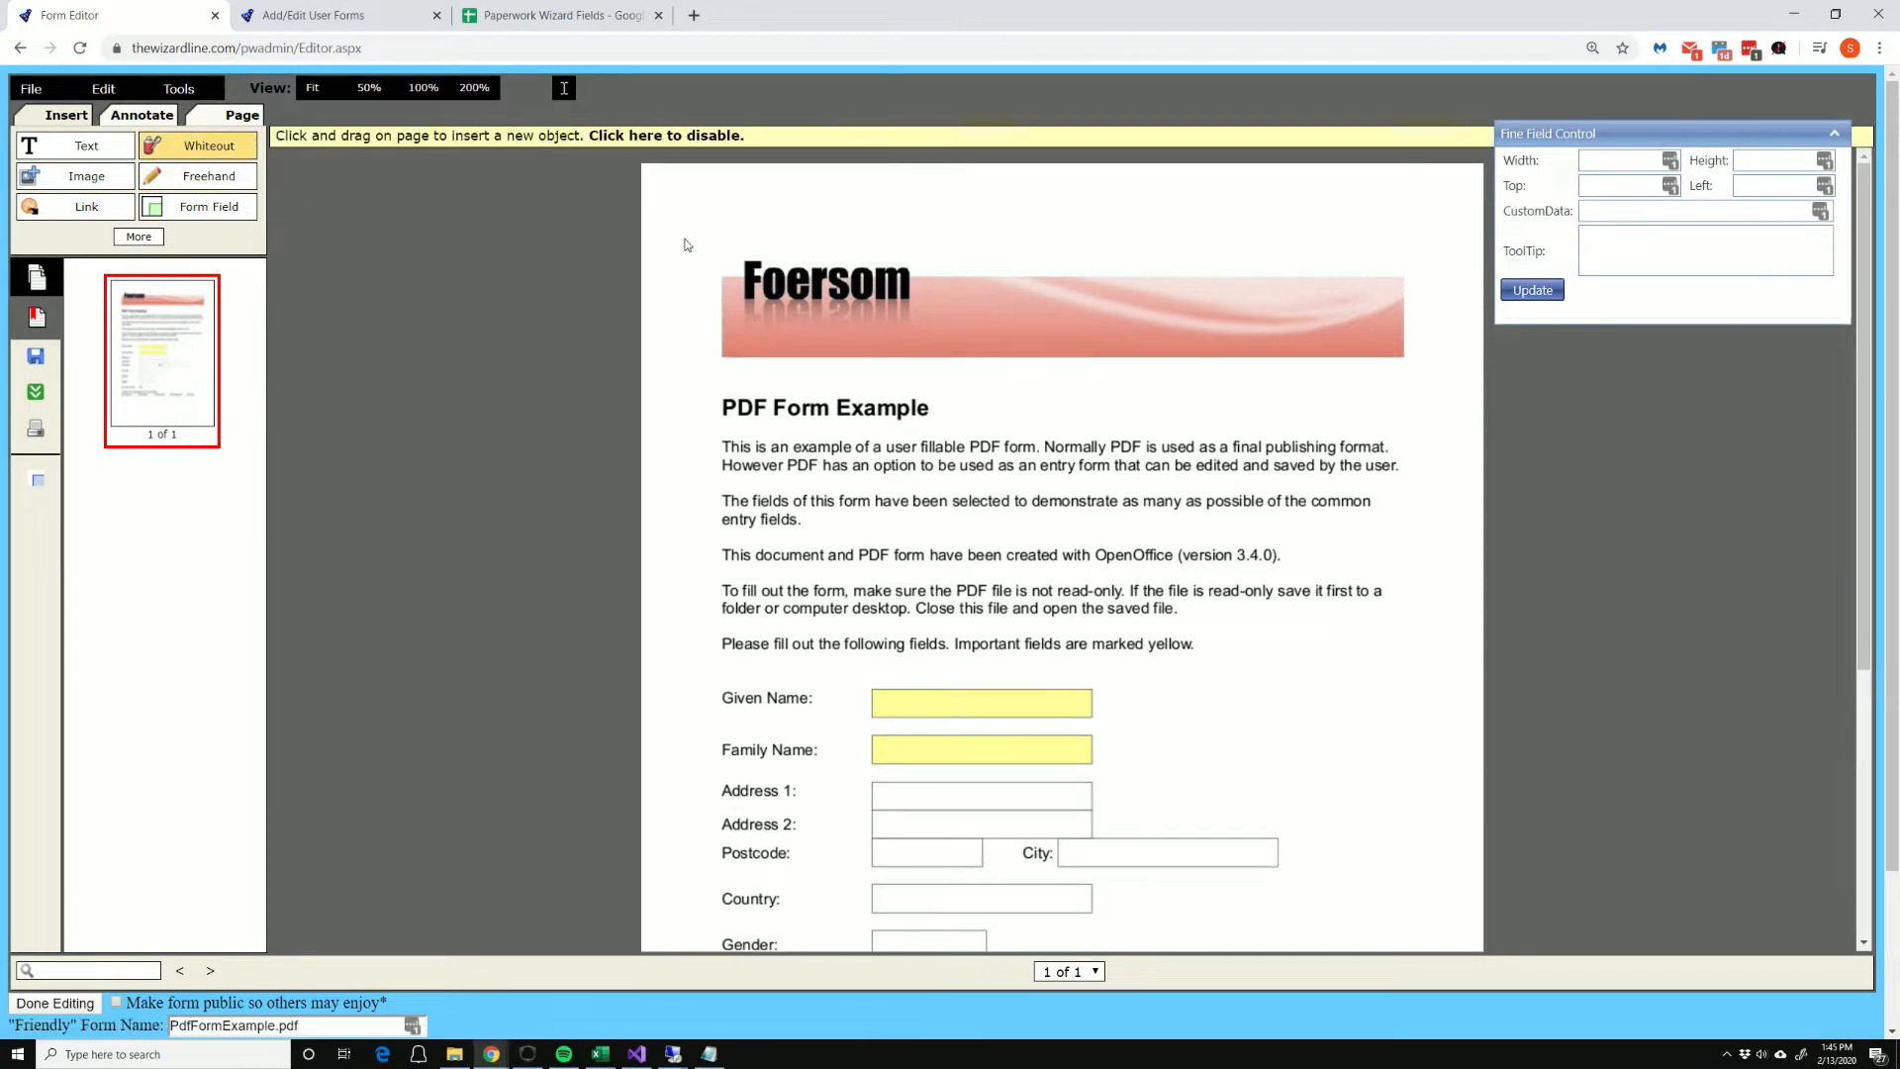
{"action": "left_click_drag", "start_coordinate": [691, 233], "coordinate": [1431, 377]}
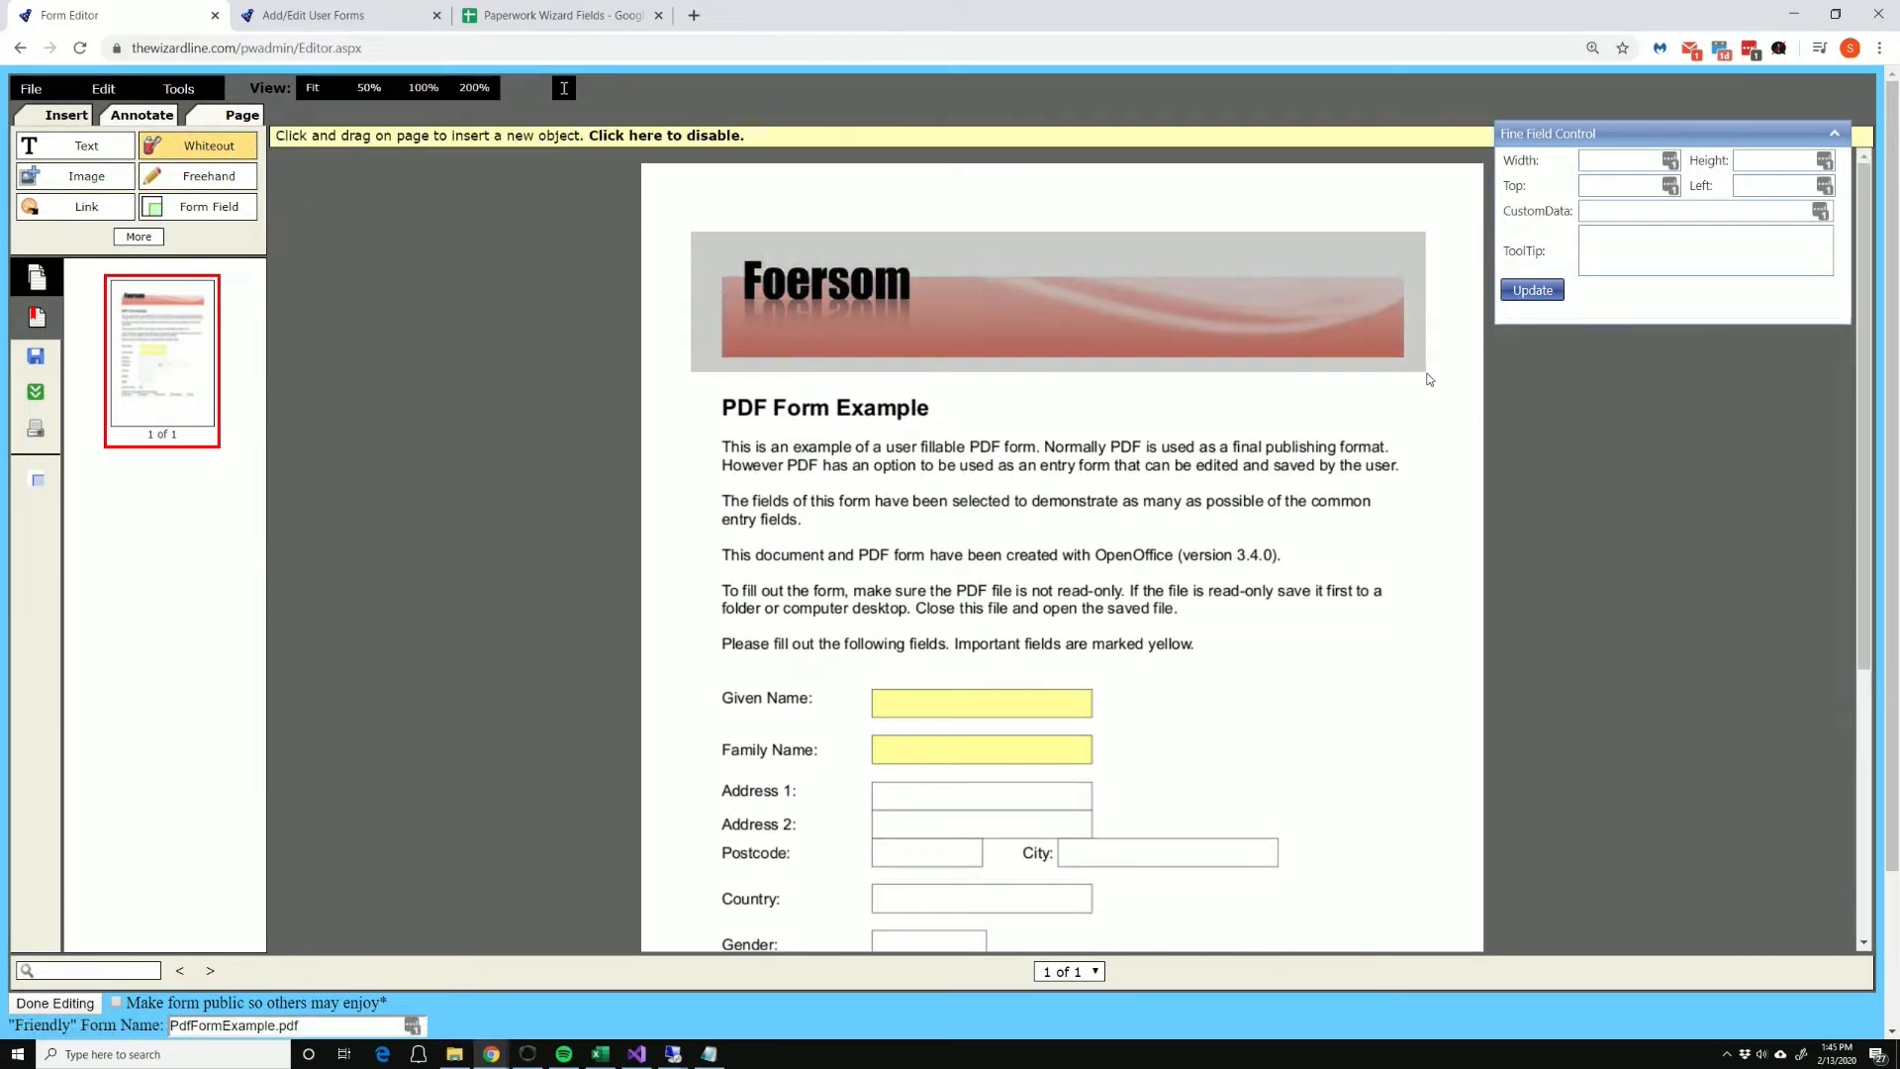
{"action": "left_click", "coordinate": [420, 245]}
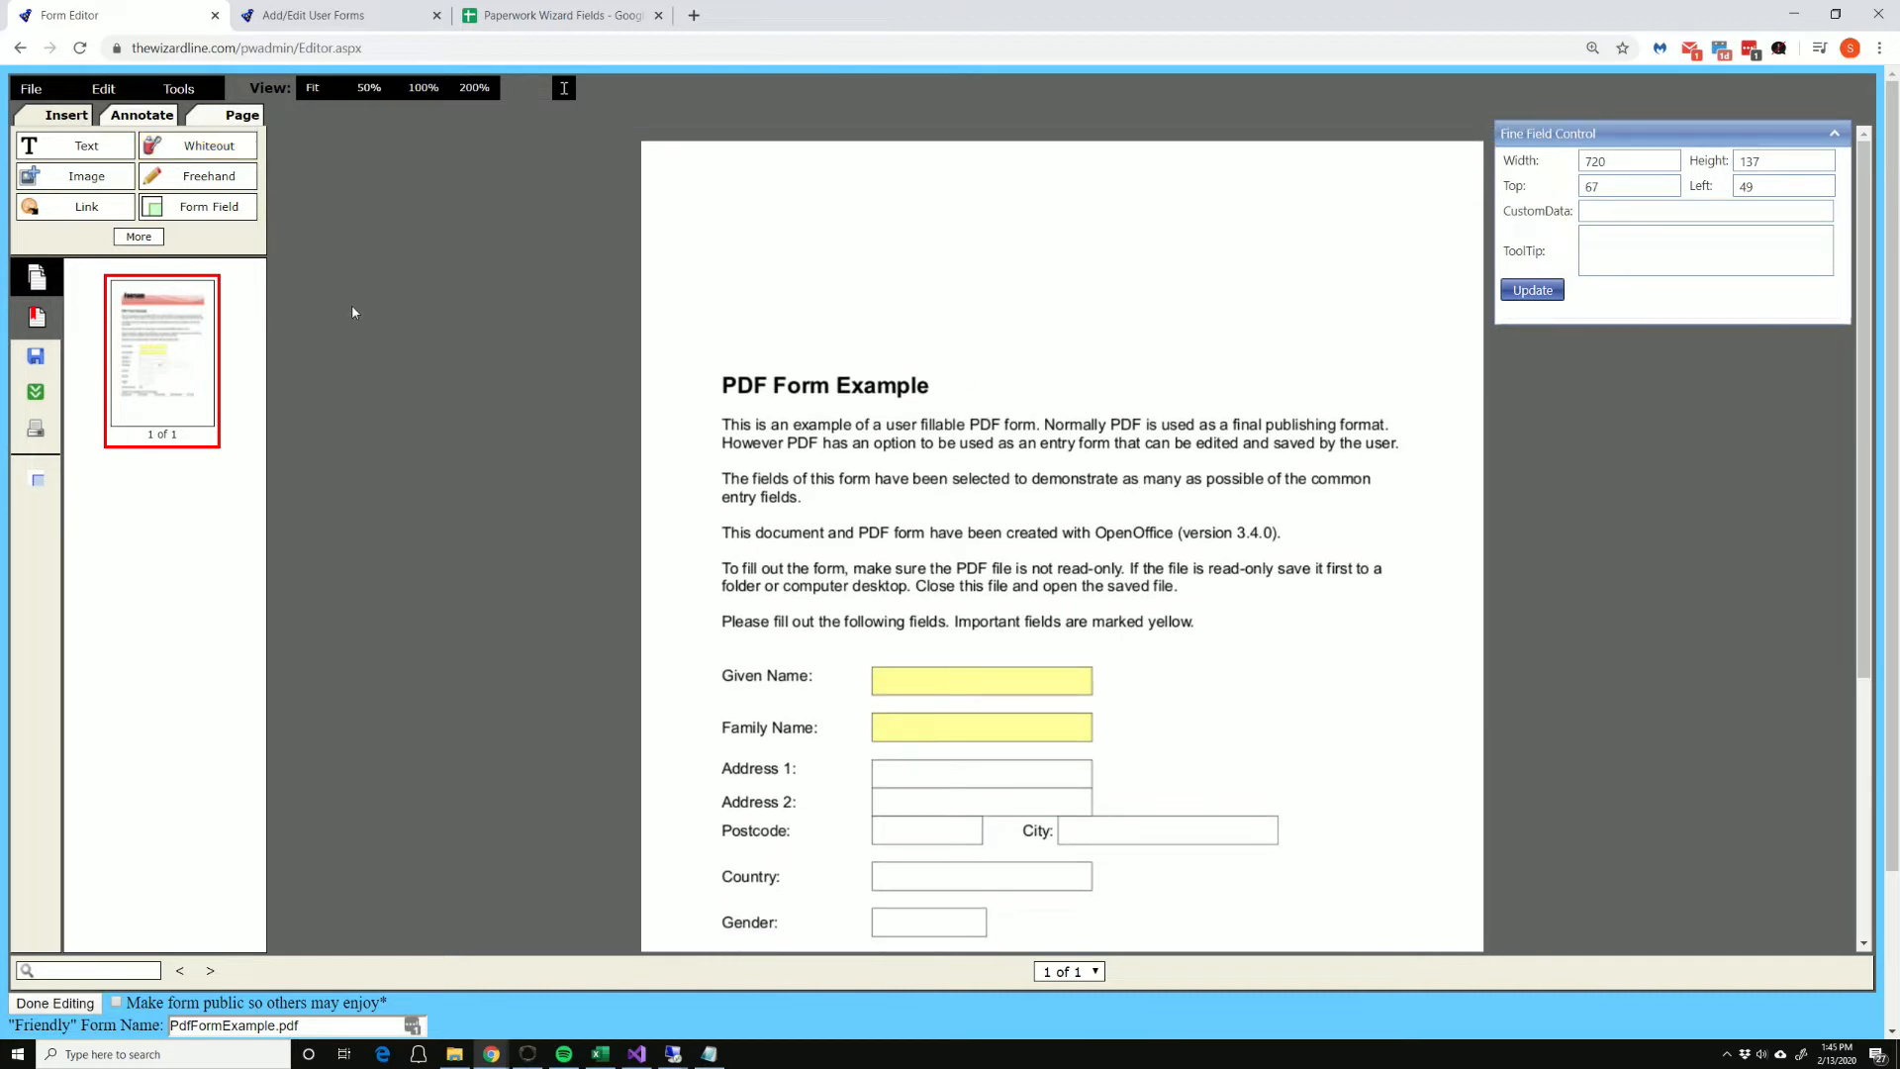
Step: Insert the DominosLogo.jpg image above the PDF Form Example heading near the page's right edge, about 224 by 166
{"action": "left_click", "coordinate": [87, 176]}
{"action": "left_click", "coordinate": [930, 438]}
{"action": "double_click", "coordinate": [174, 120]}
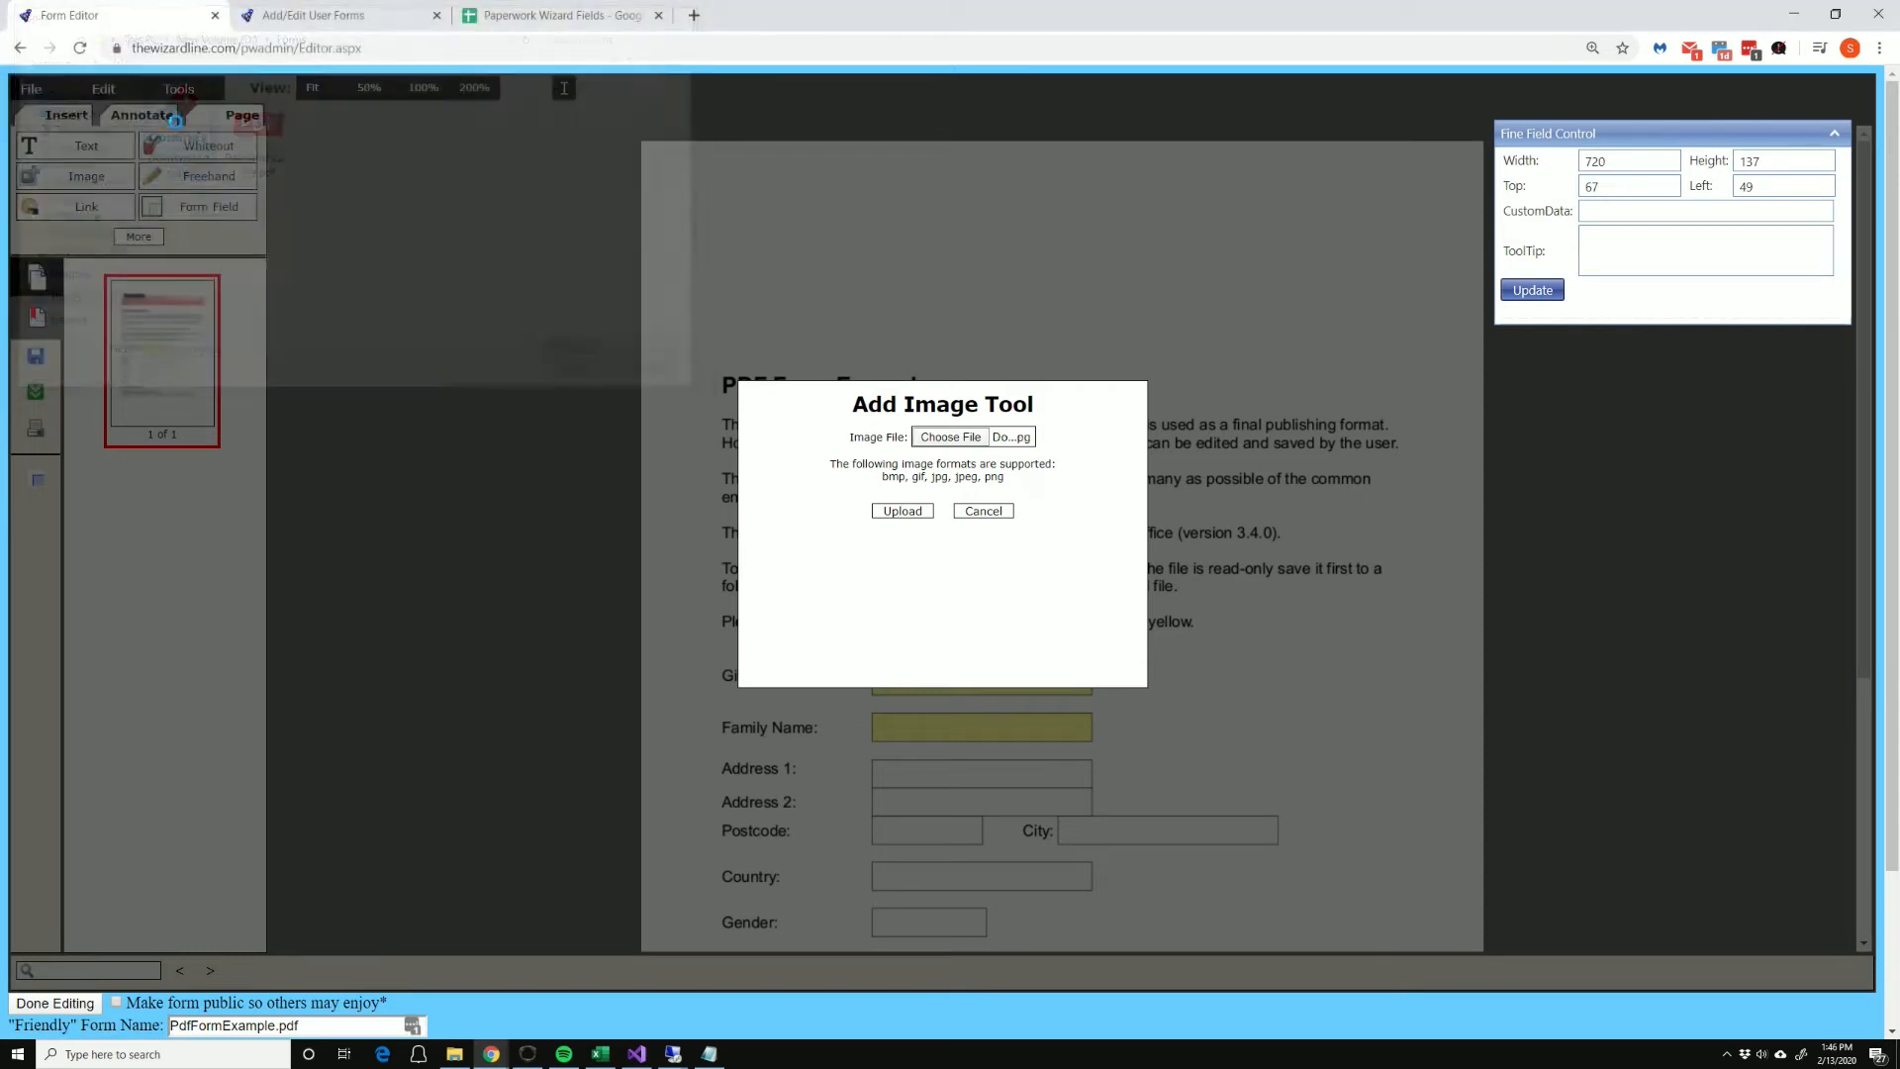
{"action": "left_click", "coordinate": [903, 511]}
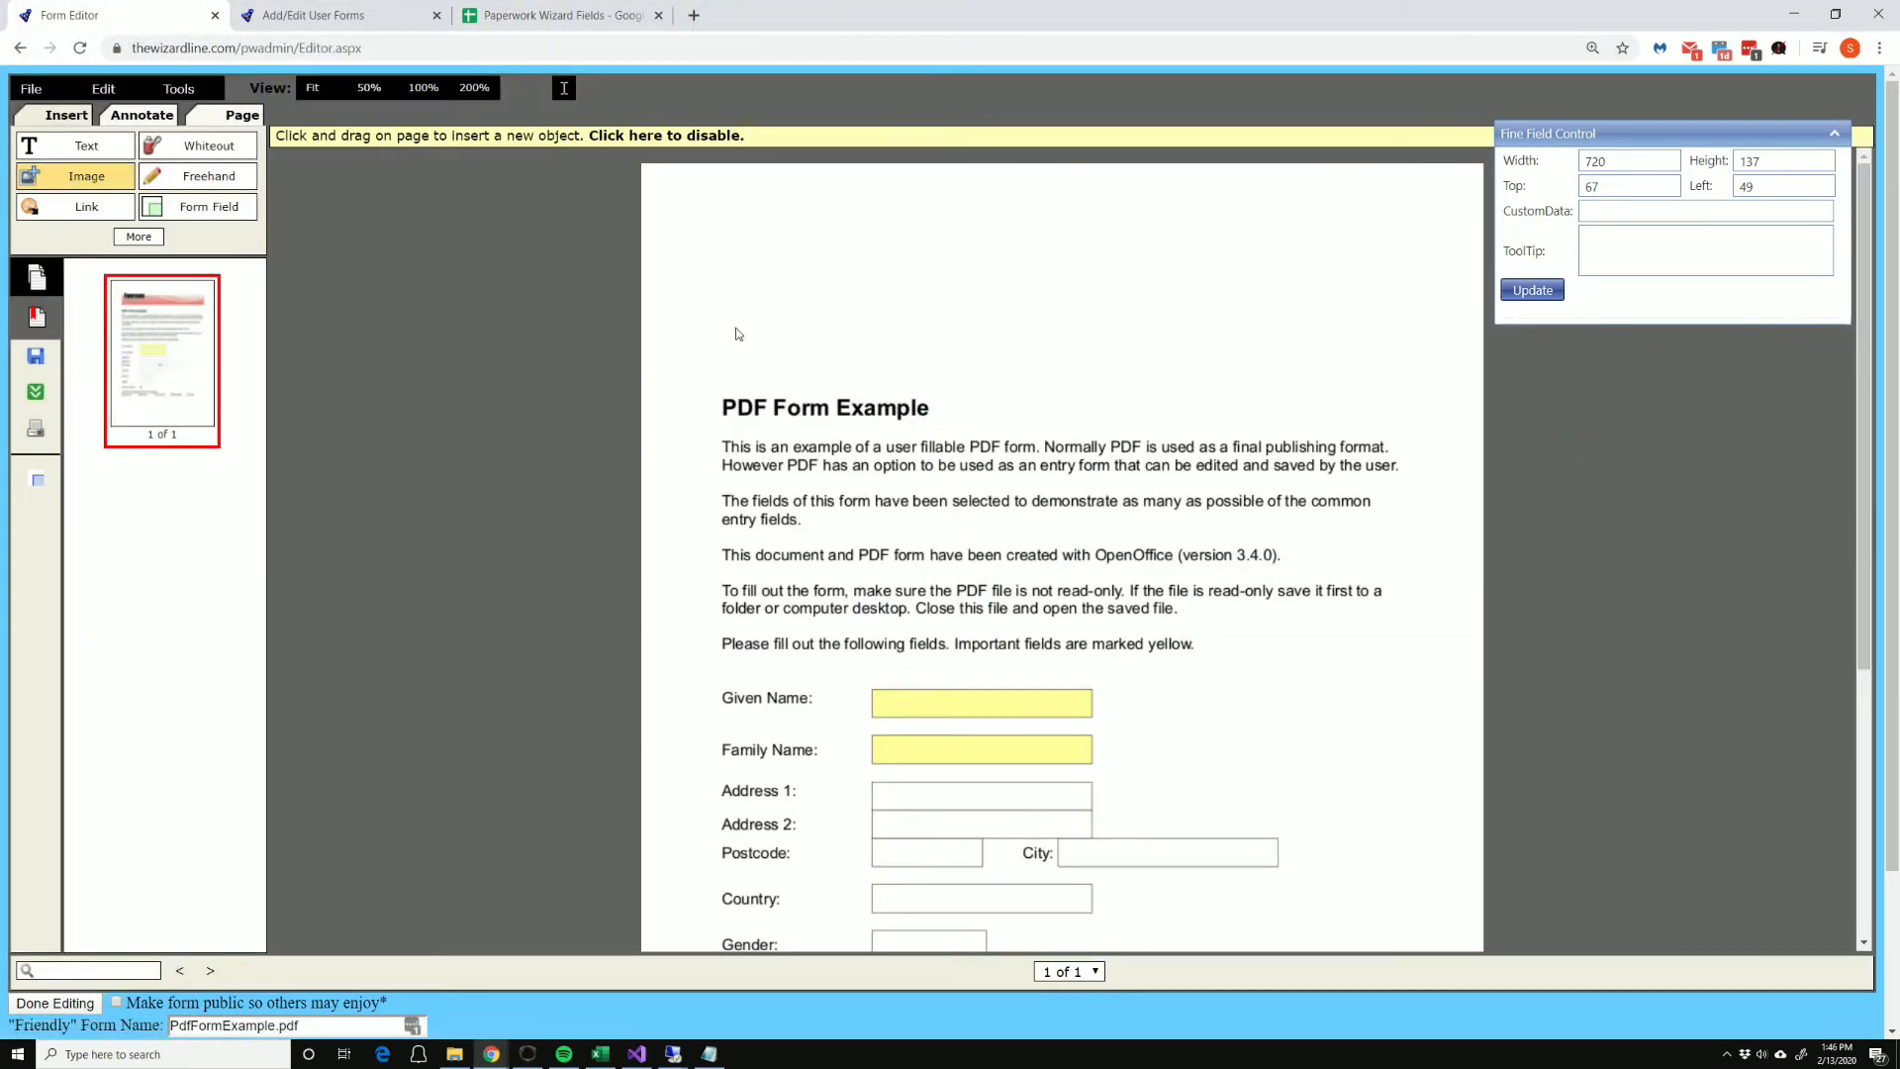
{"action": "left_click_drag", "start_coordinate": [1138, 226], "coordinate": [1367, 394]}
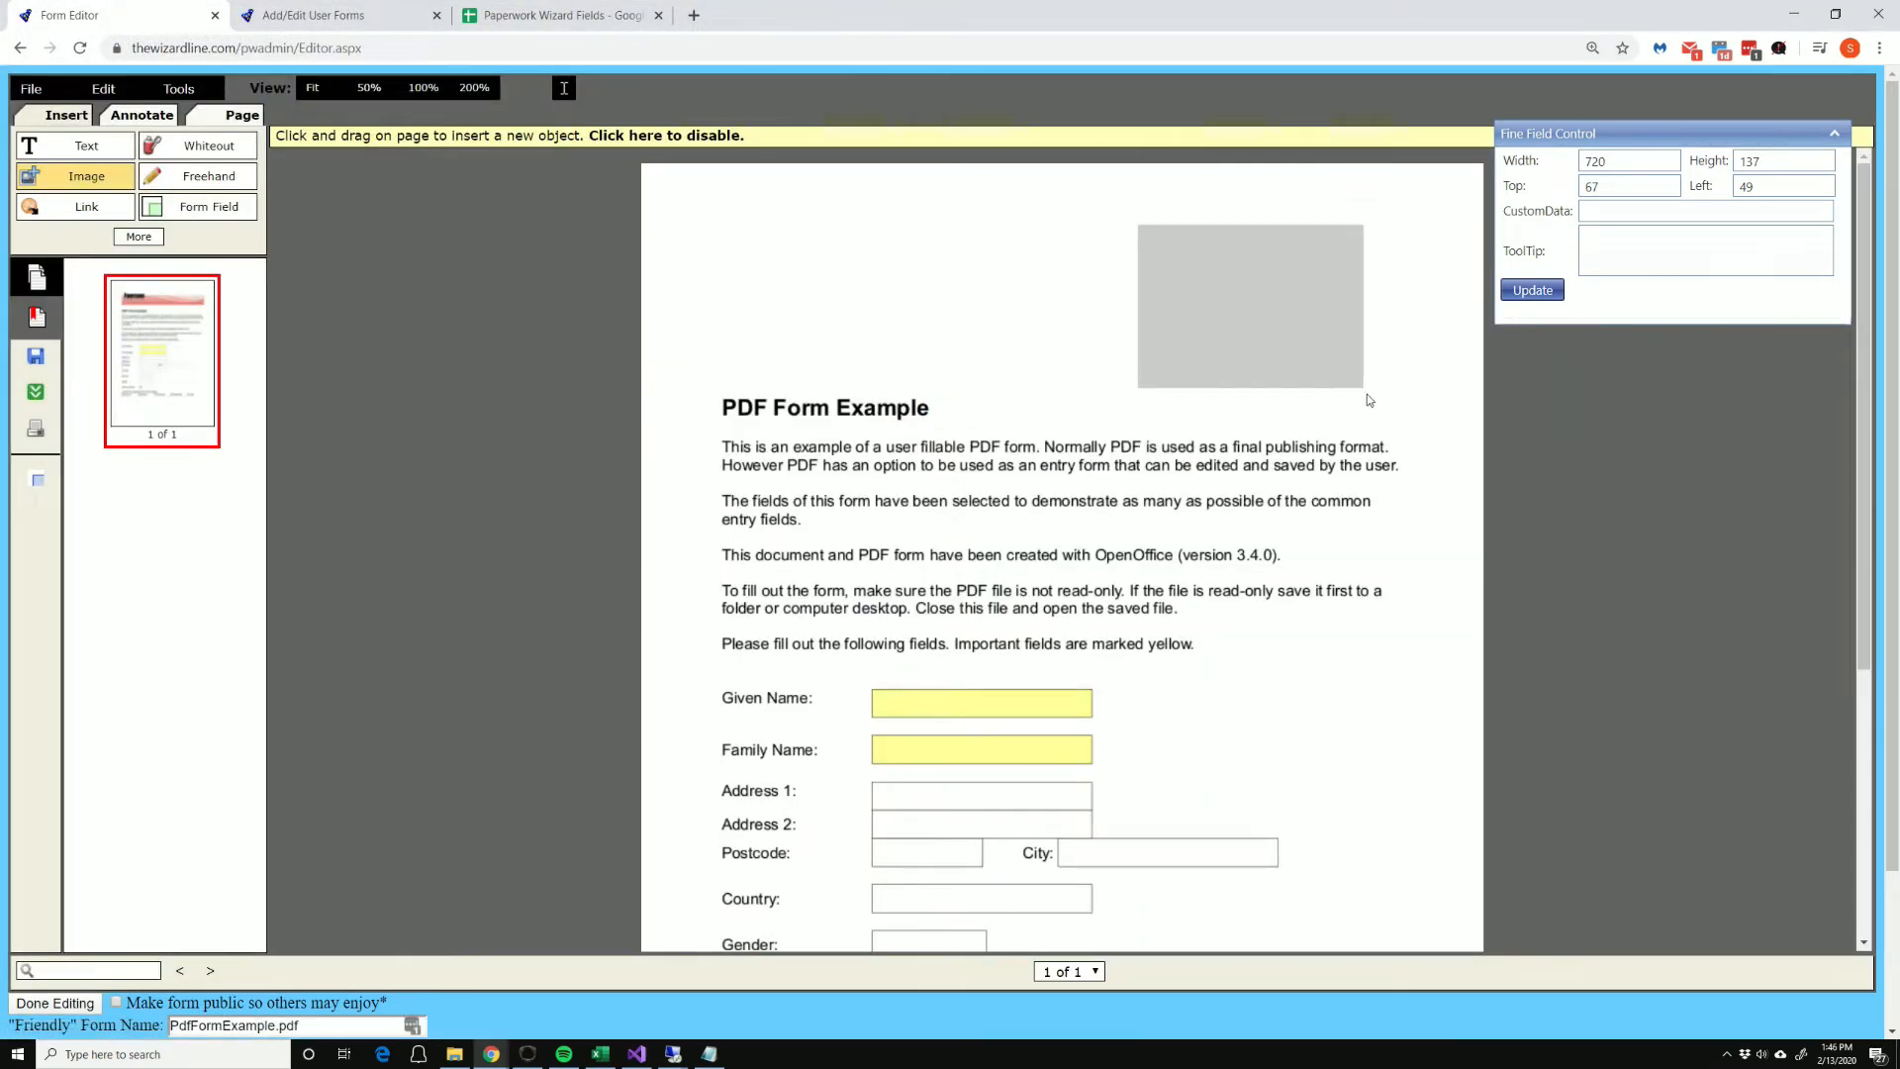
{"action": "left_click", "coordinate": [716, 142]}
Step: Set the Domino's logo's width and height to 200 and move it further into the page's upper right corner
{"action": "left_click", "coordinate": [1256, 287]}
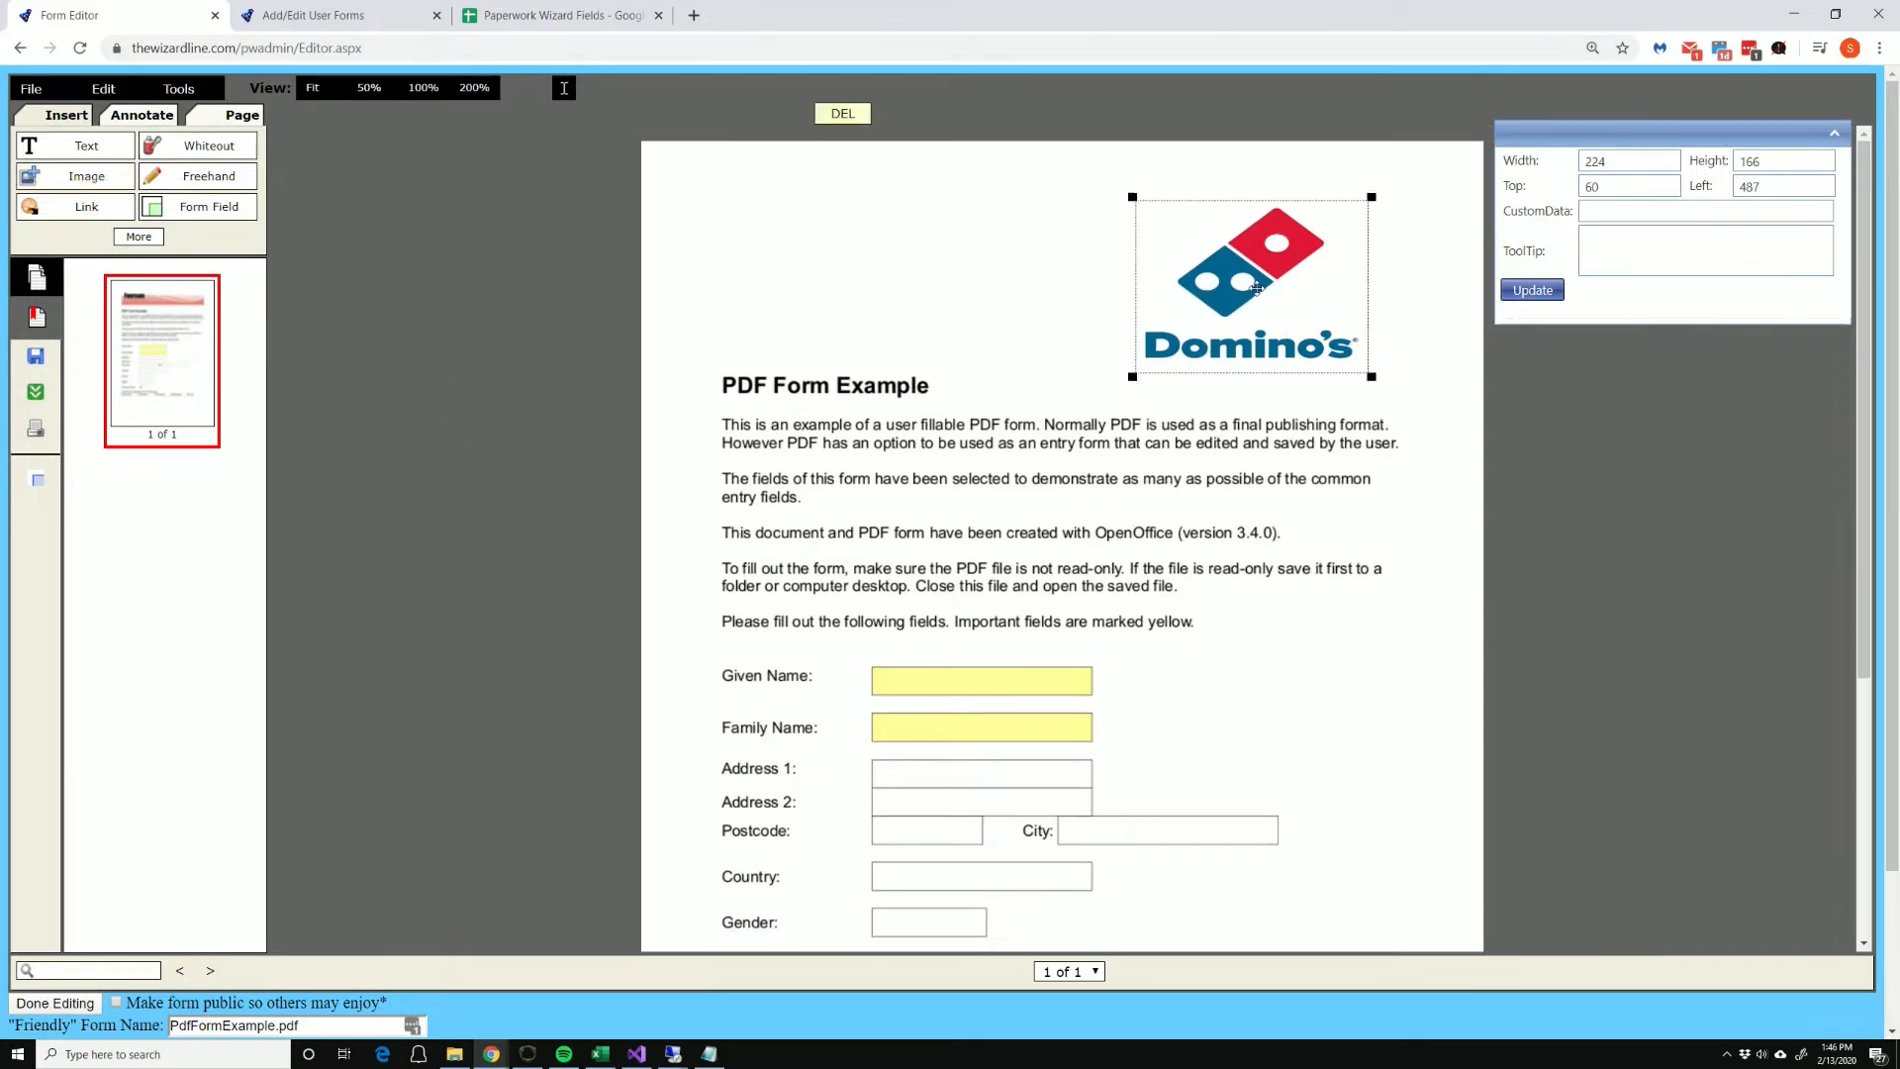
{"action": "double_click", "coordinate": [1601, 162]}
{"action": "type", "text": "200"}
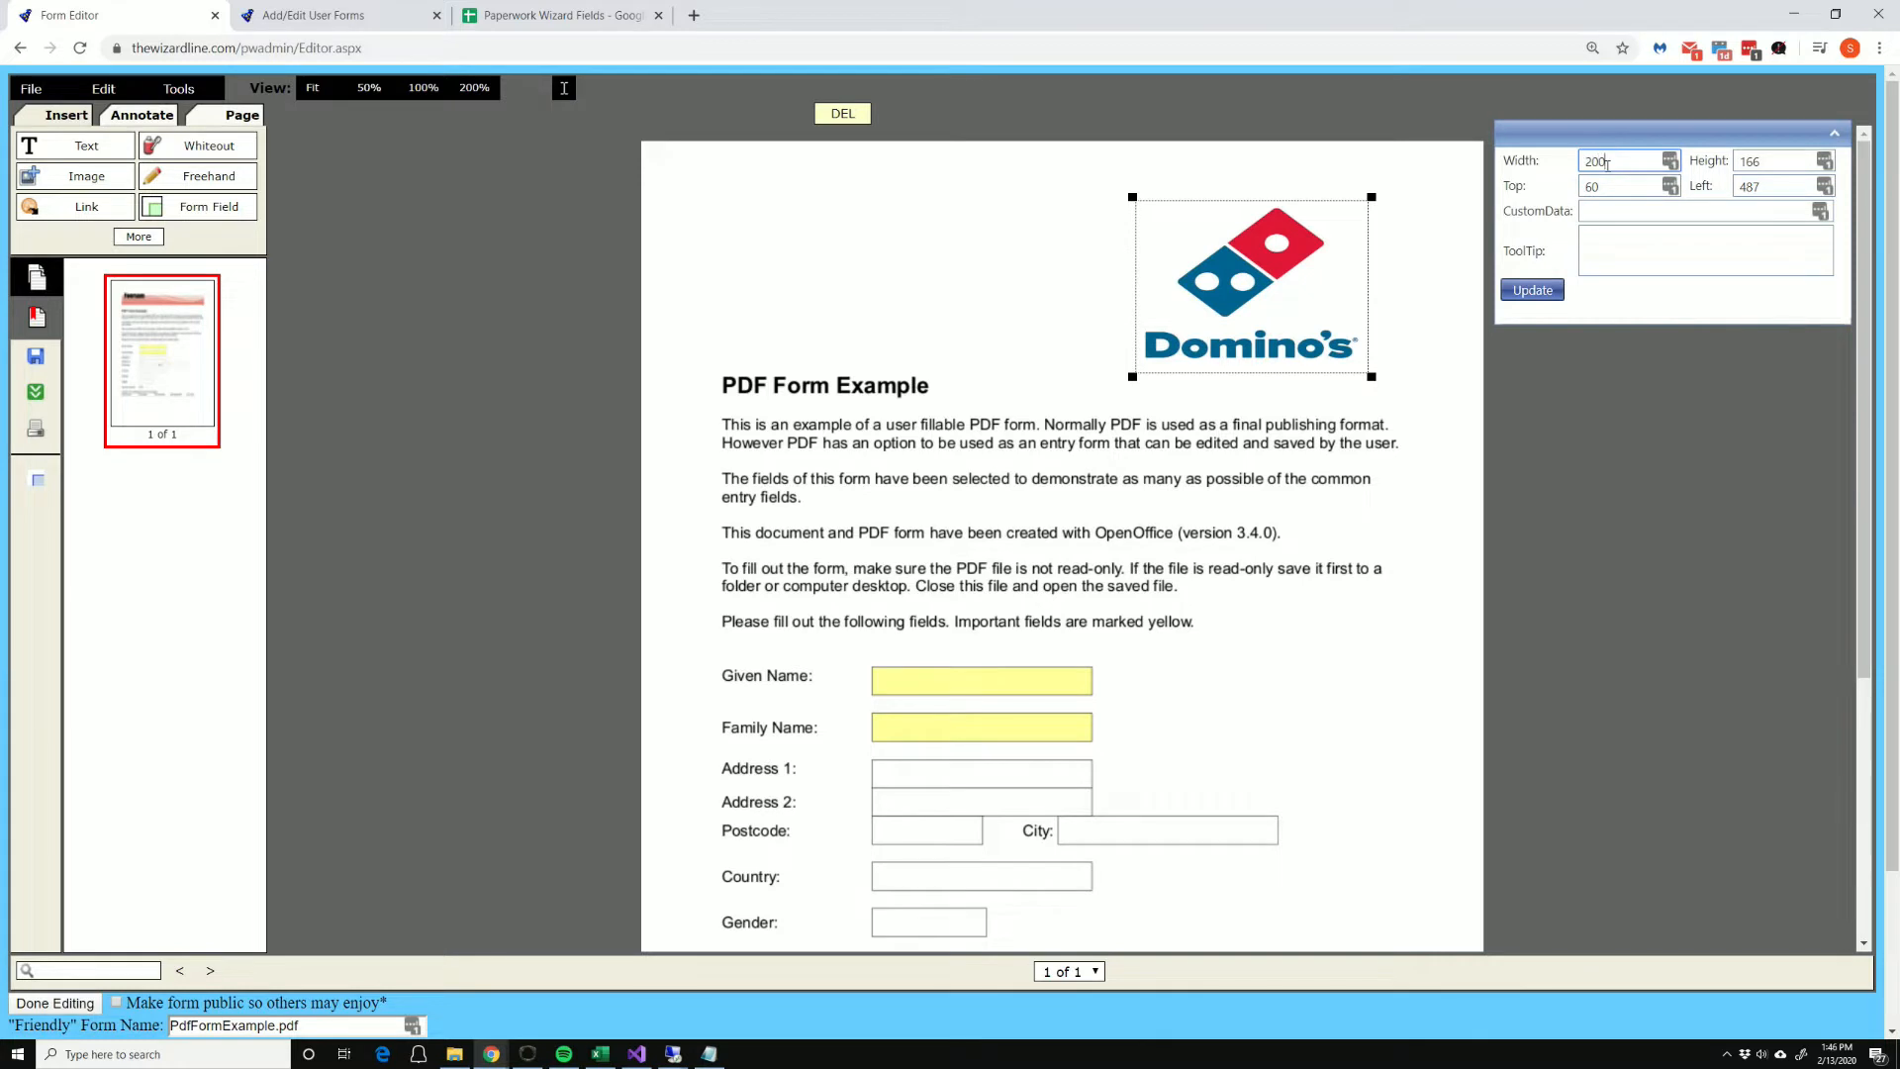
{"action": "key", "text": "Tab"}
{"action": "type", "text": "2"}
{"action": "key", "text": "Tab"}
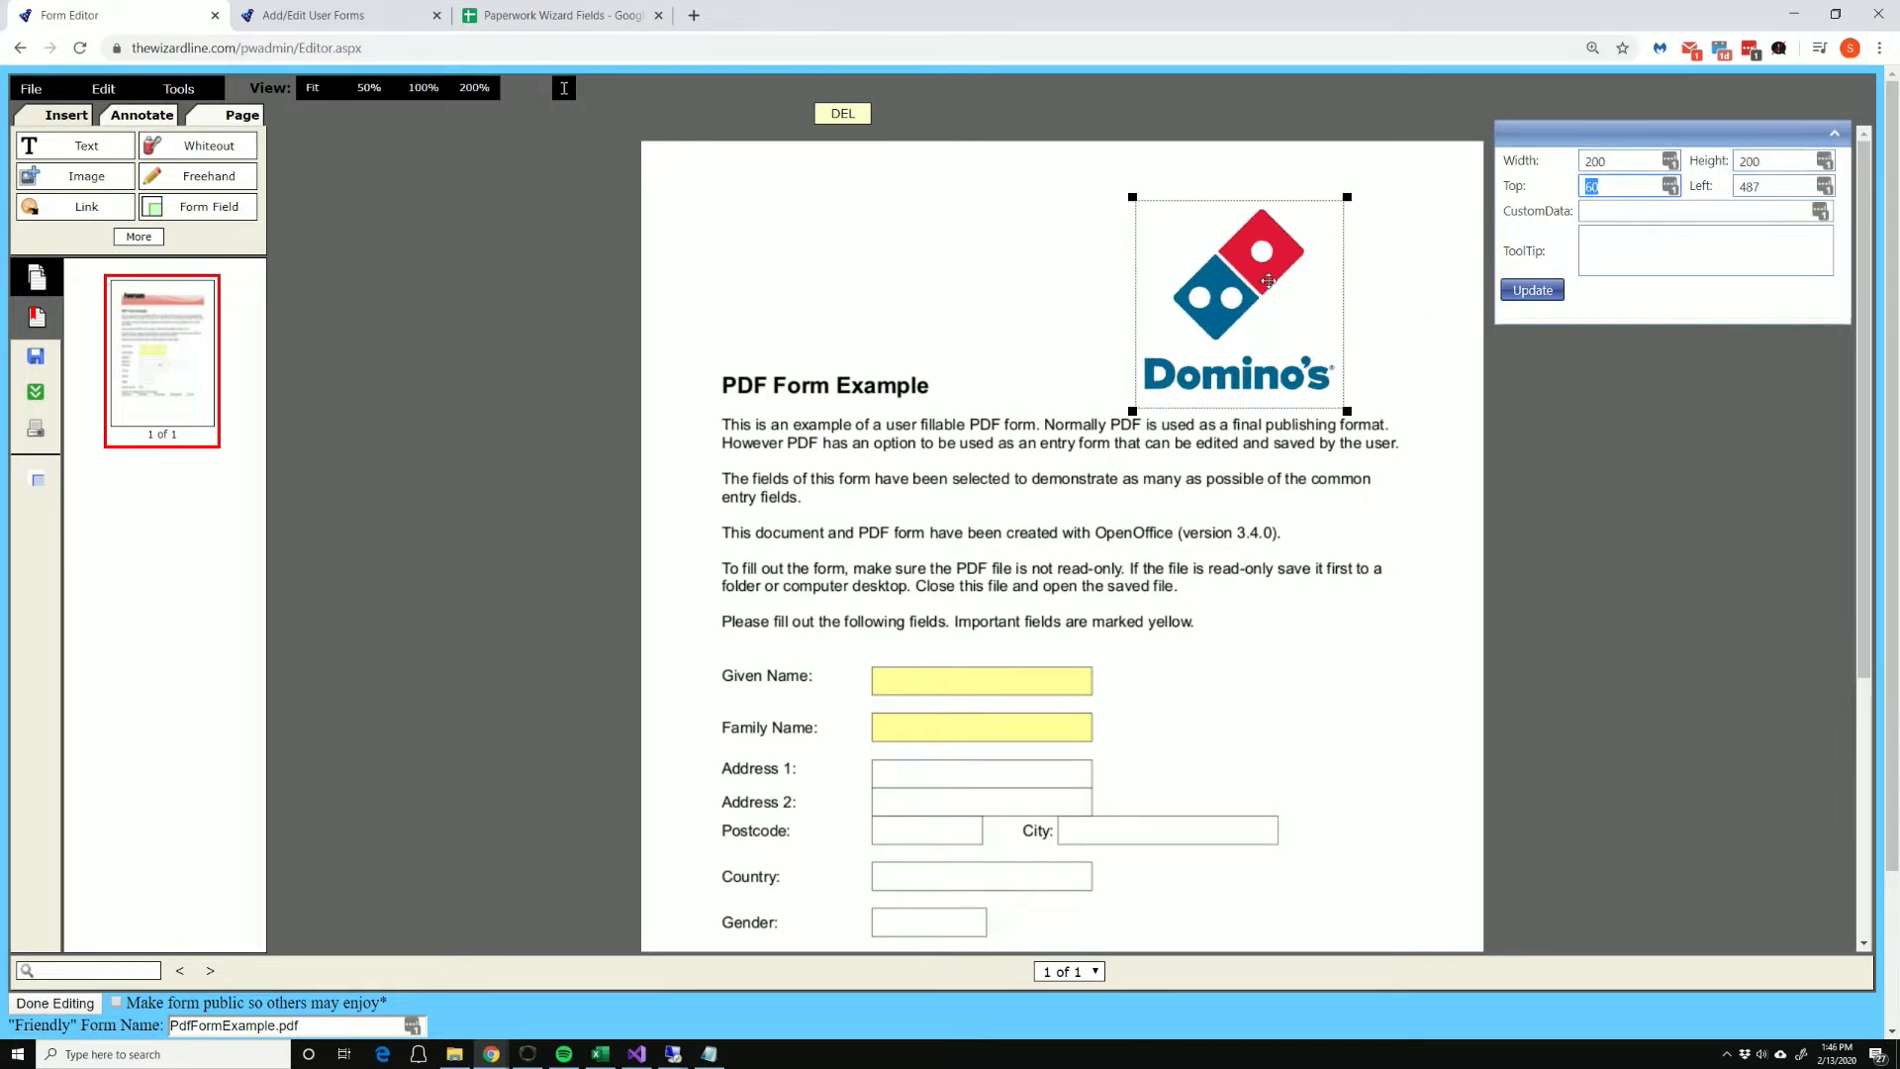
{"action": "left_click_drag", "start_coordinate": [1255, 284], "coordinate": [1315, 253]}
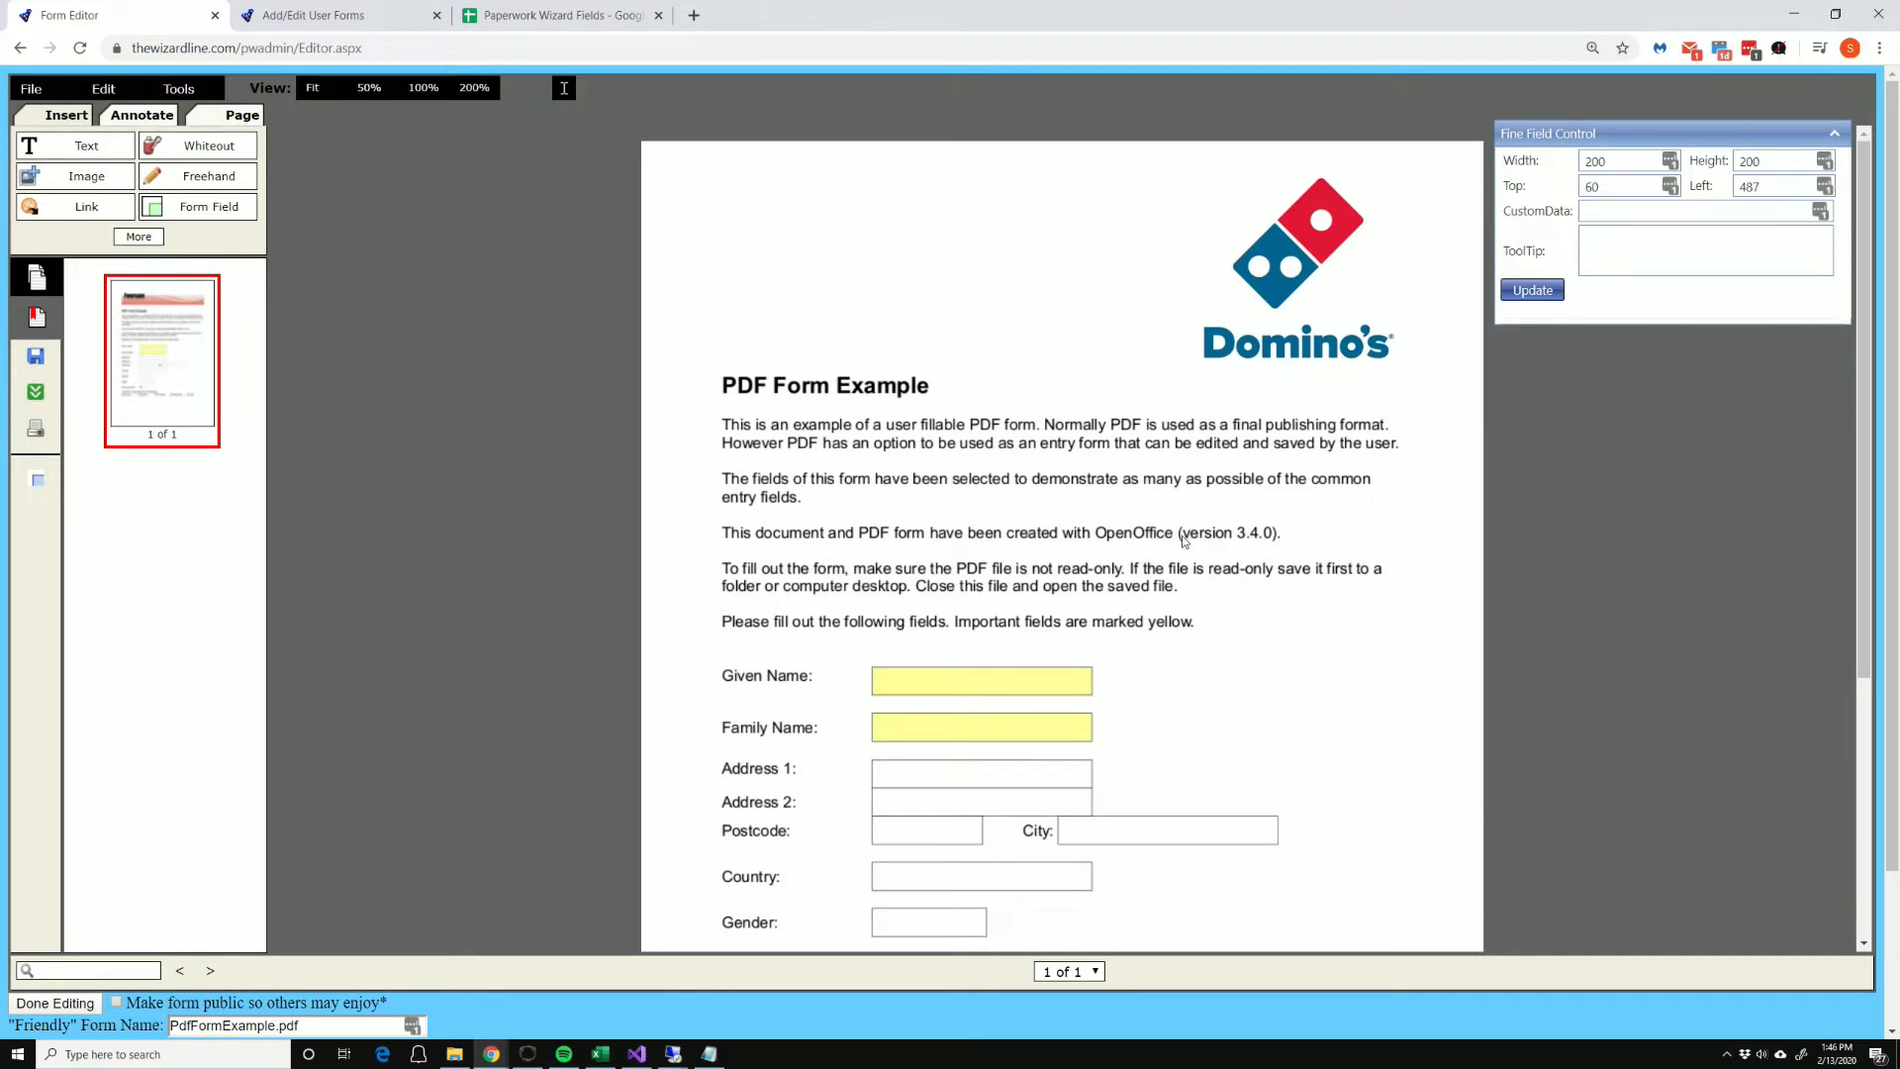
Step: Add a text form field about 213 by 28 over the Given Name box
{"action": "scroll", "coordinate": [752, 642], "scroll_direction": "down", "scroll_amount": 2}
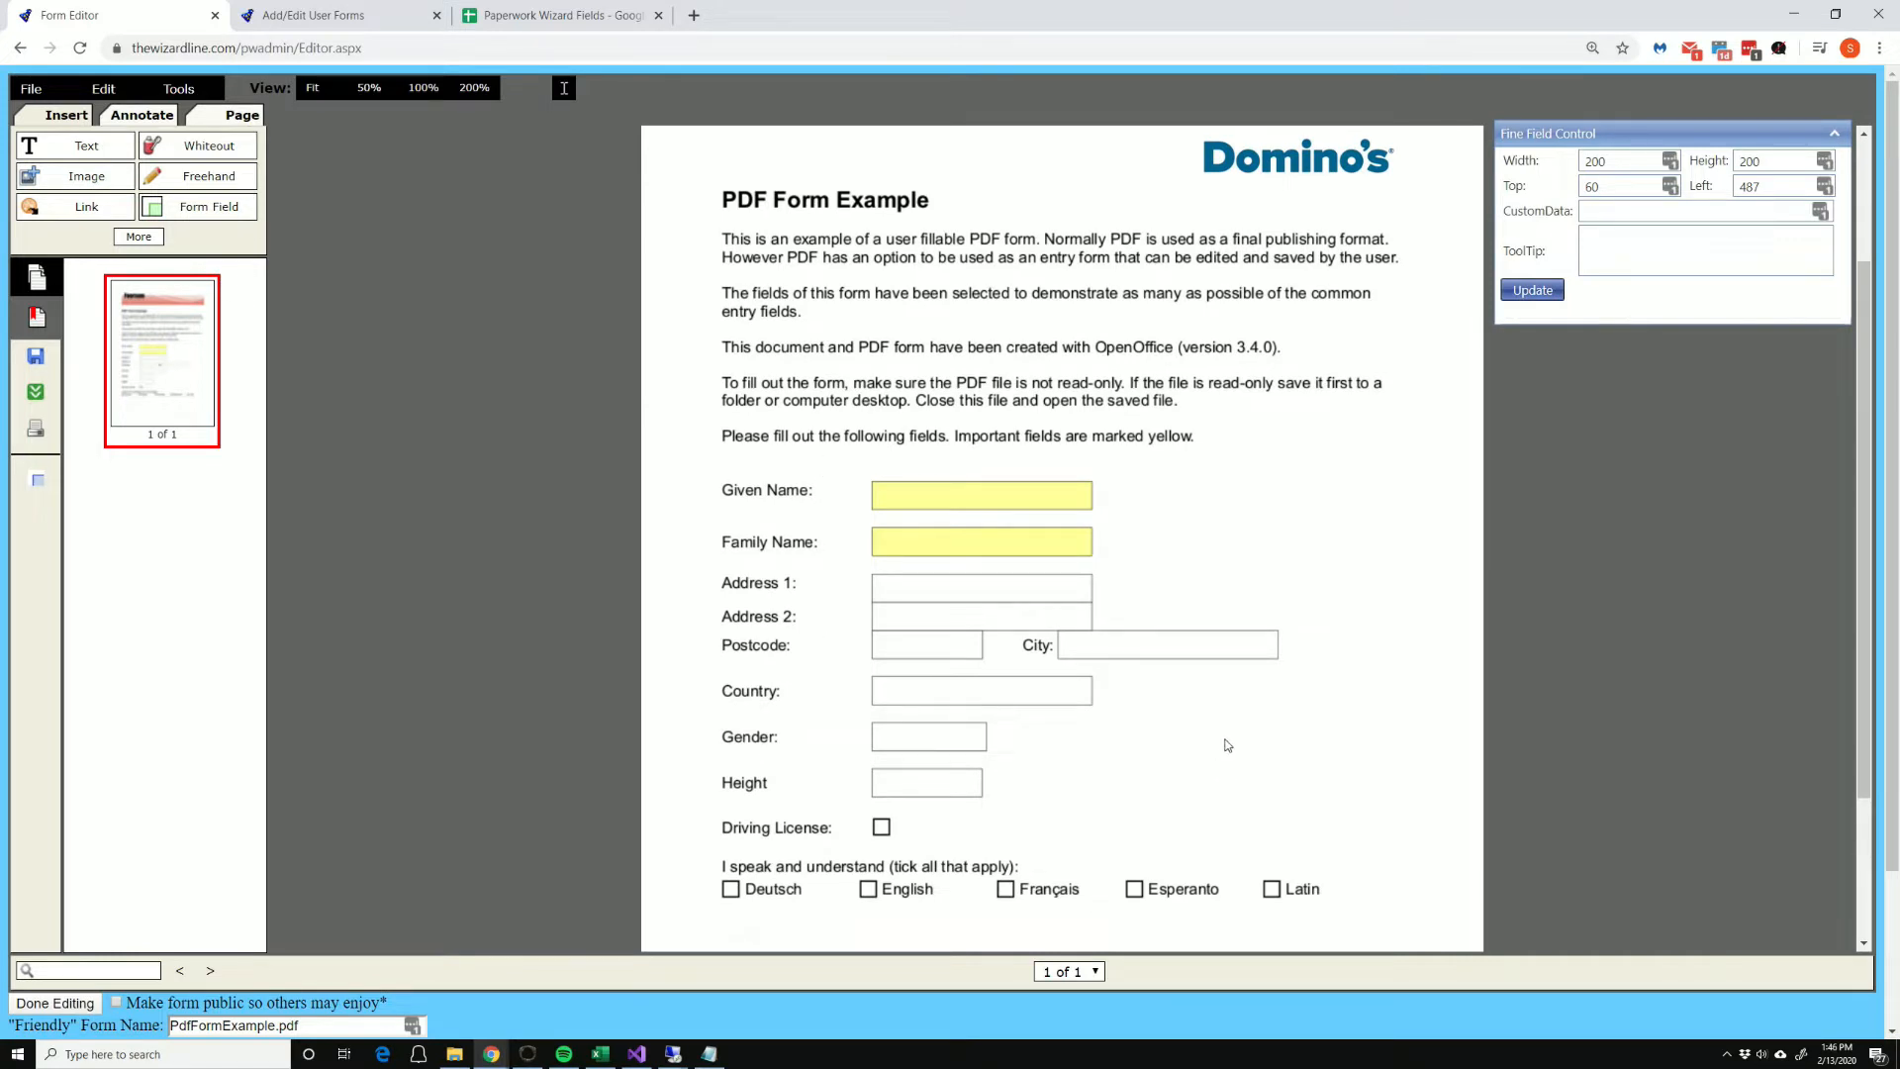
{"action": "scroll", "coordinate": [1235, 721], "scroll_direction": "up", "scroll_amount": 1}
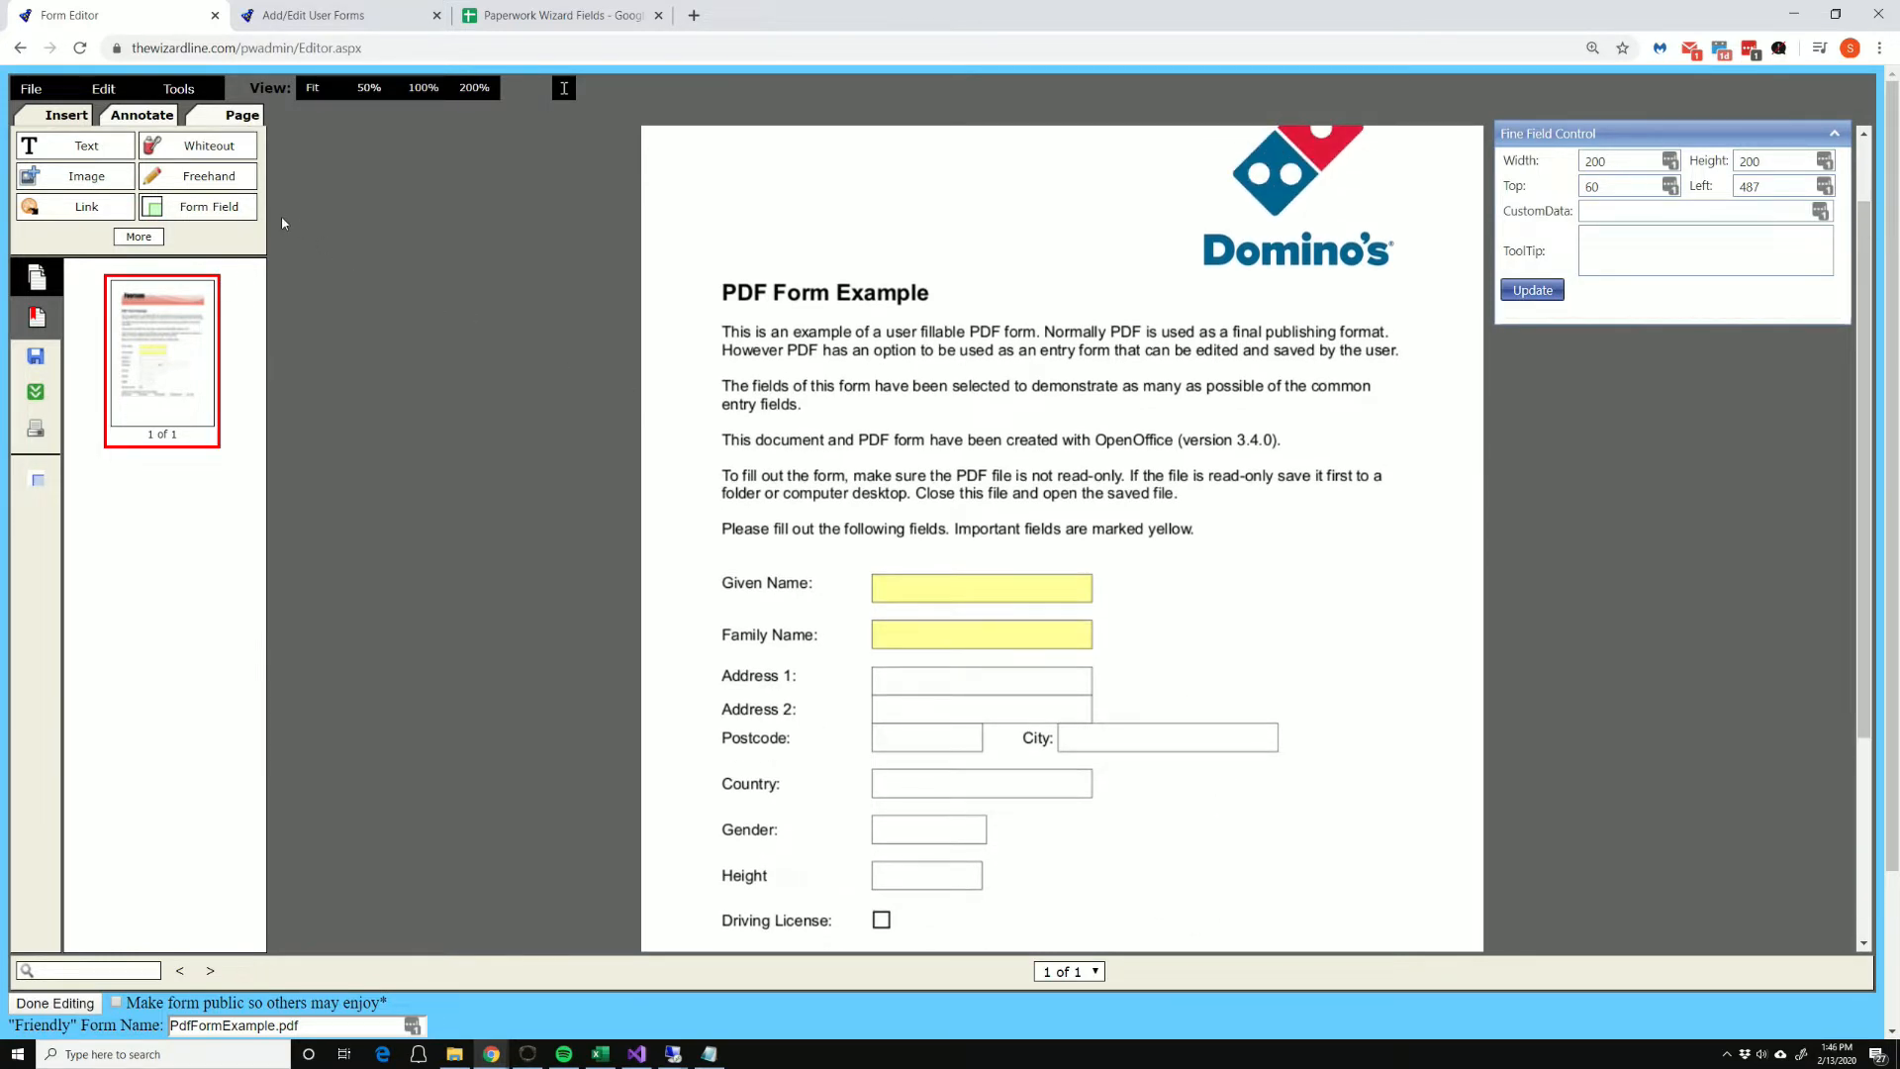
{"action": "left_click", "coordinate": [211, 209]}
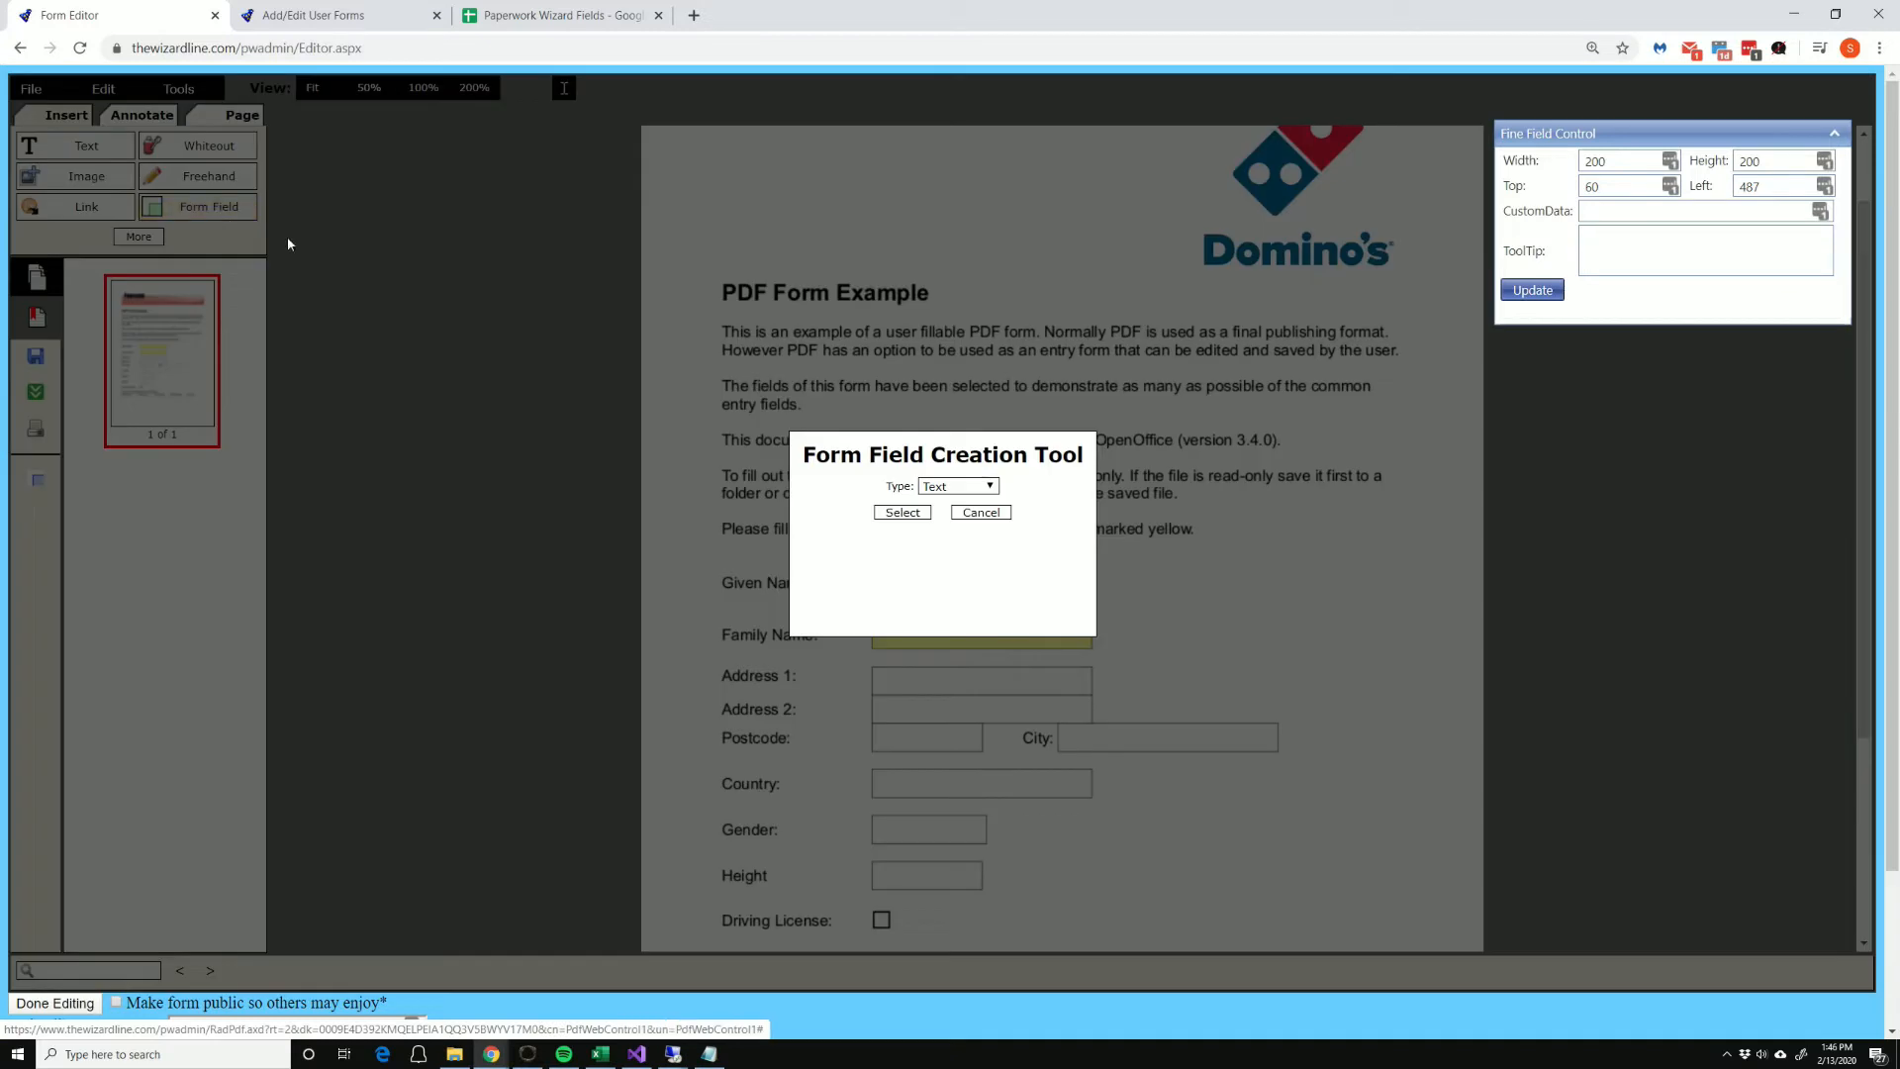
{"action": "left_click", "coordinate": [889, 517]}
{"action": "left_click_drag", "start_coordinate": [875, 596], "coordinate": [1092, 628]}
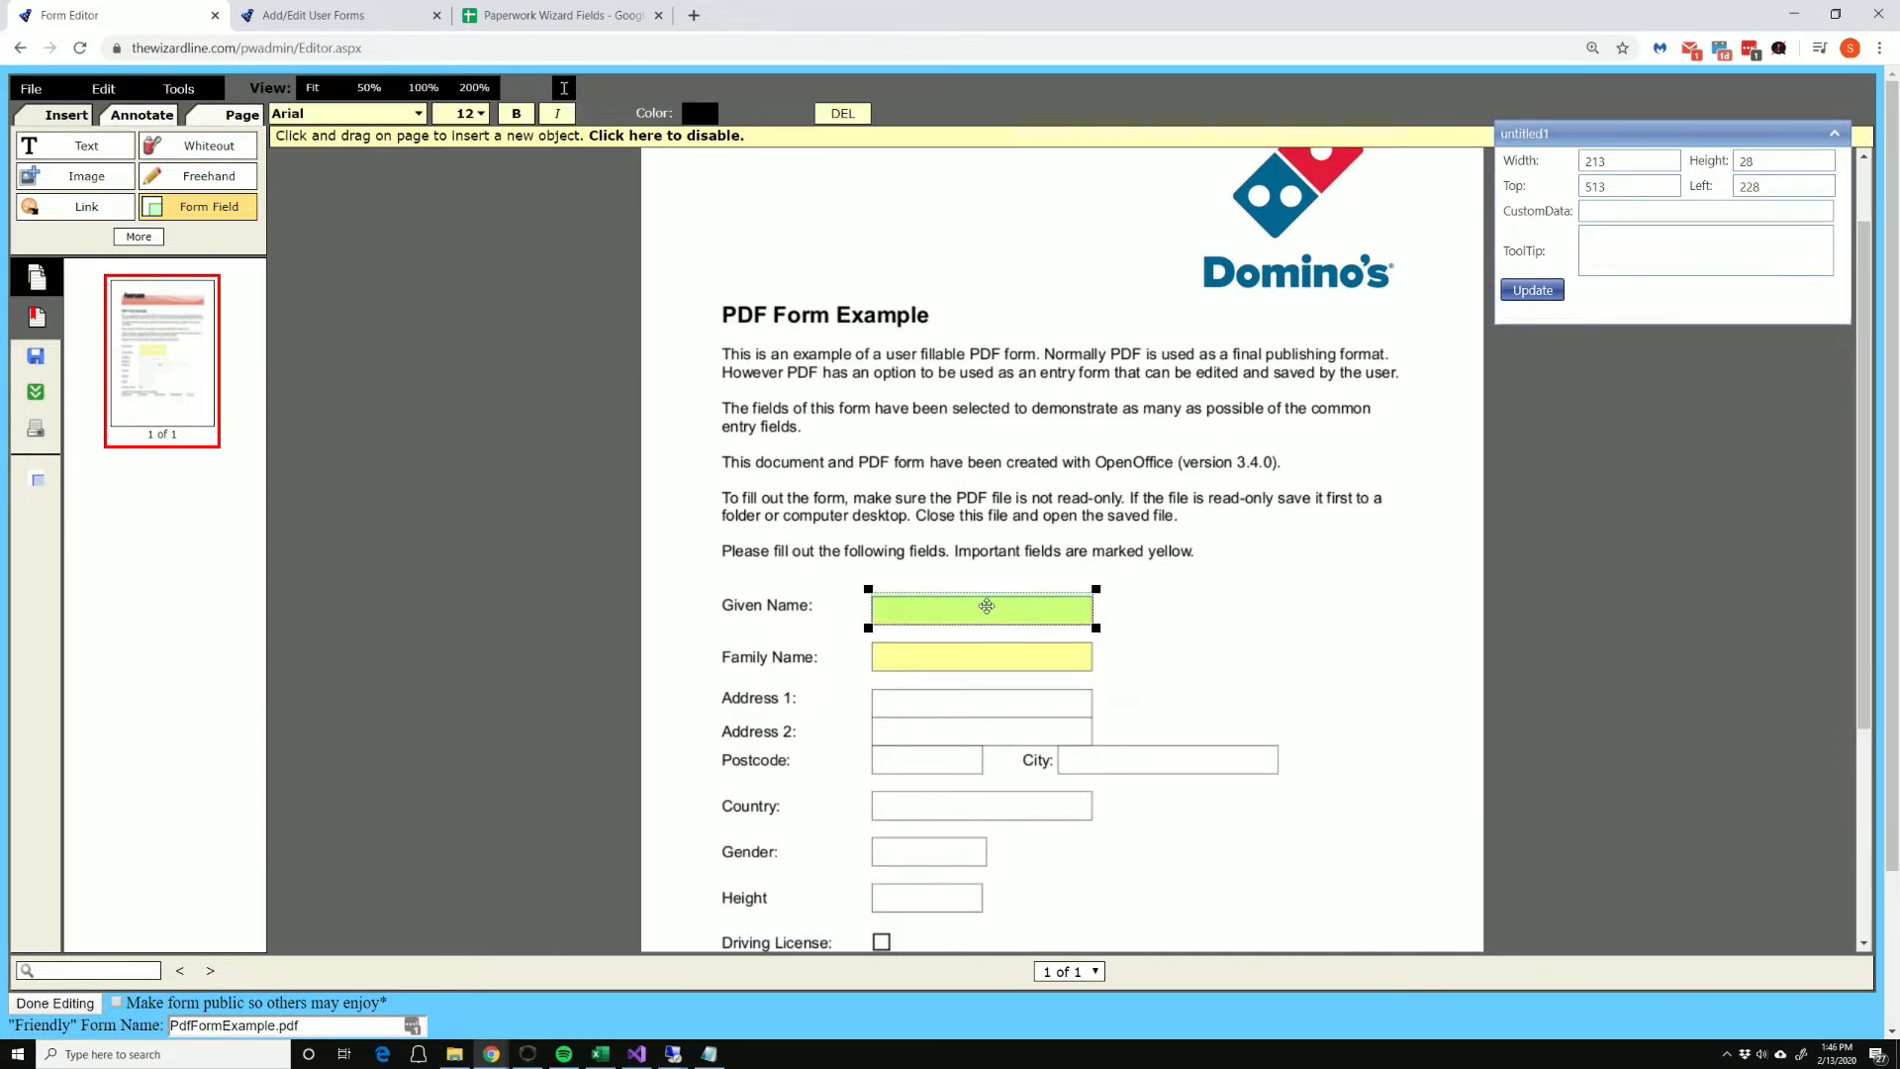
Step: Name the Given Name text field TM_Last_Name and make it required
{"action": "right_click", "coordinate": [979, 600]}
{"action": "left_click", "coordinate": [1044, 637]}
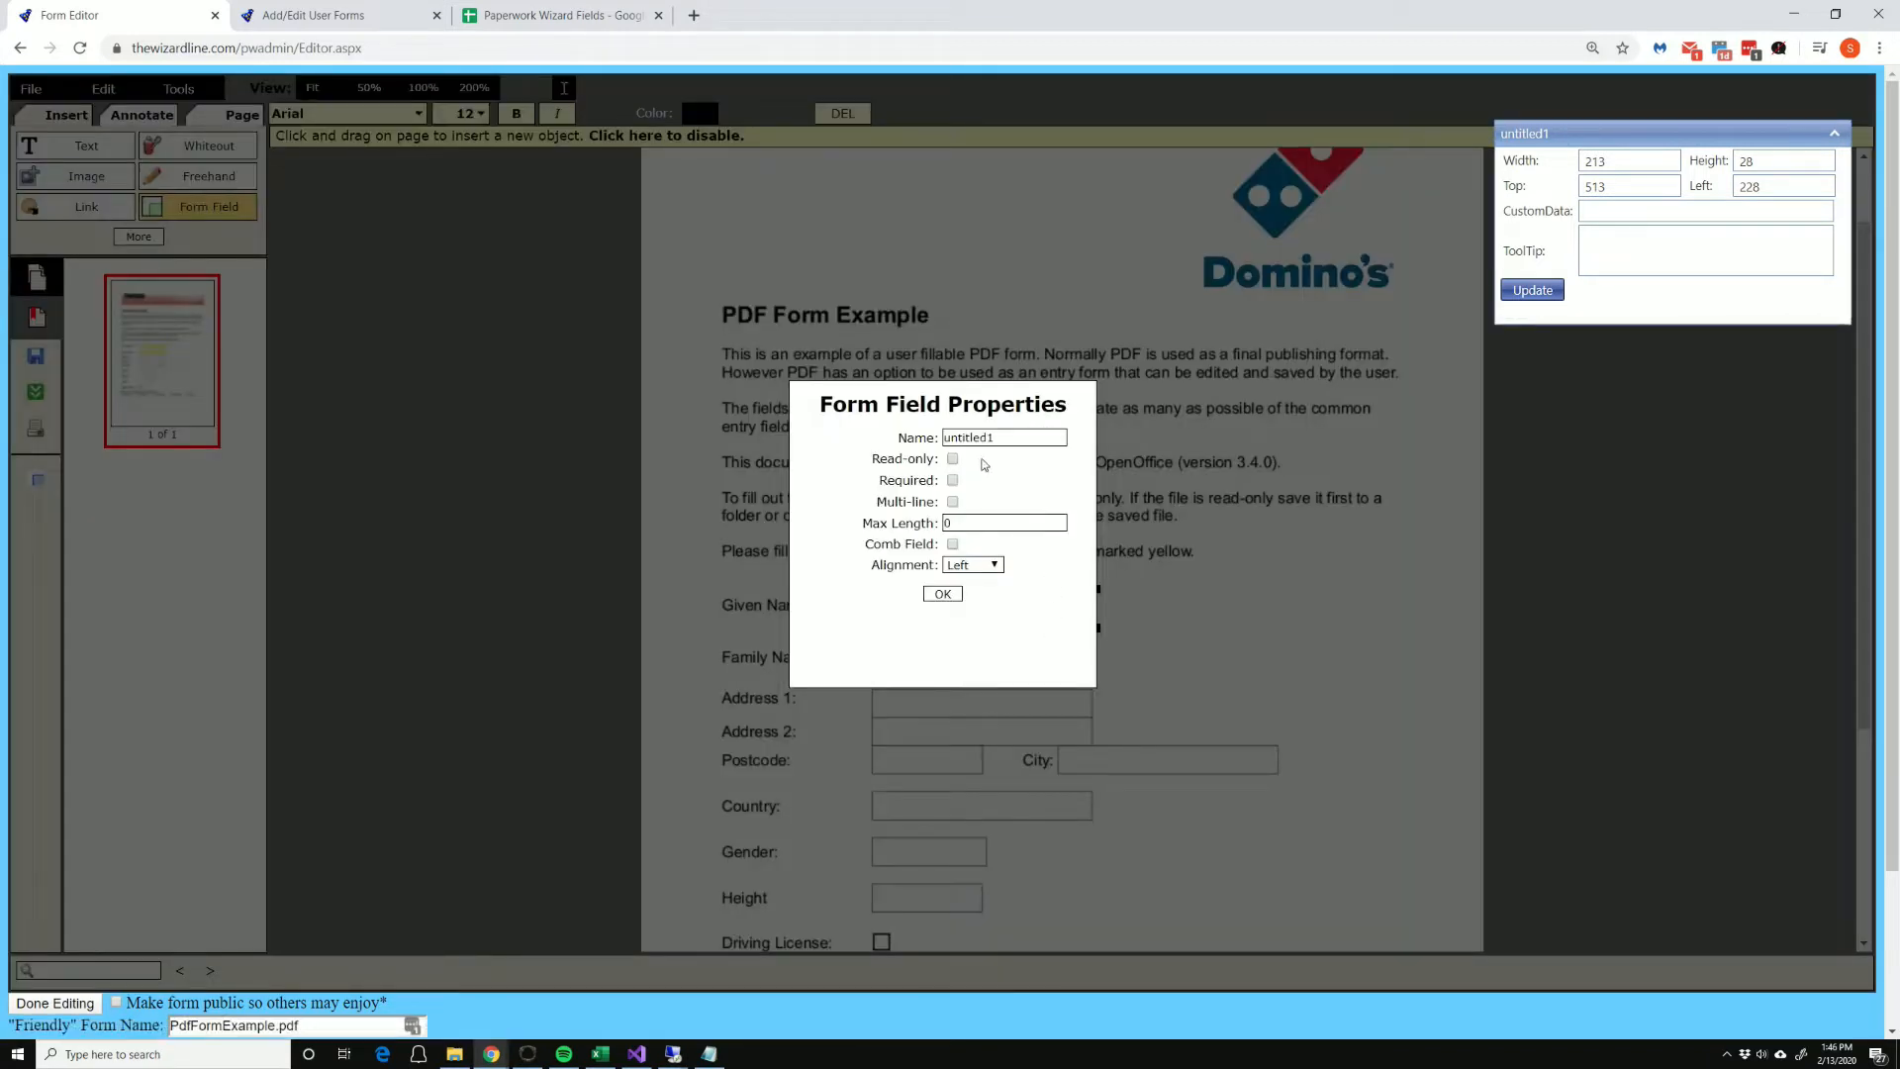
{"action": "double_click", "coordinate": [971, 437]}
{"action": "type", "text": "Tm_Last_Name"}
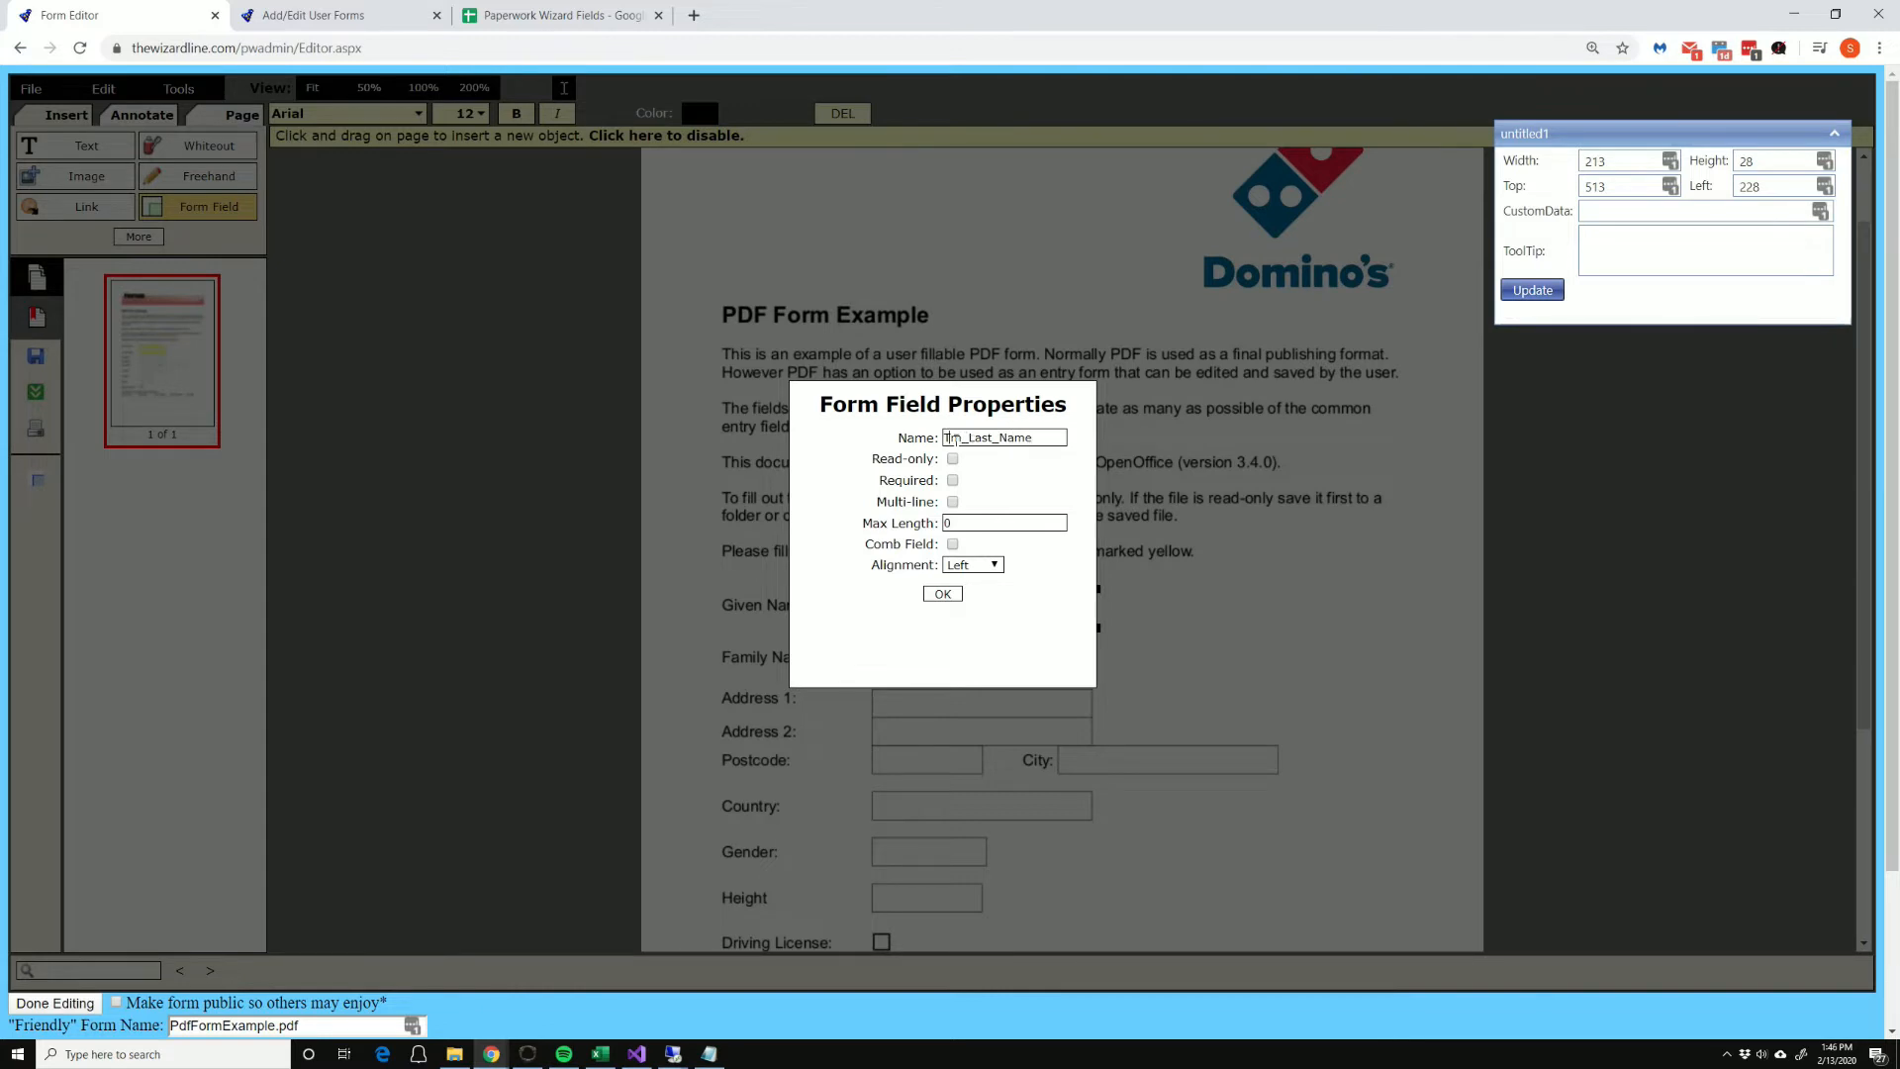
{"action": "left_click", "coordinate": [955, 439]}
{"action": "key", "text": "BackSpace"}
{"action": "type", "text": "M"}
{"action": "left_click", "coordinate": [953, 481]}
{"action": "left_click", "coordinate": [945, 595]}
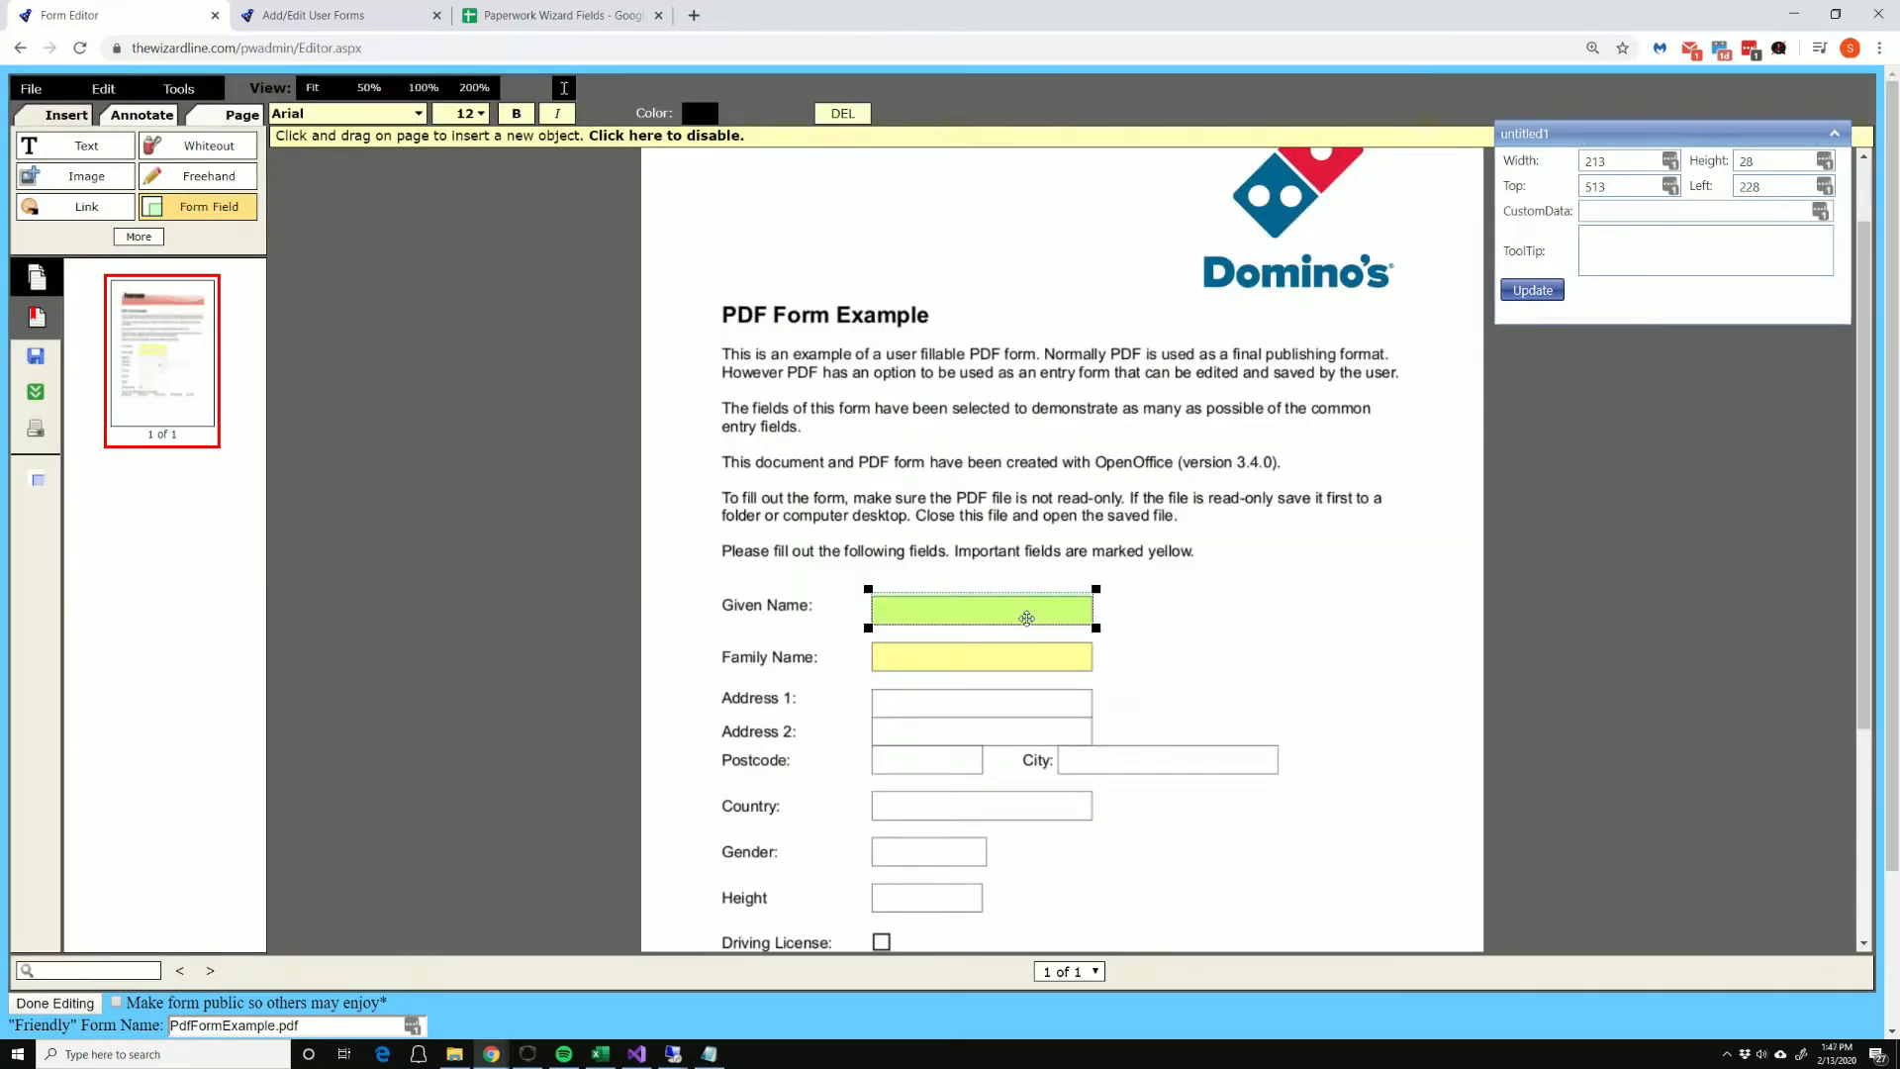
Step: Format the Given Name field's text as 16-point bold and stop inserting form fields
{"action": "left_click", "coordinate": [479, 115]}
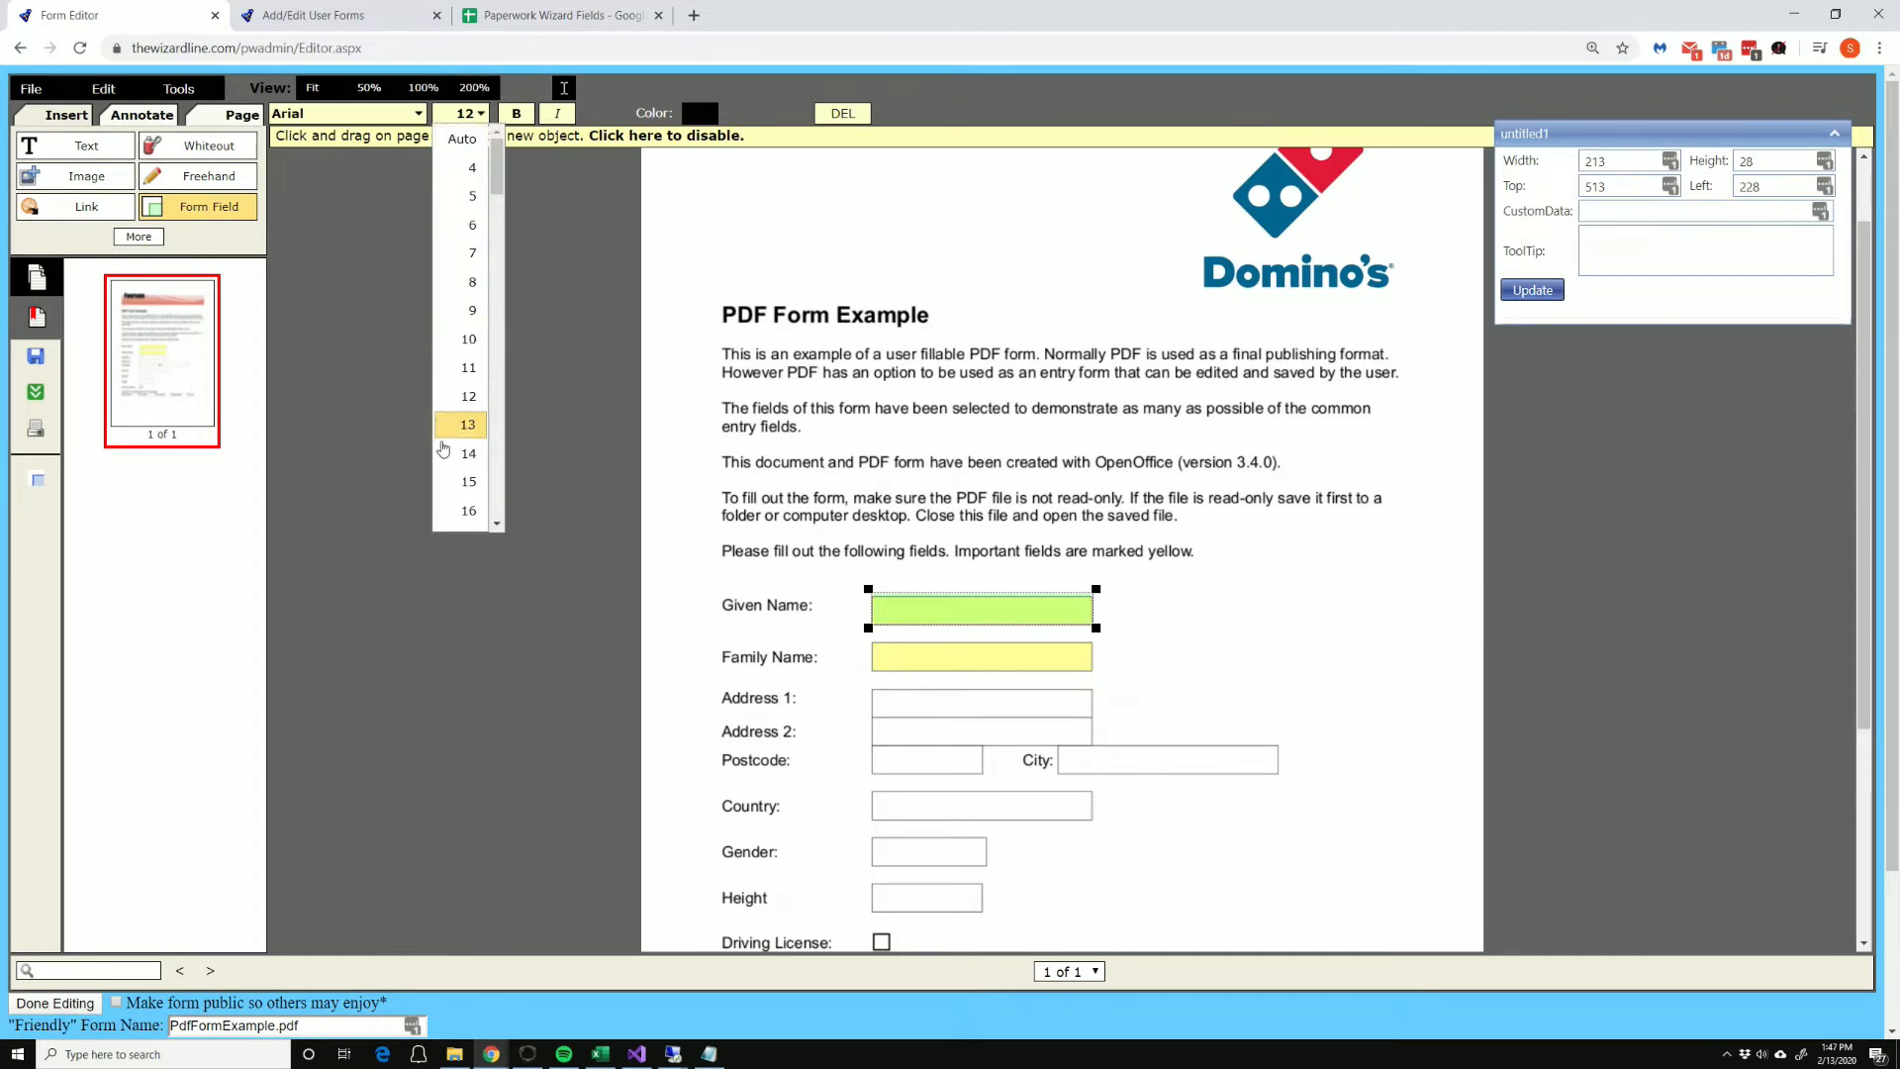
{"action": "left_click", "coordinate": [462, 511]}
{"action": "left_click", "coordinate": [514, 115]}
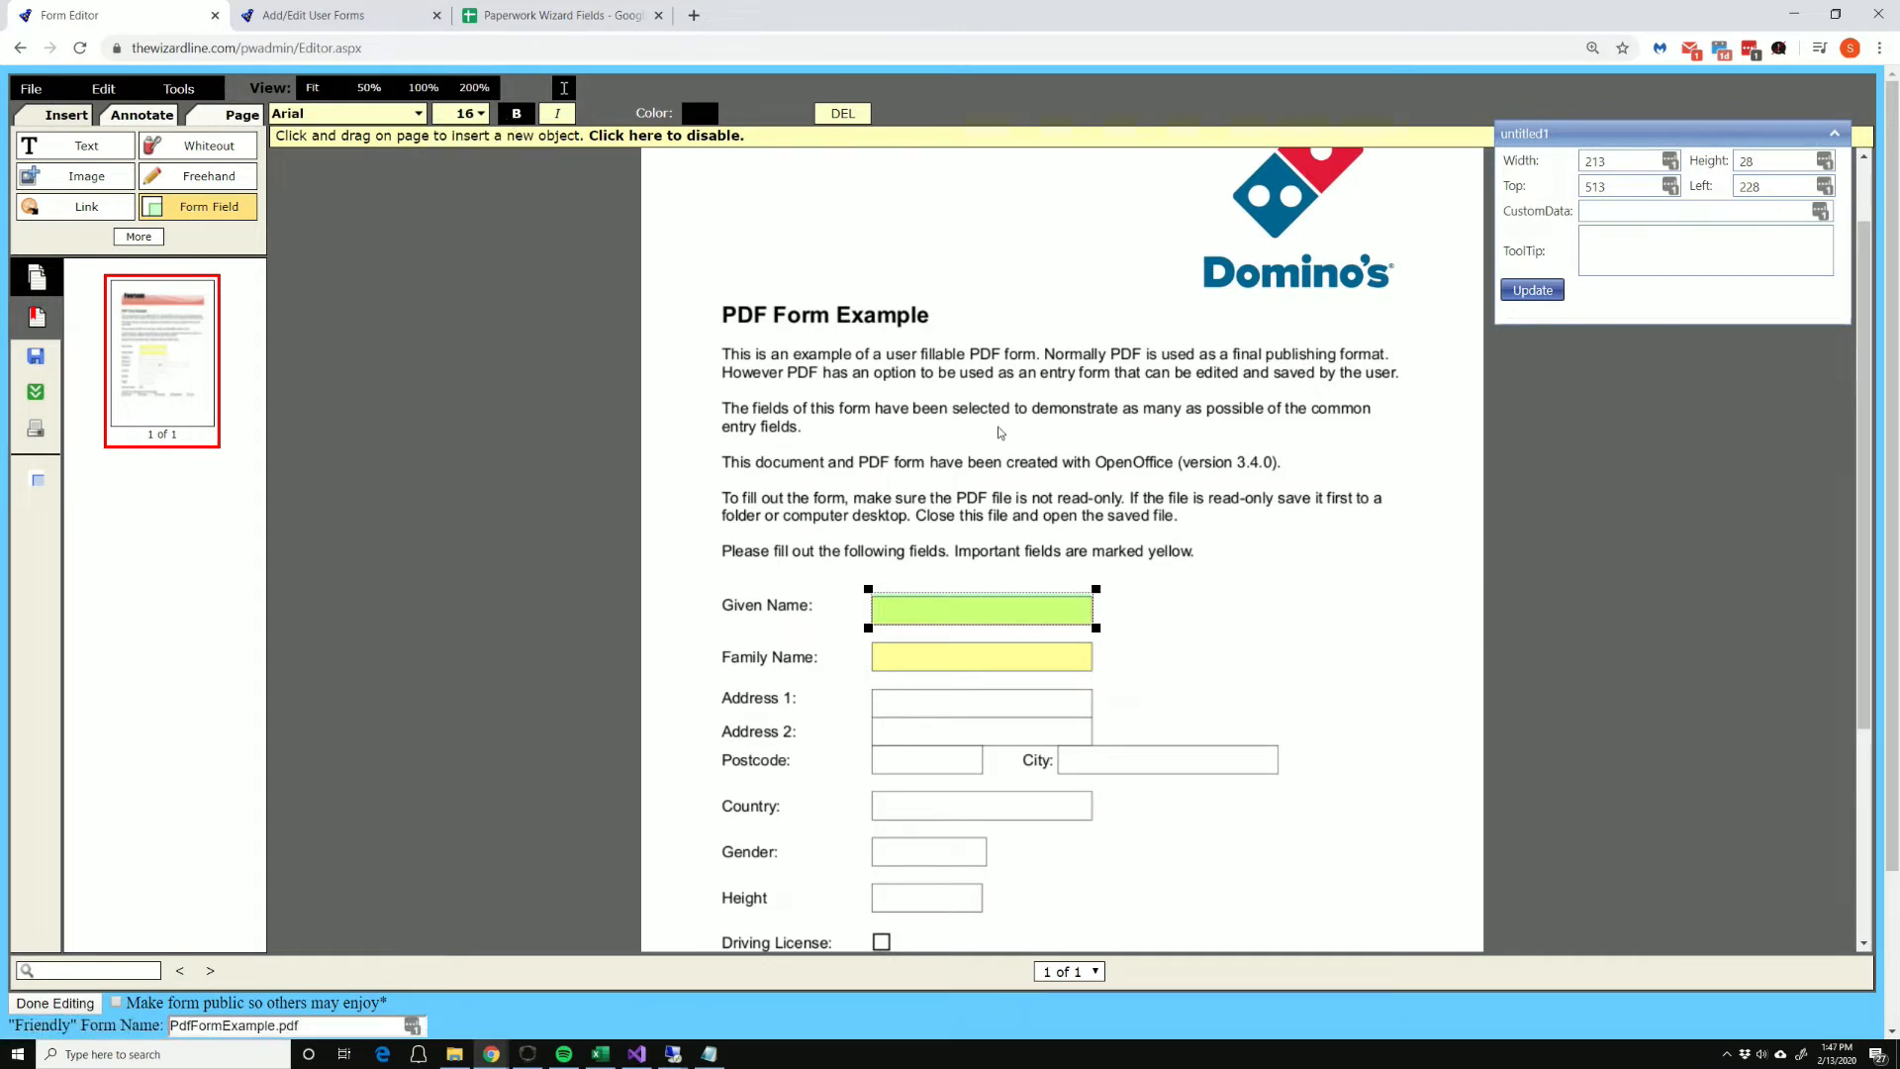
{"action": "left_click", "coordinate": [942, 138]}
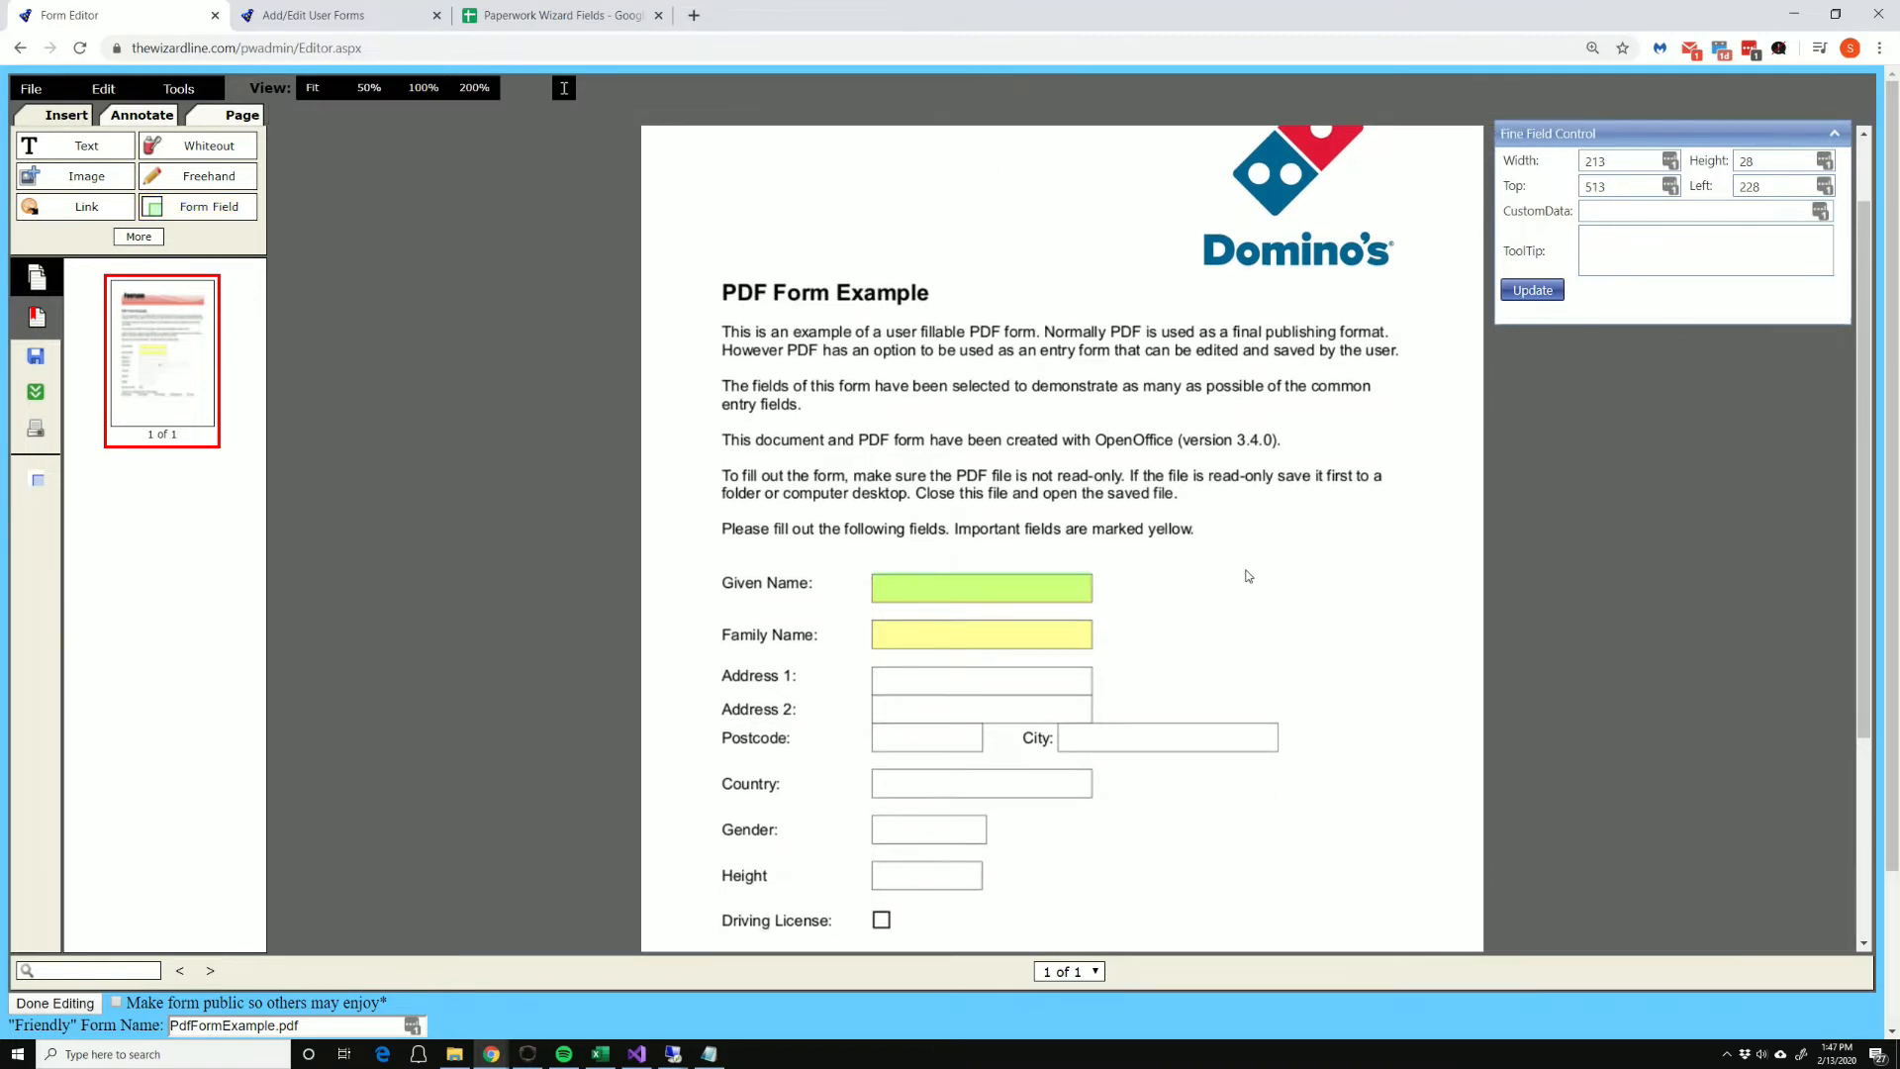
Step: Review the Given Name field's properties and consult the Paperwork Wizard Fields spreadsheet in Google Sheets for the valid field names
{"action": "right_click", "coordinate": [1002, 586]}
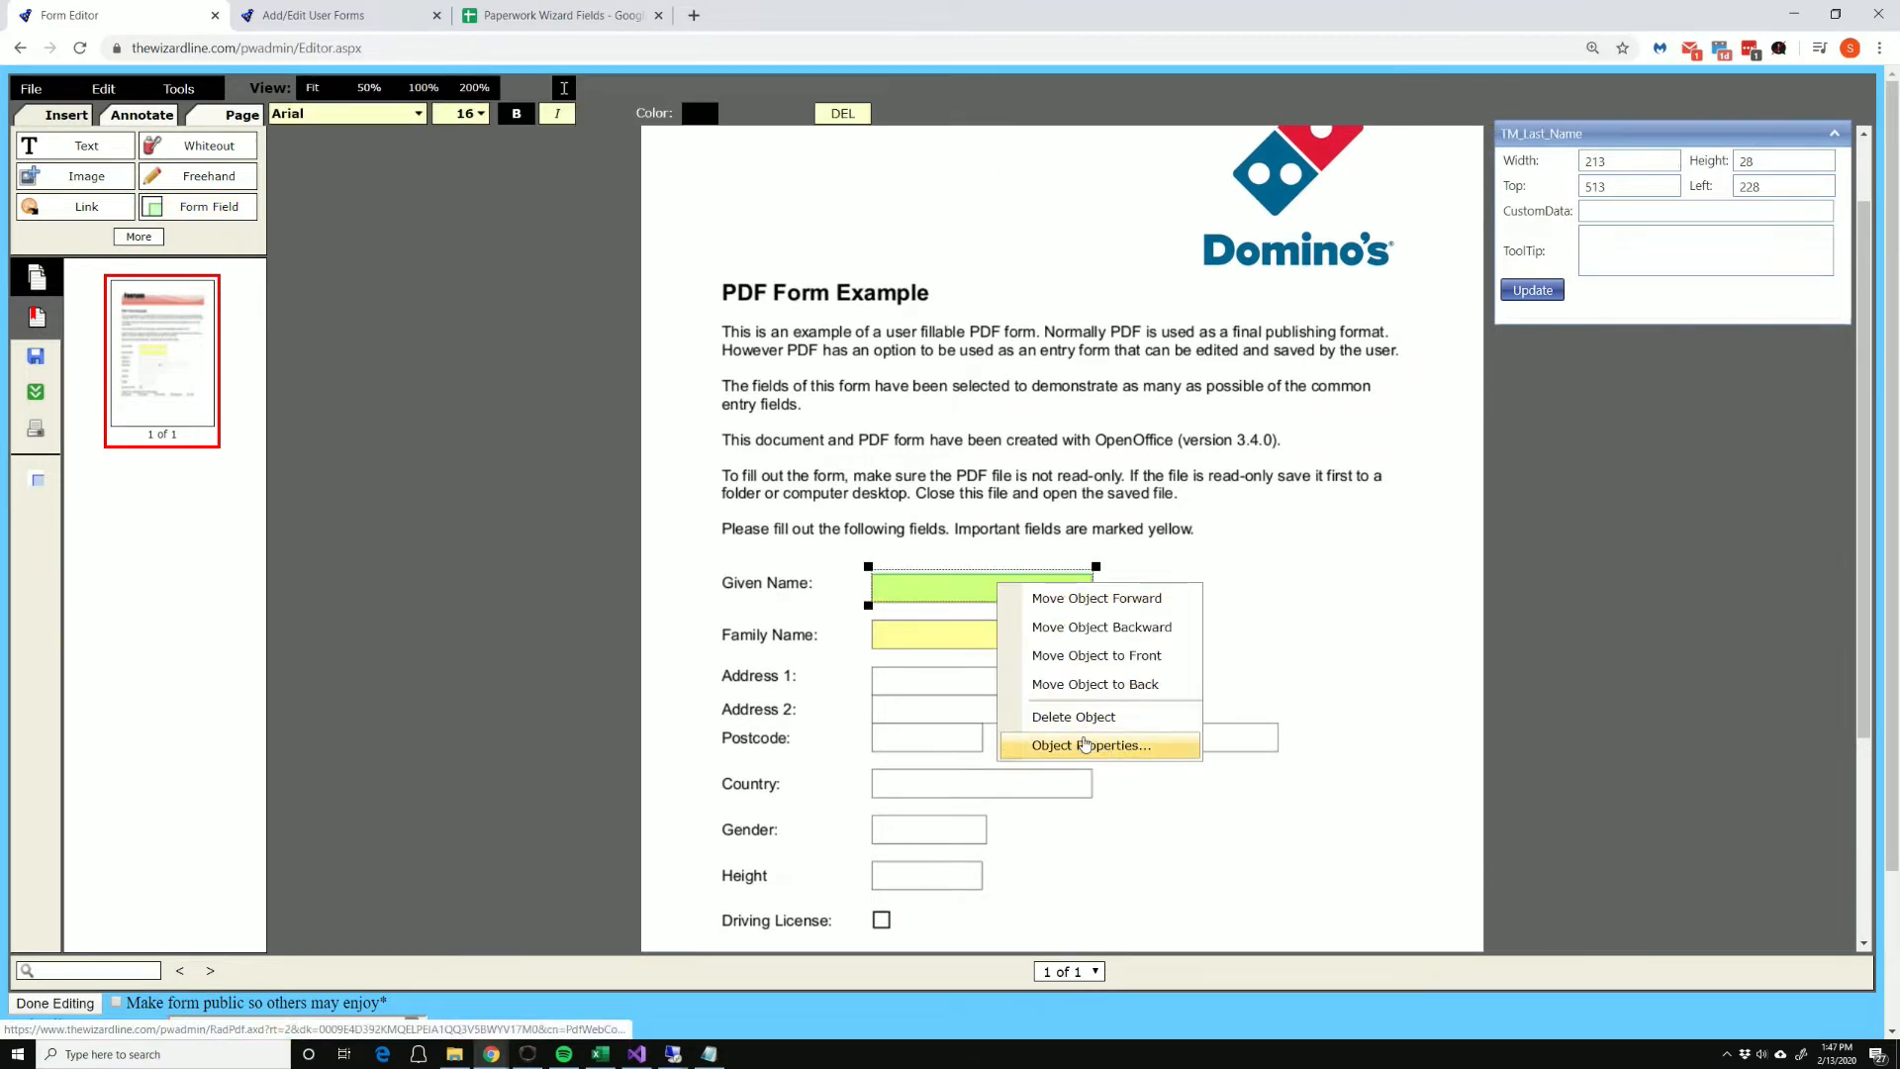
{"action": "left_click", "coordinate": [1085, 744]}
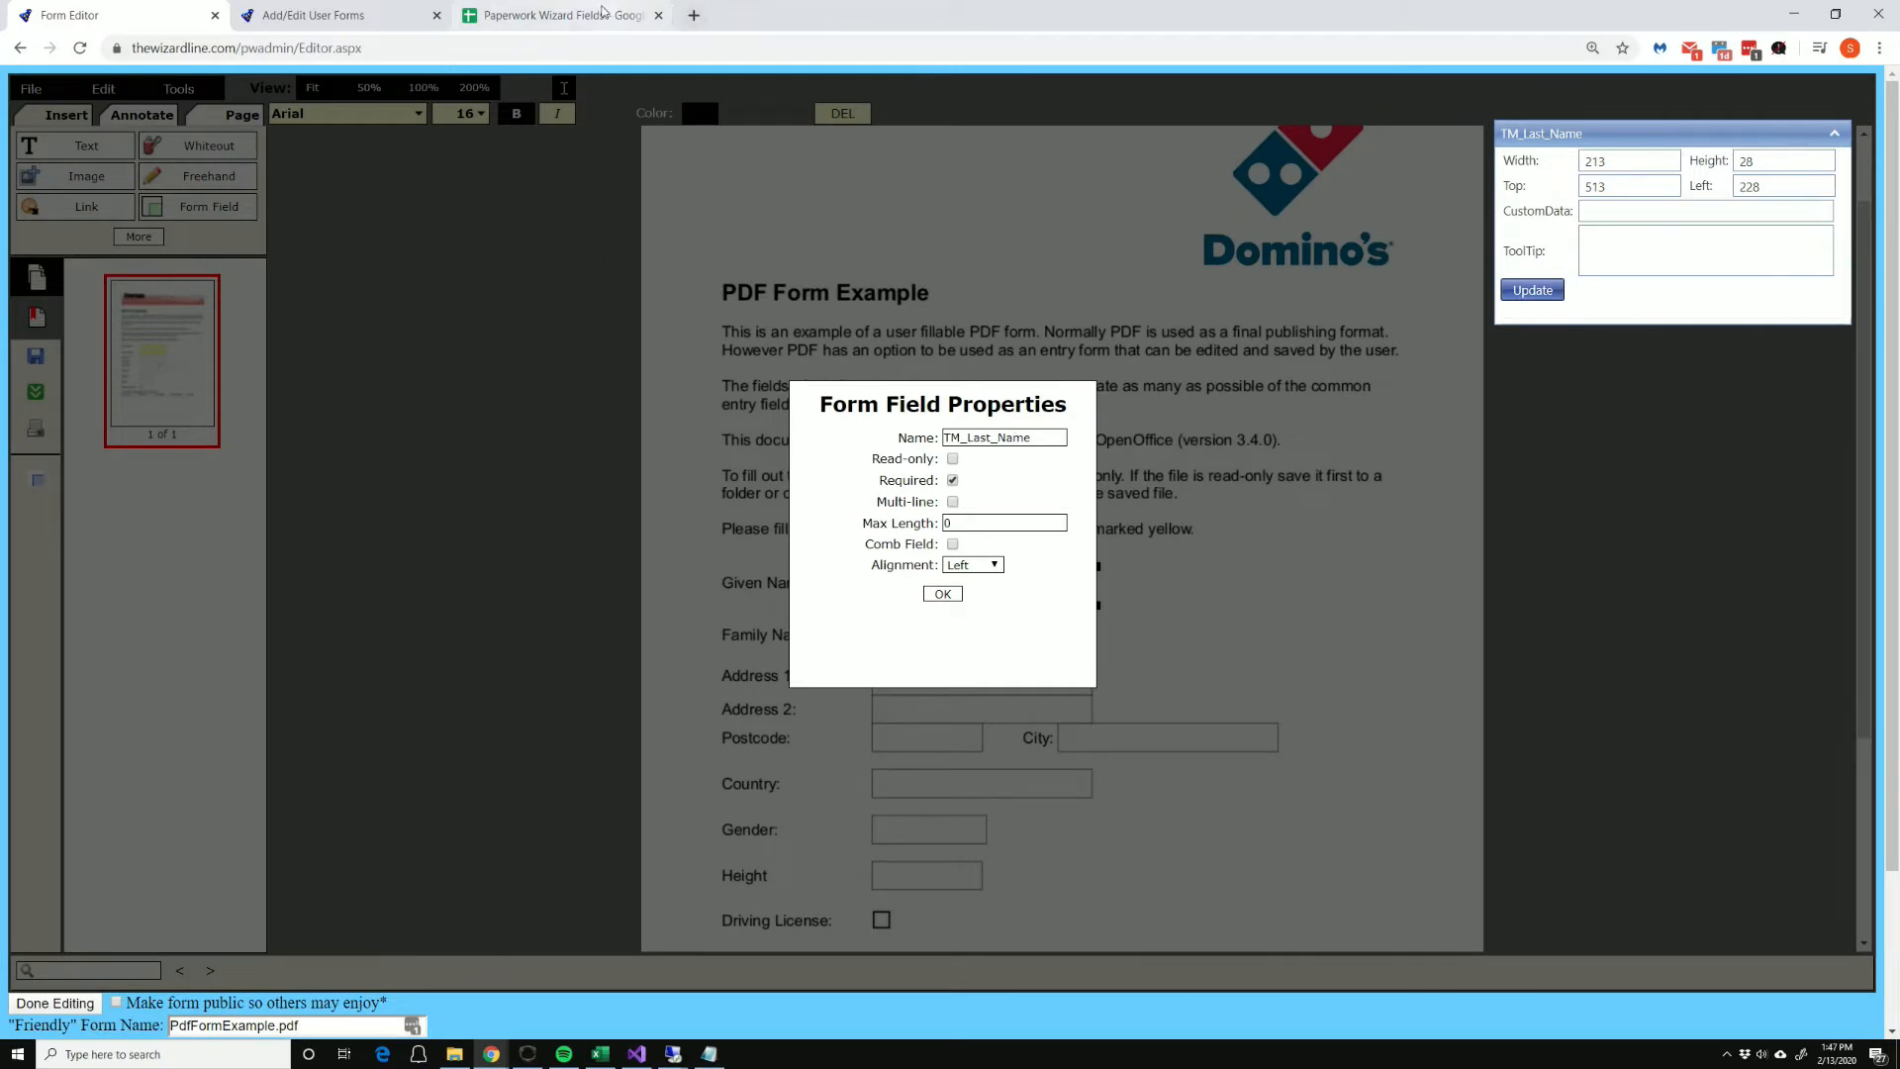
{"action": "left_click", "coordinate": [592, 15]}
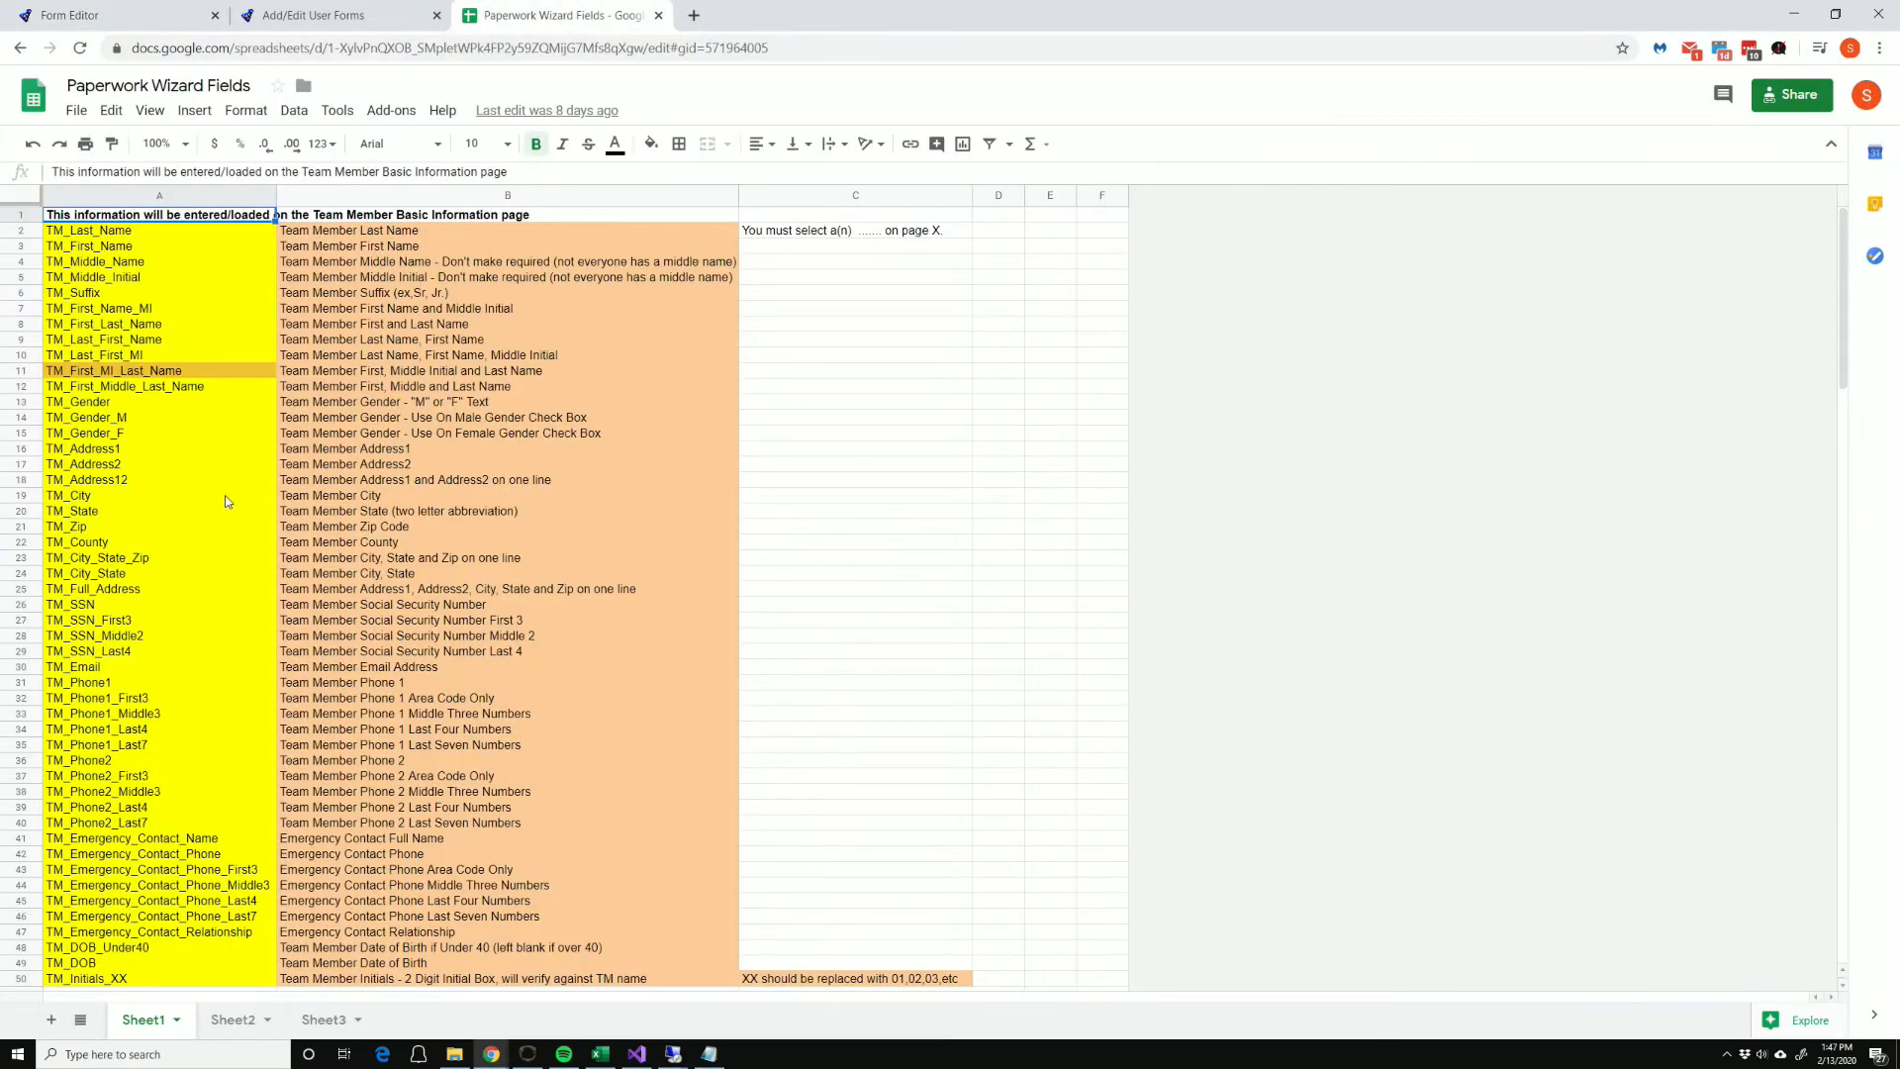
{"action": "scroll", "coordinate": [214, 509], "scroll_direction": "down", "scroll_amount": 5}
{"action": "scroll", "coordinate": [214, 509], "scroll_direction": "down", "scroll_amount": 5}
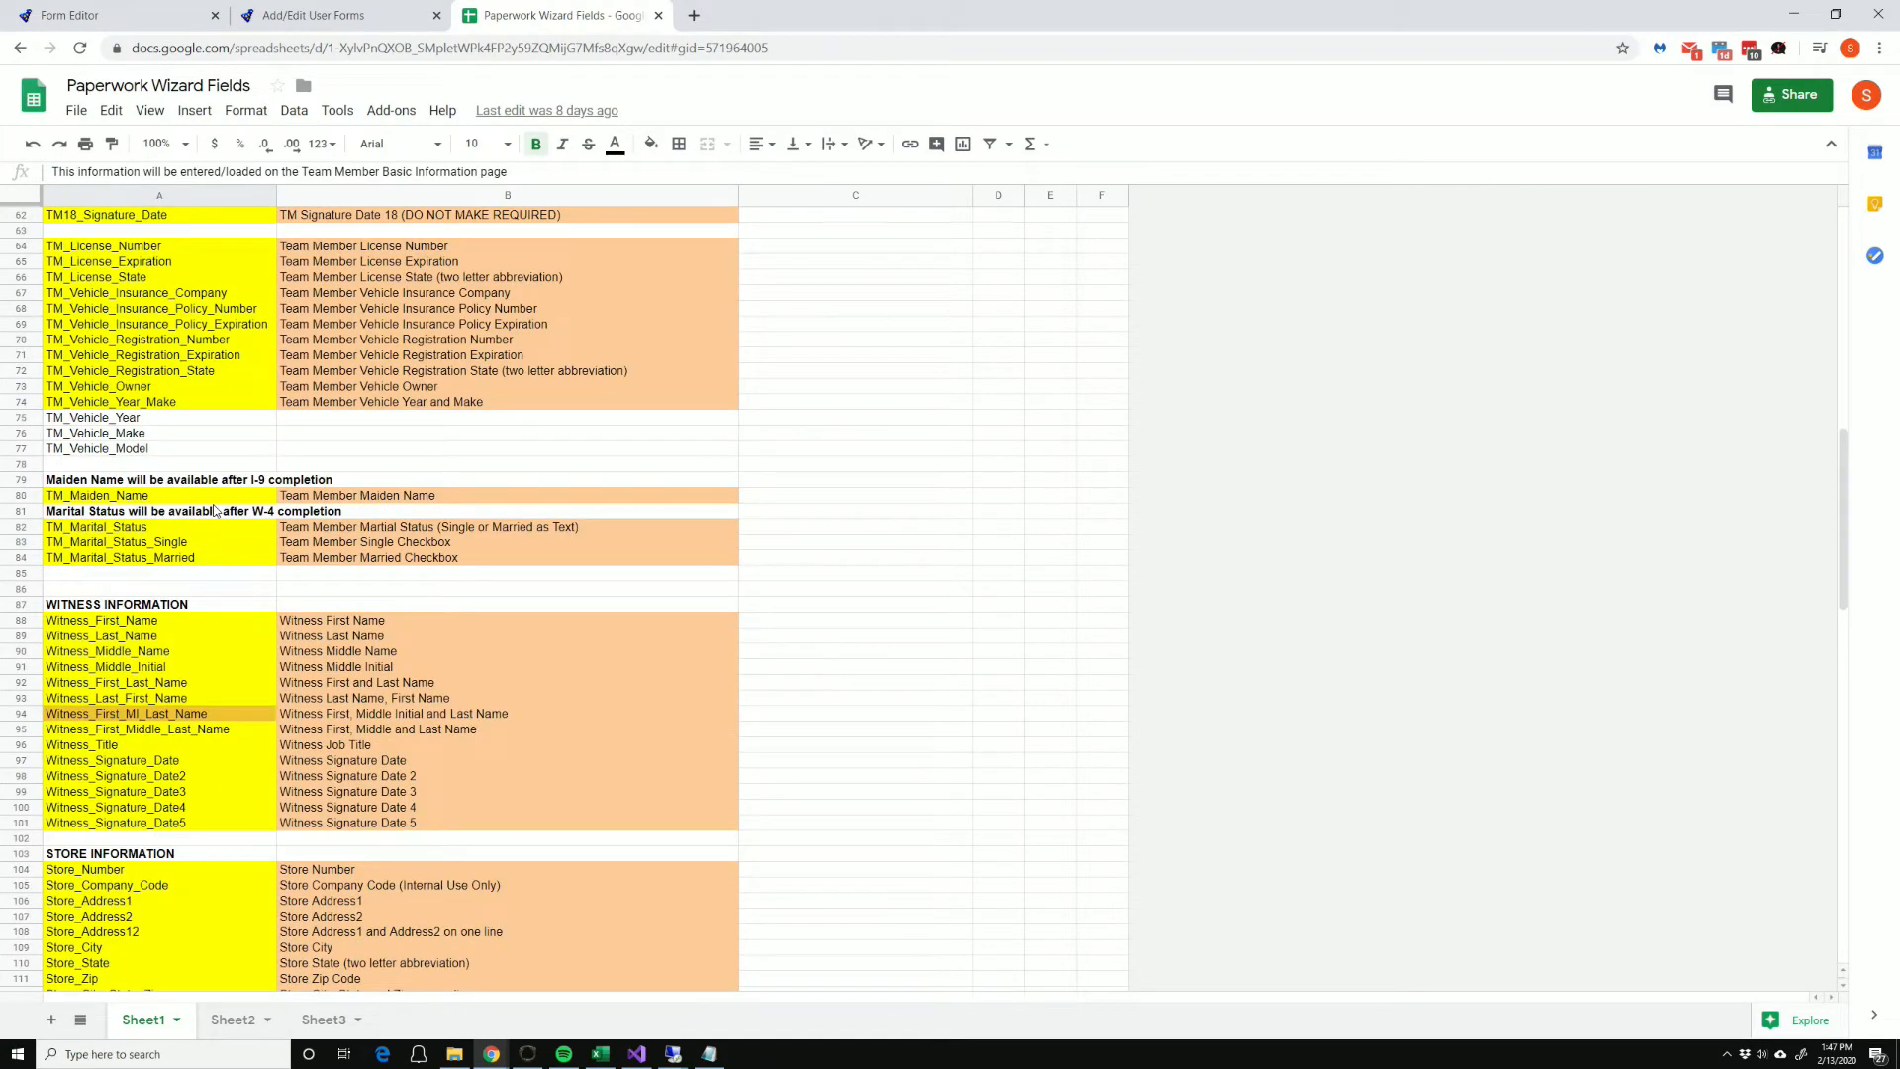
{"action": "scroll", "coordinate": [215, 510], "scroll_direction": "up", "scroll_amount": 10}
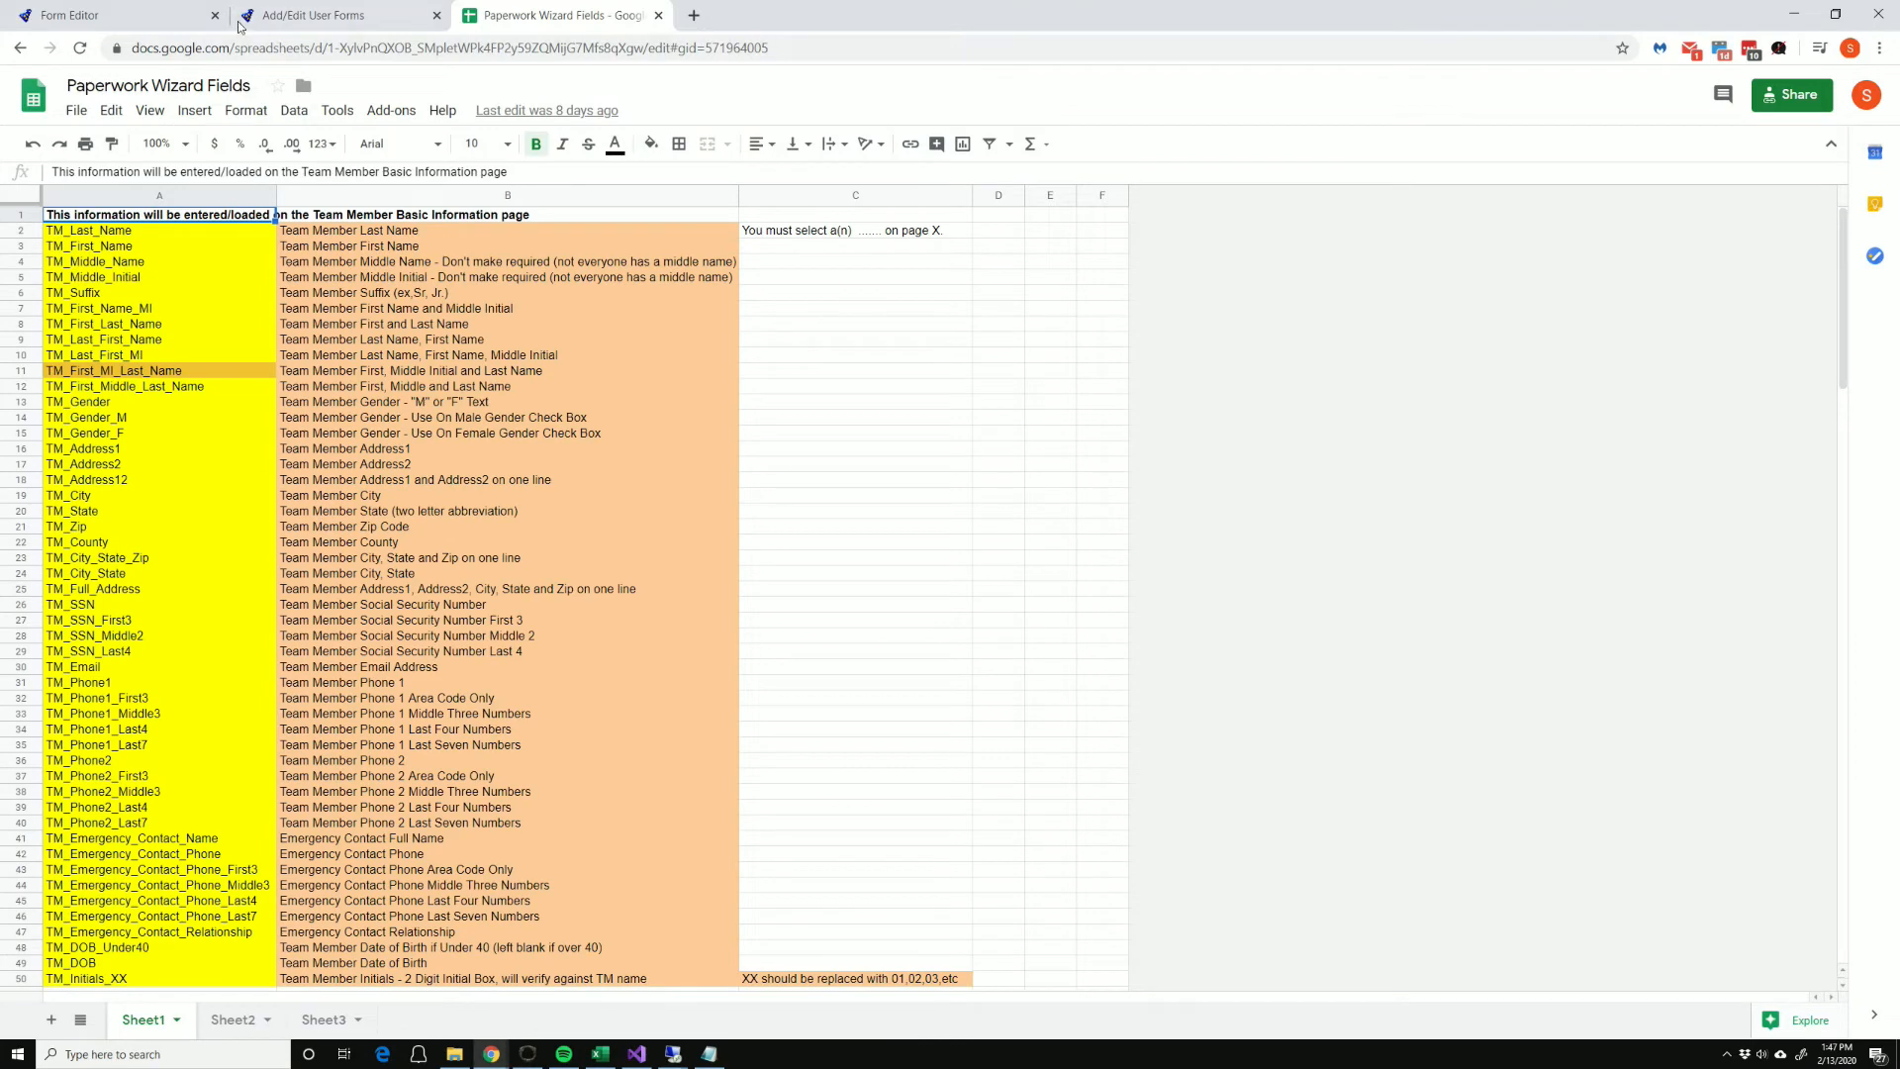
{"action": "left_click", "coordinate": [247, 20]}
{"action": "left_click", "coordinate": [129, 16]}
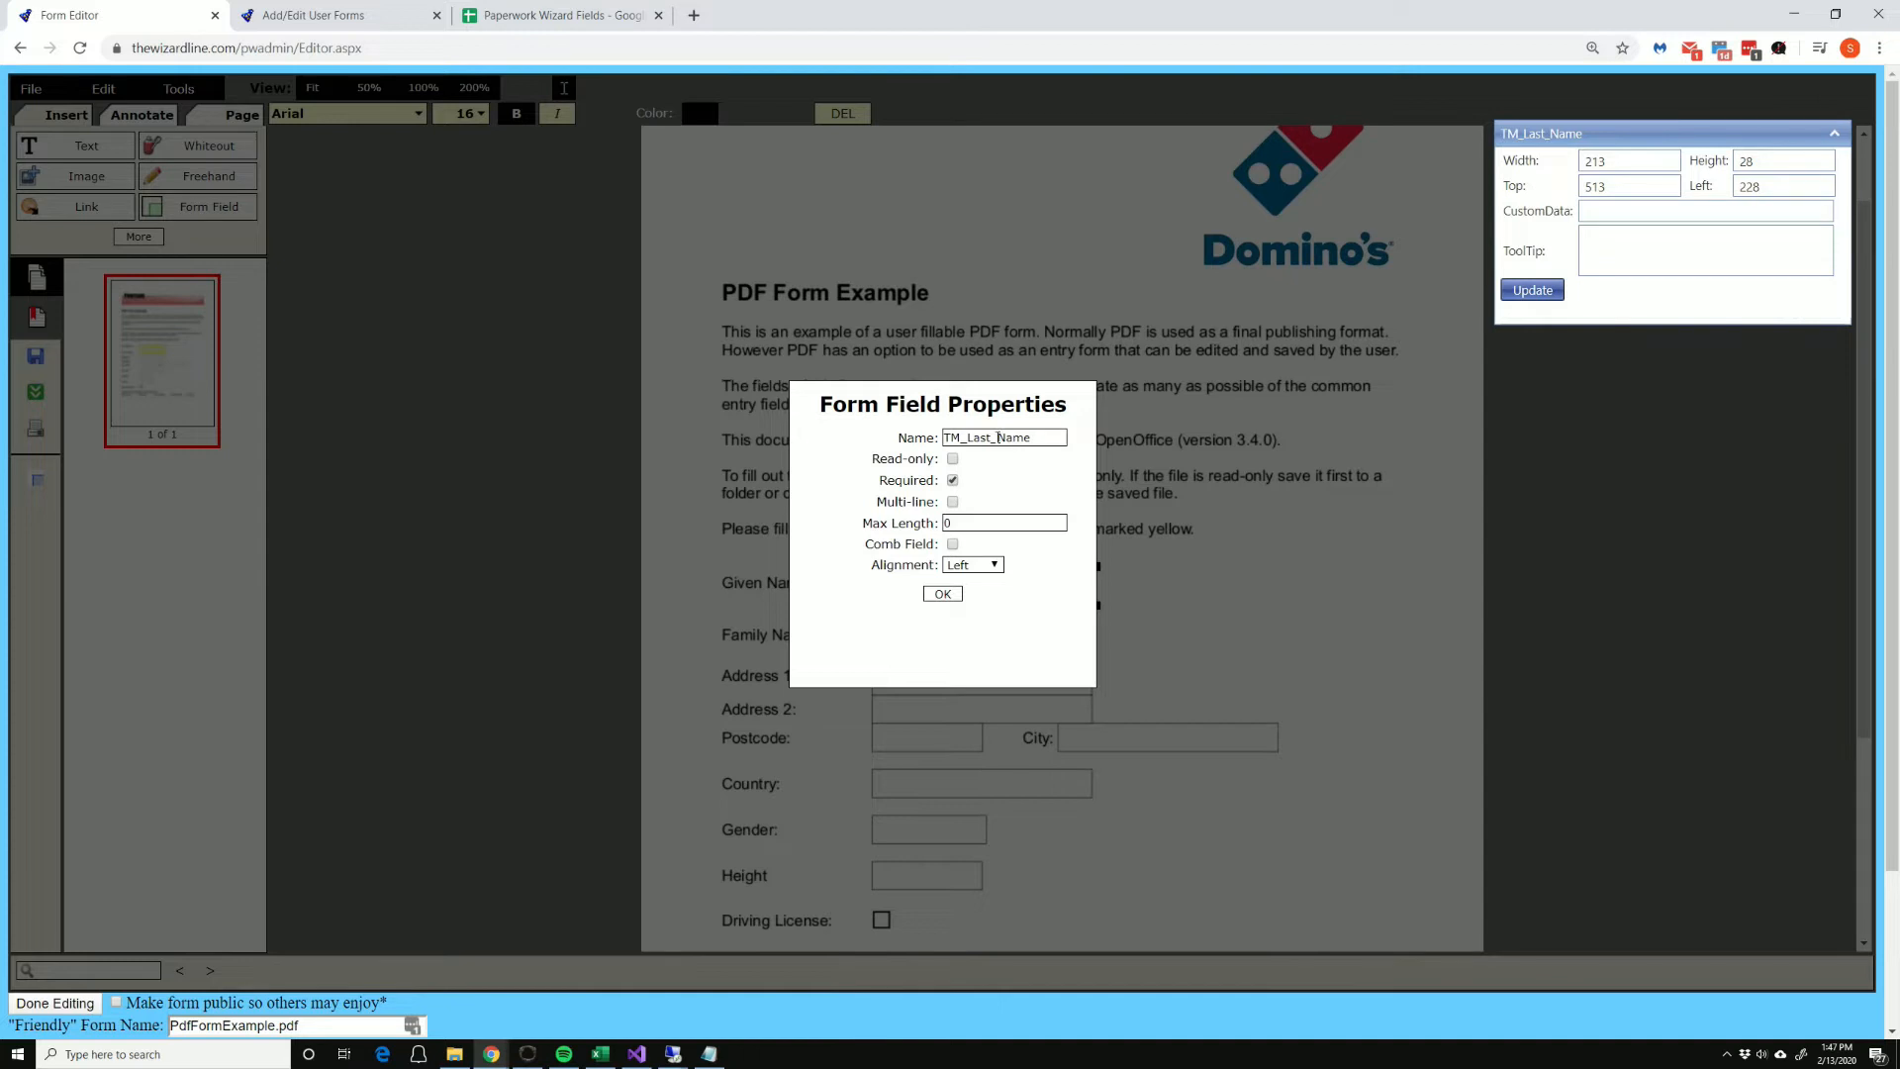
{"action": "double_click", "coordinate": [999, 438]}
{"action": "left_click", "coordinate": [943, 595]}
Step: Inspect the Given Name, Family Name and Address 1 fields, and review the Address 1 field's properties
{"action": "scroll", "coordinate": [1287, 644], "scroll_direction": "down", "scroll_amount": 2}
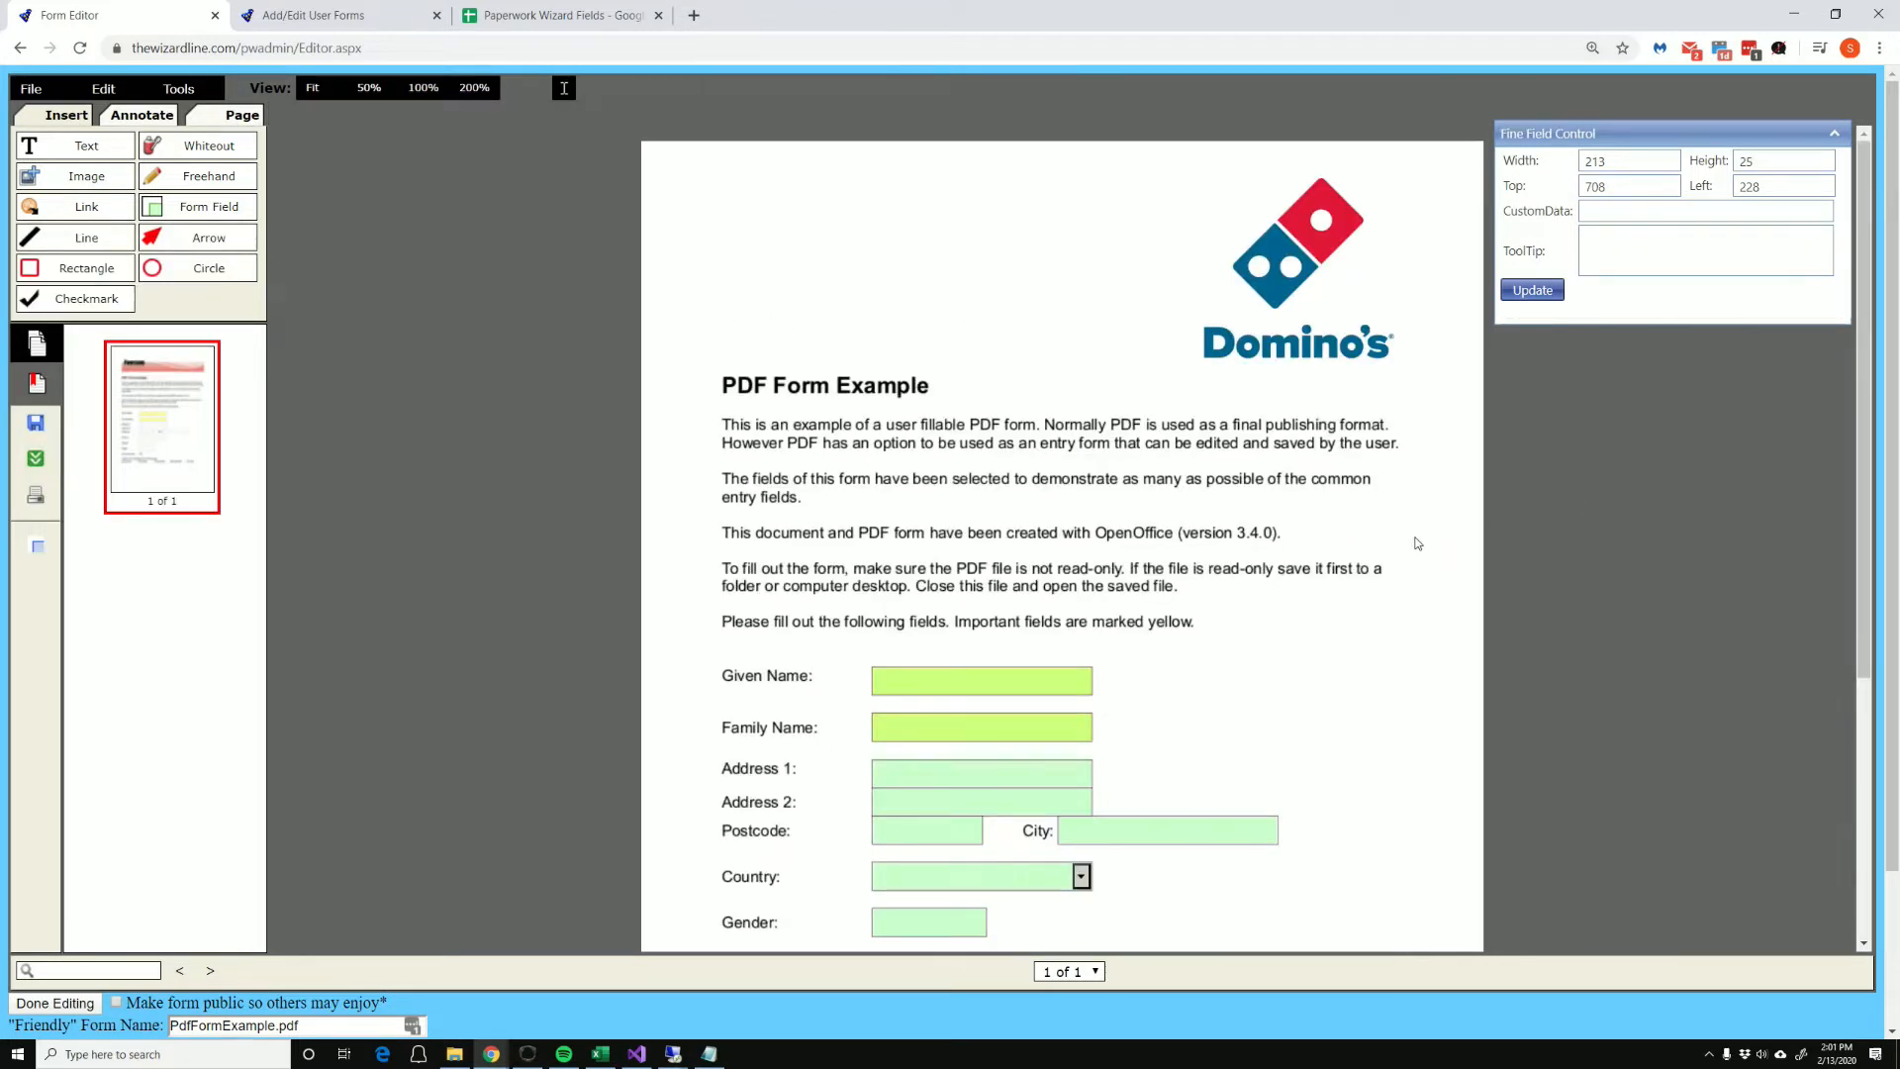
{"action": "scroll", "coordinate": [1415, 545], "scroll_direction": "down", "scroll_amount": 3}
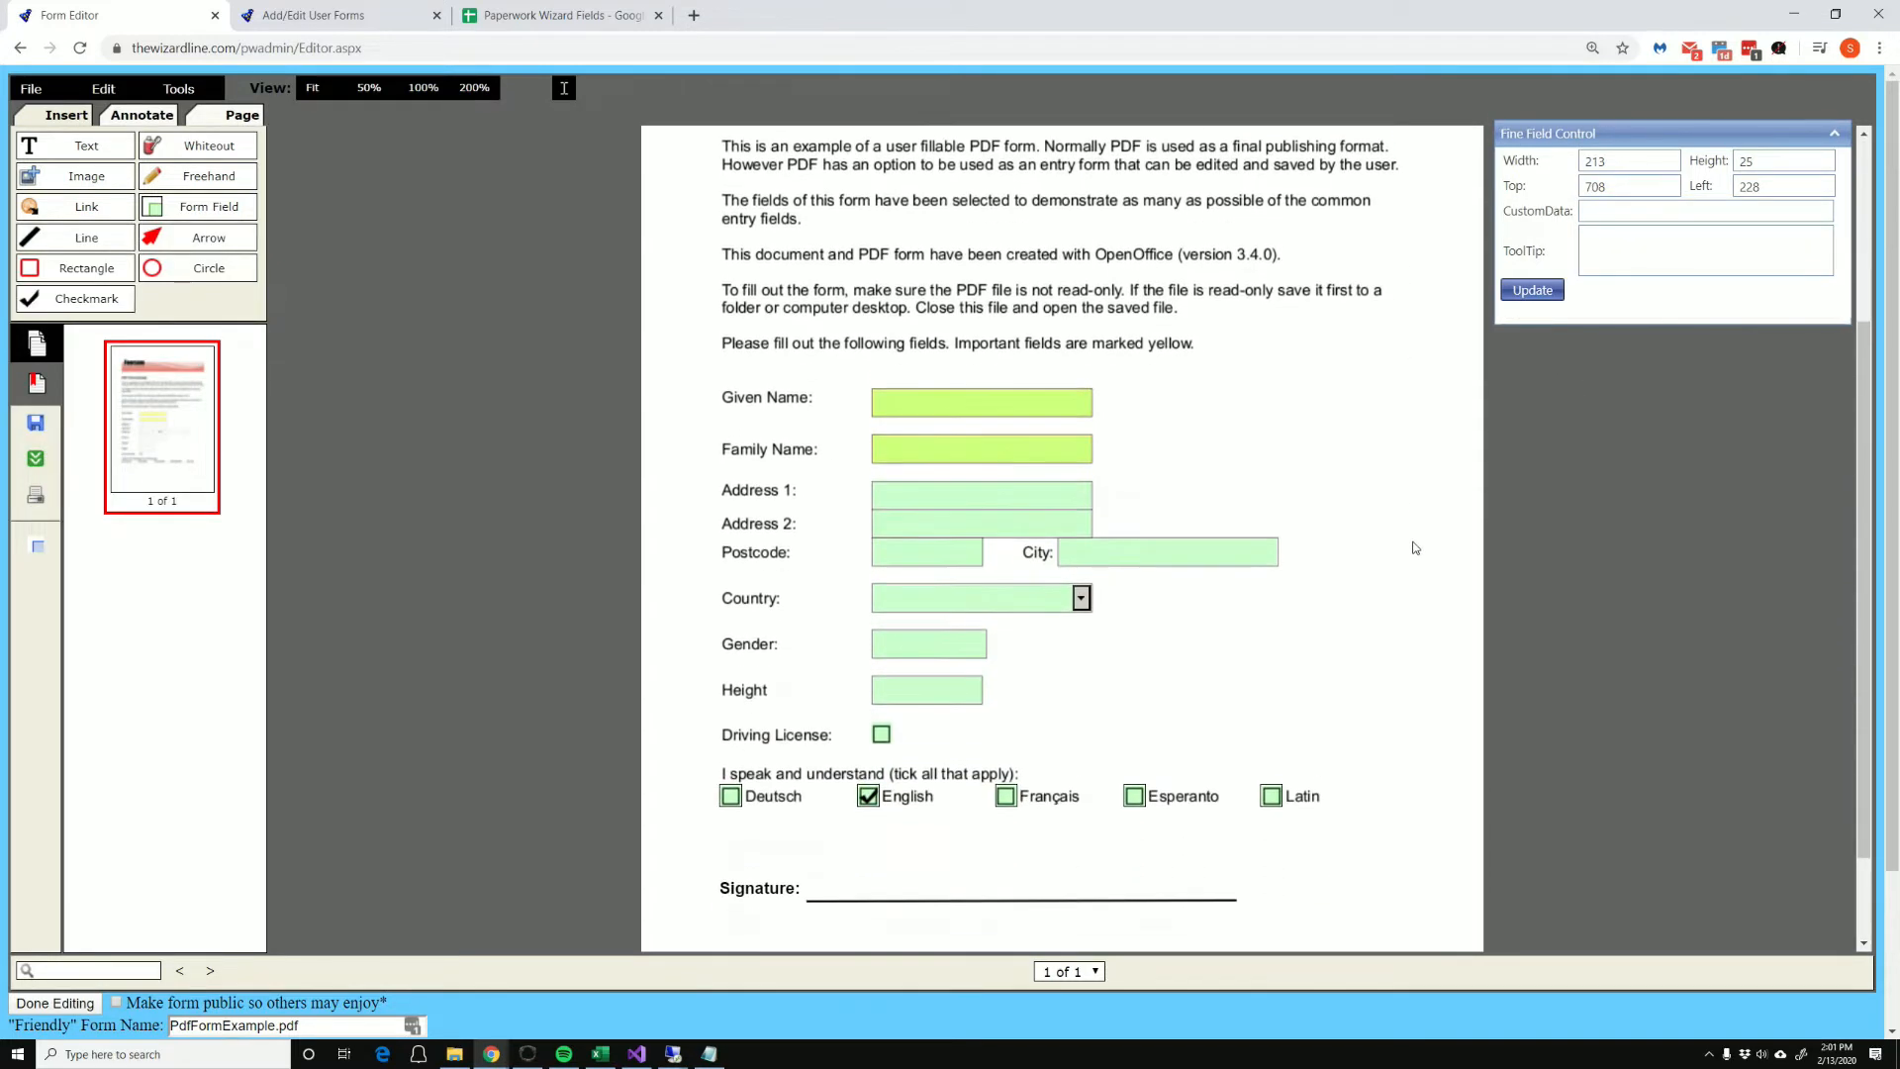
{"action": "left_click", "coordinate": [980, 401]}
{"action": "left_click", "coordinate": [967, 452]}
{"action": "left_click", "coordinate": [959, 492]}
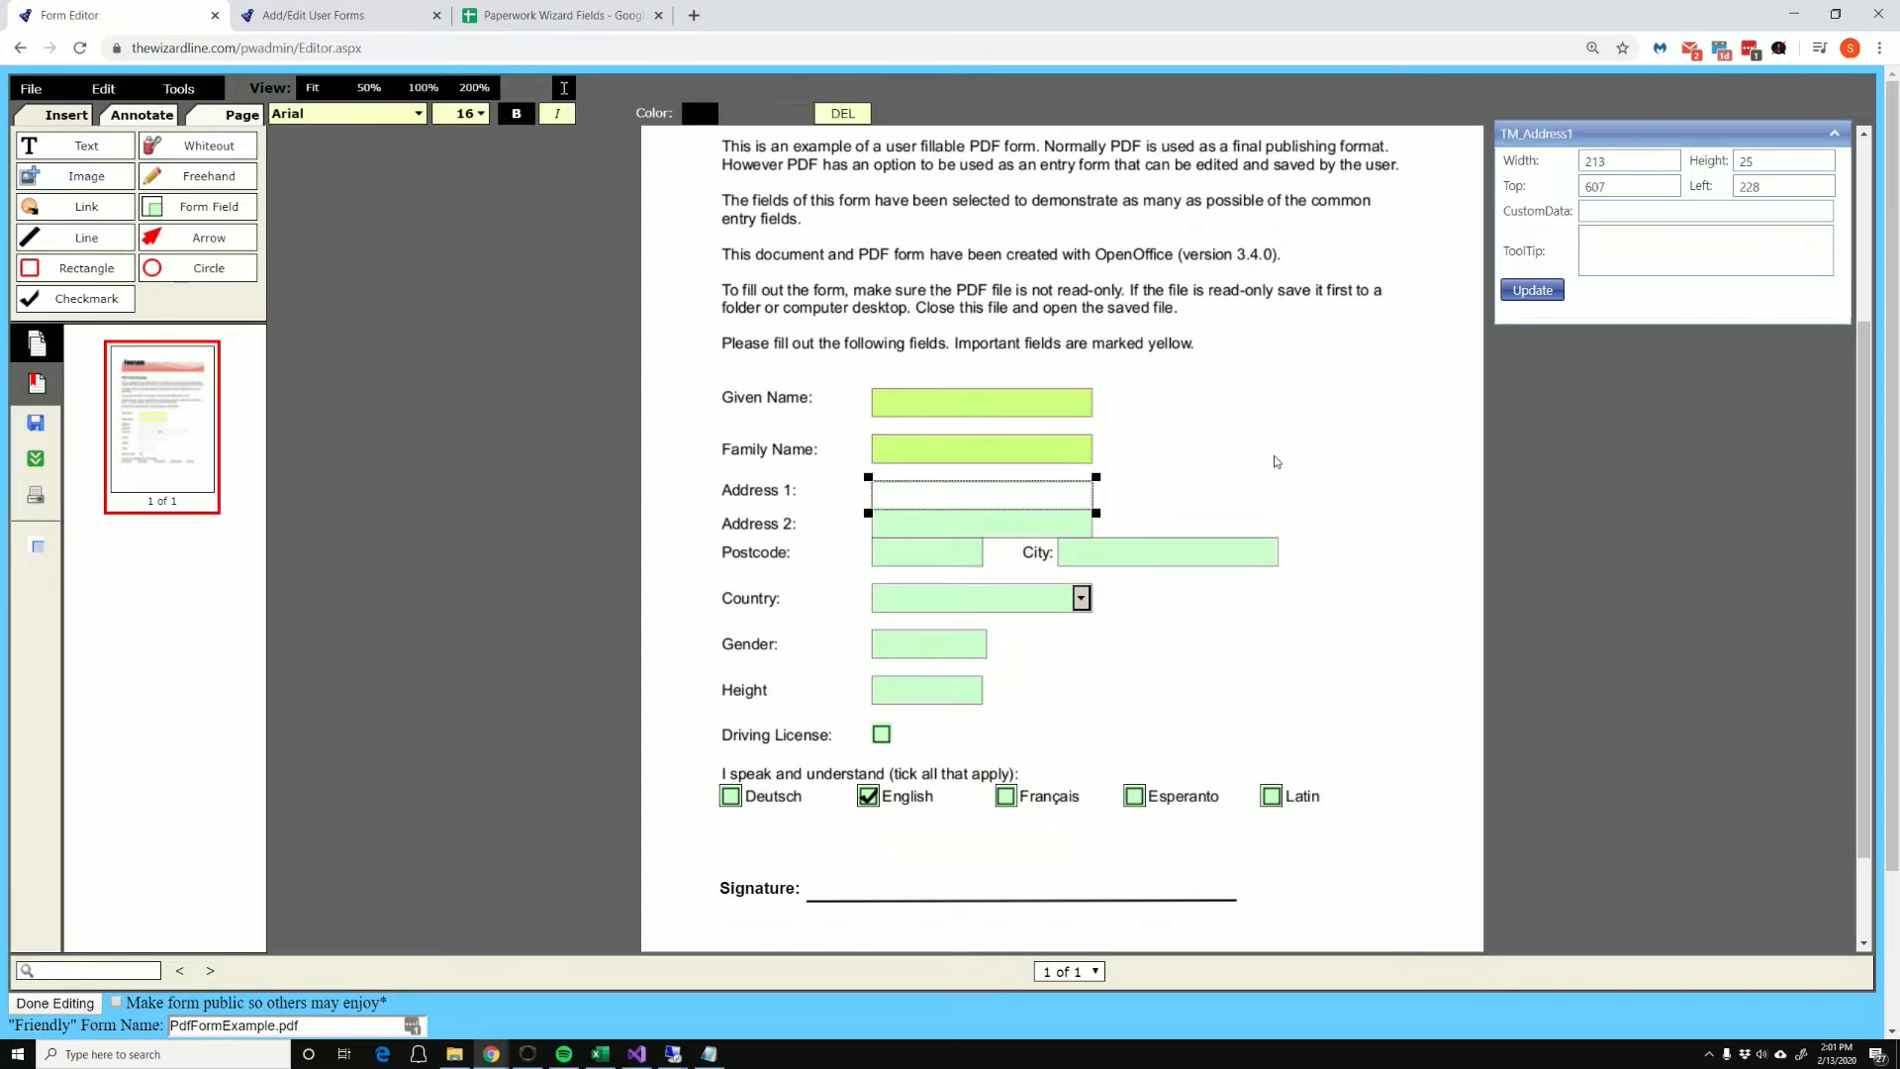
{"action": "right_click", "coordinate": [984, 500]}
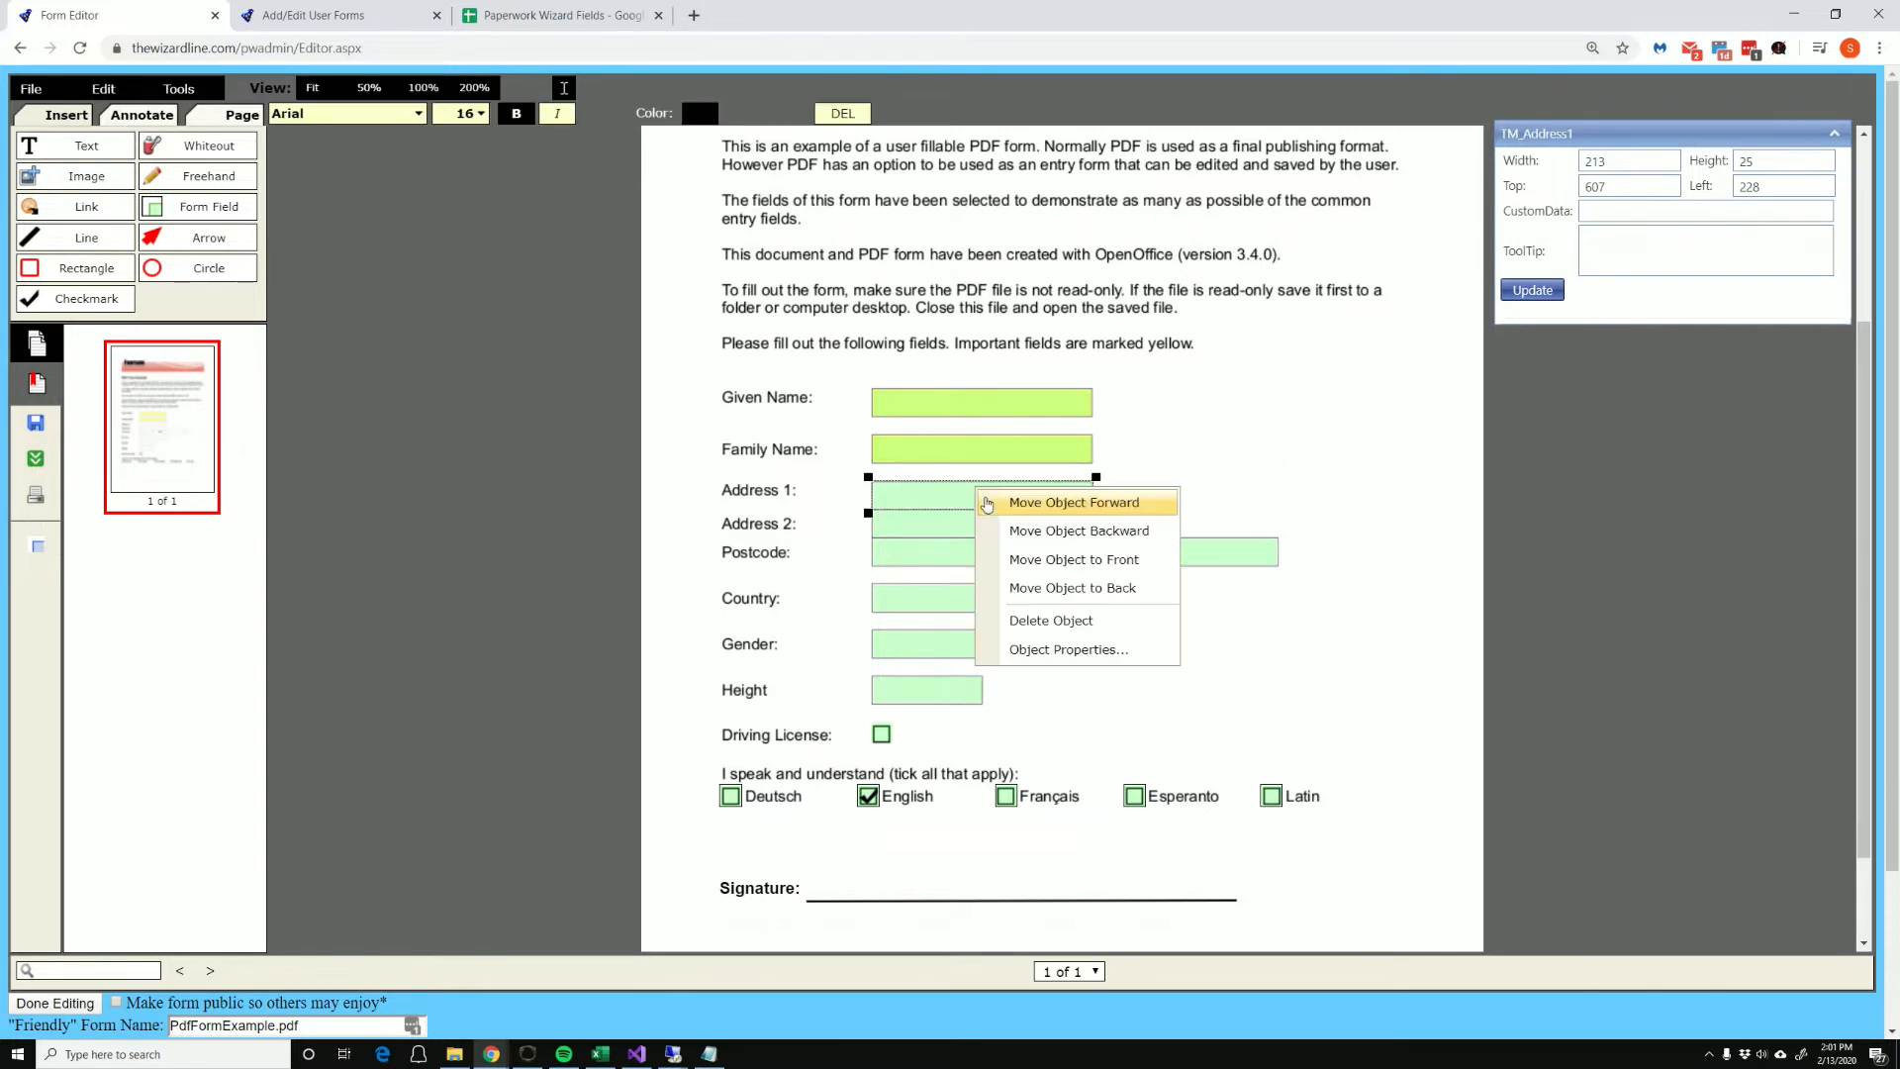
{"action": "left_click", "coordinate": [1069, 650]}
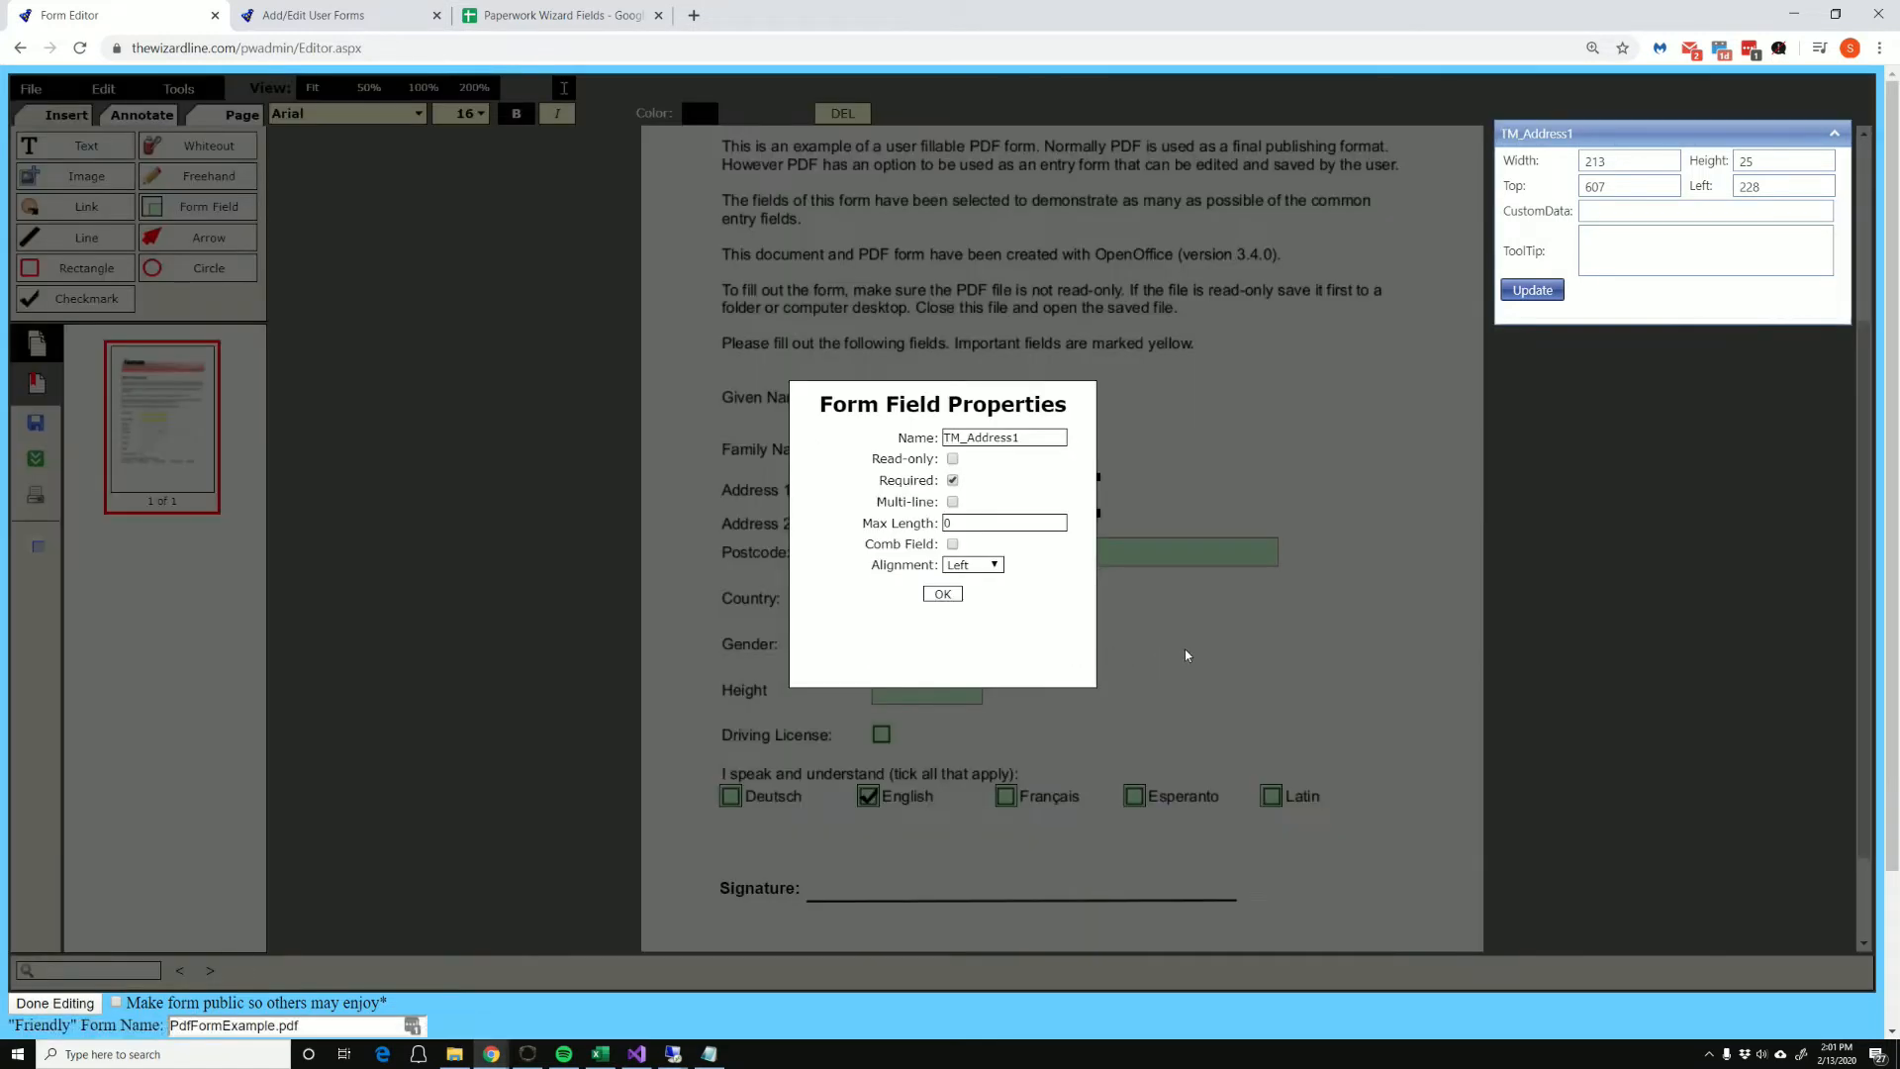
{"action": "double_click", "coordinate": [987, 439]}
{"action": "left_click", "coordinate": [942, 594]}
Step: Review the City field's properties and the options offered by the Country drop-down field
{"action": "right_click", "coordinate": [1109, 555]}
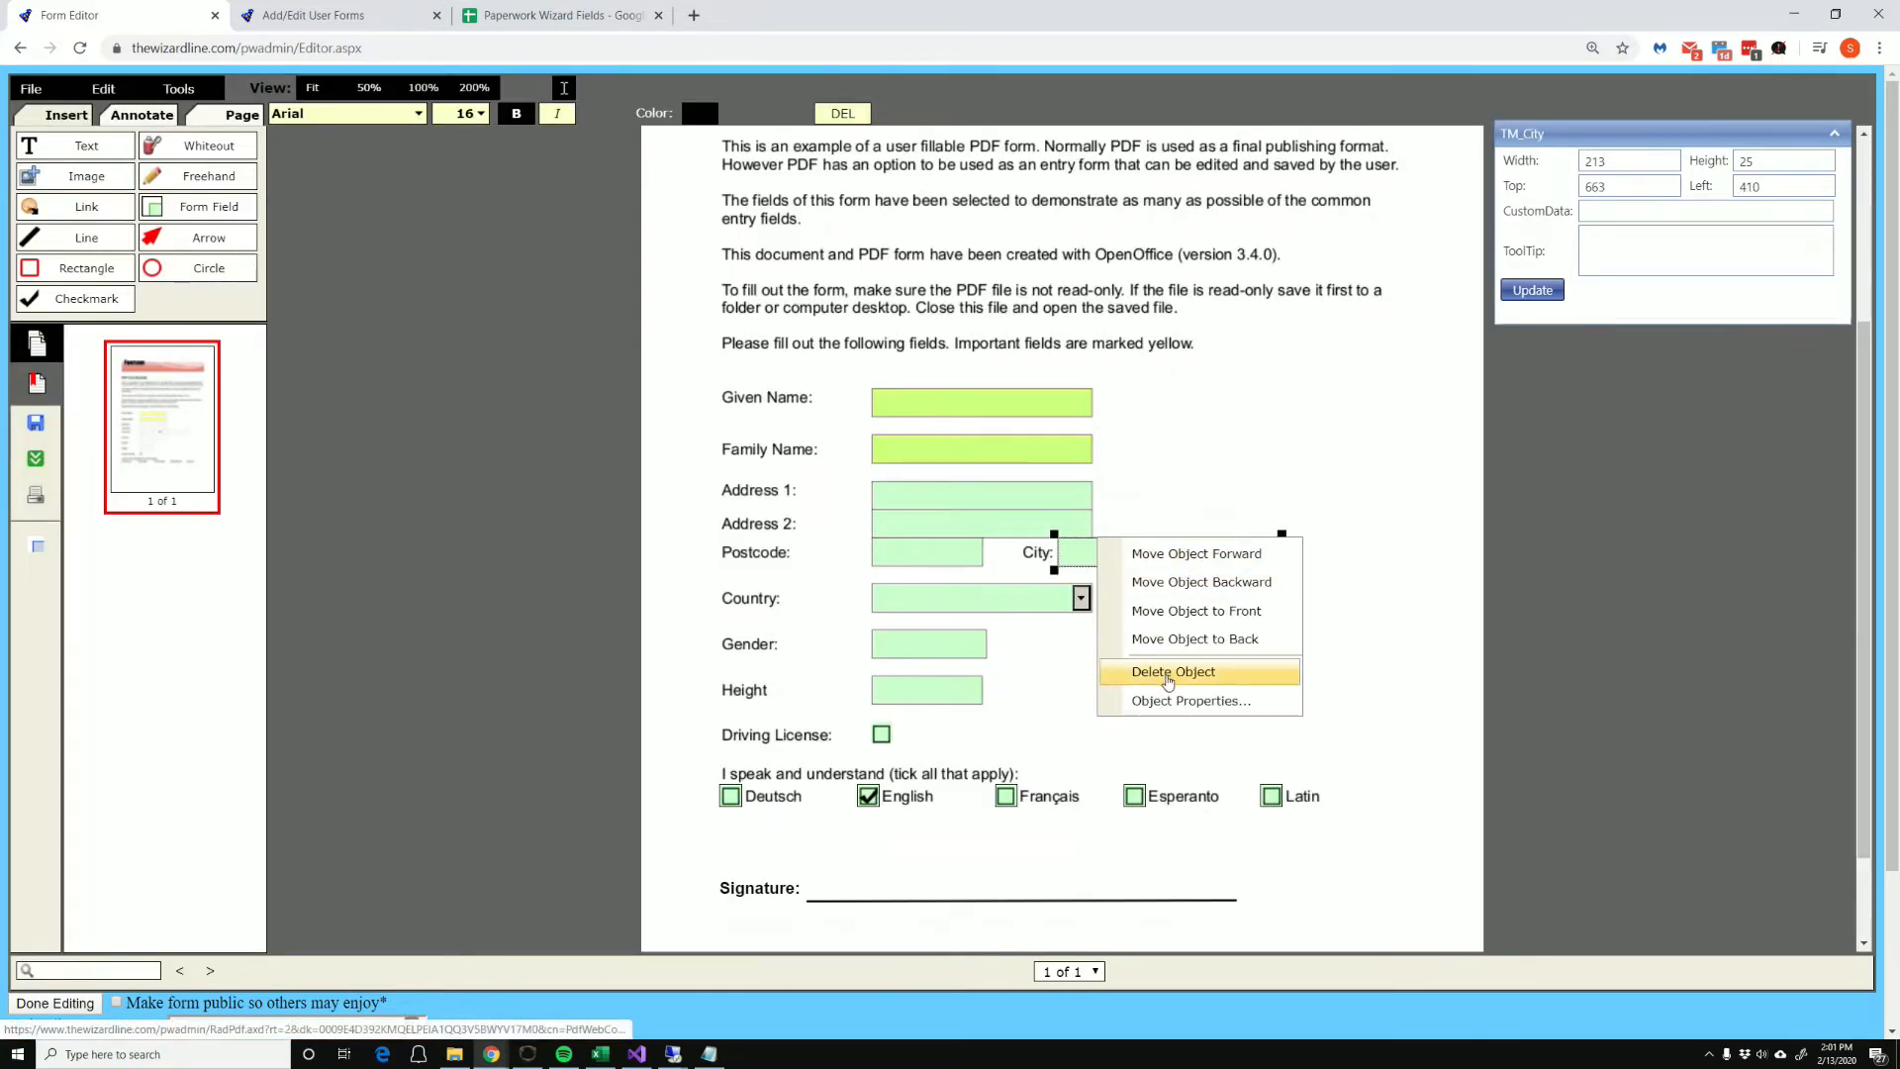
{"action": "left_click", "coordinate": [1148, 700]}
{"action": "left_click", "coordinate": [942, 594]}
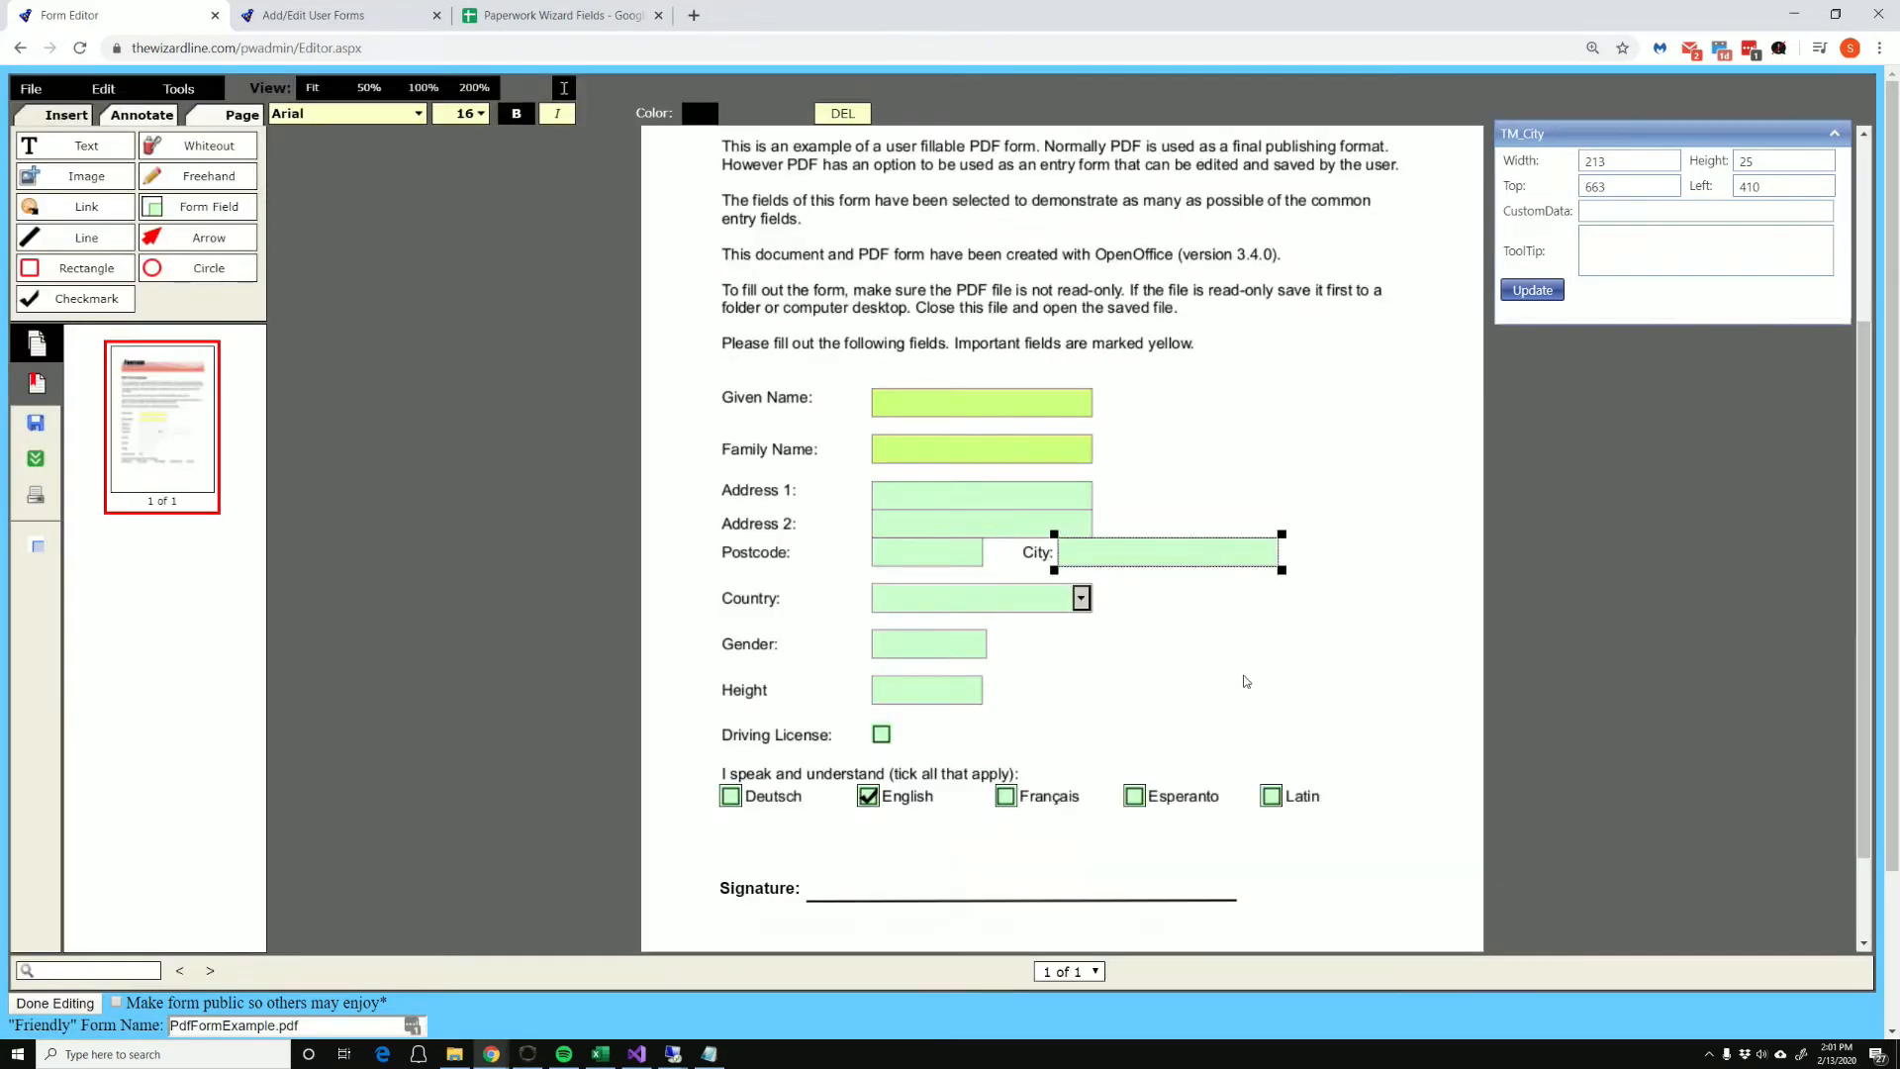
{"action": "left_click", "coordinate": [1379, 534]}
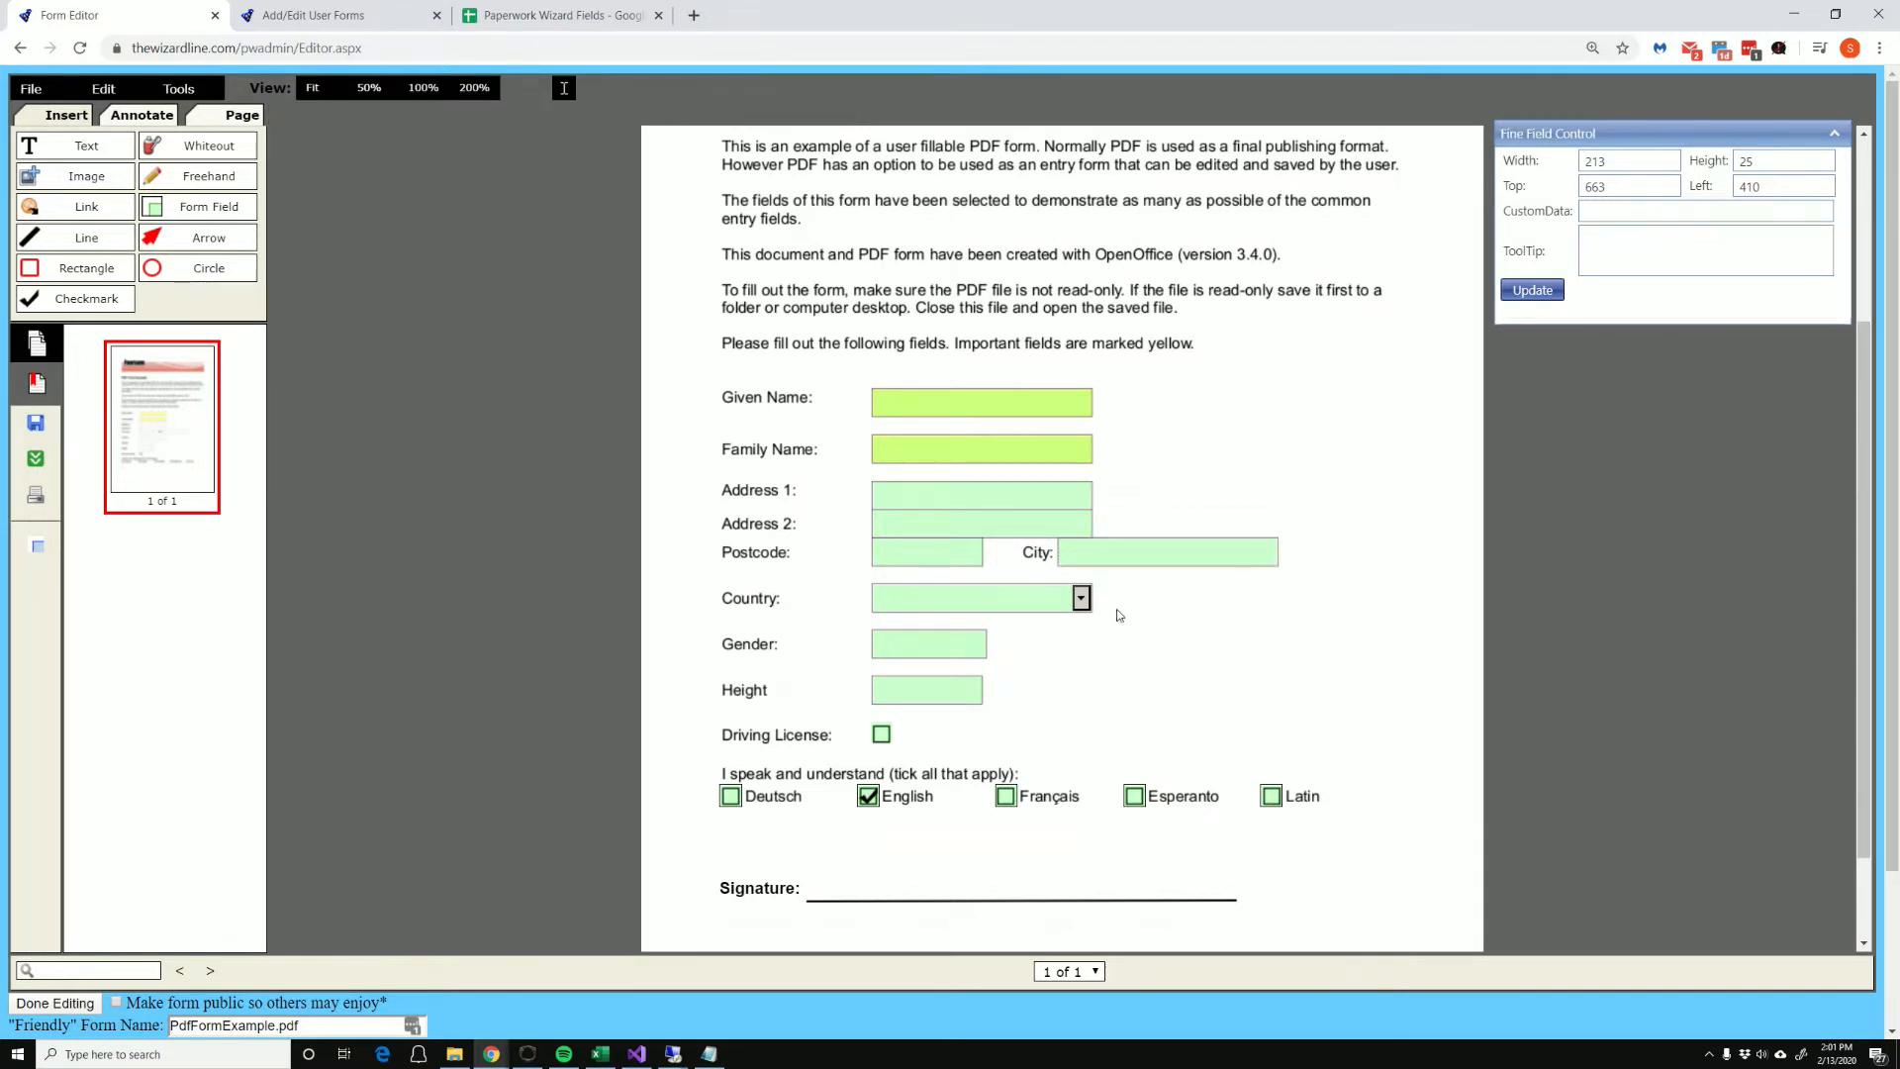
{"action": "left_click", "coordinate": [1081, 597]}
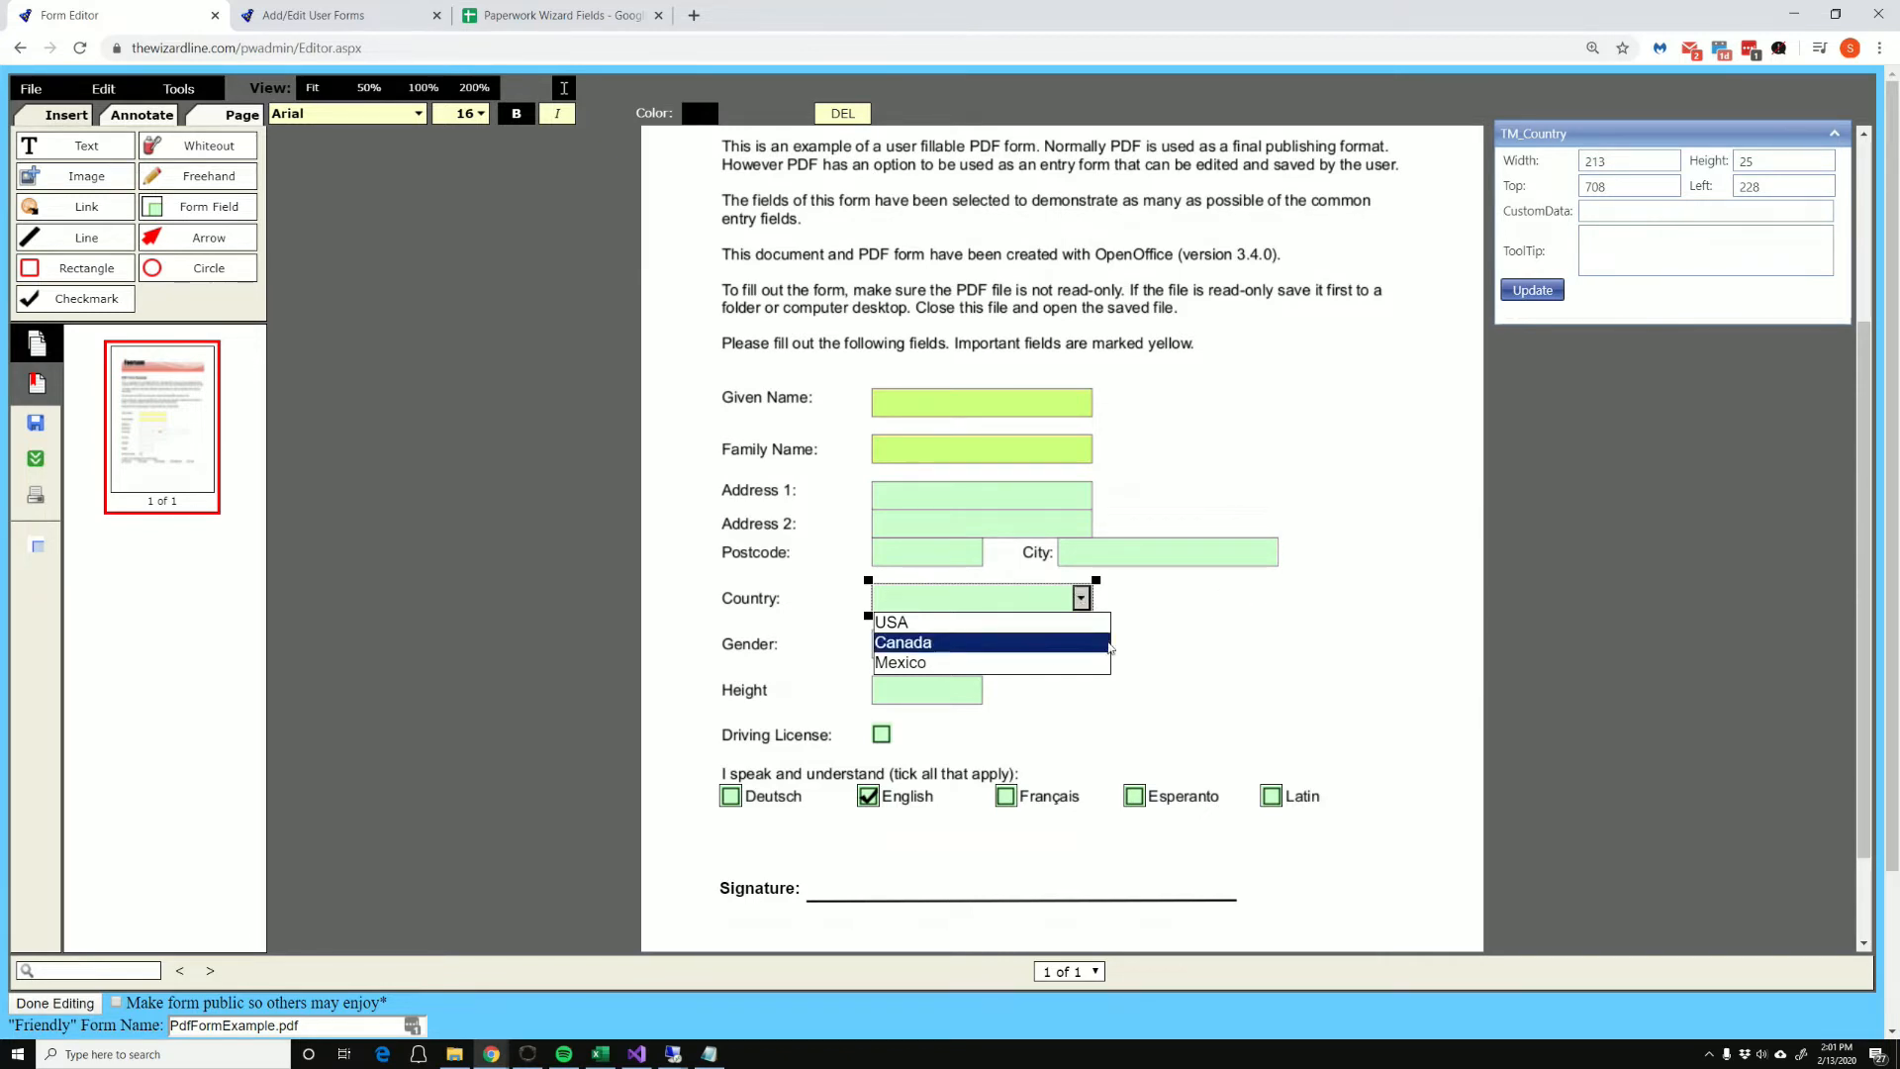
{"action": "left_click", "coordinate": [1297, 606]}
Step: Test the Driving License and language check boxes, trying Français, Esperanto and Latin before ticking English again
{"action": "left_click", "coordinate": [881, 733]}
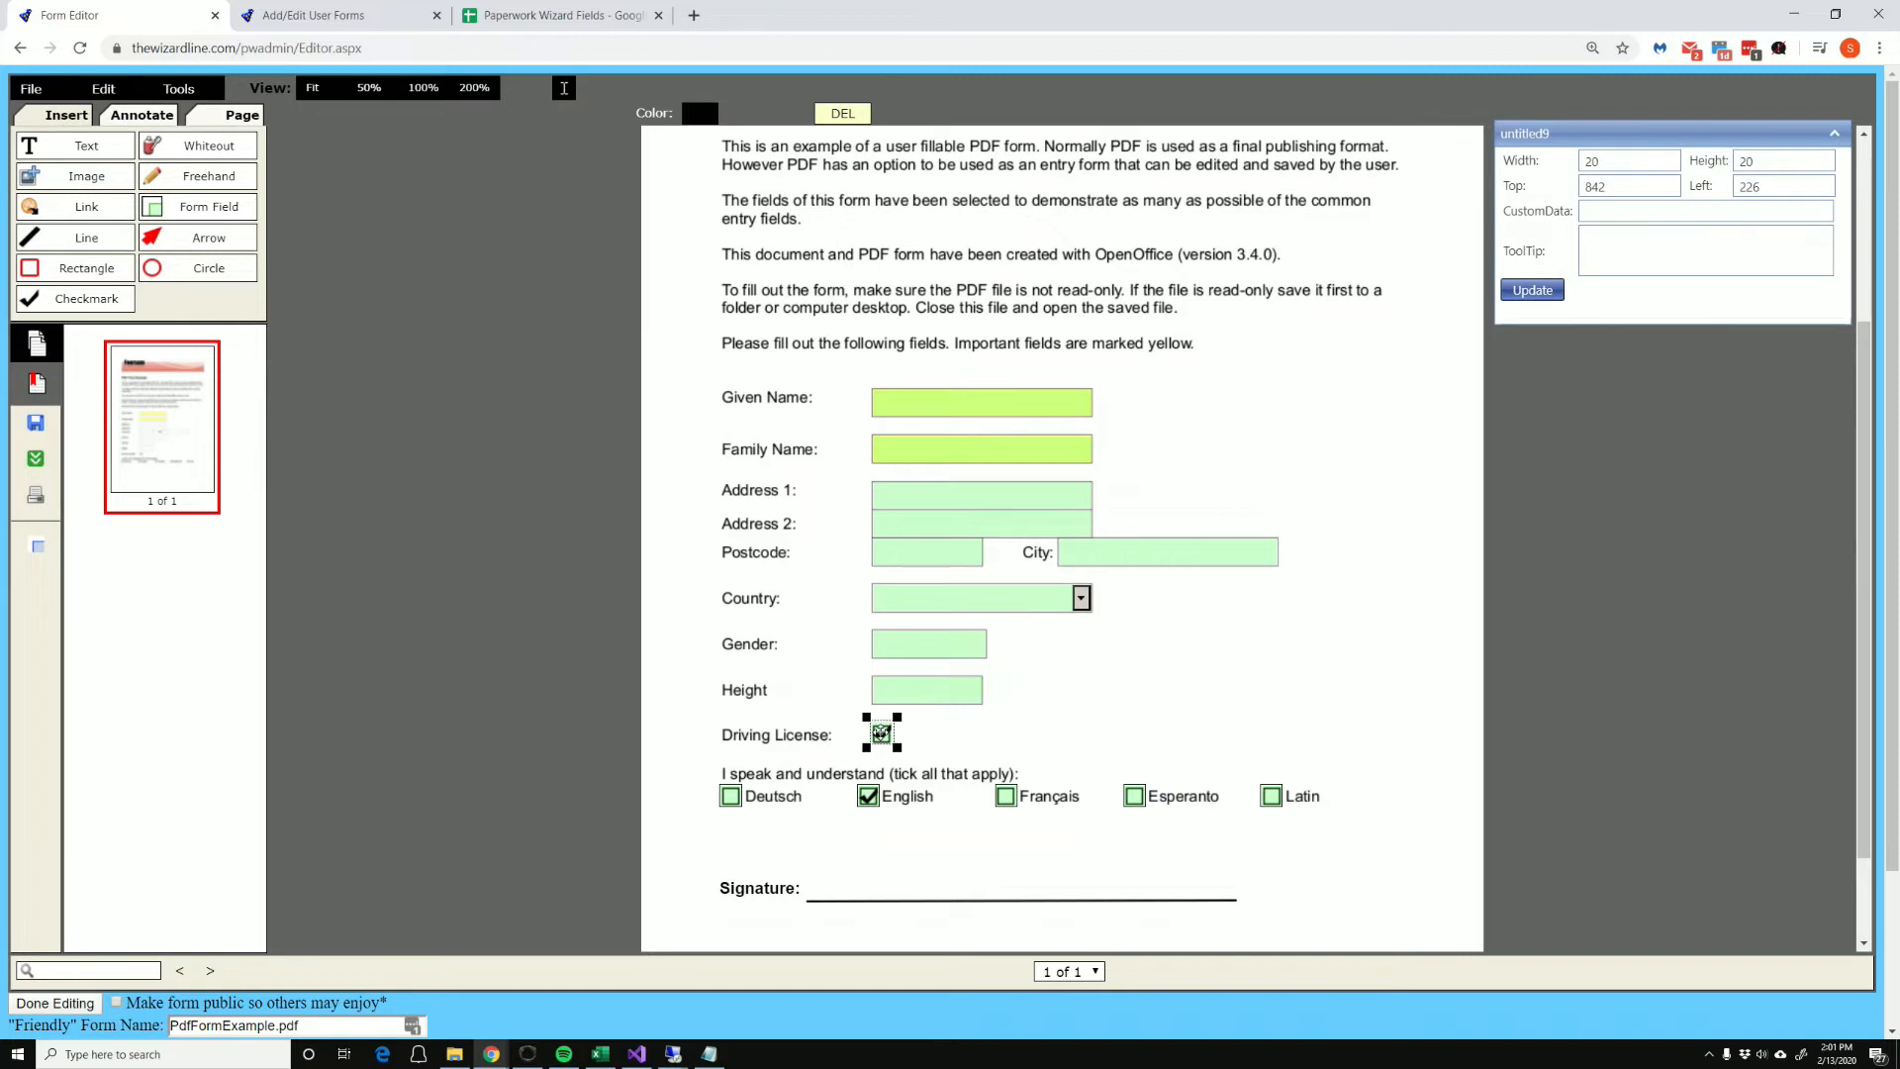
{"action": "left_click", "coordinate": [1206, 687]}
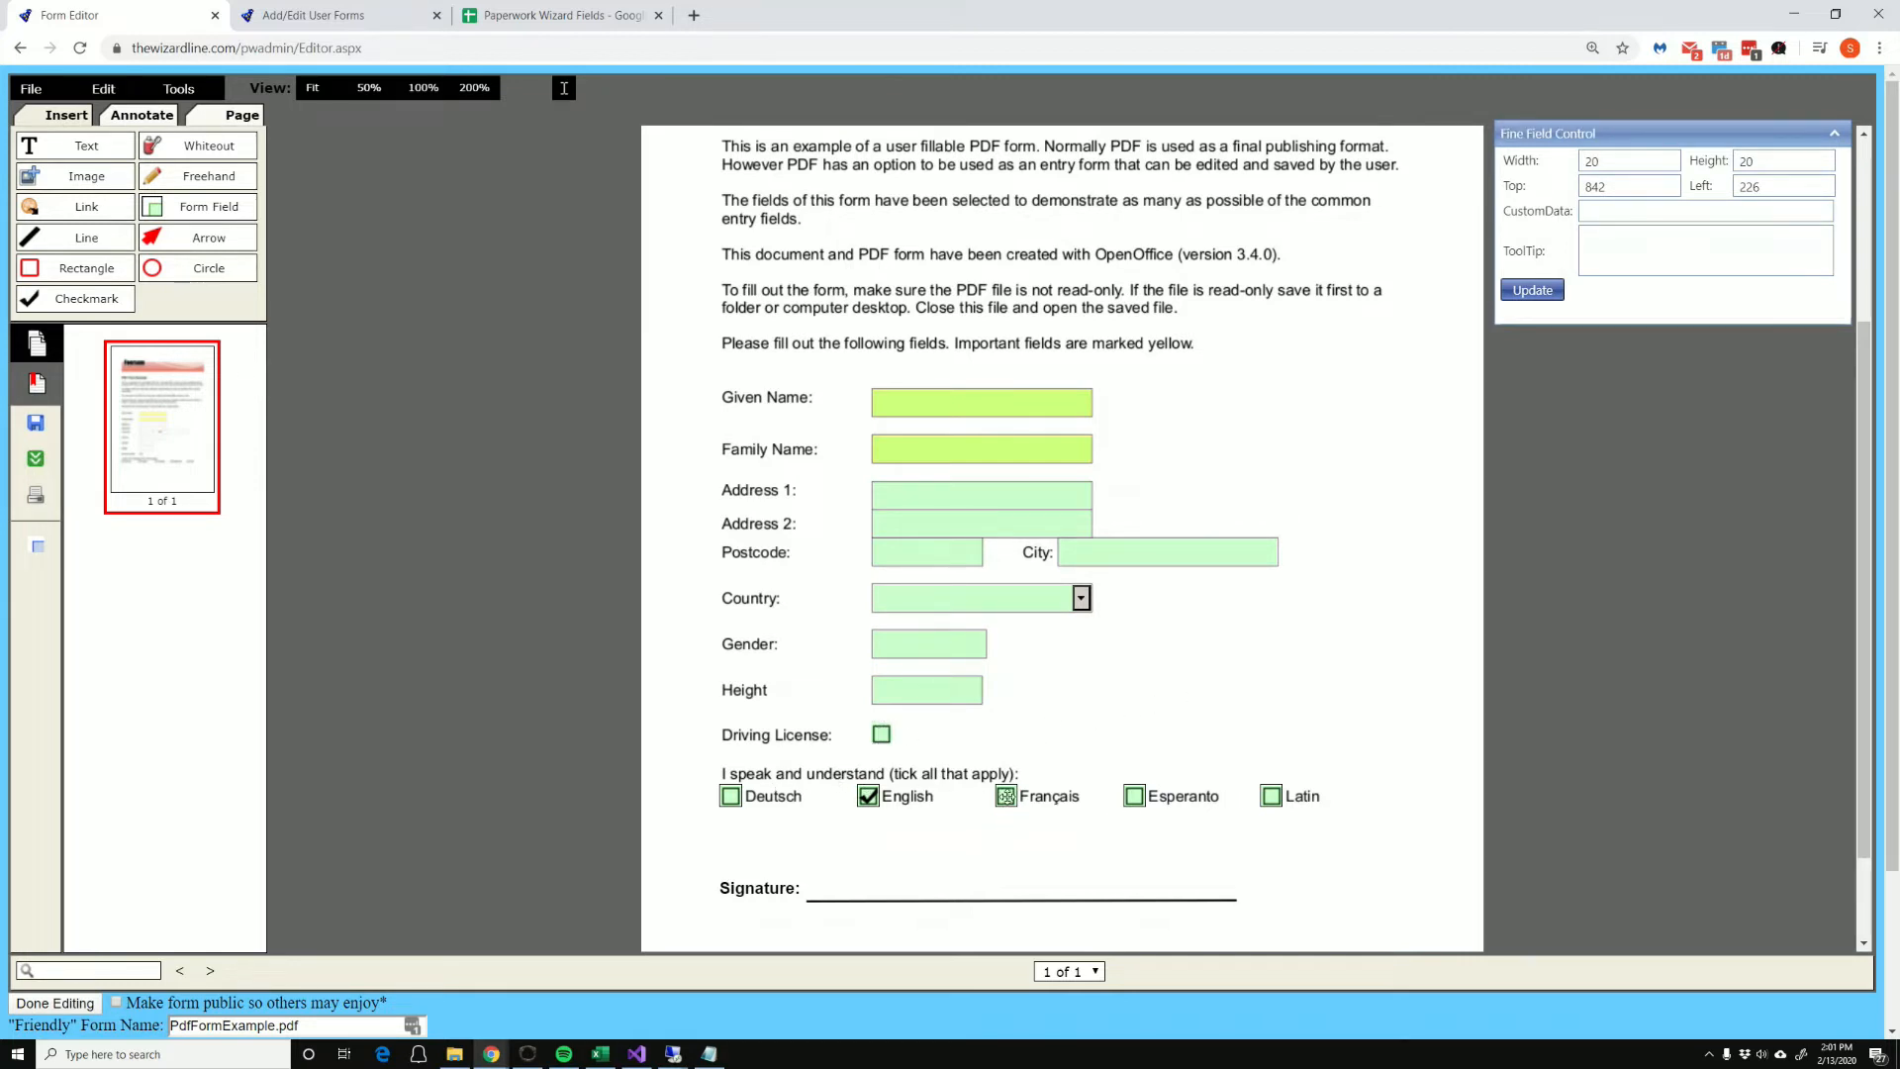
{"action": "left_click", "coordinate": [1006, 795]}
{"action": "left_click", "coordinate": [1134, 796]}
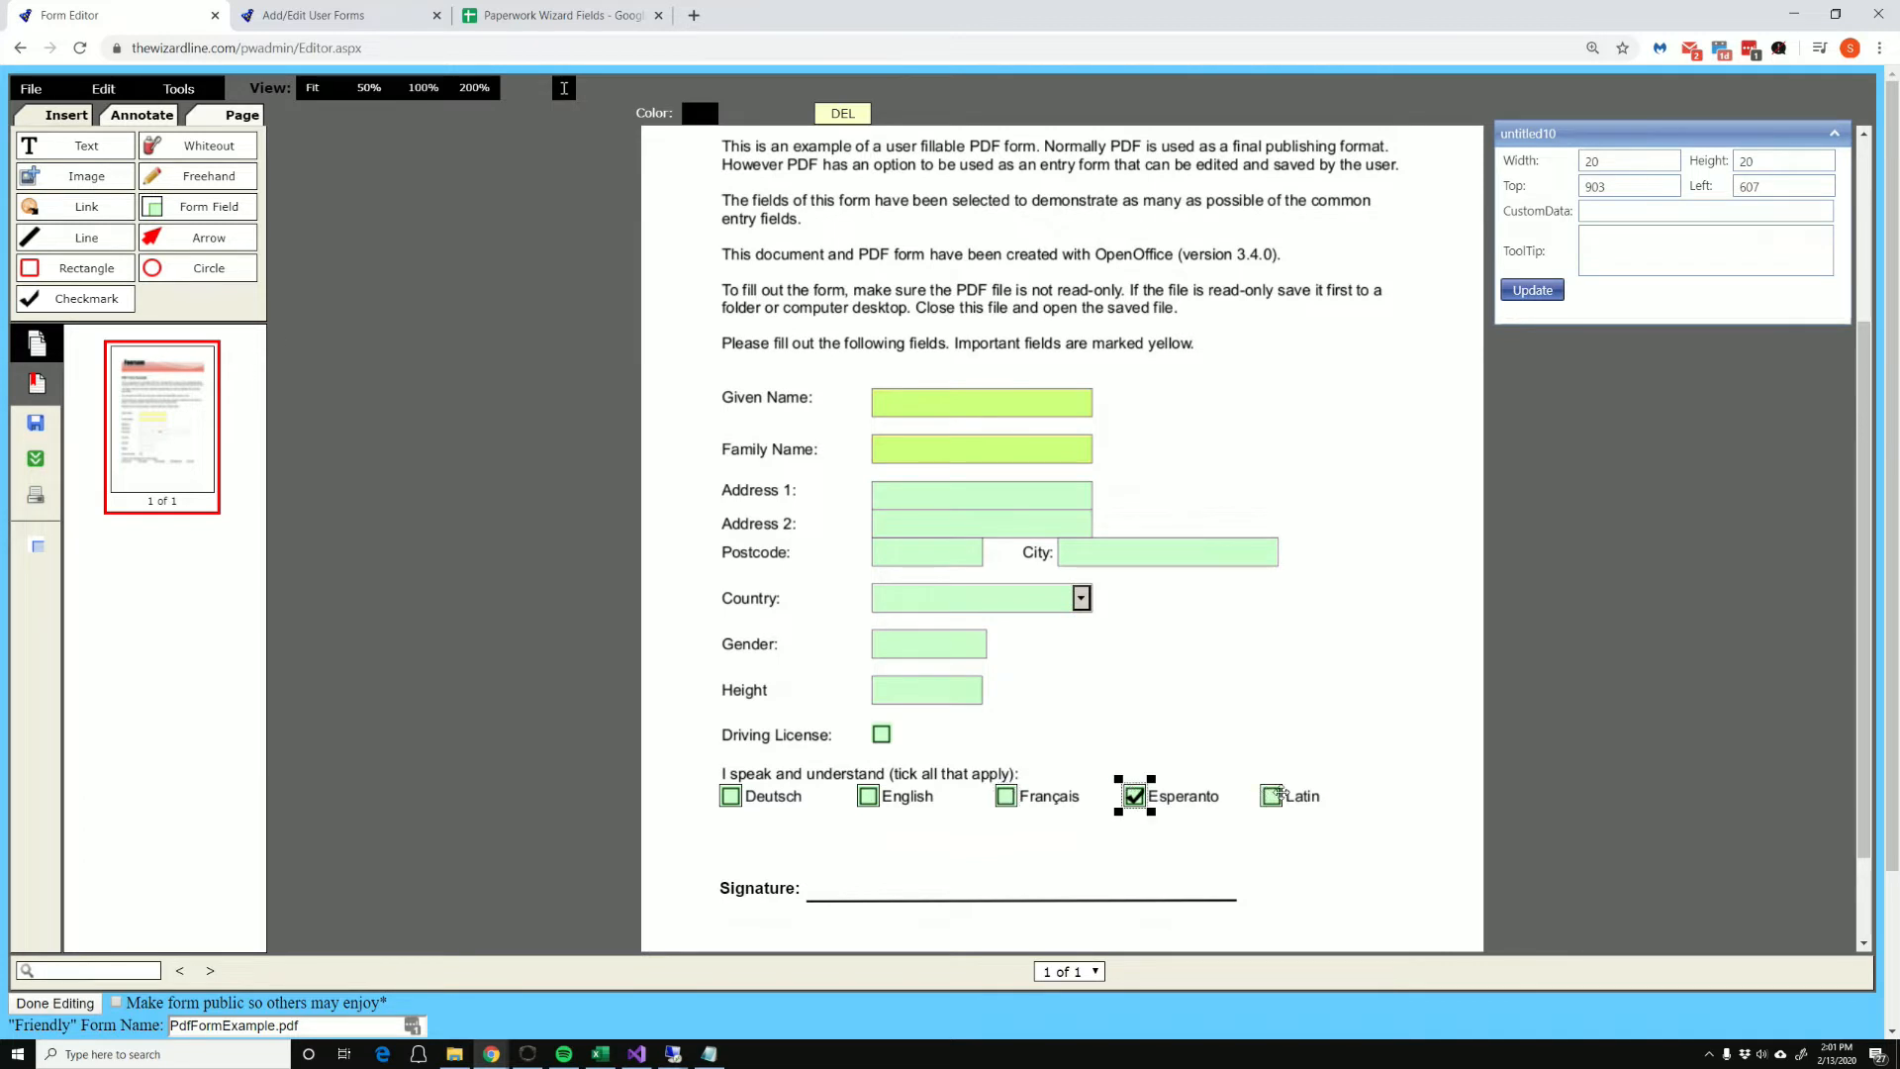
{"action": "left_click", "coordinate": [1271, 796]}
{"action": "left_click", "coordinate": [866, 797]}
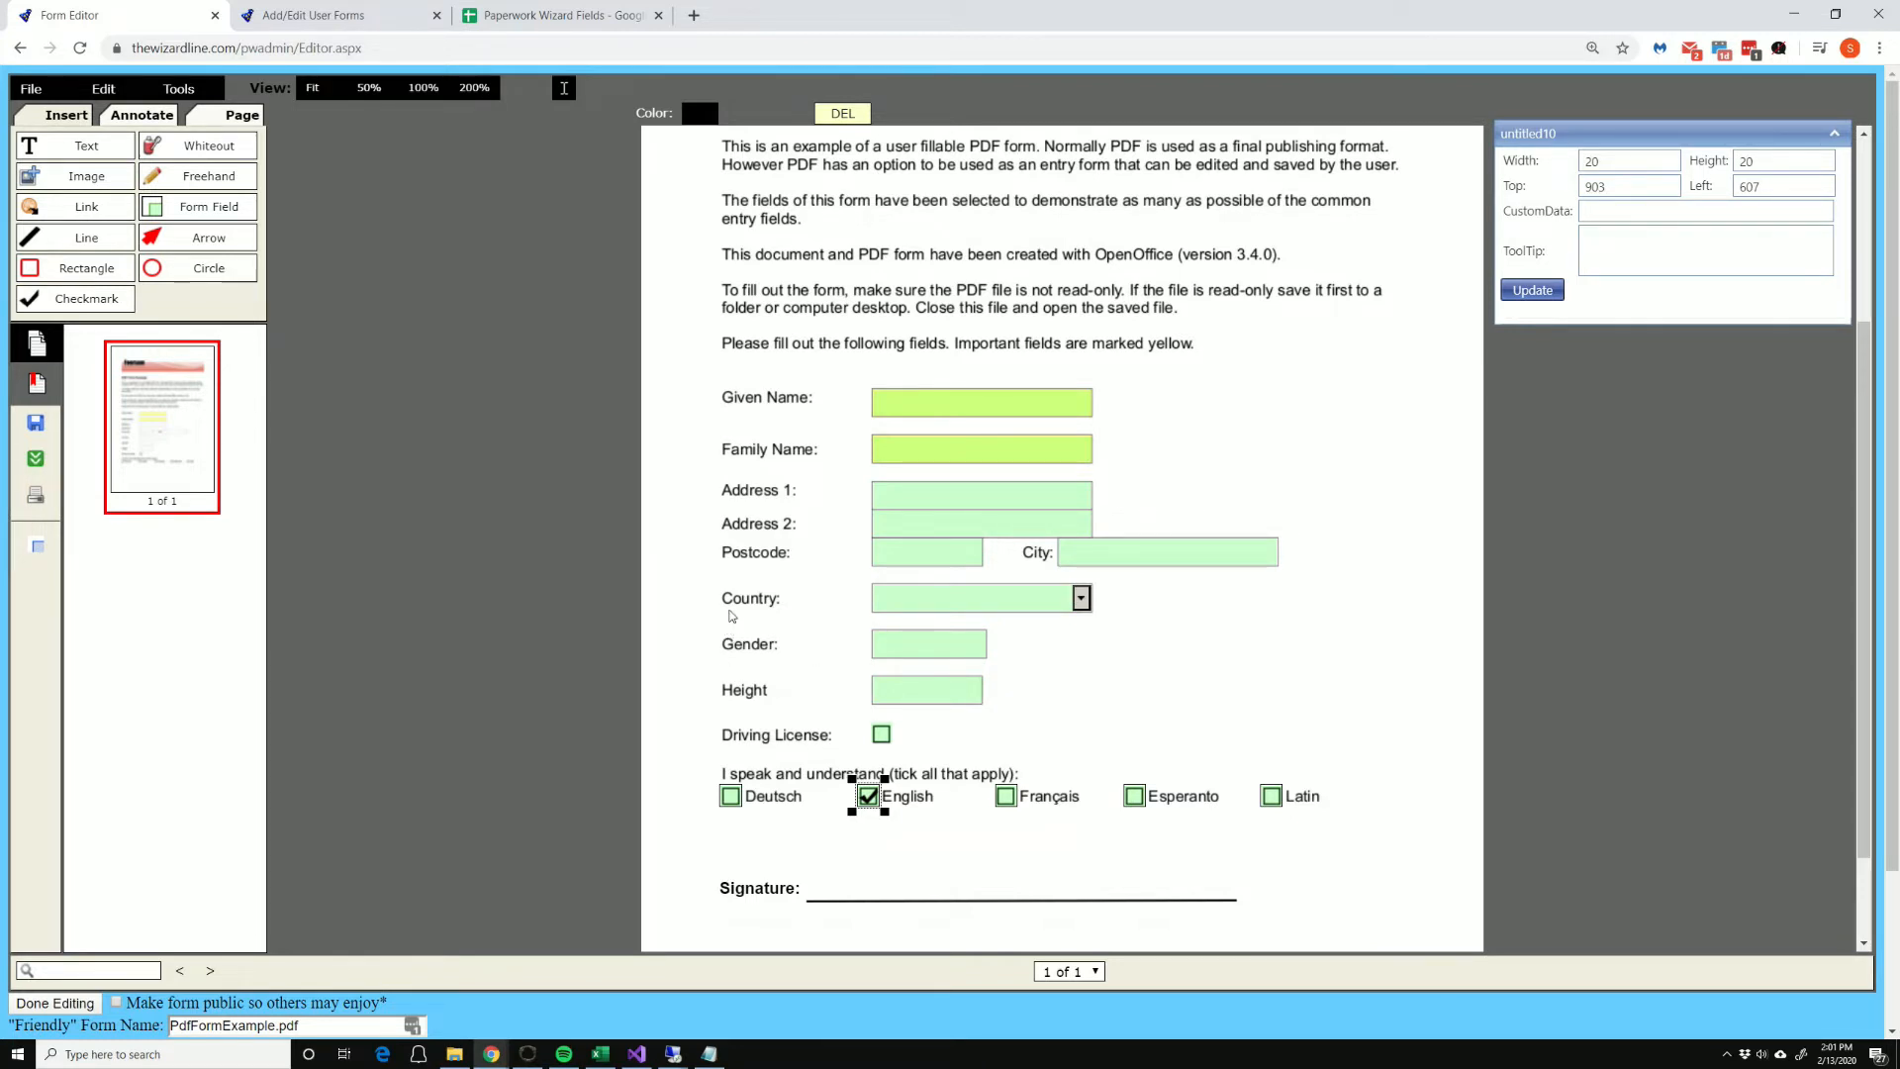
Step: Insert a team member signature marker, place it on the form's Signature line, and save the form
{"action": "scroll", "coordinate": [733, 616], "scroll_direction": "down", "scroll_amount": 1}
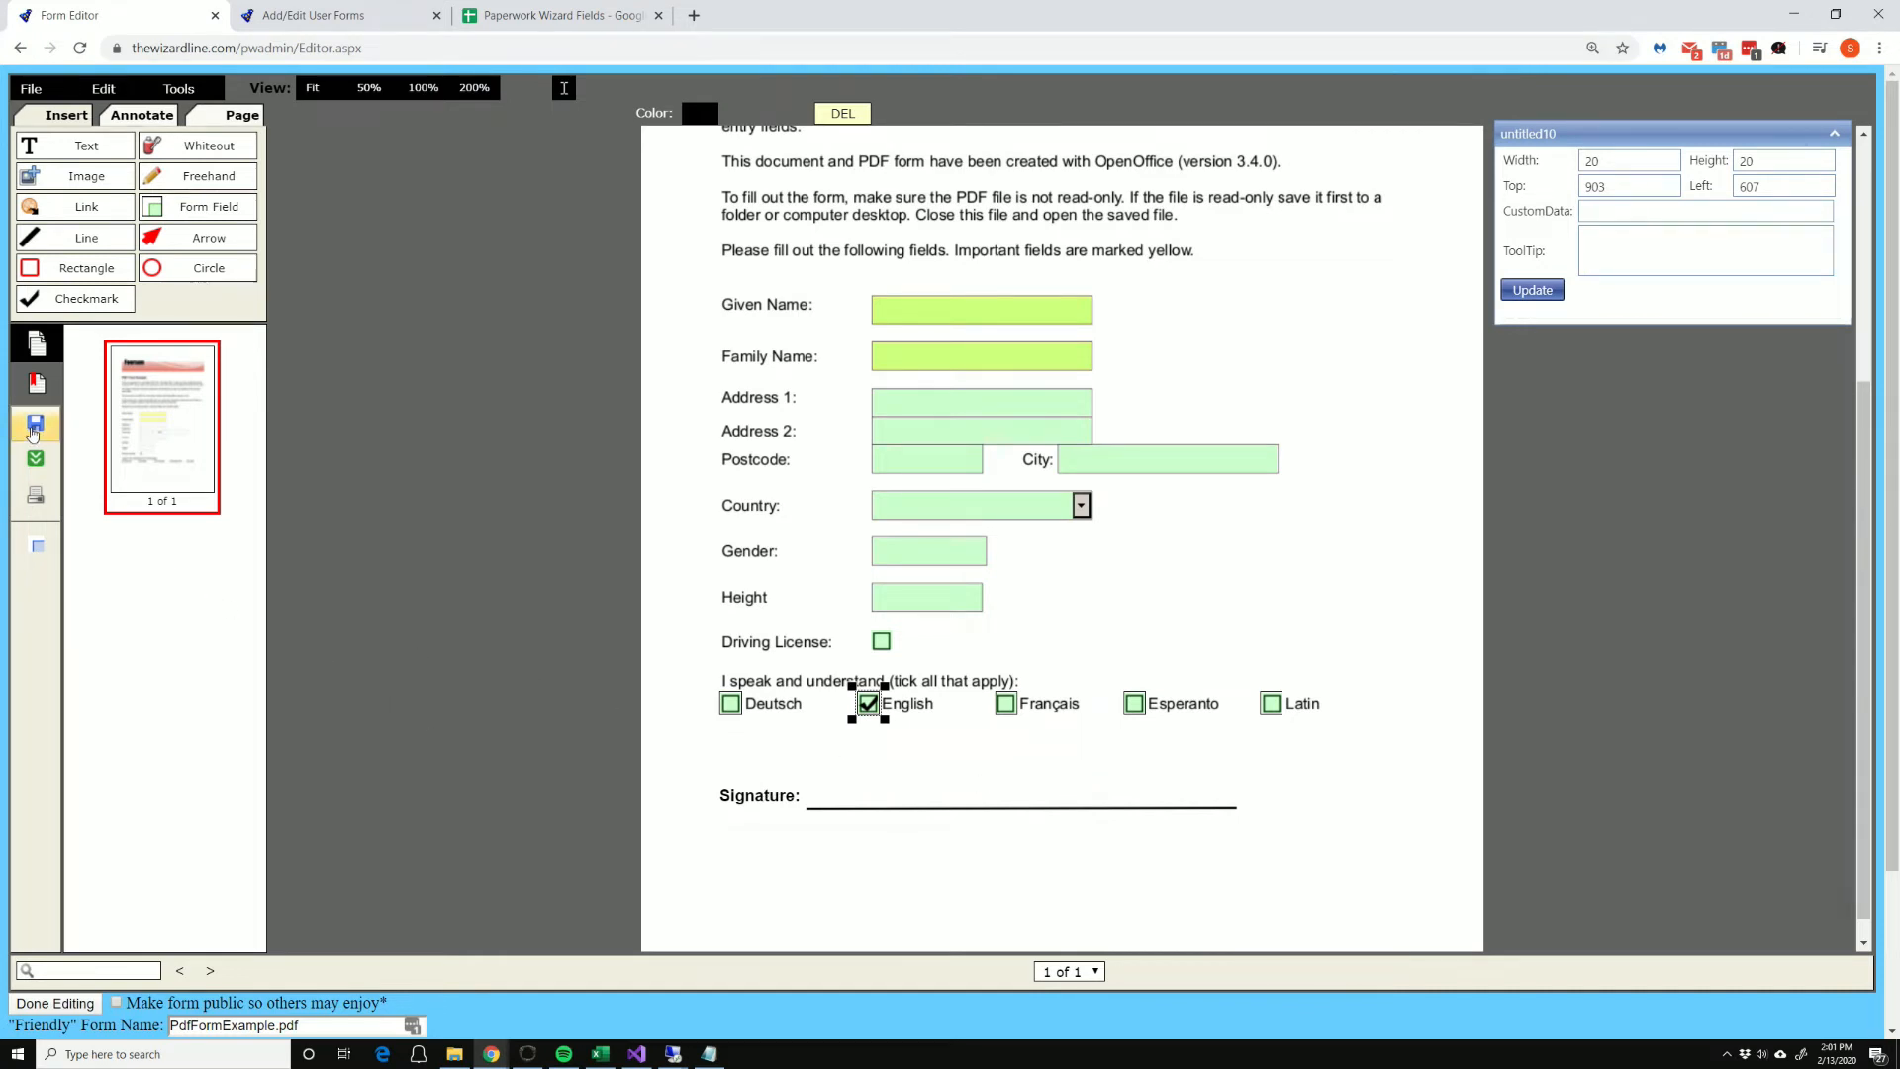
{"action": "left_click", "coordinate": [486, 766]}
{"action": "scroll", "coordinate": [374, 849], "scroll_direction": "down", "scroll_amount": 2}
{"action": "left_click", "coordinate": [148, 979]}
{"action": "left_click", "coordinate": [90, 982]}
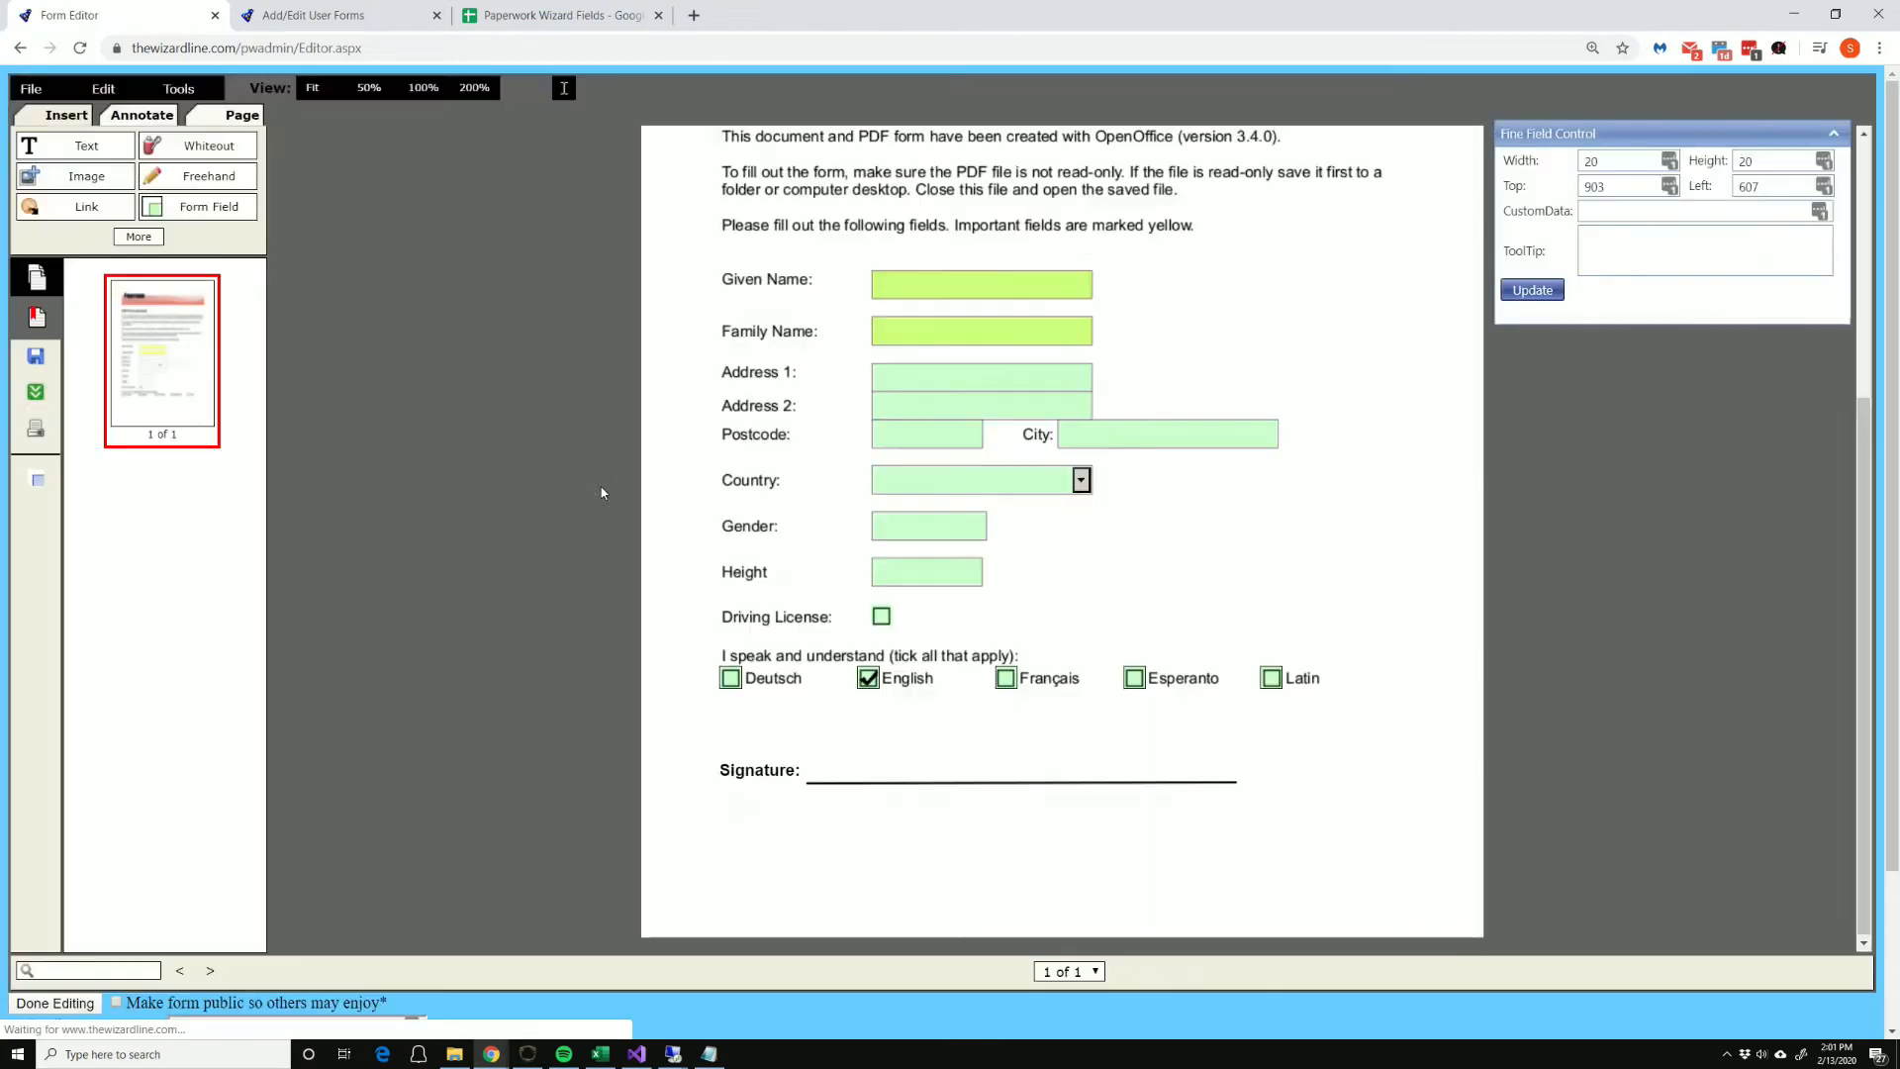
{"action": "mouse_move", "coordinate": [1138, 282]}
{"action": "left_mouse_down"}
{"action": "mouse_move", "coordinate": [1323, 564]}
{"action": "mouse_move", "coordinate": [1015, 784]}
{"action": "mouse_move", "coordinate": [1006, 754]}
{"action": "mouse_move", "coordinate": [1336, 653]}
{"action": "mouse_move", "coordinate": [899, 768]}
{"action": "mouse_move", "coordinate": [1027, 728]}
{"action": "mouse_move", "coordinate": [1002, 762]}
{"action": "left_mouse_up"}
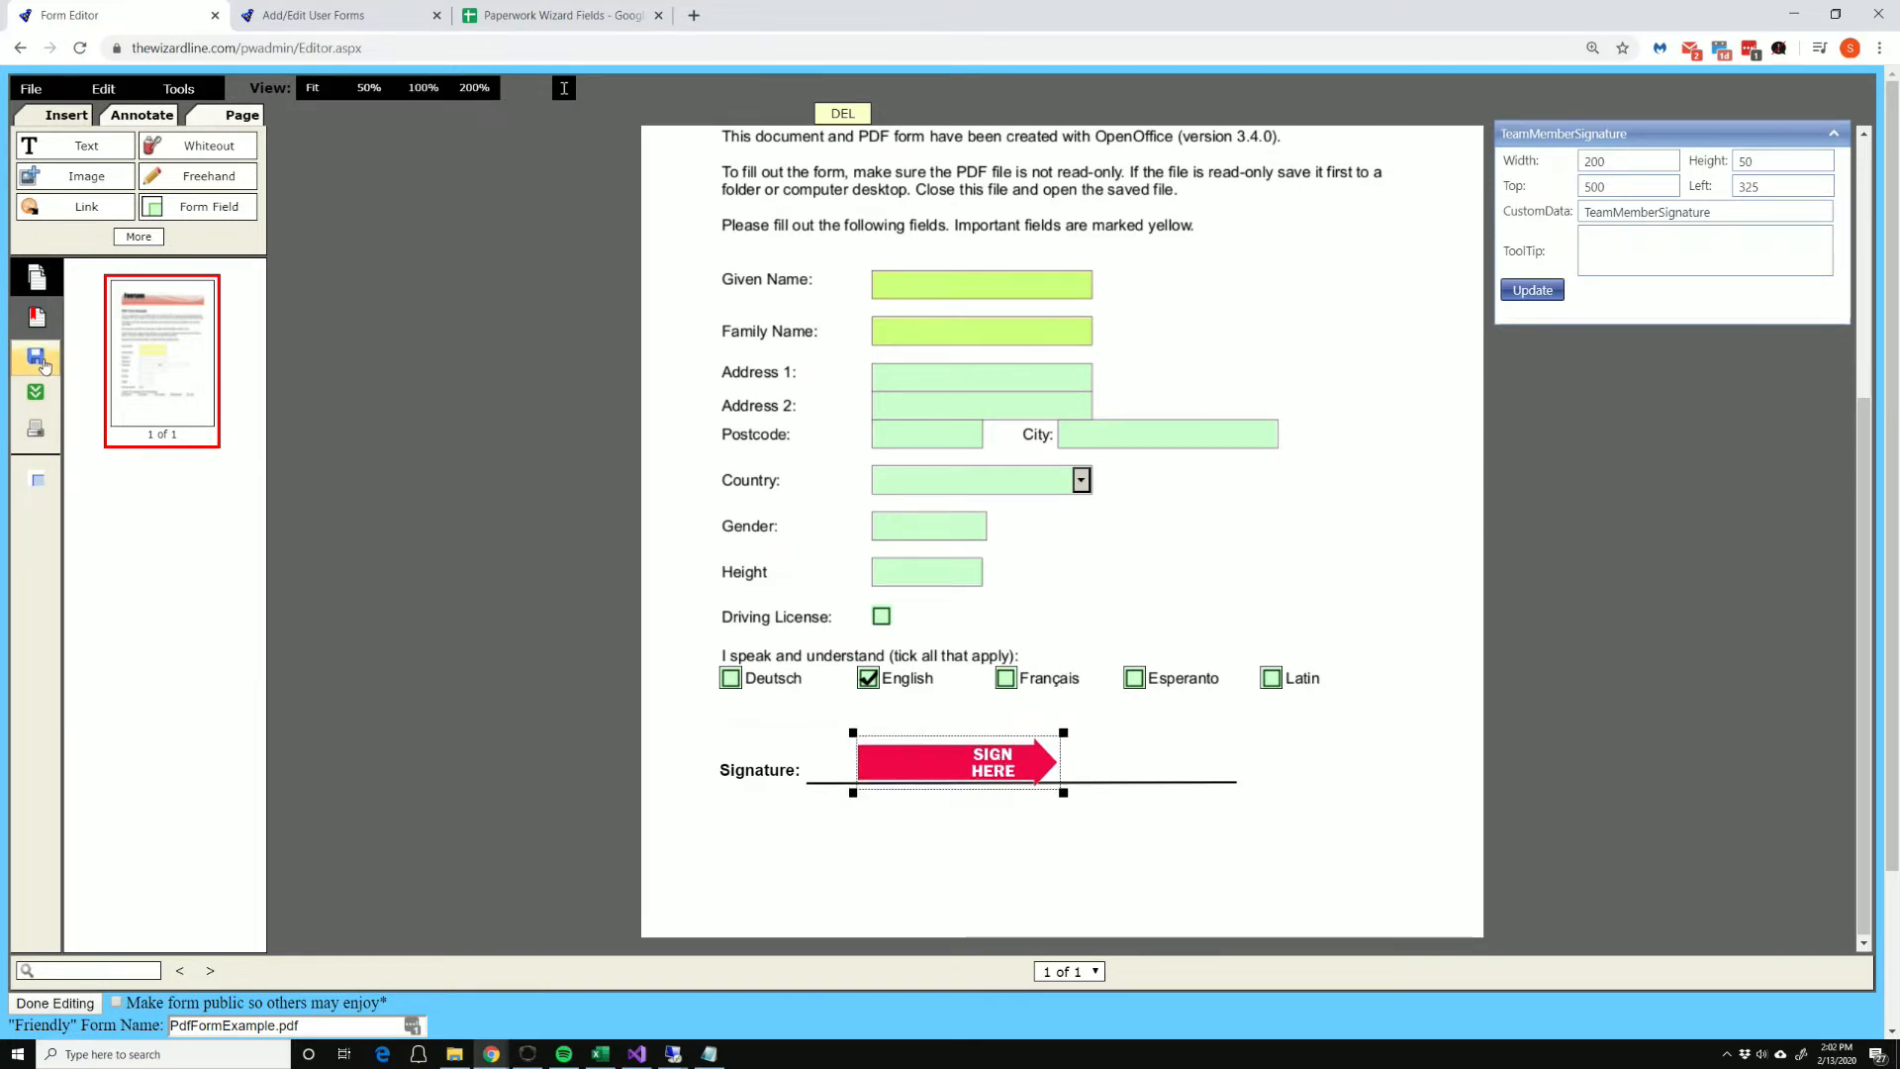
{"action": "left_click", "coordinate": [36, 358]}
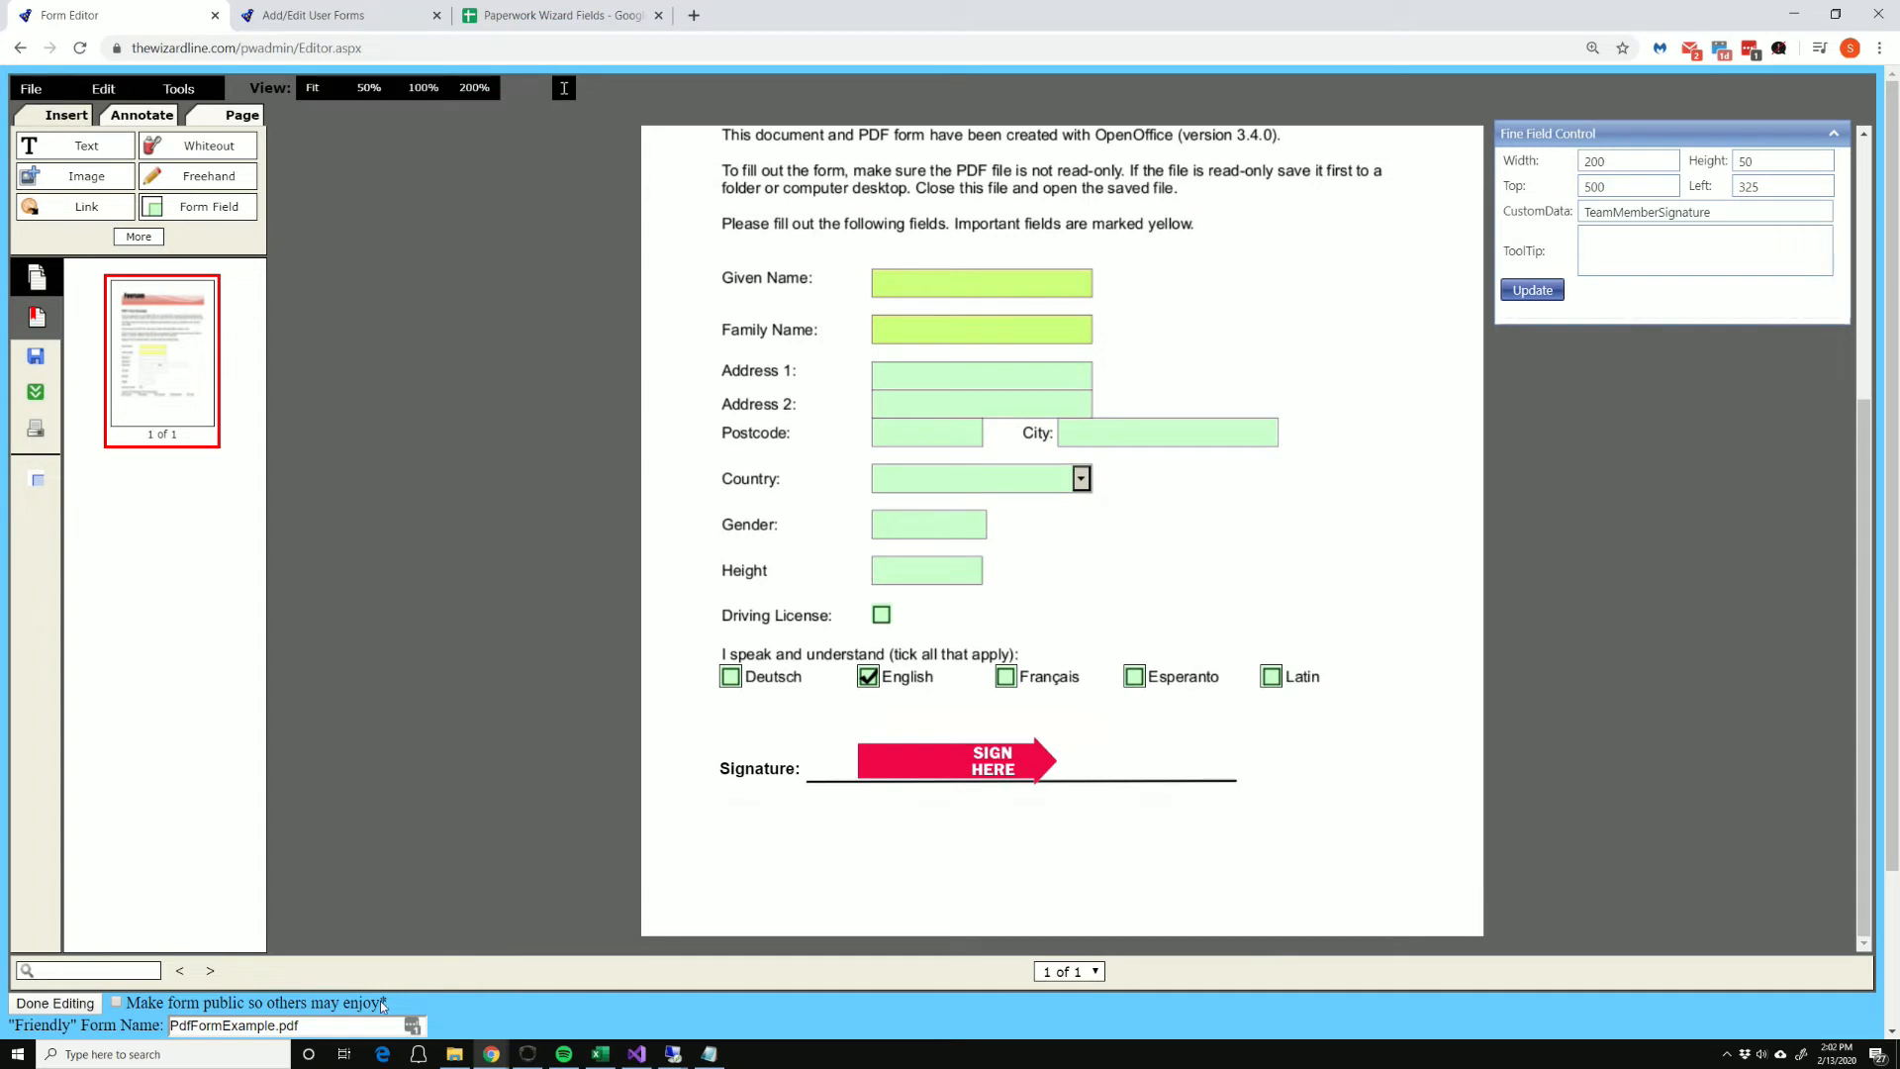
Step: Finish editing with PdfFormExample as the friendly form name and select that form in the custom forms list
{"action": "left_click", "coordinate": [356, 1021]}
{"action": "key", "text": "BackSpace"}
{"action": "key", "text": "BackSpace"}
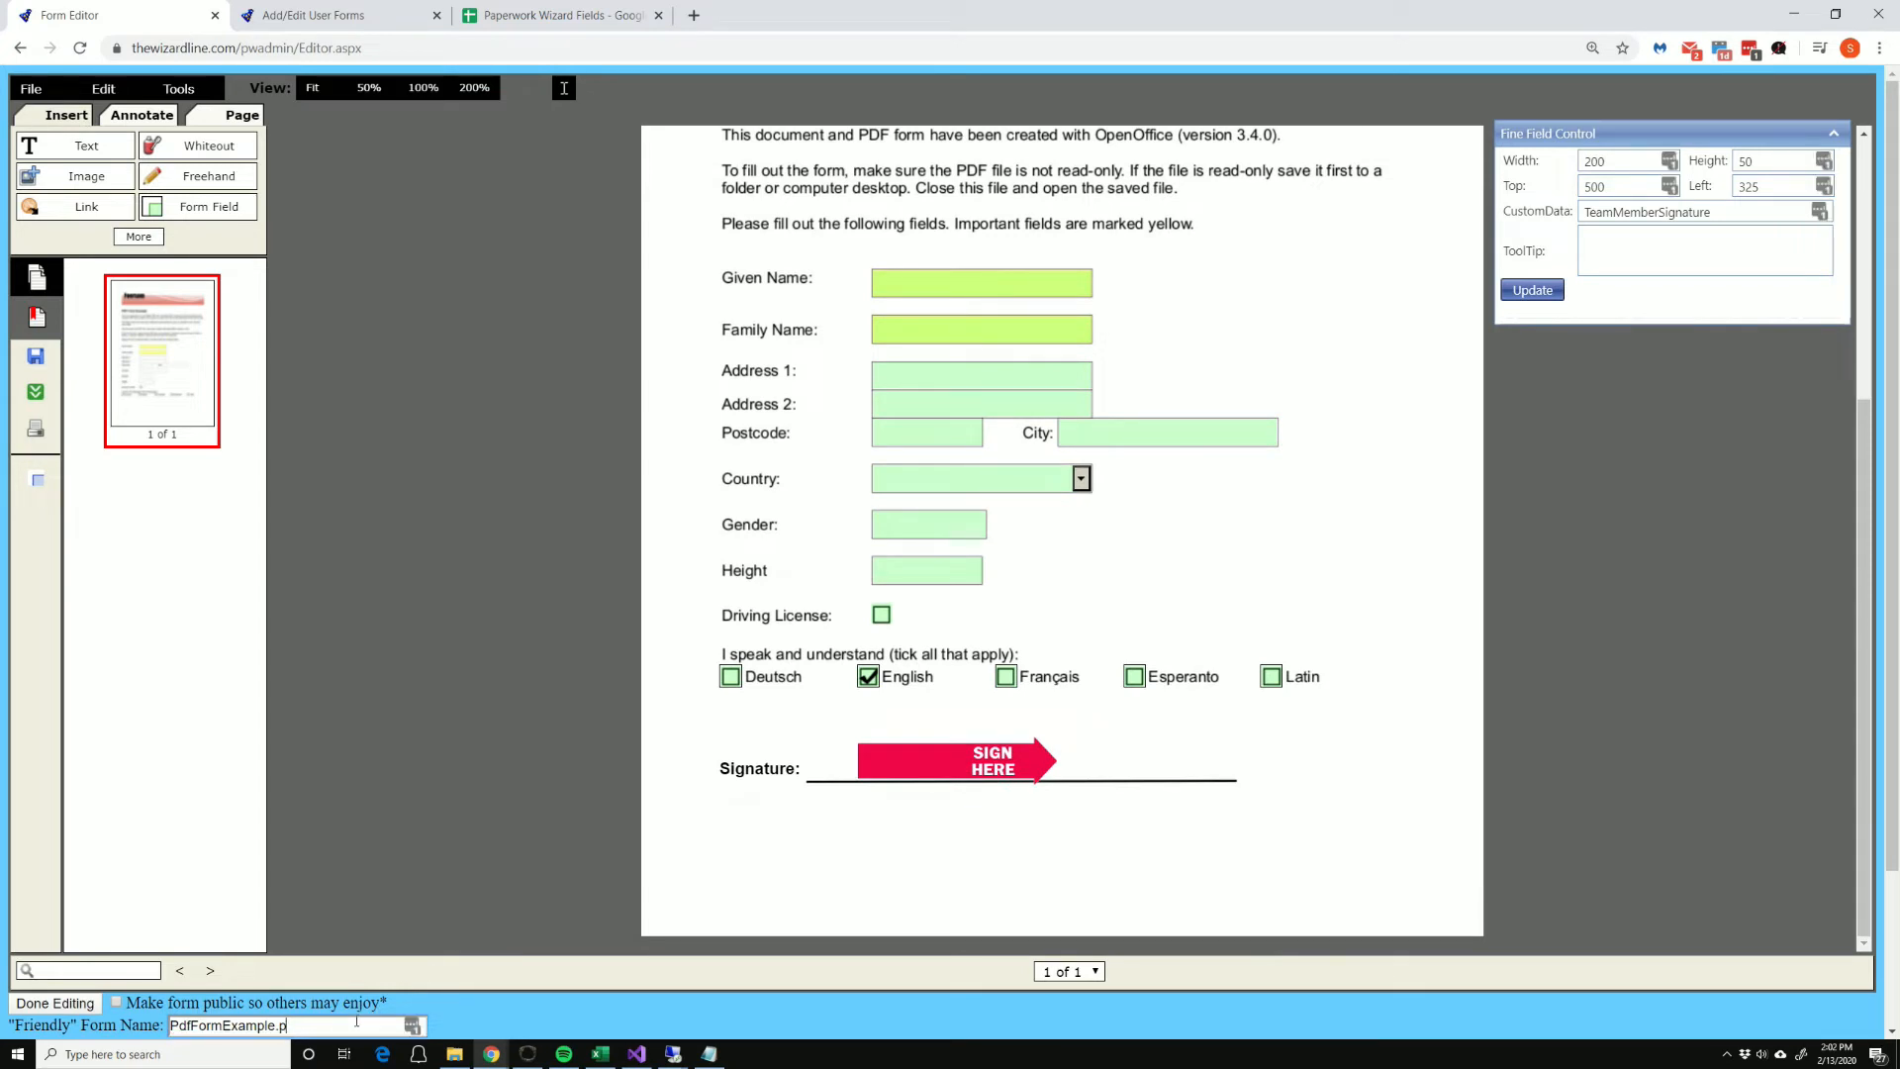
{"action": "left_click", "coordinate": [51, 1004]}
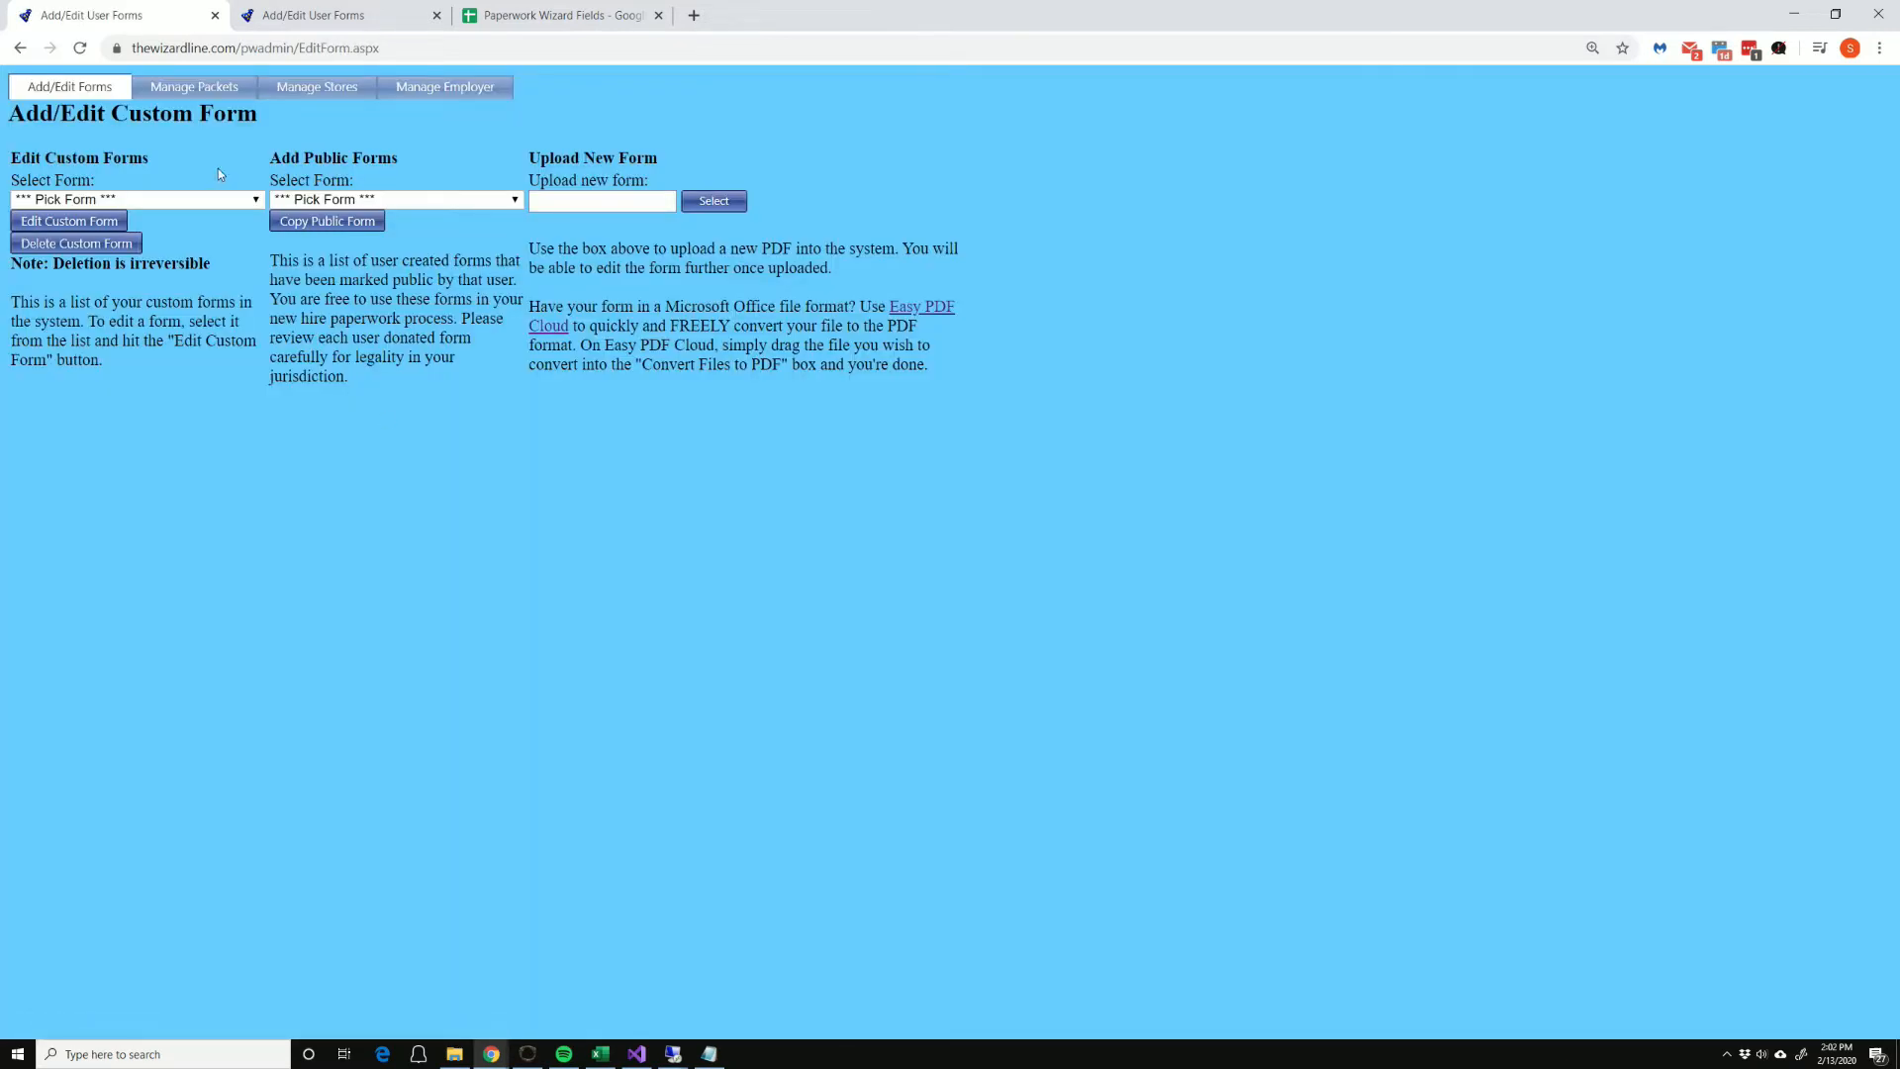
{"action": "left_click", "coordinate": [202, 199]}
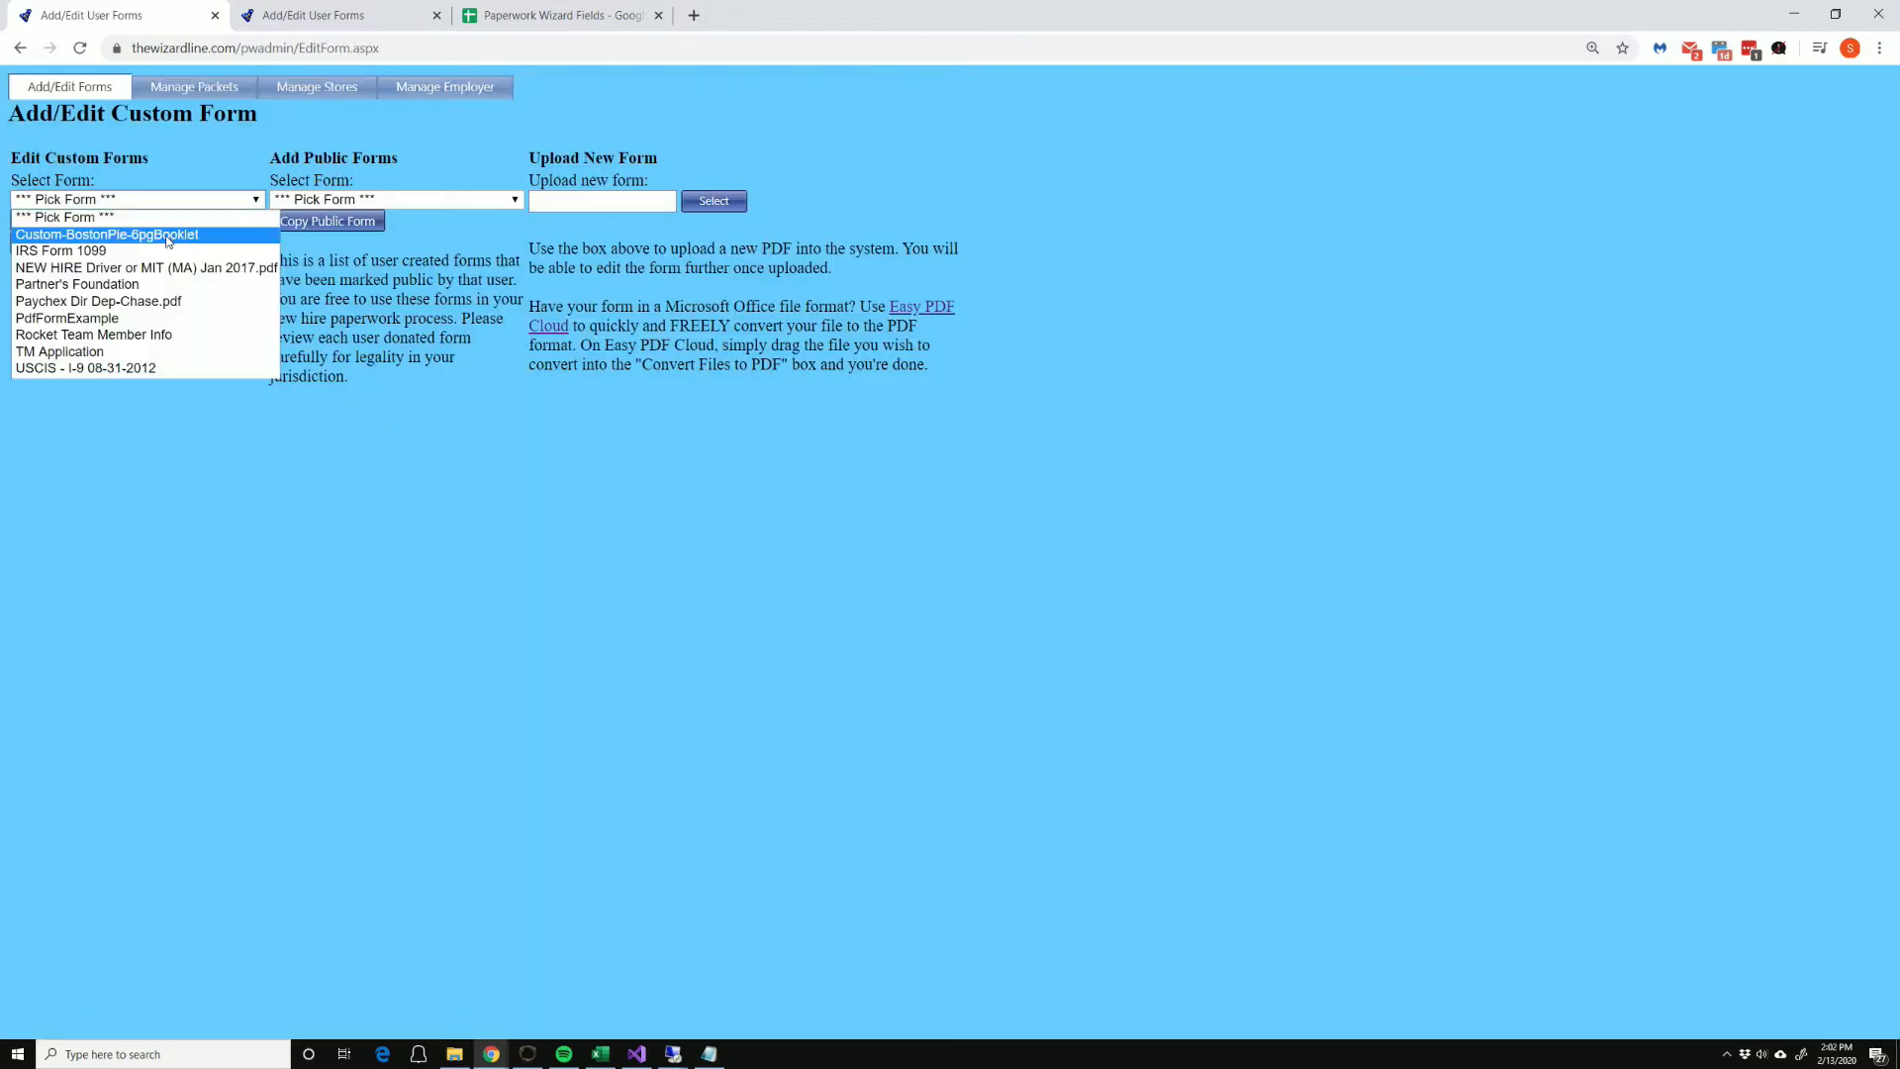
{"action": "left_click", "coordinate": [145, 319]}
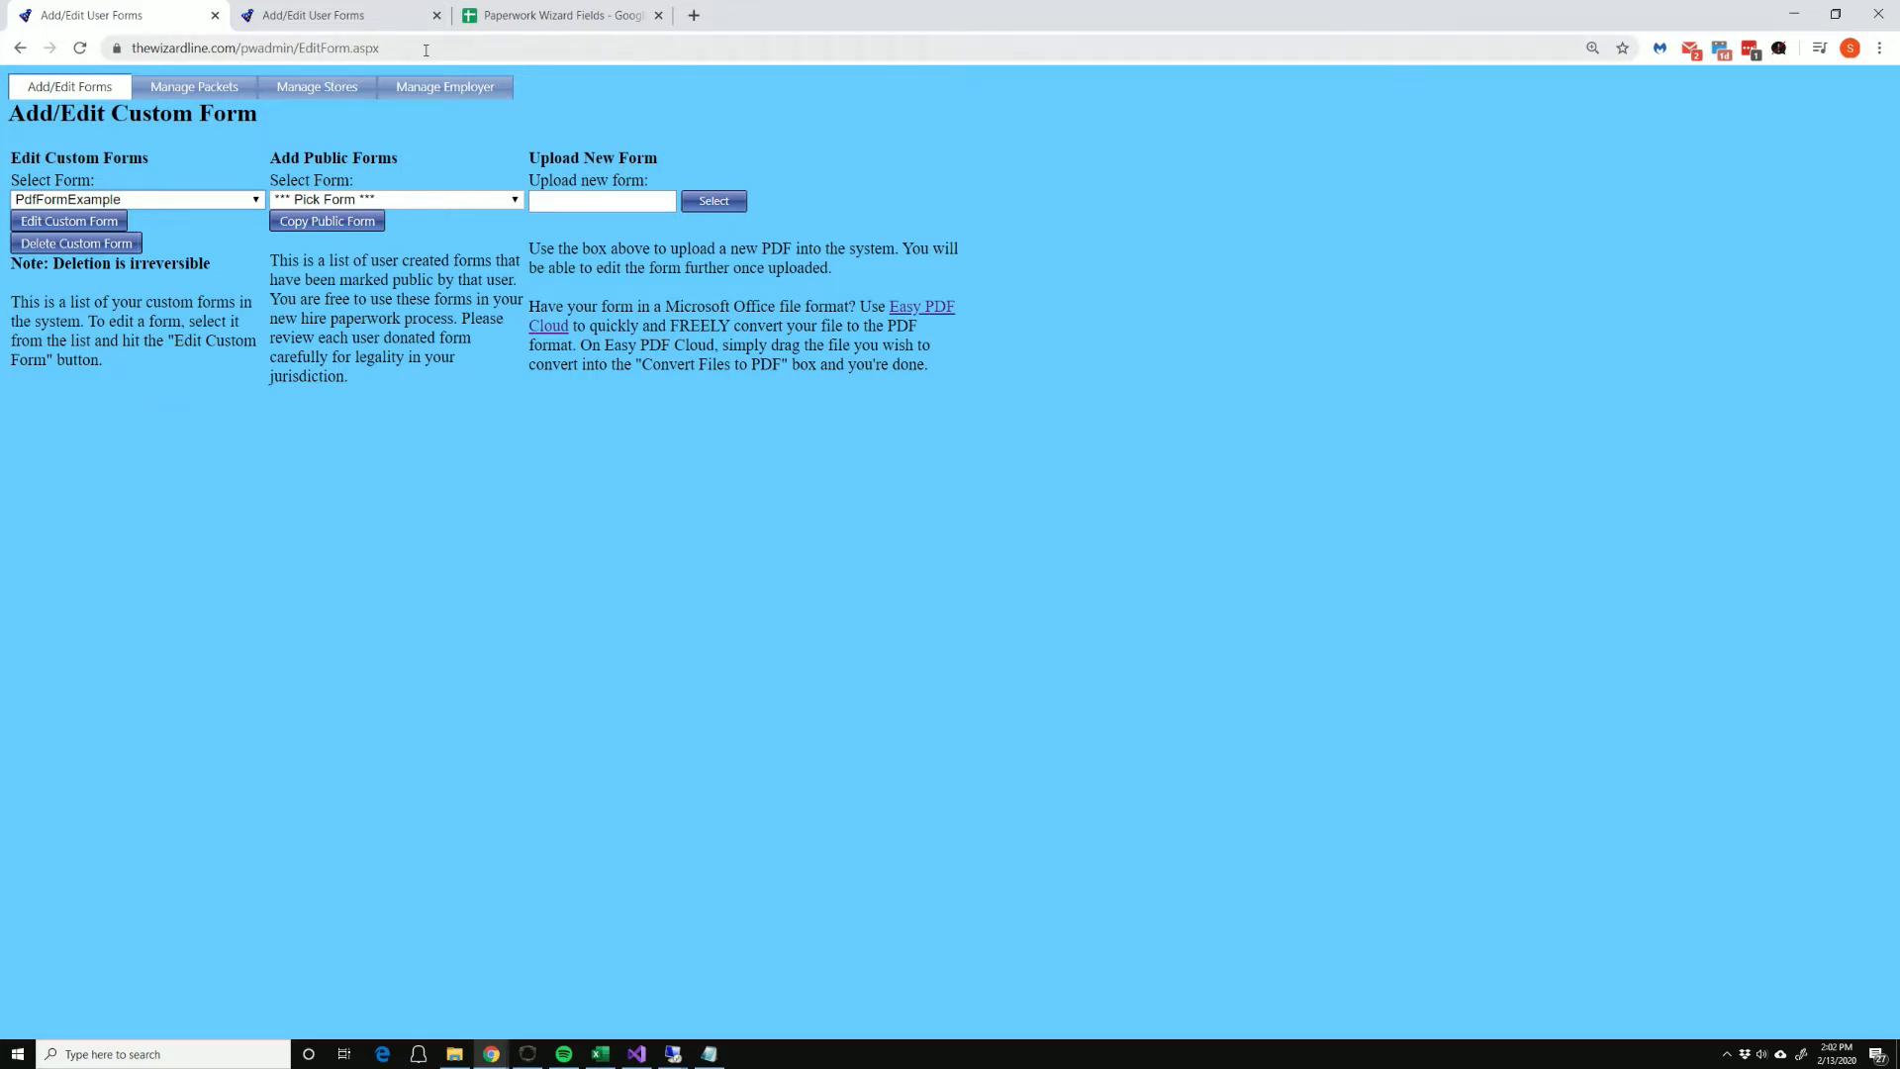
Step: Switch to the other Add/Edit User Forms page, open packet management, and browse the available user forms
{"action": "left_click", "coordinate": [342, 15]}
{"action": "left_click", "coordinate": [333, 107]}
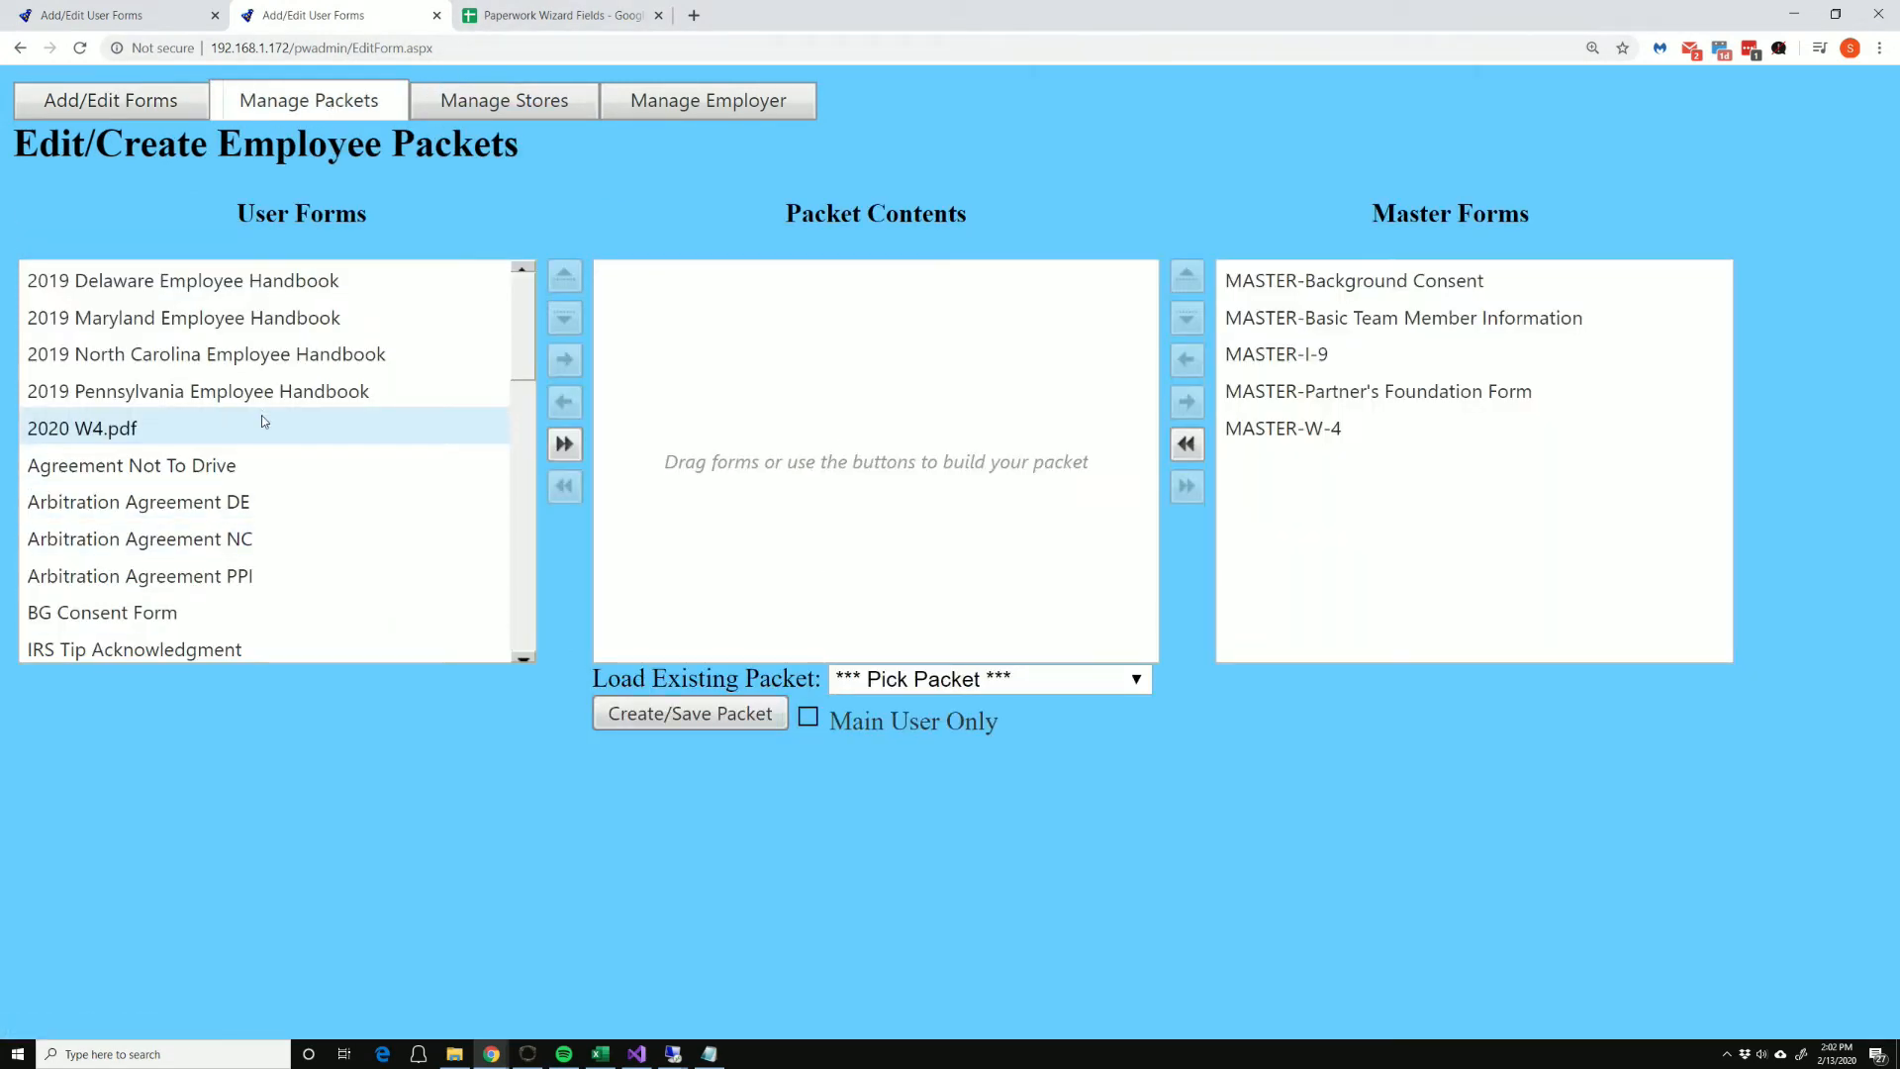
{"action": "scroll", "coordinate": [264, 436], "scroll_direction": "down", "scroll_amount": 1}
{"action": "scroll", "coordinate": [265, 448], "scroll_direction": "down", "scroll_amount": 7}
{"action": "scroll", "coordinate": [263, 447], "scroll_direction": "up", "scroll_amount": 8}
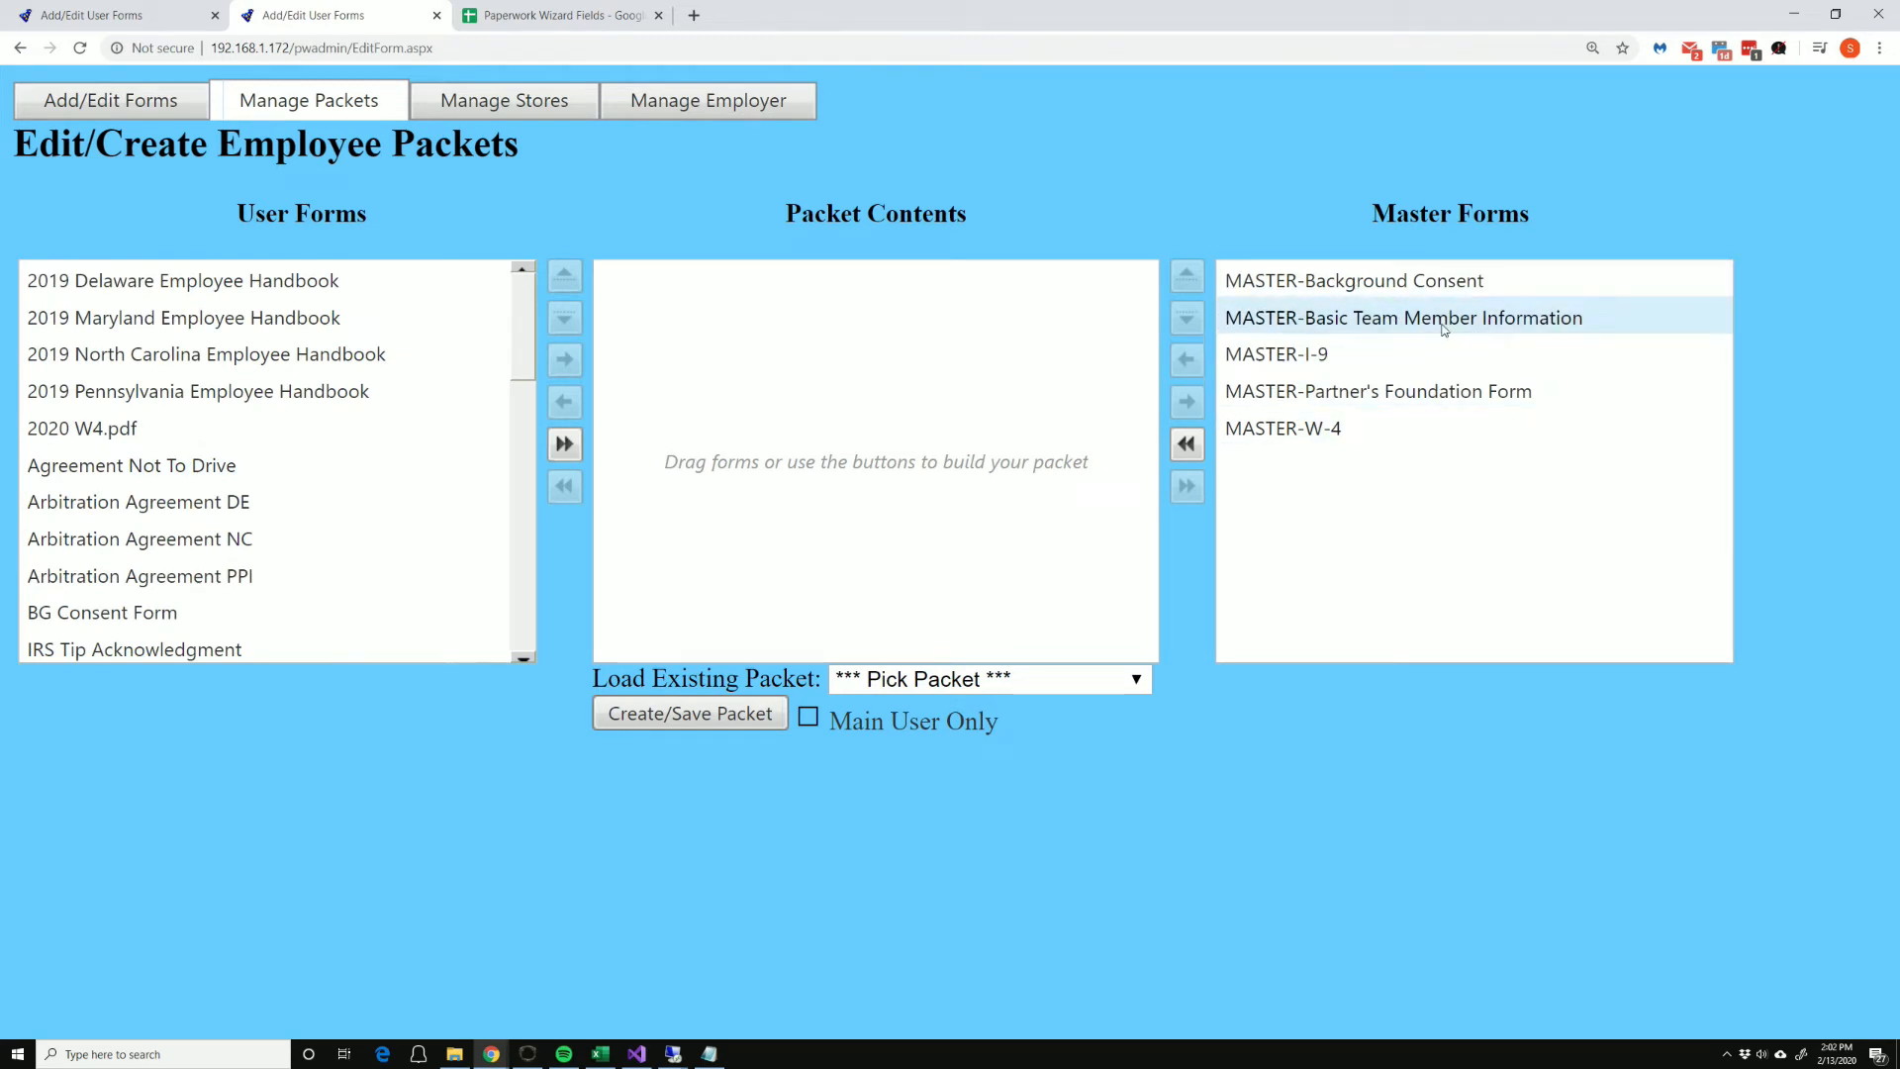
Step: Add the master forms Basic Team Member Information, W-4 and I-9 to the packet contents in that order
{"action": "left_click_drag", "start_coordinate": [1441, 330], "coordinate": [823, 318]}
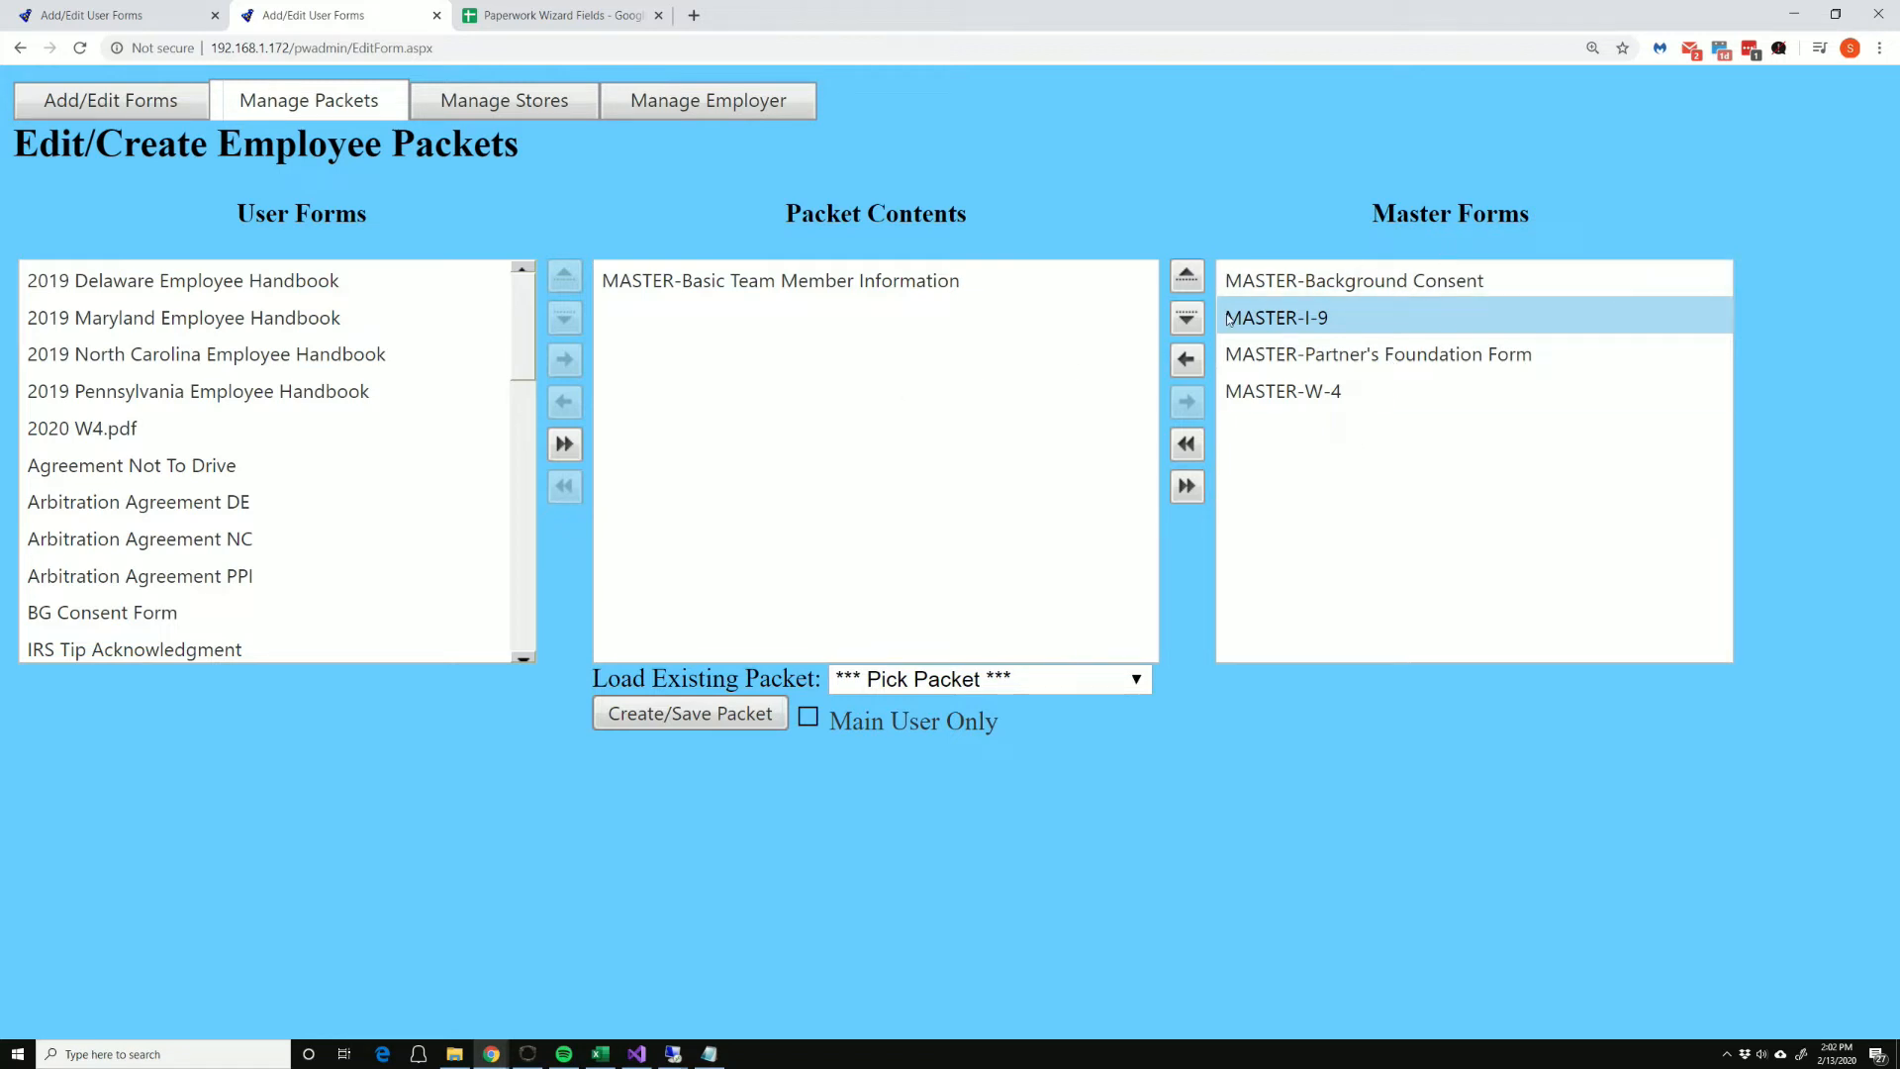
{"action": "left_click_drag", "start_coordinate": [1274, 327], "coordinate": [904, 341]}
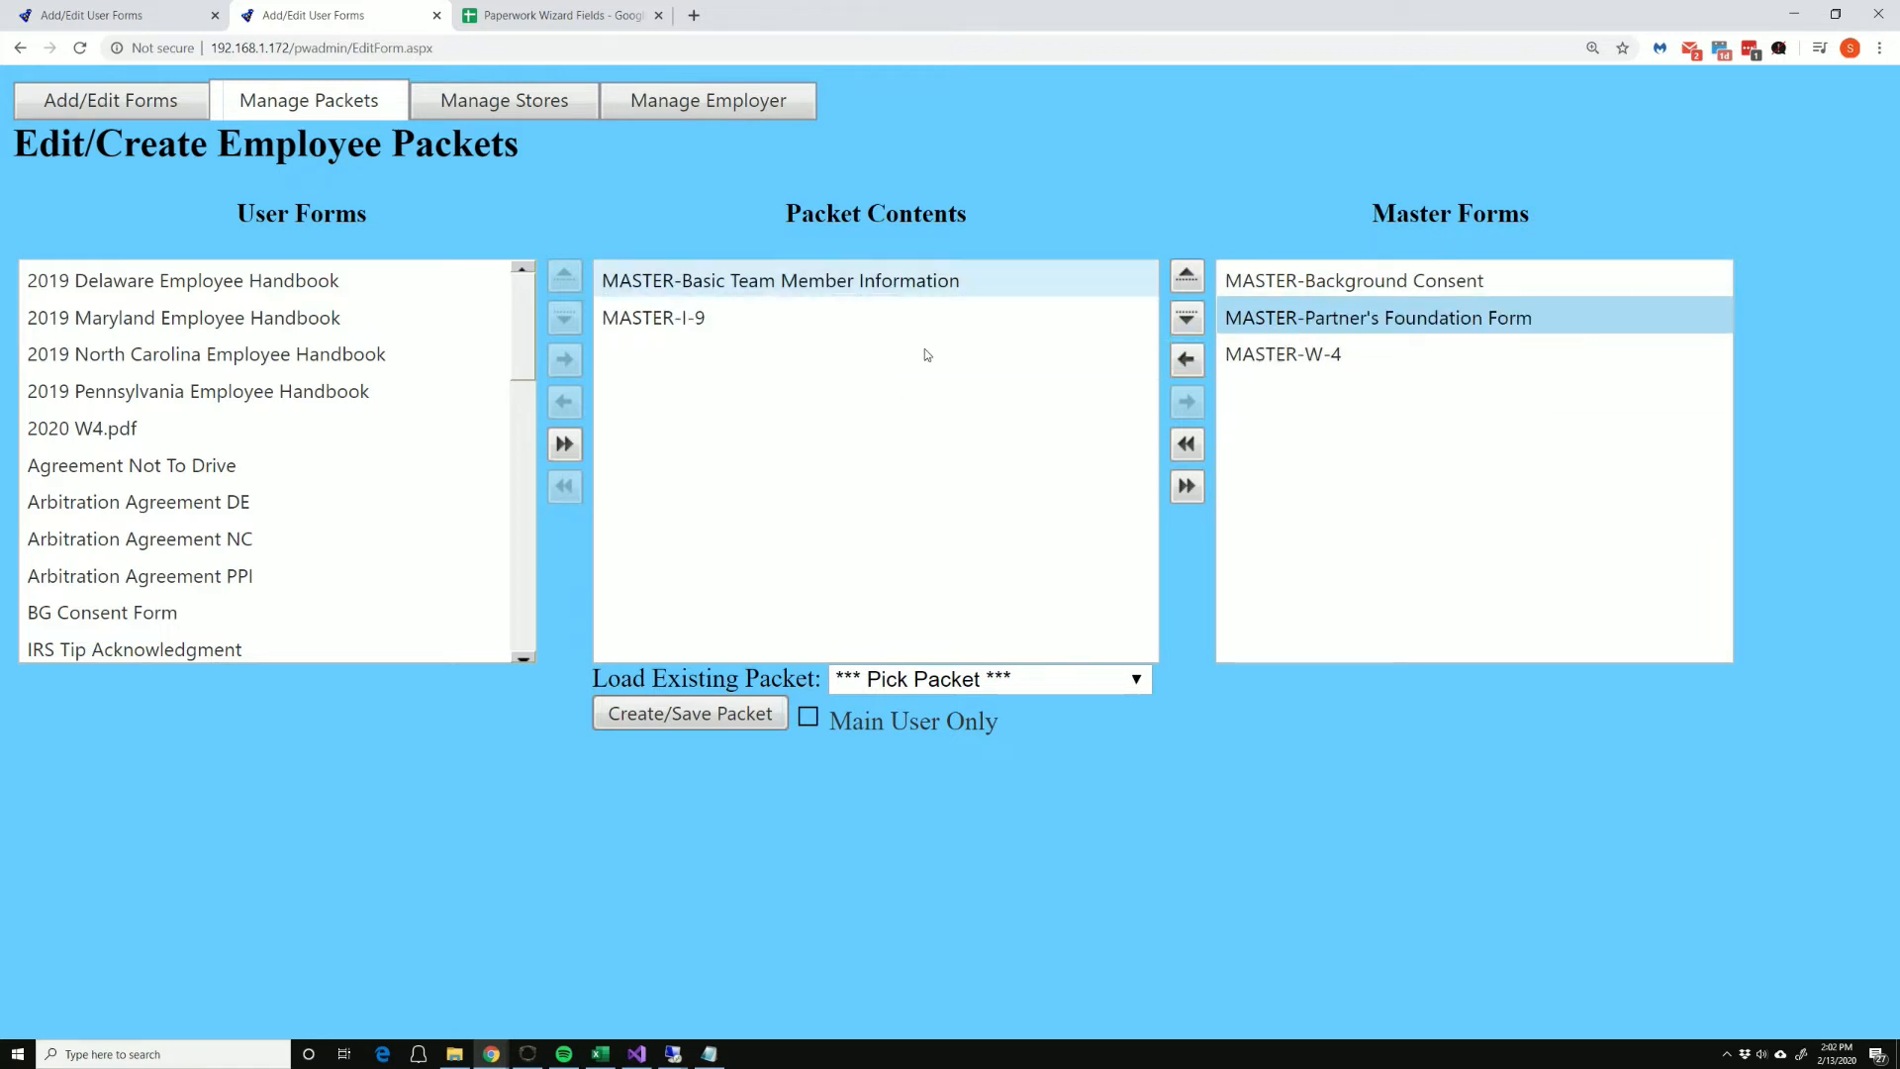
{"action": "left_click_drag", "start_coordinate": [1304, 366], "coordinate": [841, 318]}
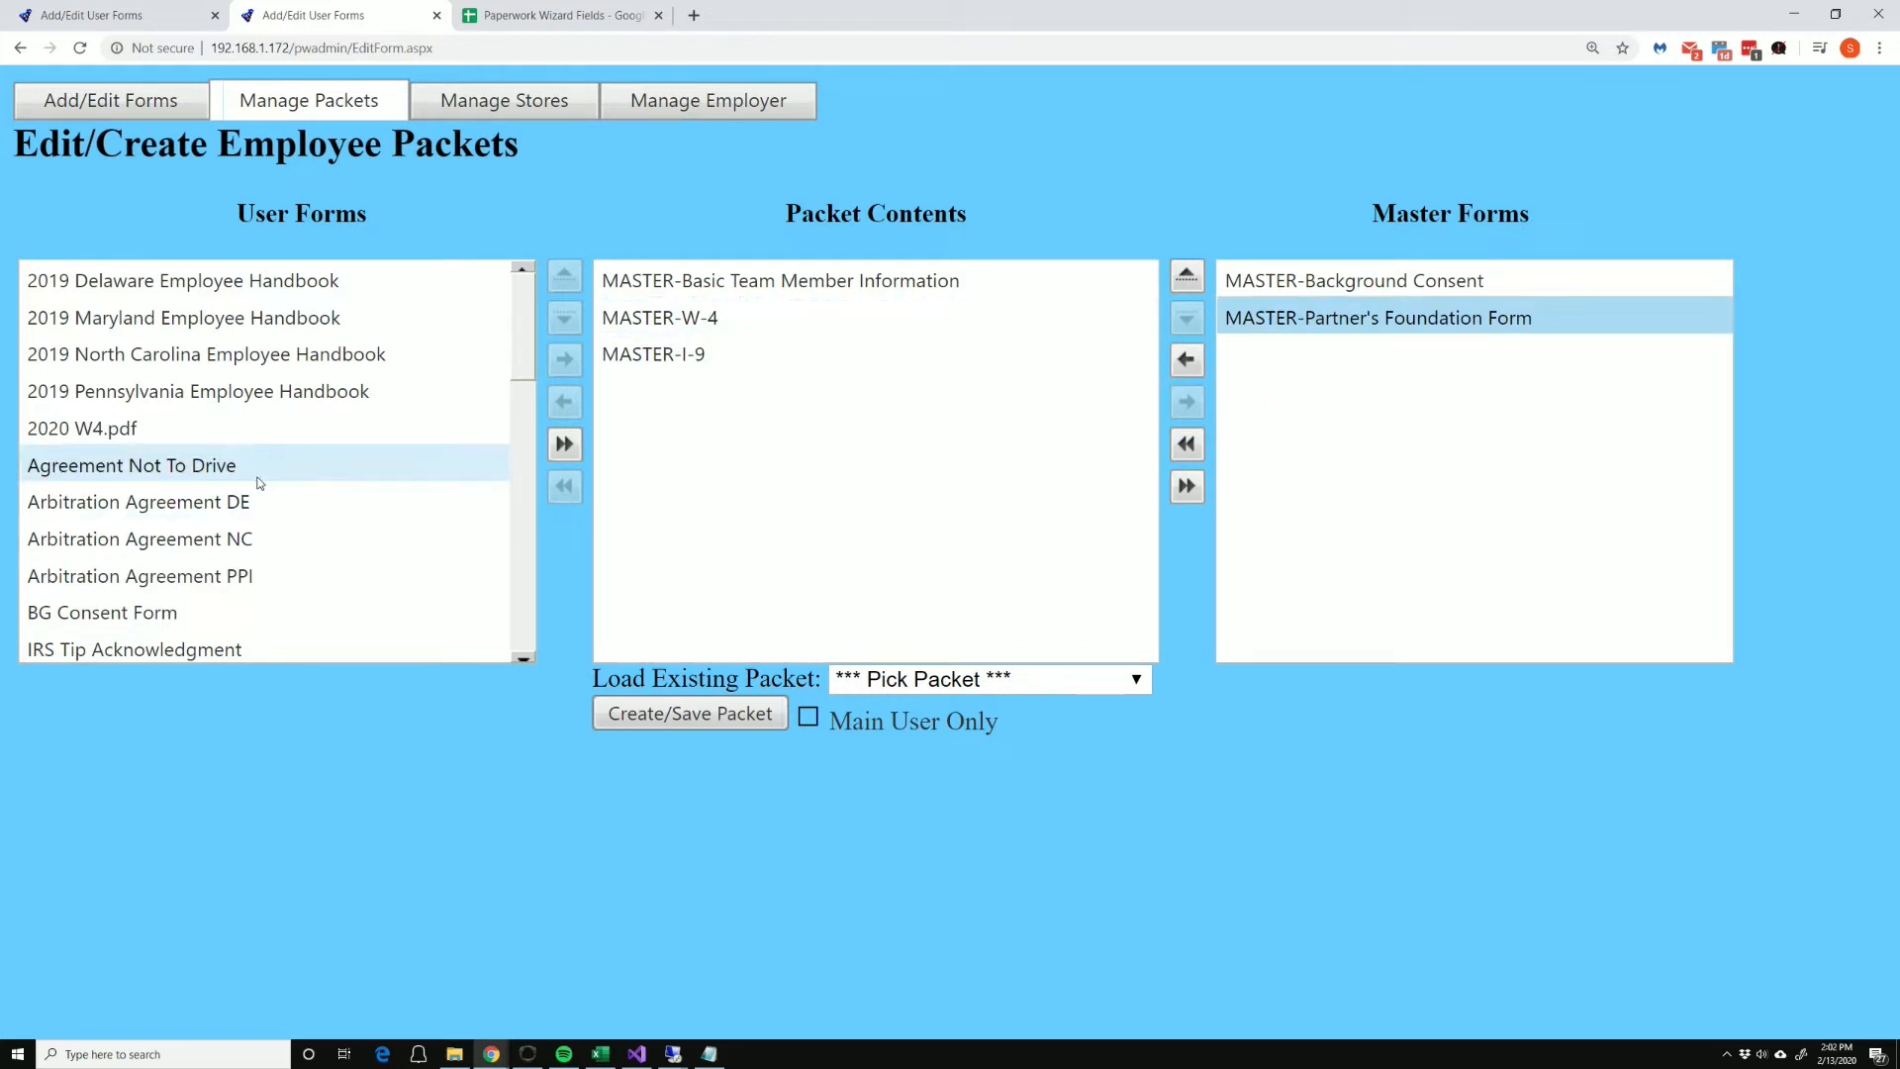
Step: Add the user forms Agreement Not To Drive and 2019 North Carolina Employee Handbook below the master forms in the packet
{"action": "left_click_drag", "start_coordinate": [226, 476], "coordinate": [683, 403]}
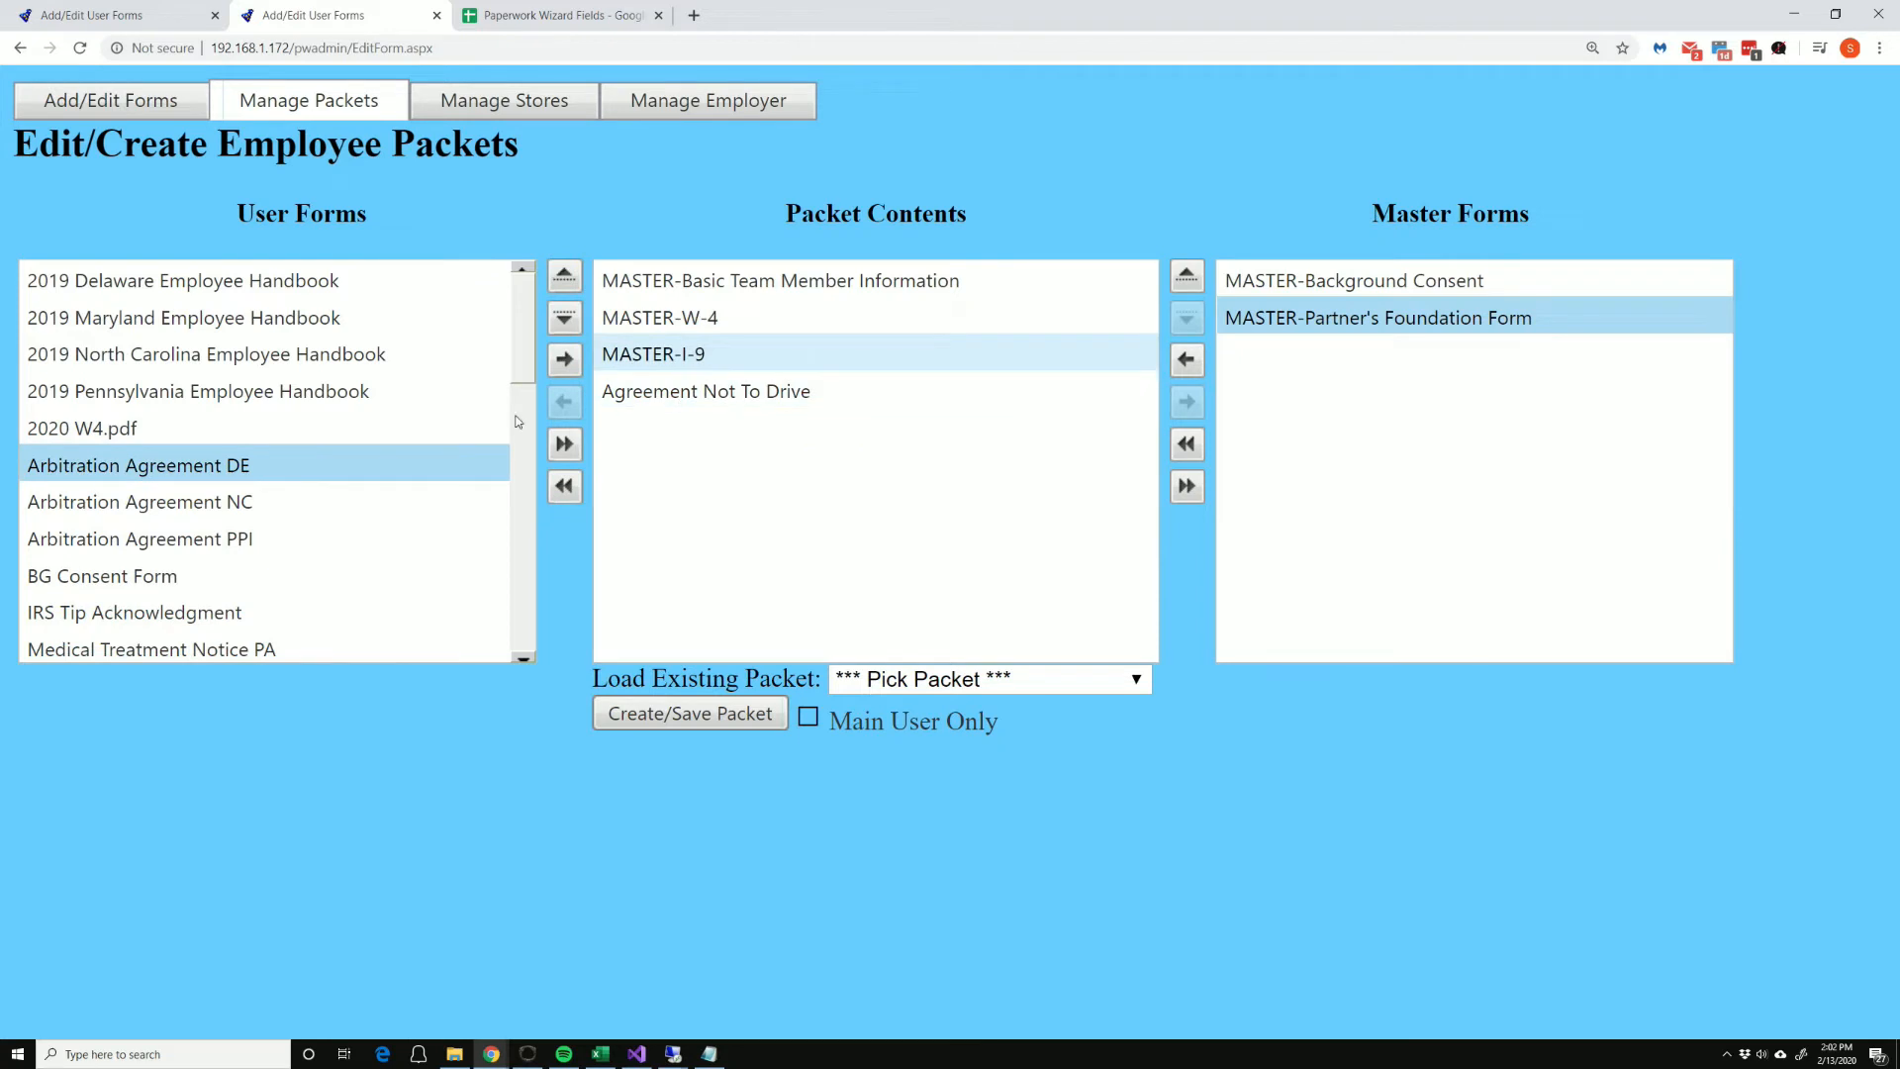
{"action": "left_click_drag", "start_coordinate": [257, 358], "coordinate": [740, 420]}
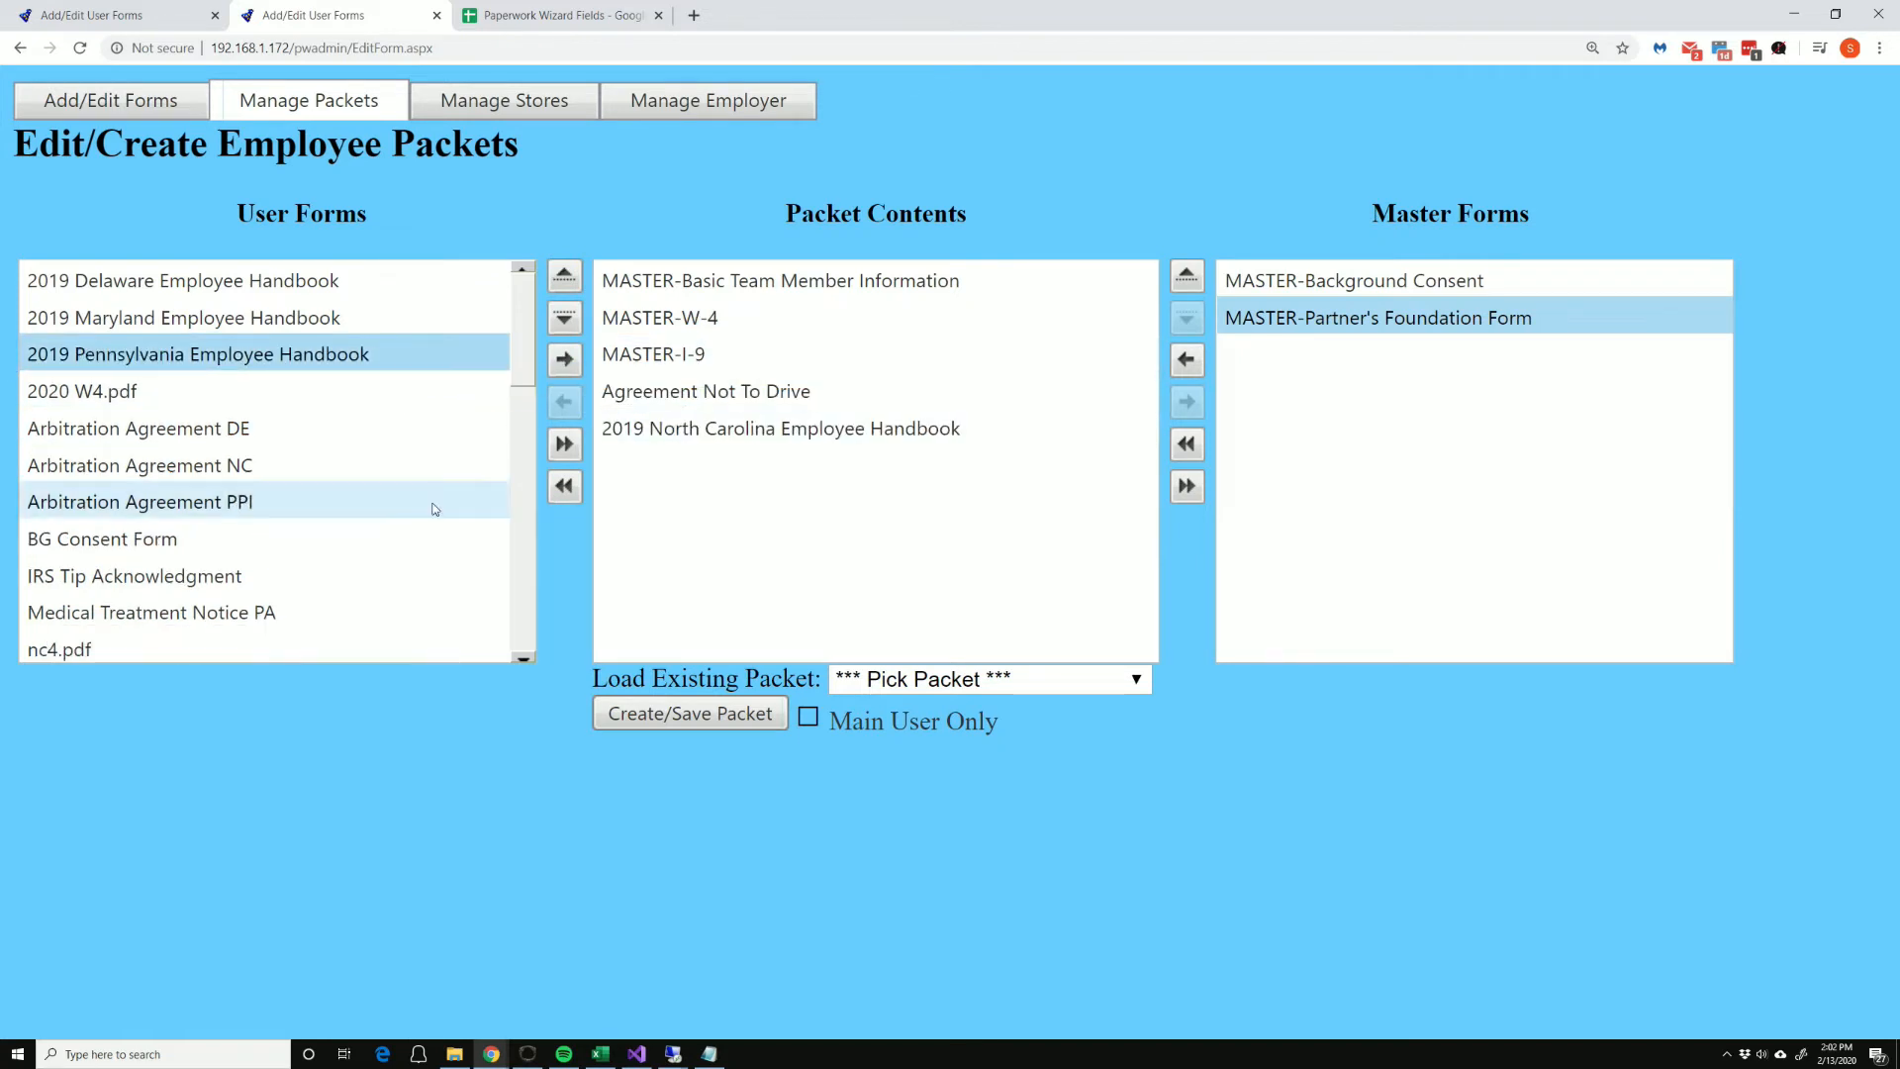
Step: Add Receipt of Employee Handbook NC and Team Member Handbook NC to the packet, placing the Team Member Handbook above the receipt
{"action": "scroll", "coordinate": [280, 517], "scroll_direction": "down", "scroll_amount": 3}
{"action": "scroll", "coordinate": [280, 517], "scroll_direction": "down", "scroll_amount": 3}
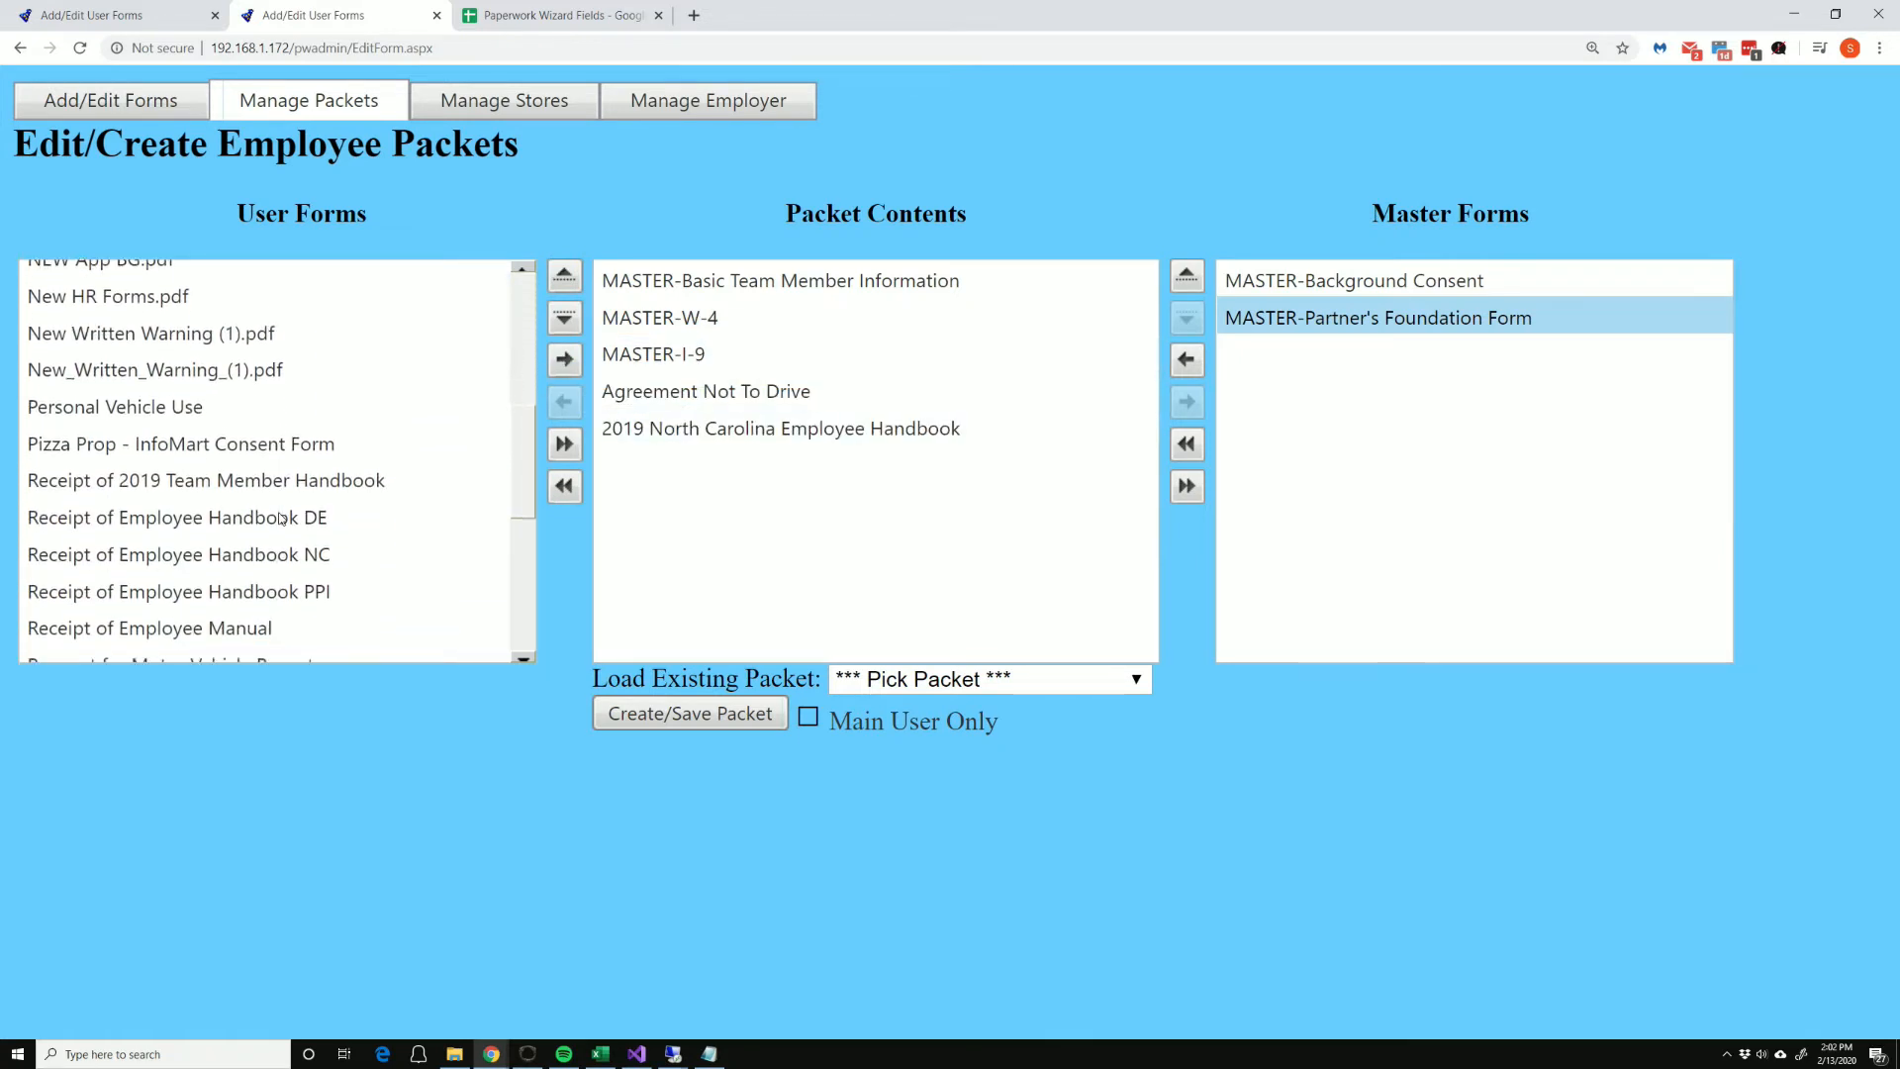
{"action": "left_click_drag", "start_coordinate": [287, 482], "coordinate": [693, 467]}
{"action": "scroll", "coordinate": [248, 492], "scroll_direction": "down", "scroll_amount": 2}
{"action": "left_click_drag", "start_coordinate": [247, 463], "coordinate": [871, 556]}
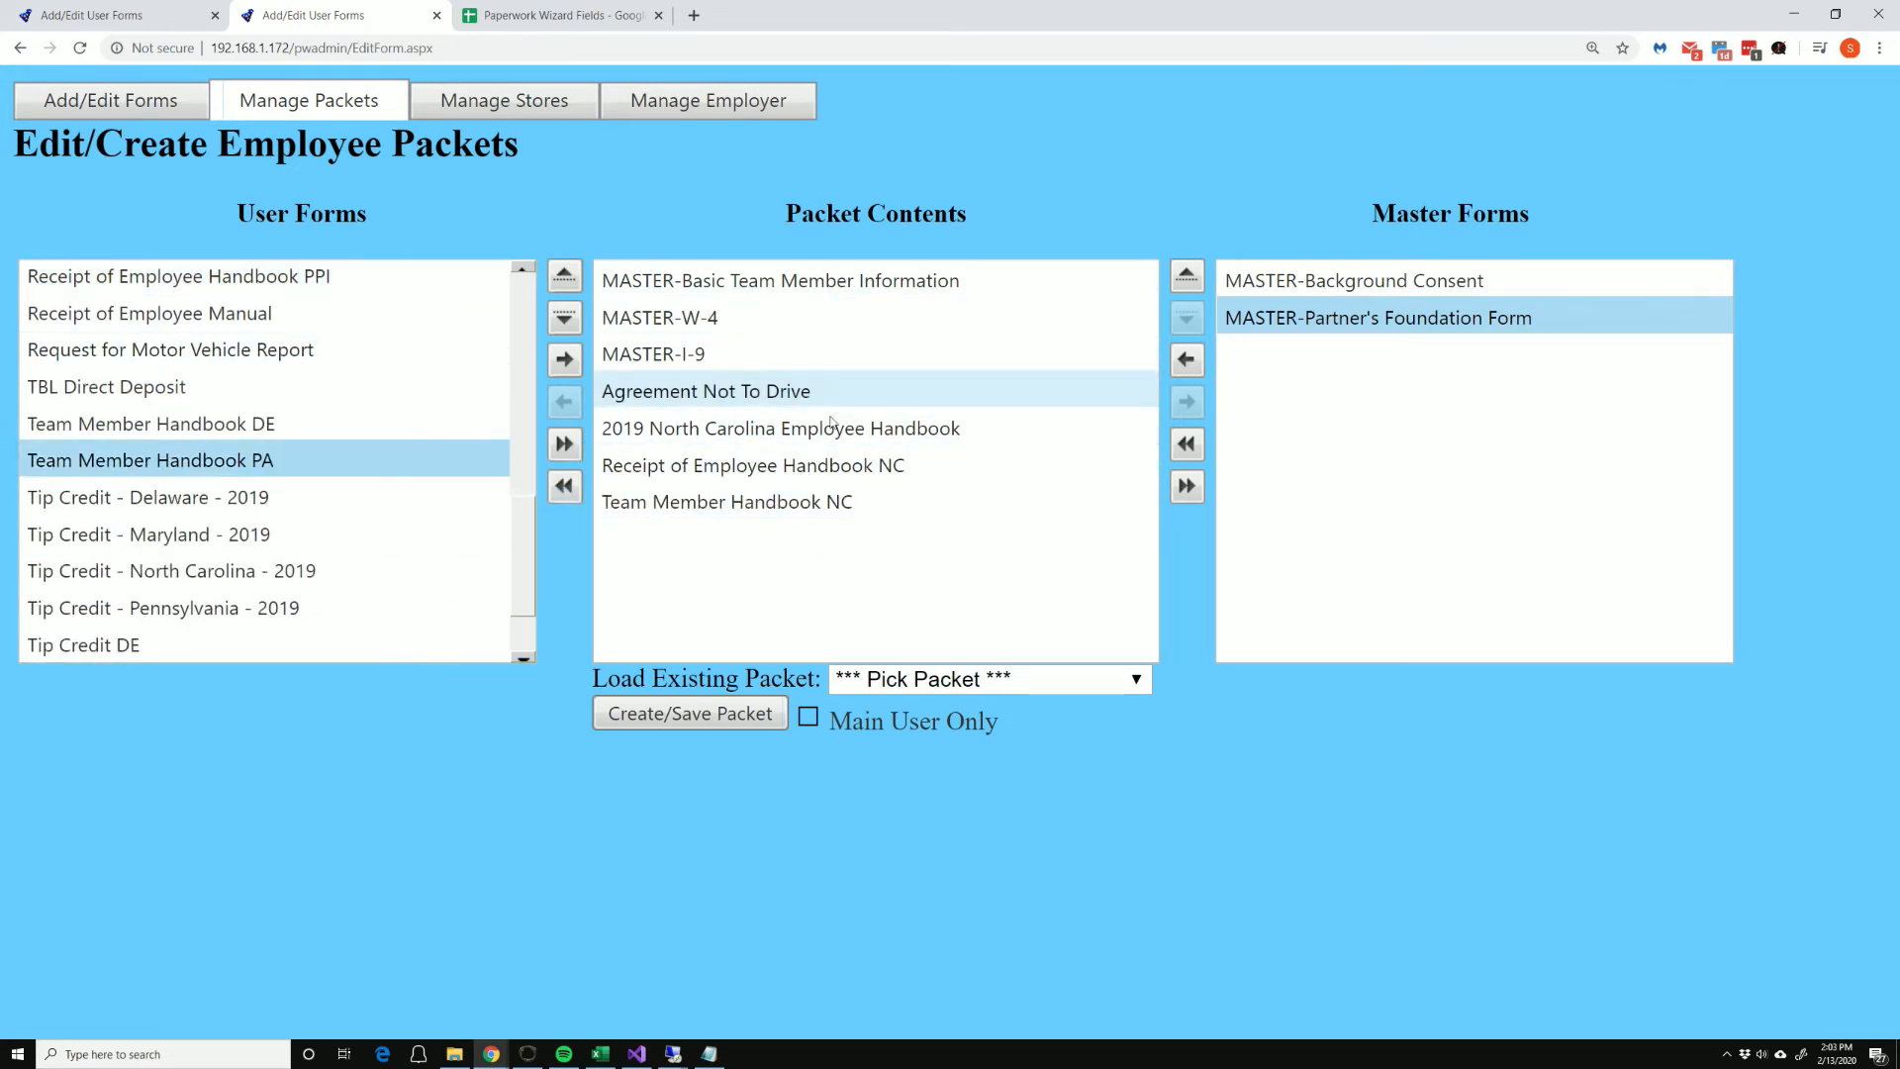
{"action": "left_click_drag", "start_coordinate": [782, 502], "coordinate": [801, 429]}
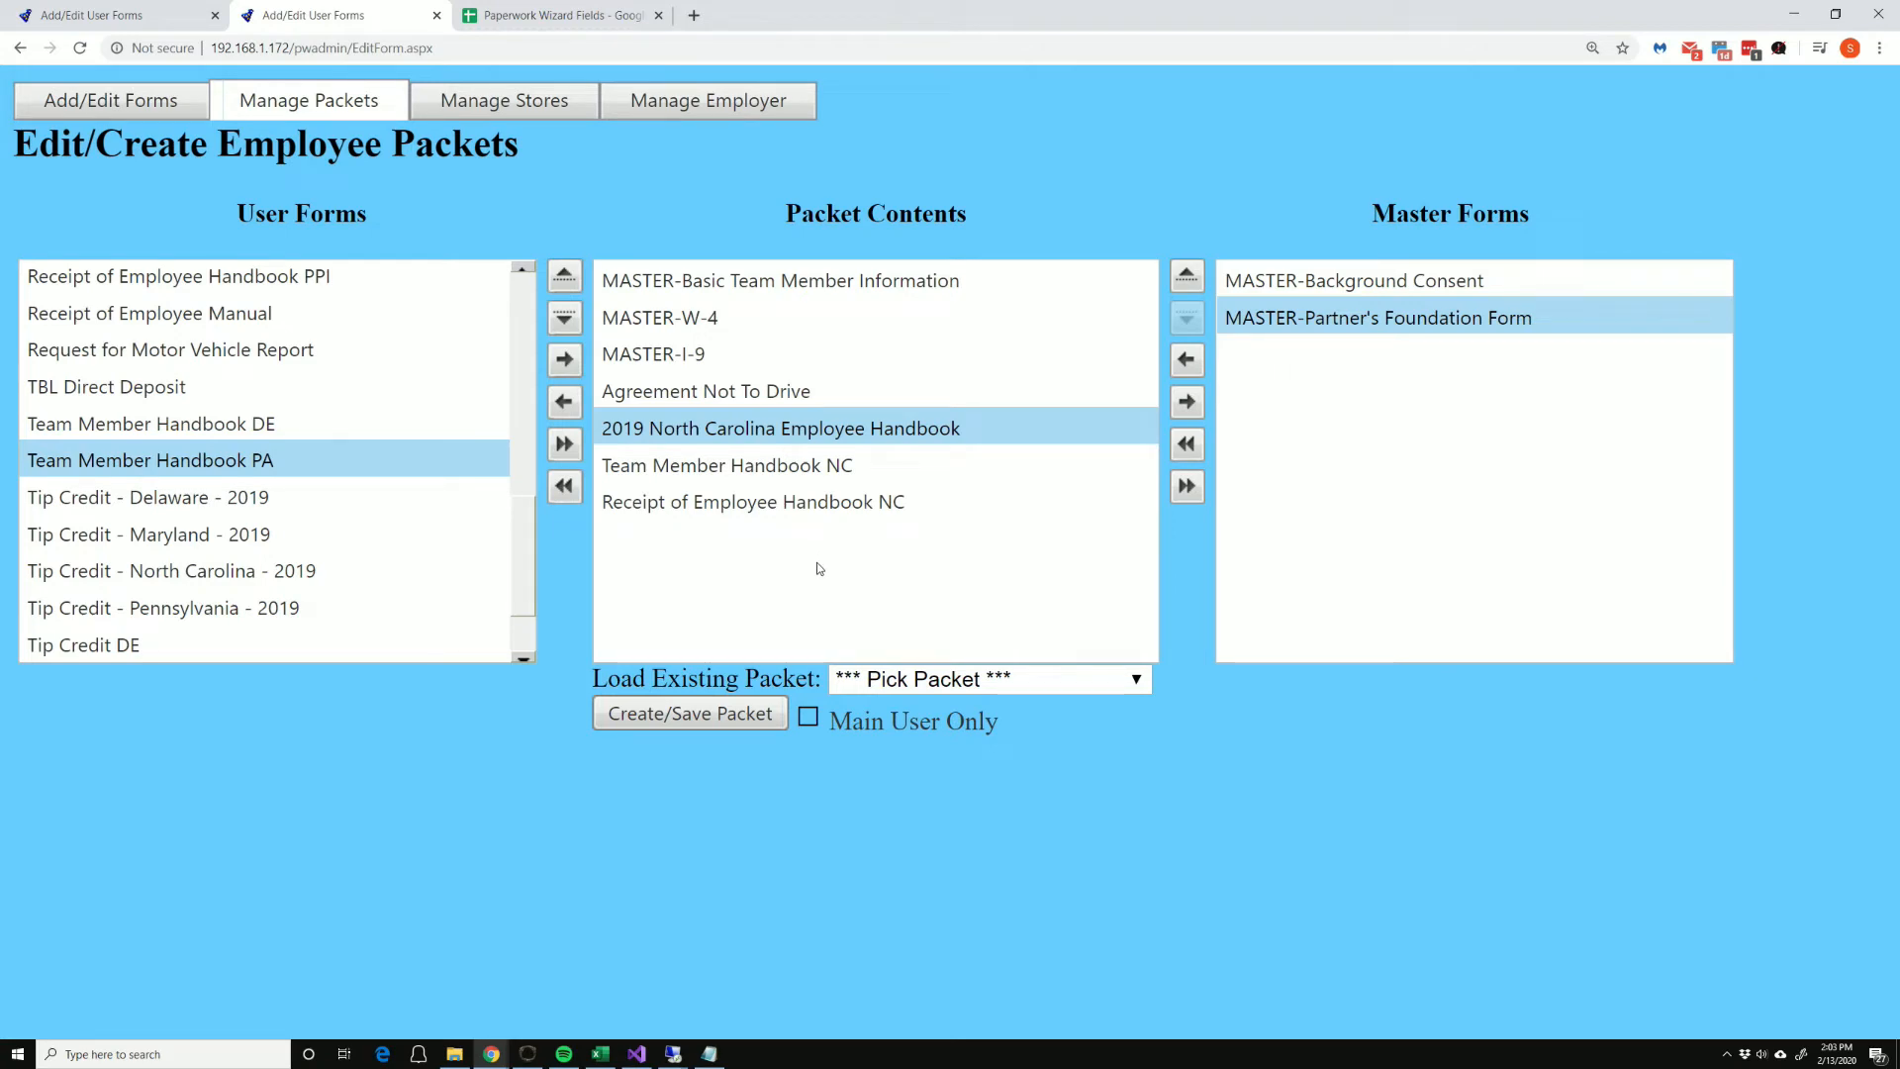
Step: Start saving the assembled forms as a new packet and cancel at the packet name prompt
{"action": "left_click", "coordinate": [733, 727]}
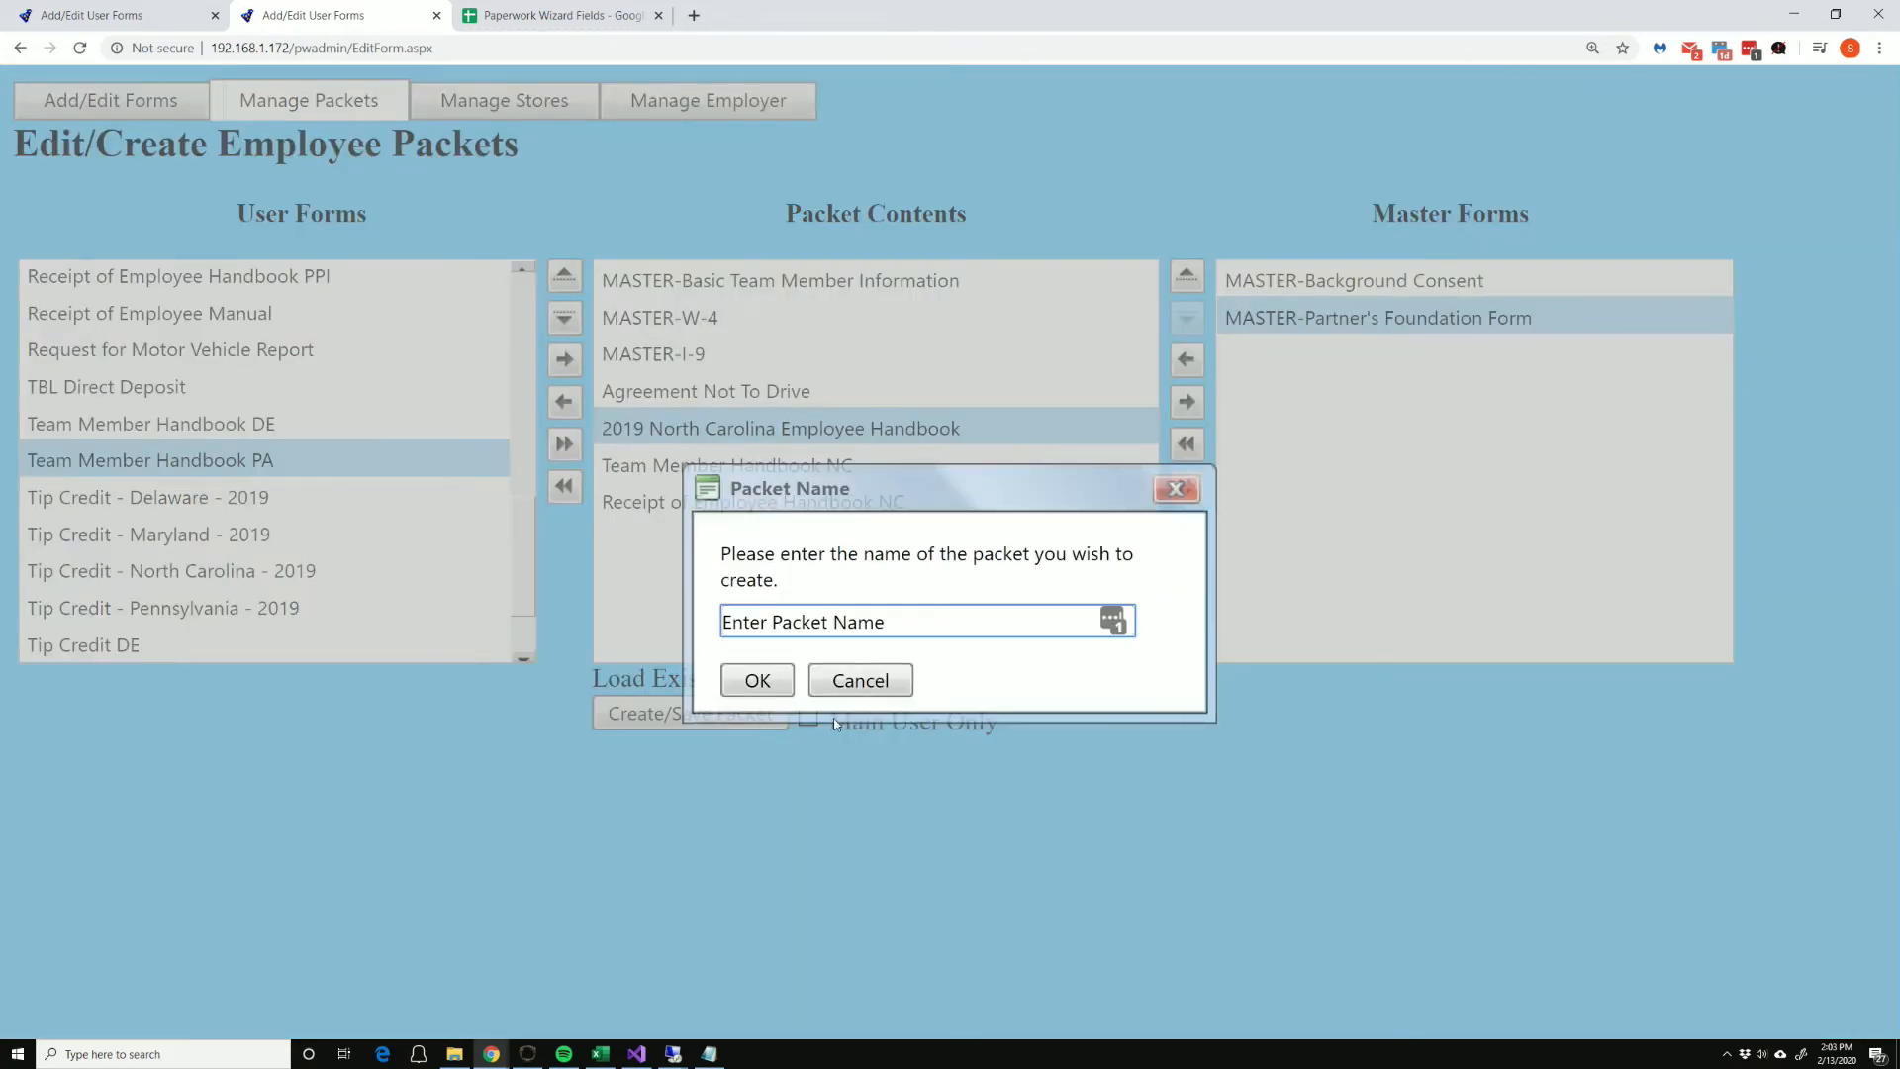
{"action": "left_click", "coordinate": [877, 683]}
Step: Load the existing packets 2019 DE Driver and 2019 DE Insider in turn to review their forms
{"action": "left_click", "coordinate": [988, 683]}
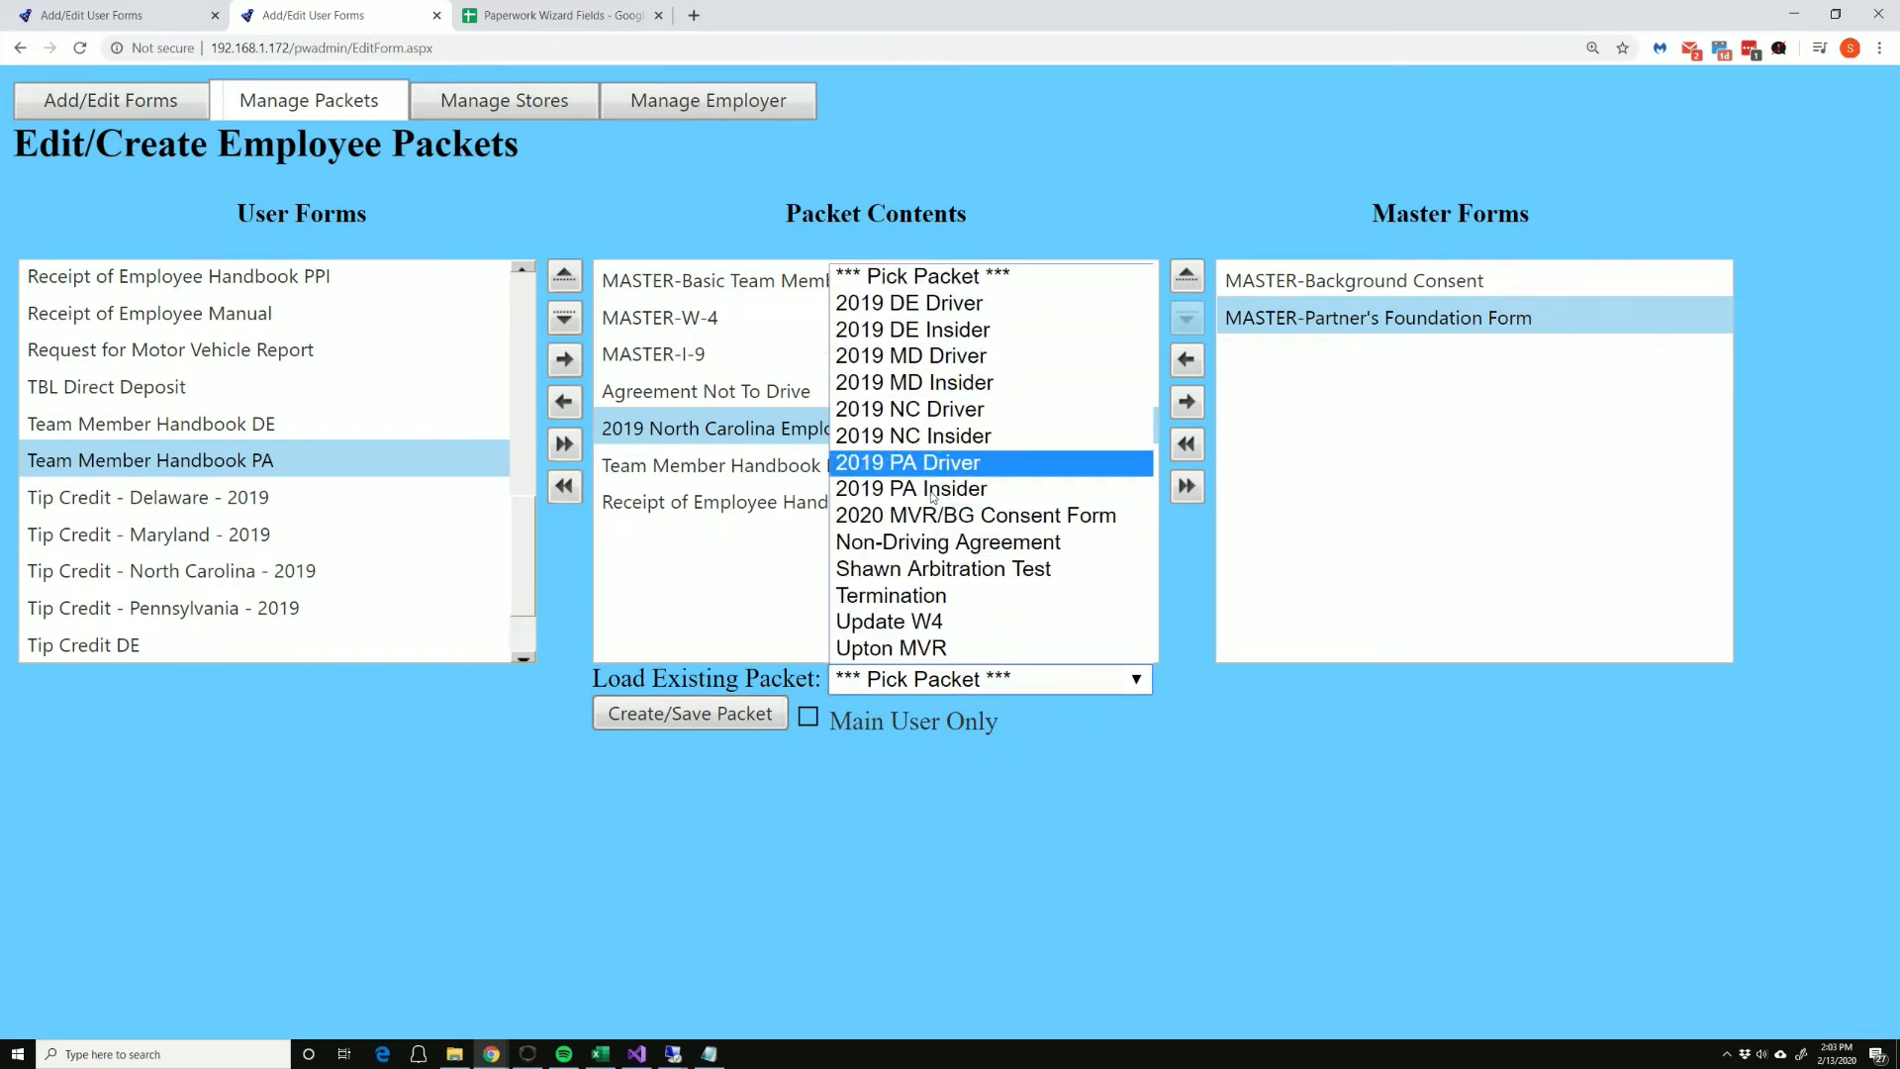
{"action": "left_click", "coordinate": [964, 305]}
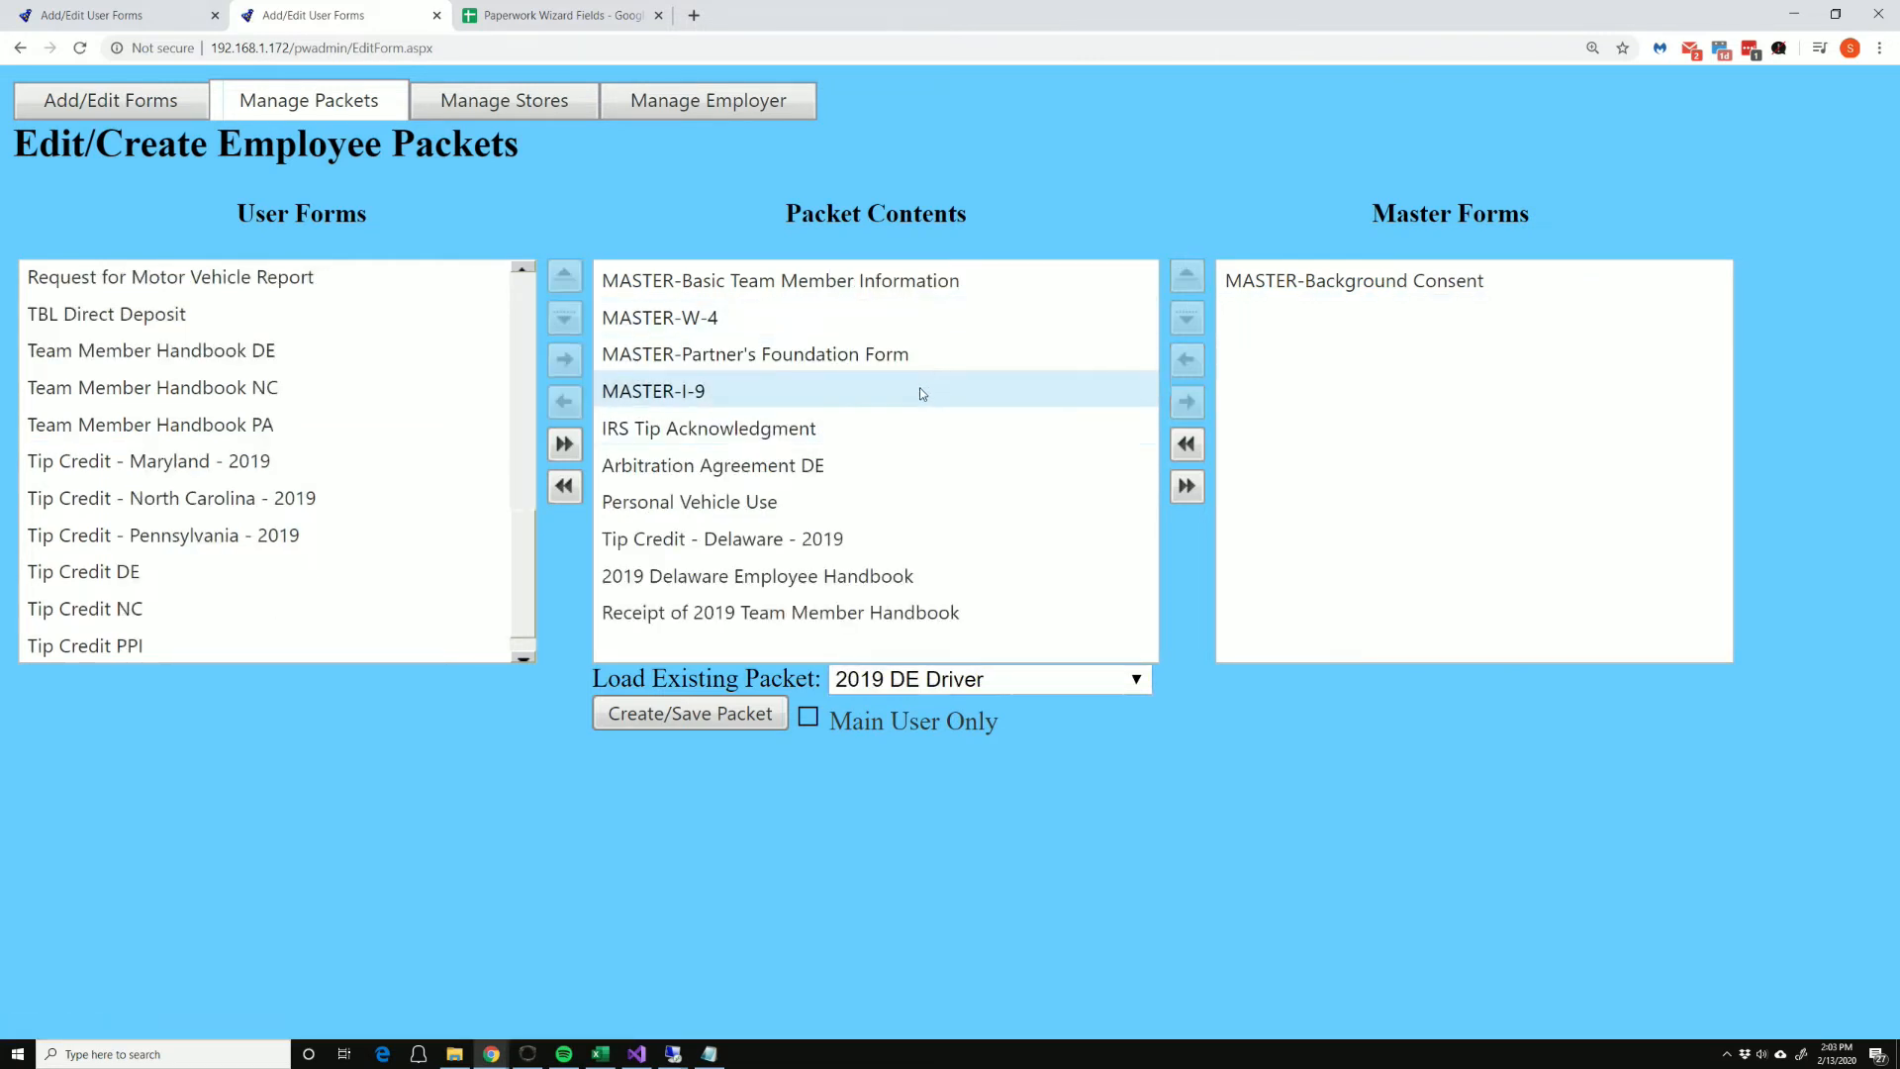
{"action": "left_click", "coordinate": [959, 681]}
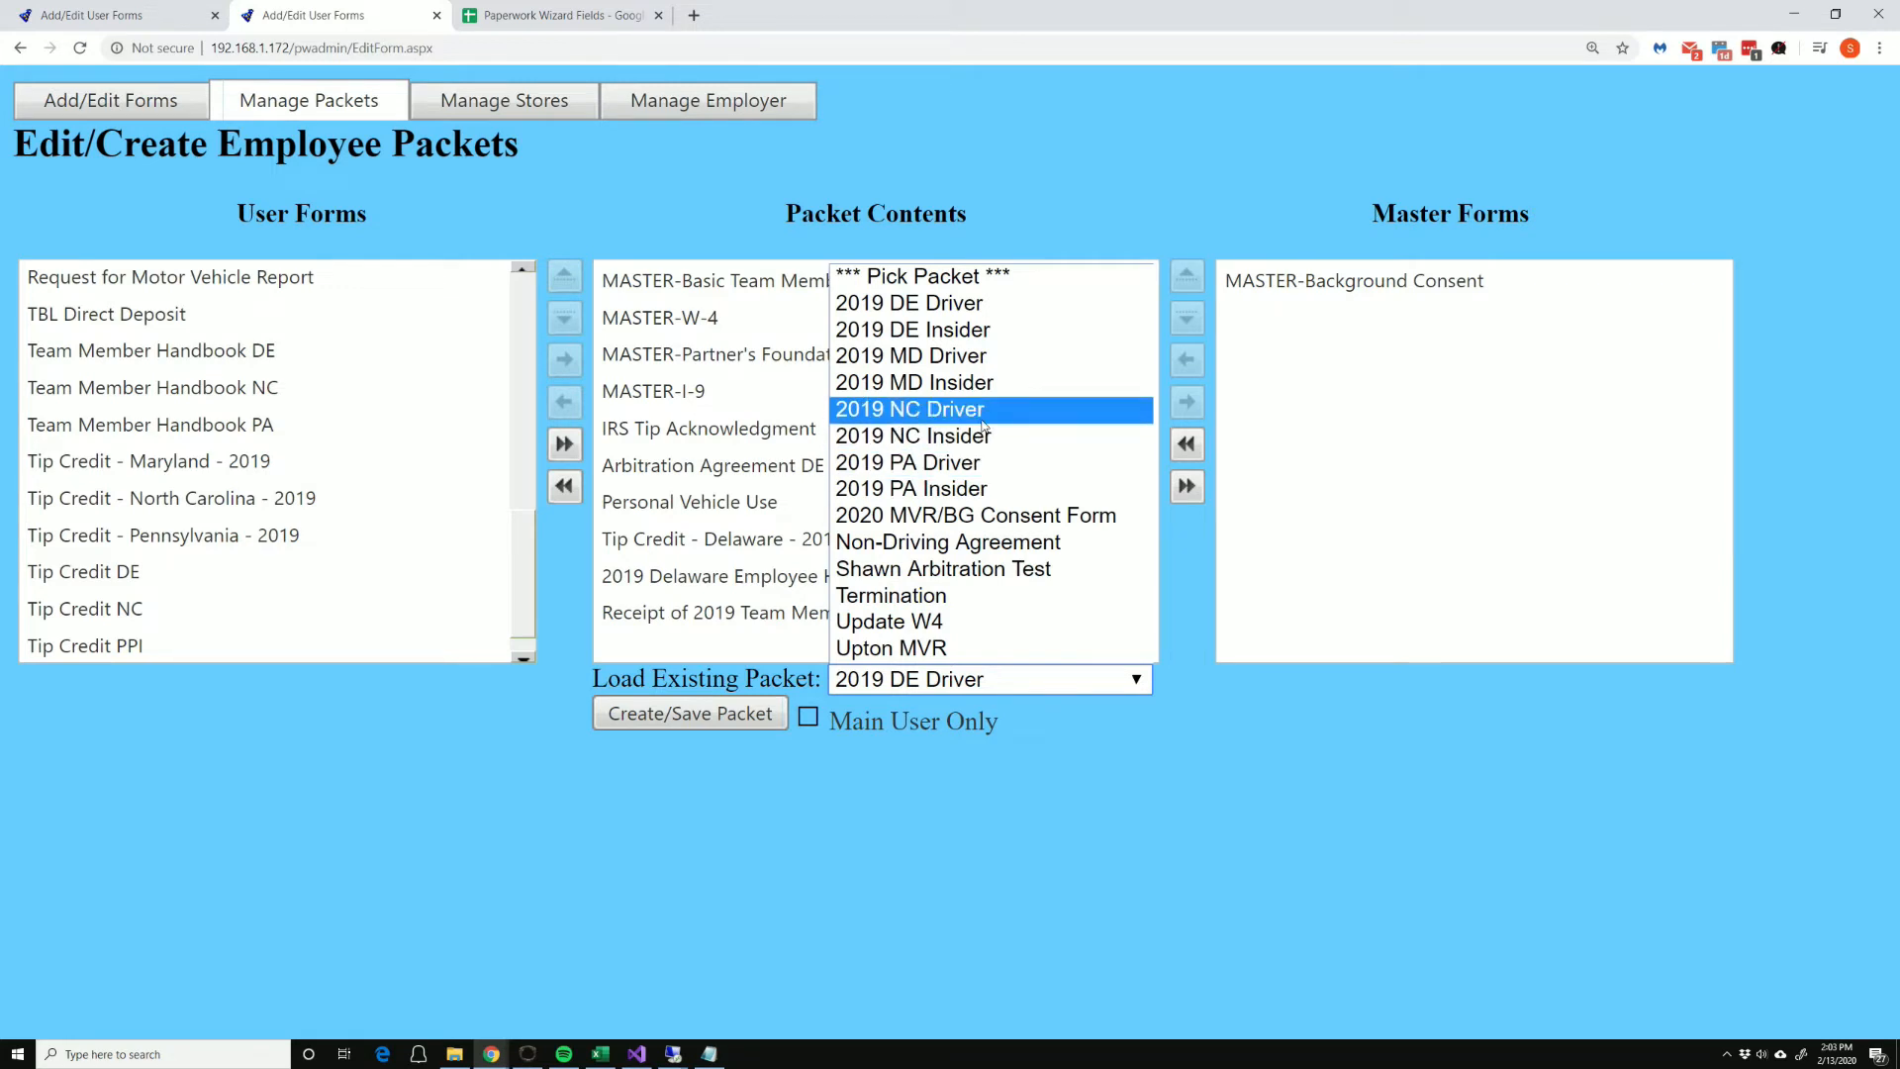
{"action": "left_click", "coordinate": [933, 331]}
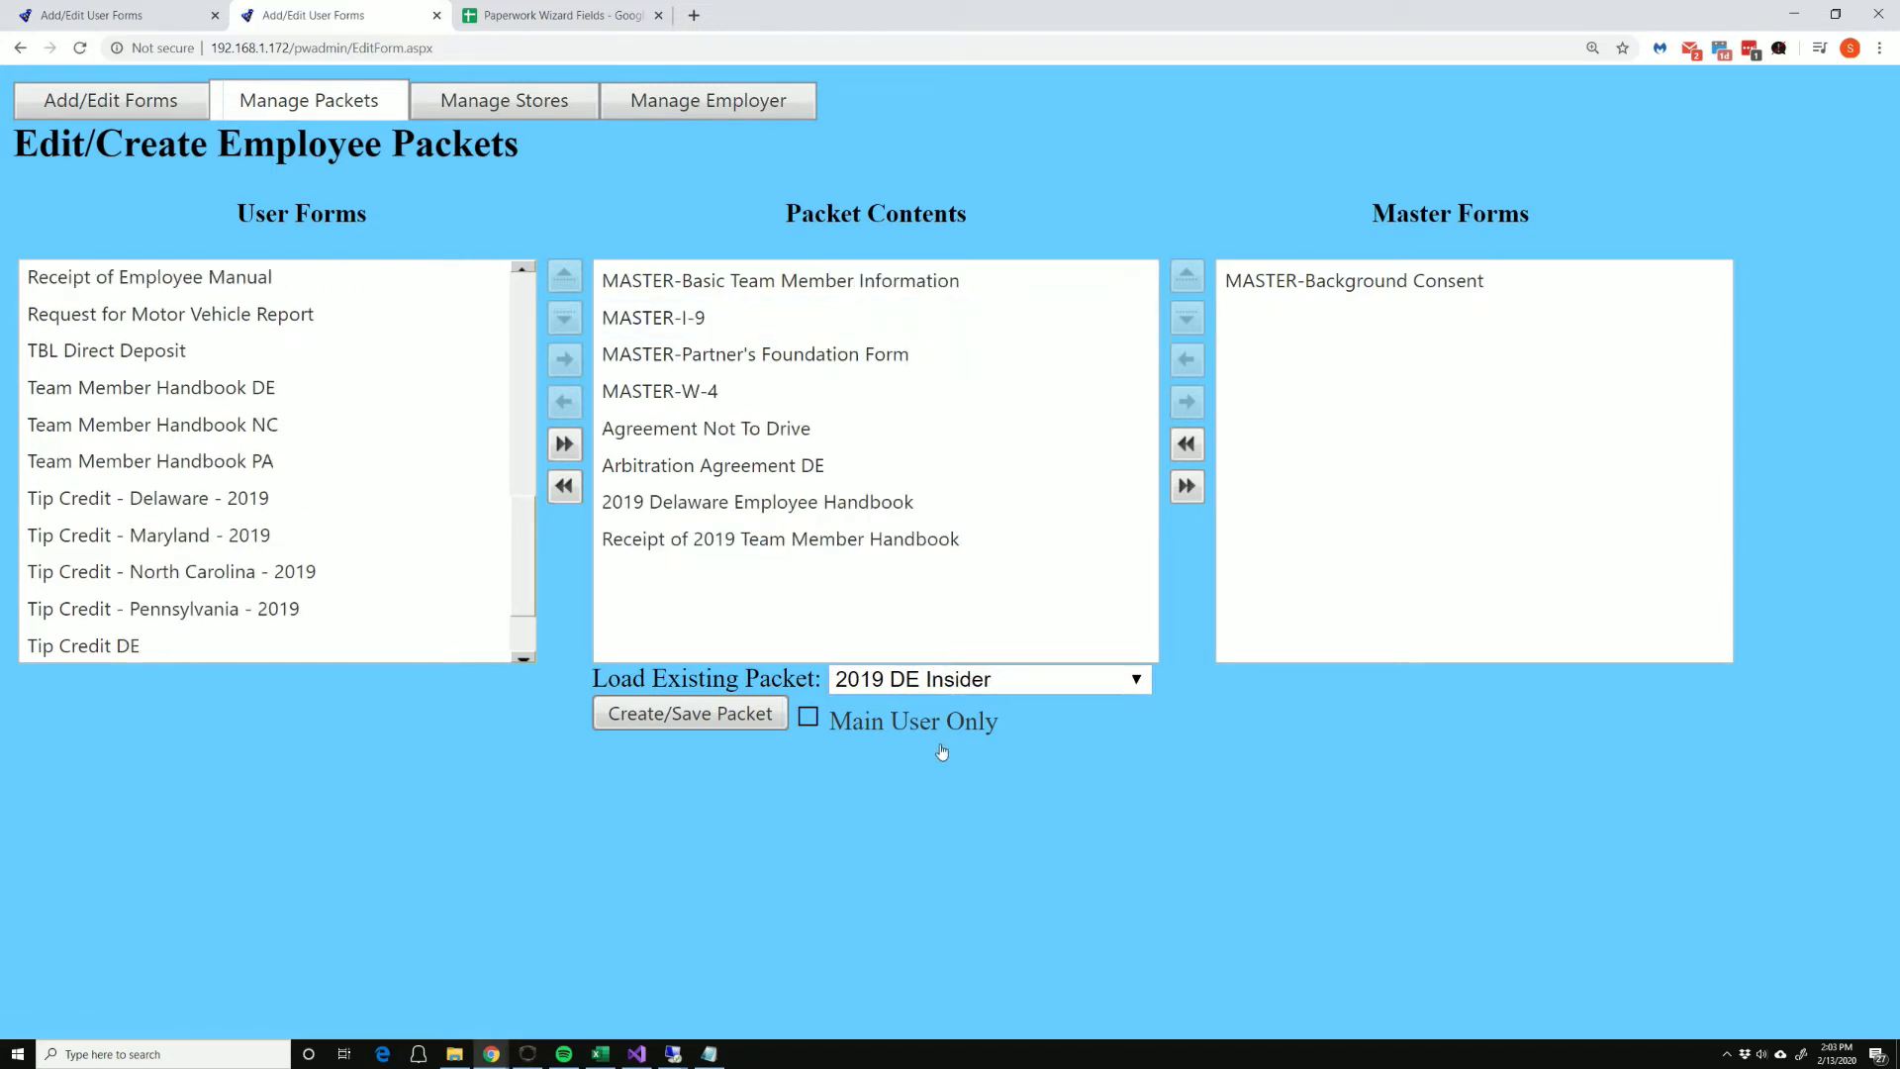
Step: Load the packets 2020 MVR/BG Consent Form, 2019 DE Driver and Termination in turn to compare their contents
{"action": "left_click", "coordinate": [956, 680]}
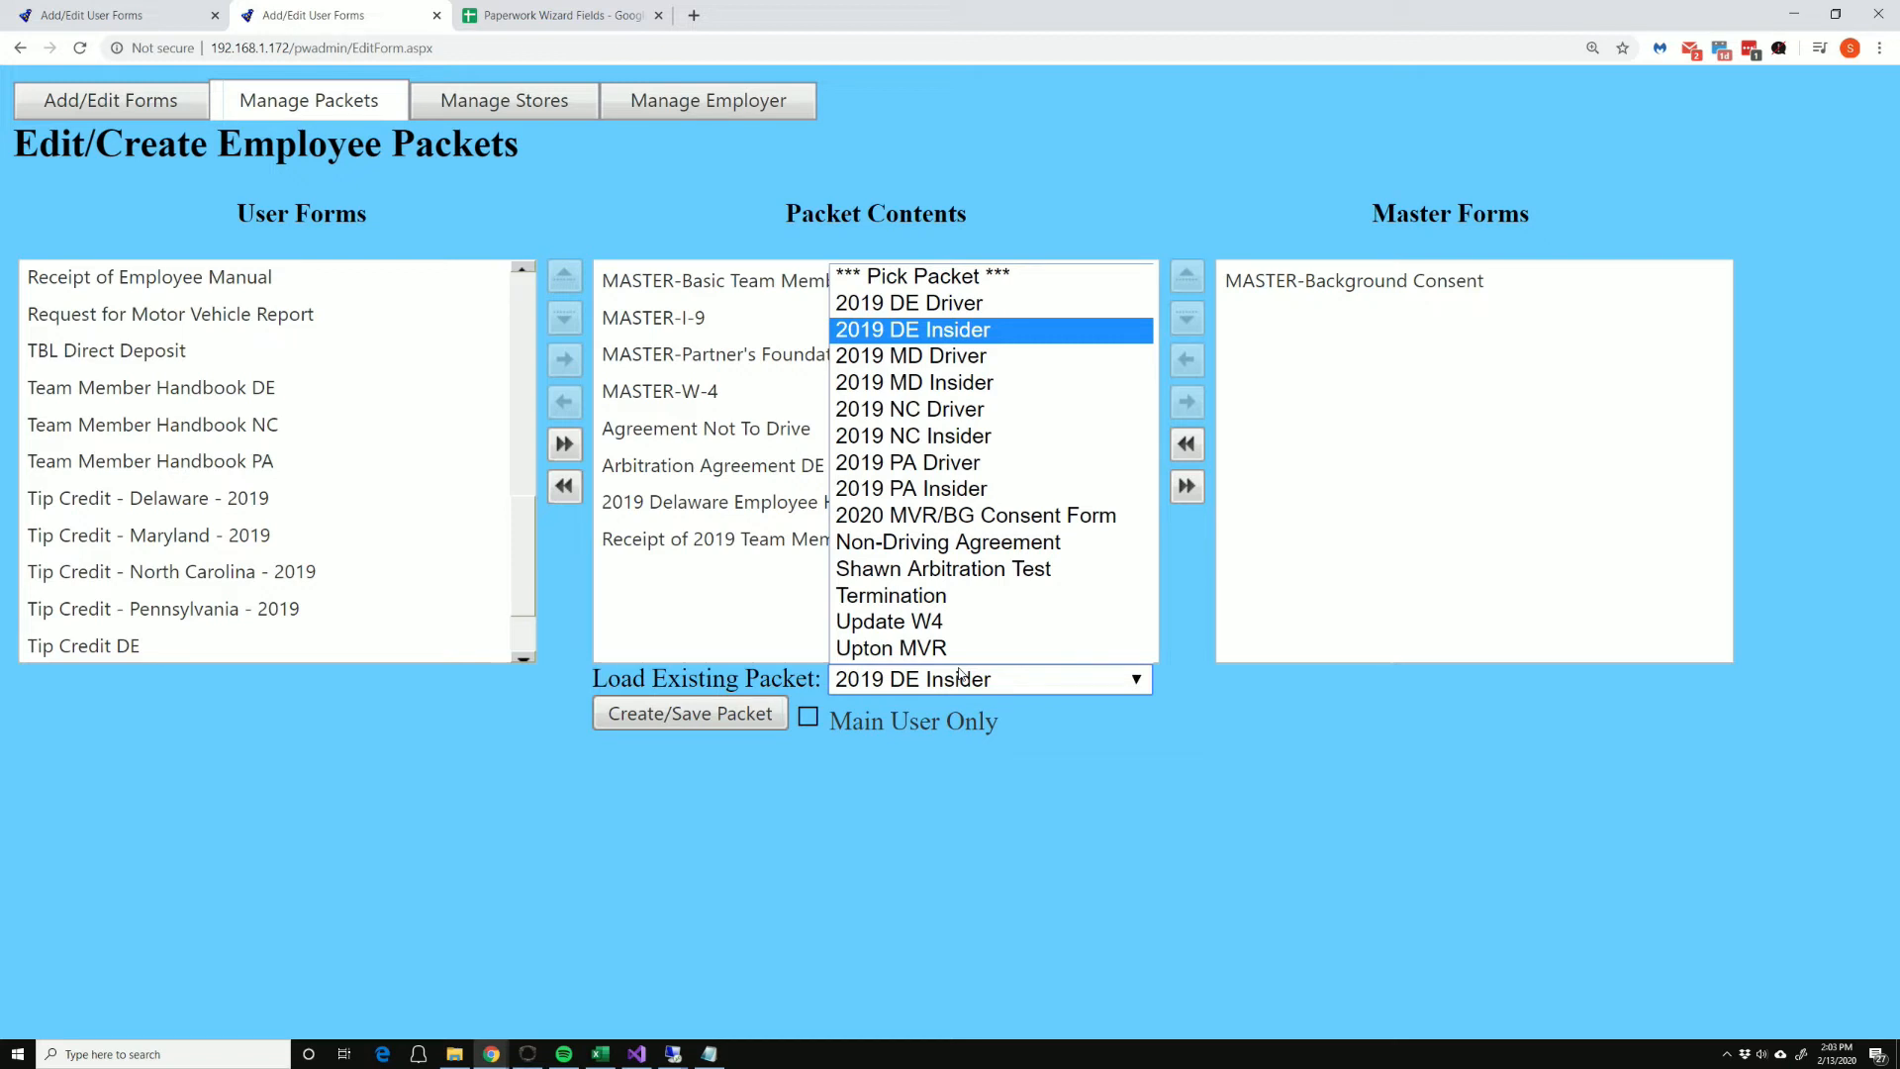
{"action": "left_click", "coordinate": [1022, 516]}
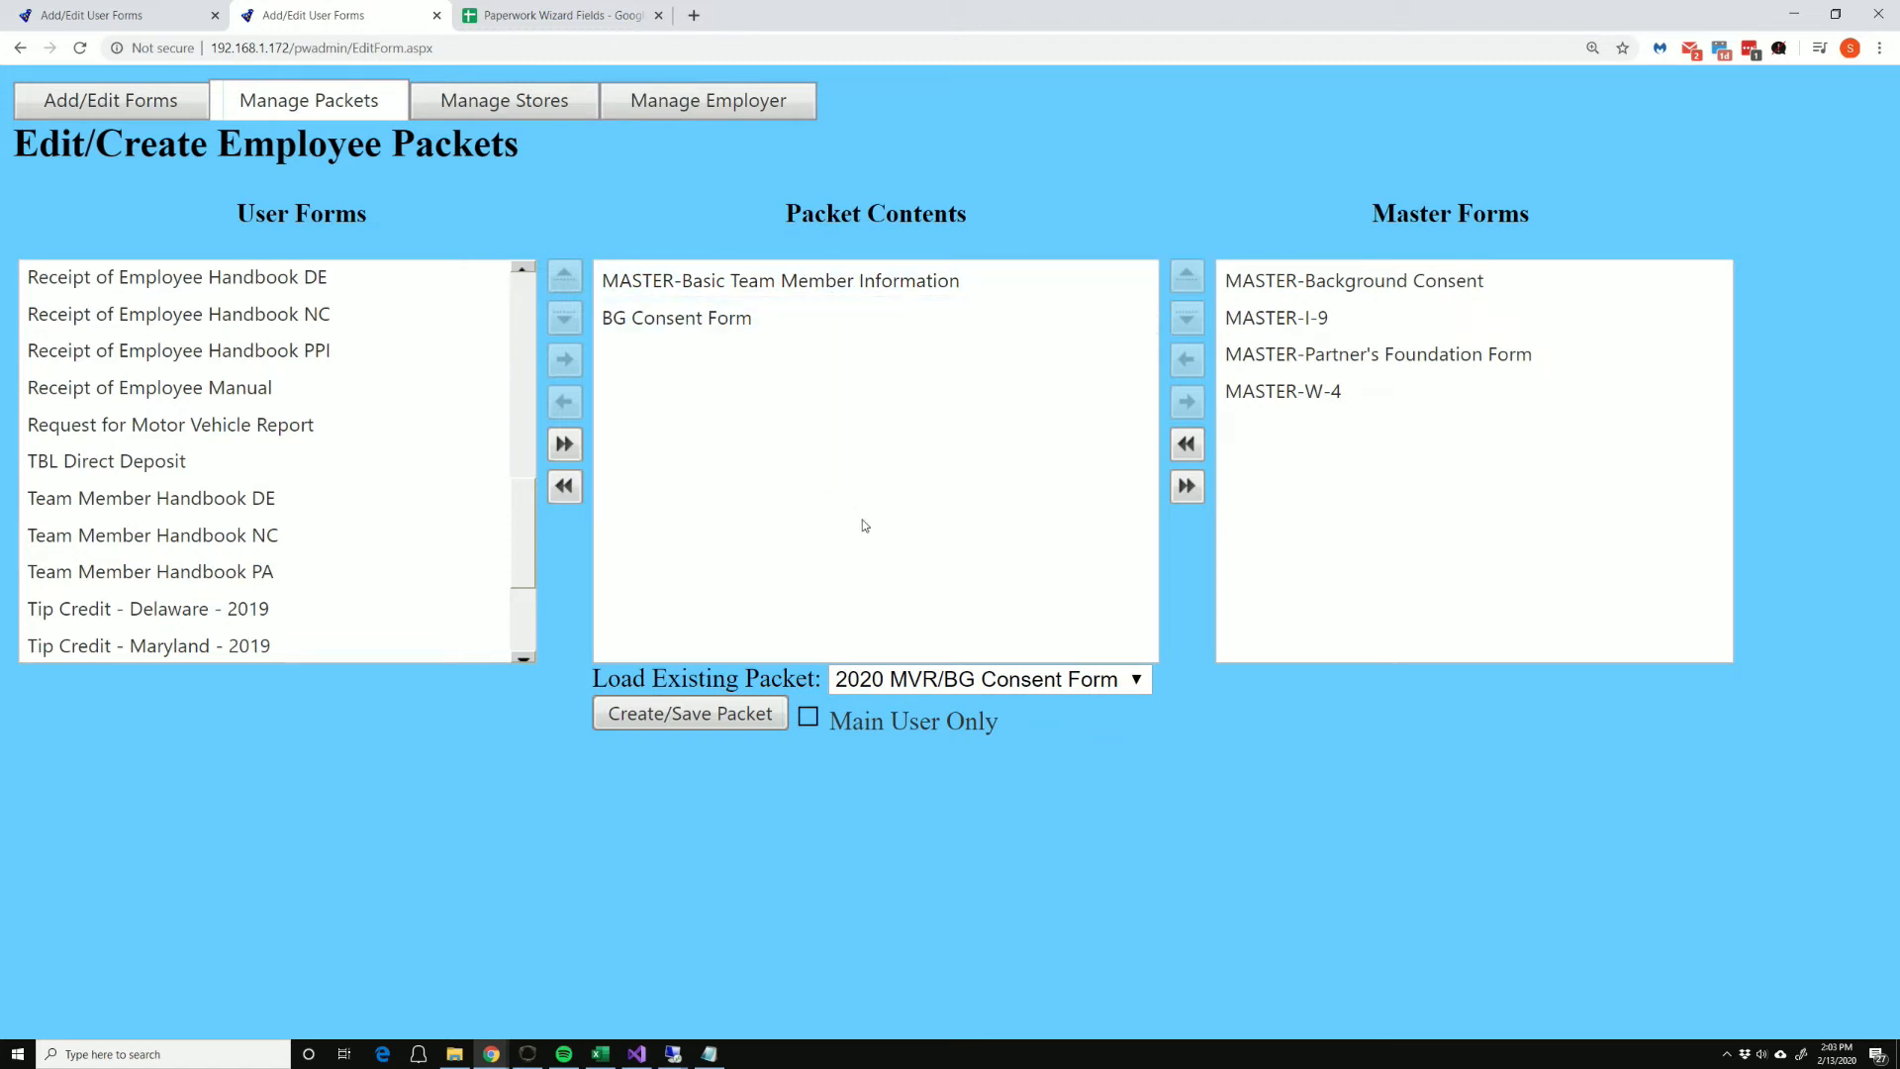
{"action": "left_click", "coordinate": [1012, 693]}
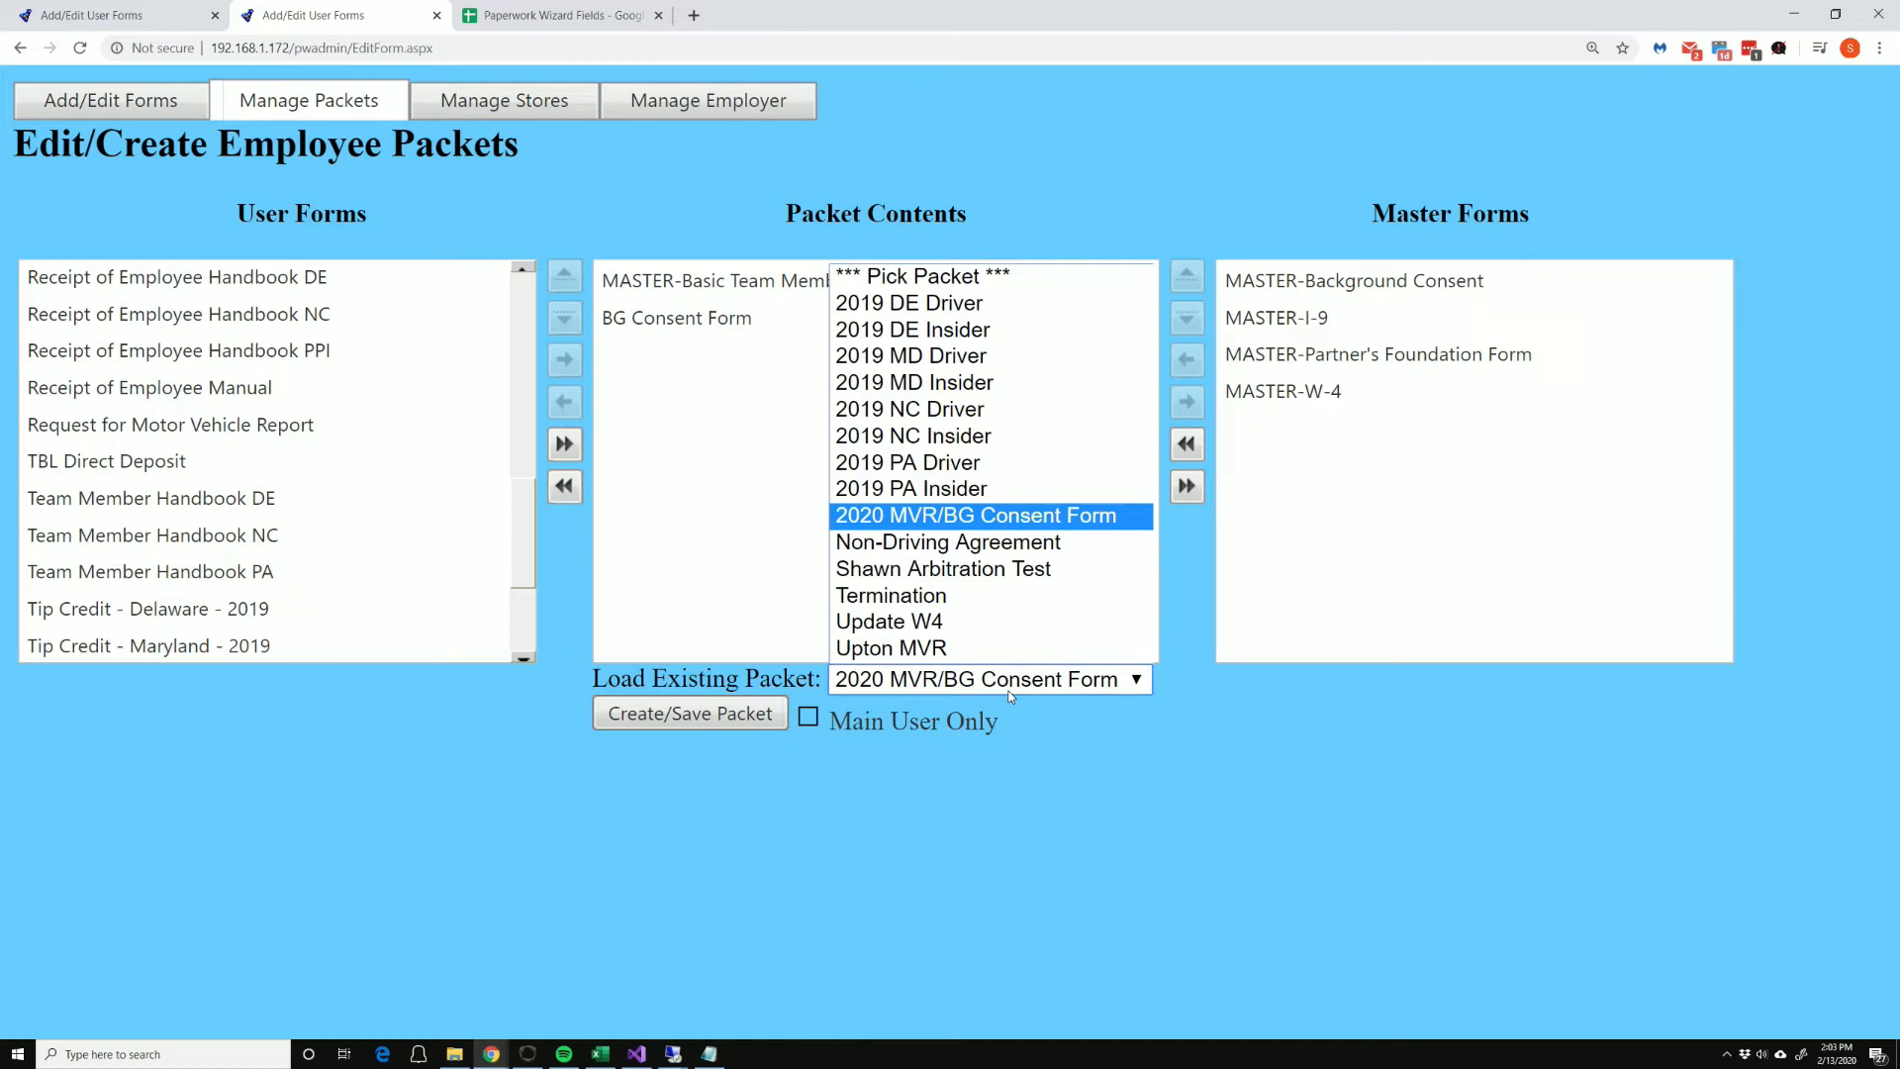
{"action": "left_click", "coordinate": [961, 313]}
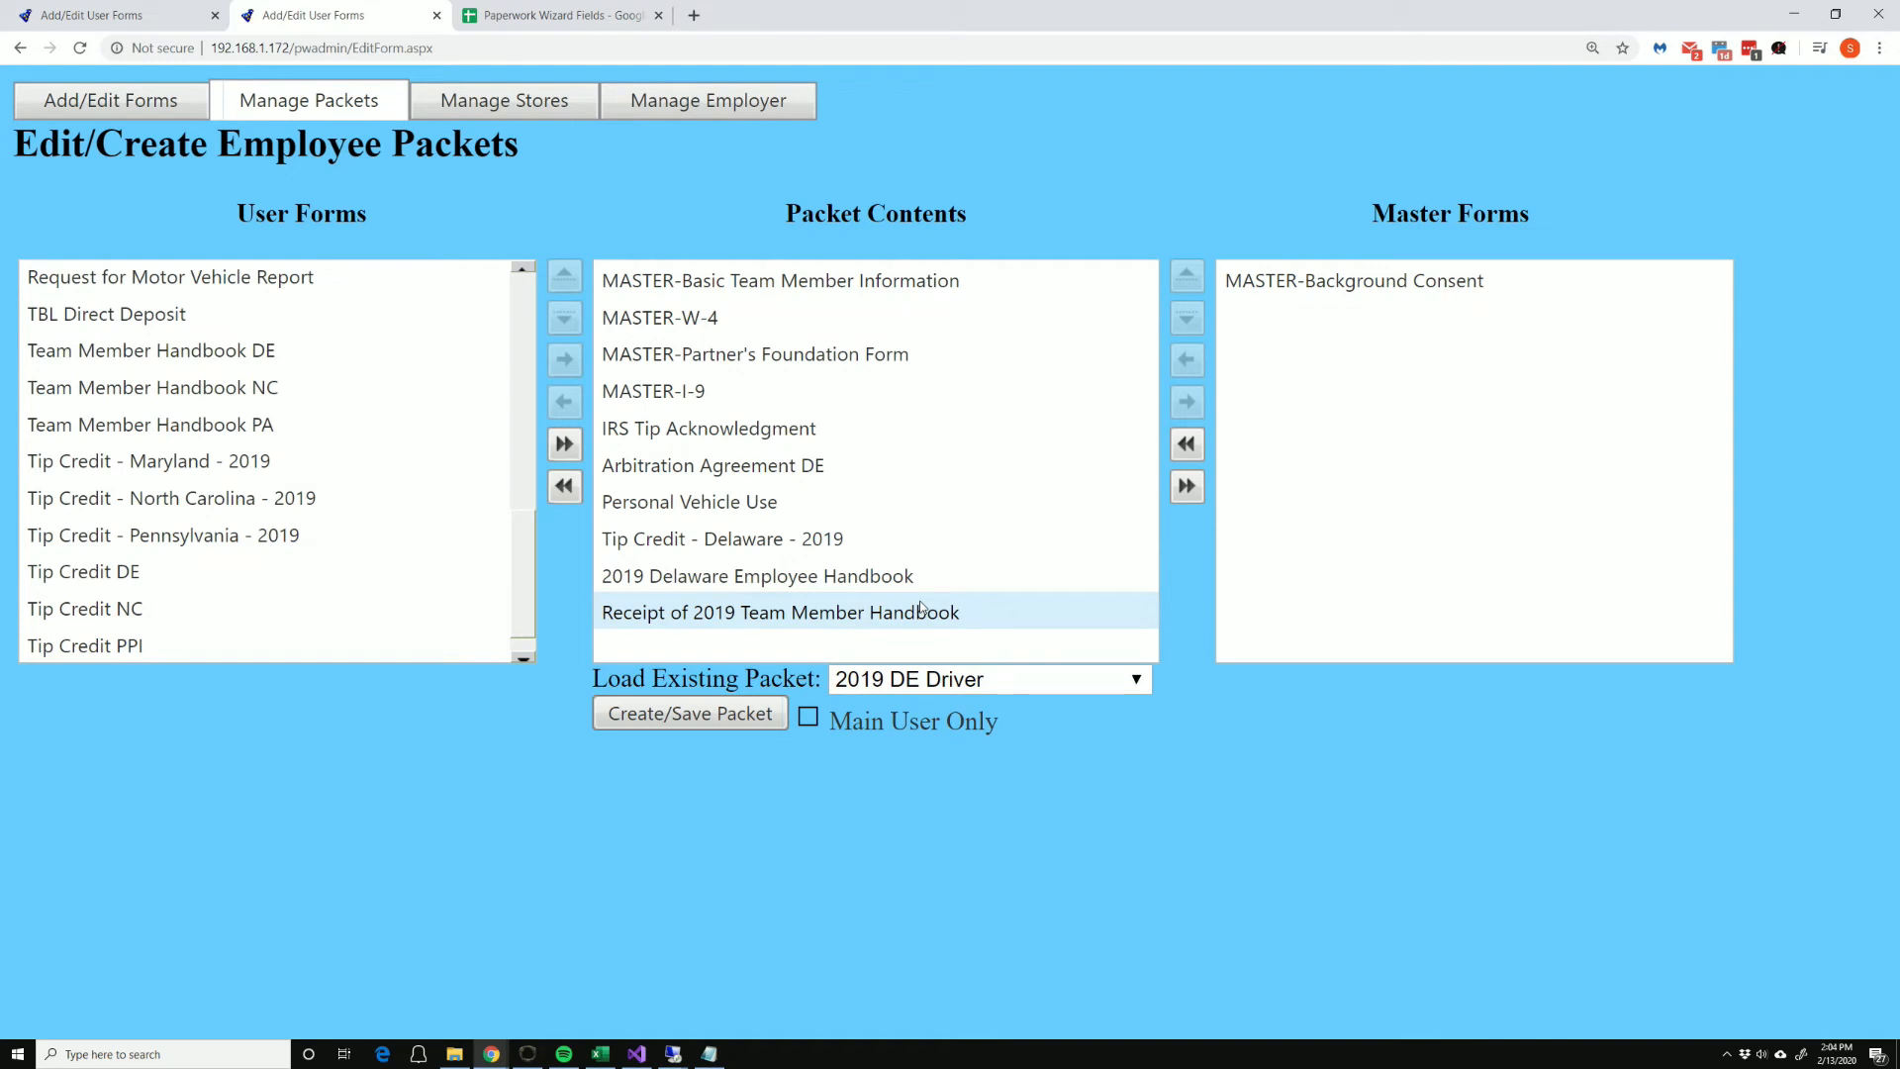
{"action": "left_click", "coordinate": [940, 679]}
{"action": "left_click", "coordinate": [990, 591]}
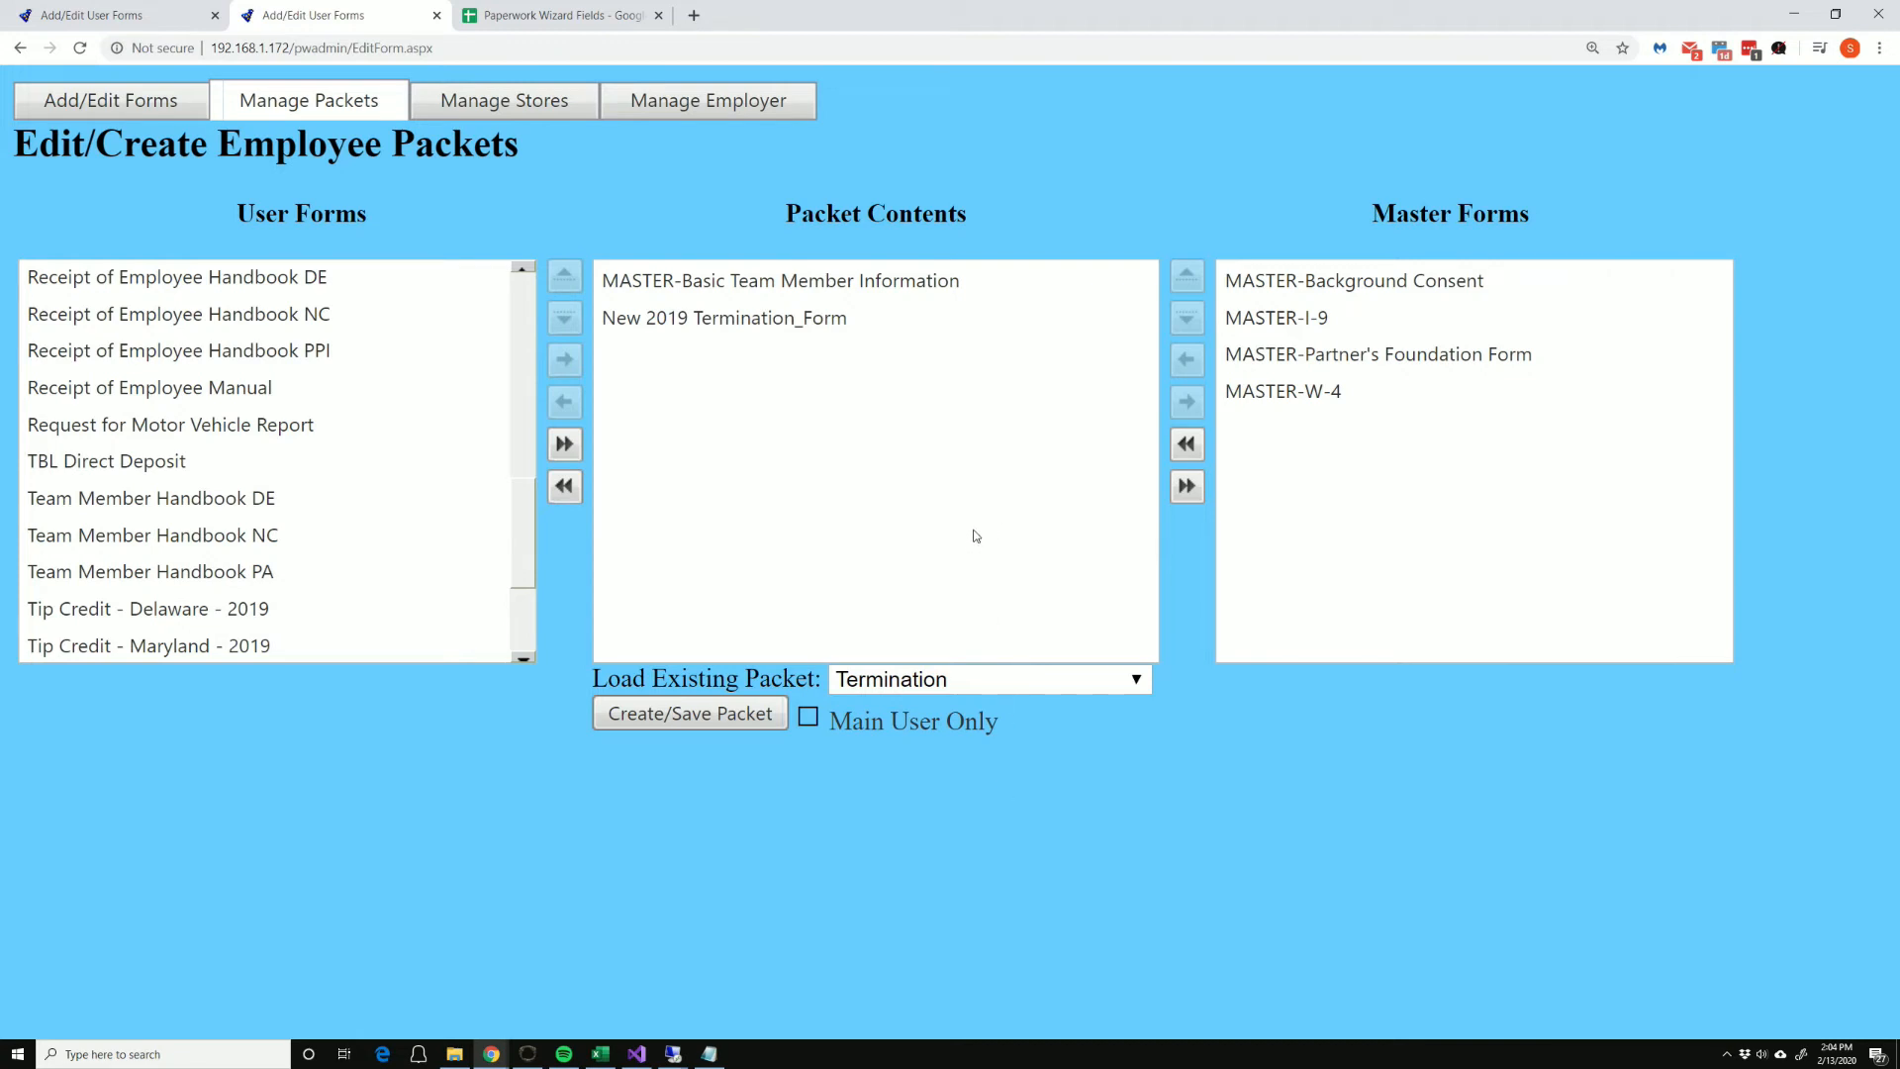
Step: On the thewizardline.com packet management page, add MASTER-Basic Team Member Information and PdfFormExample to the packet contents
{"action": "left_click", "coordinate": [158, 20]}
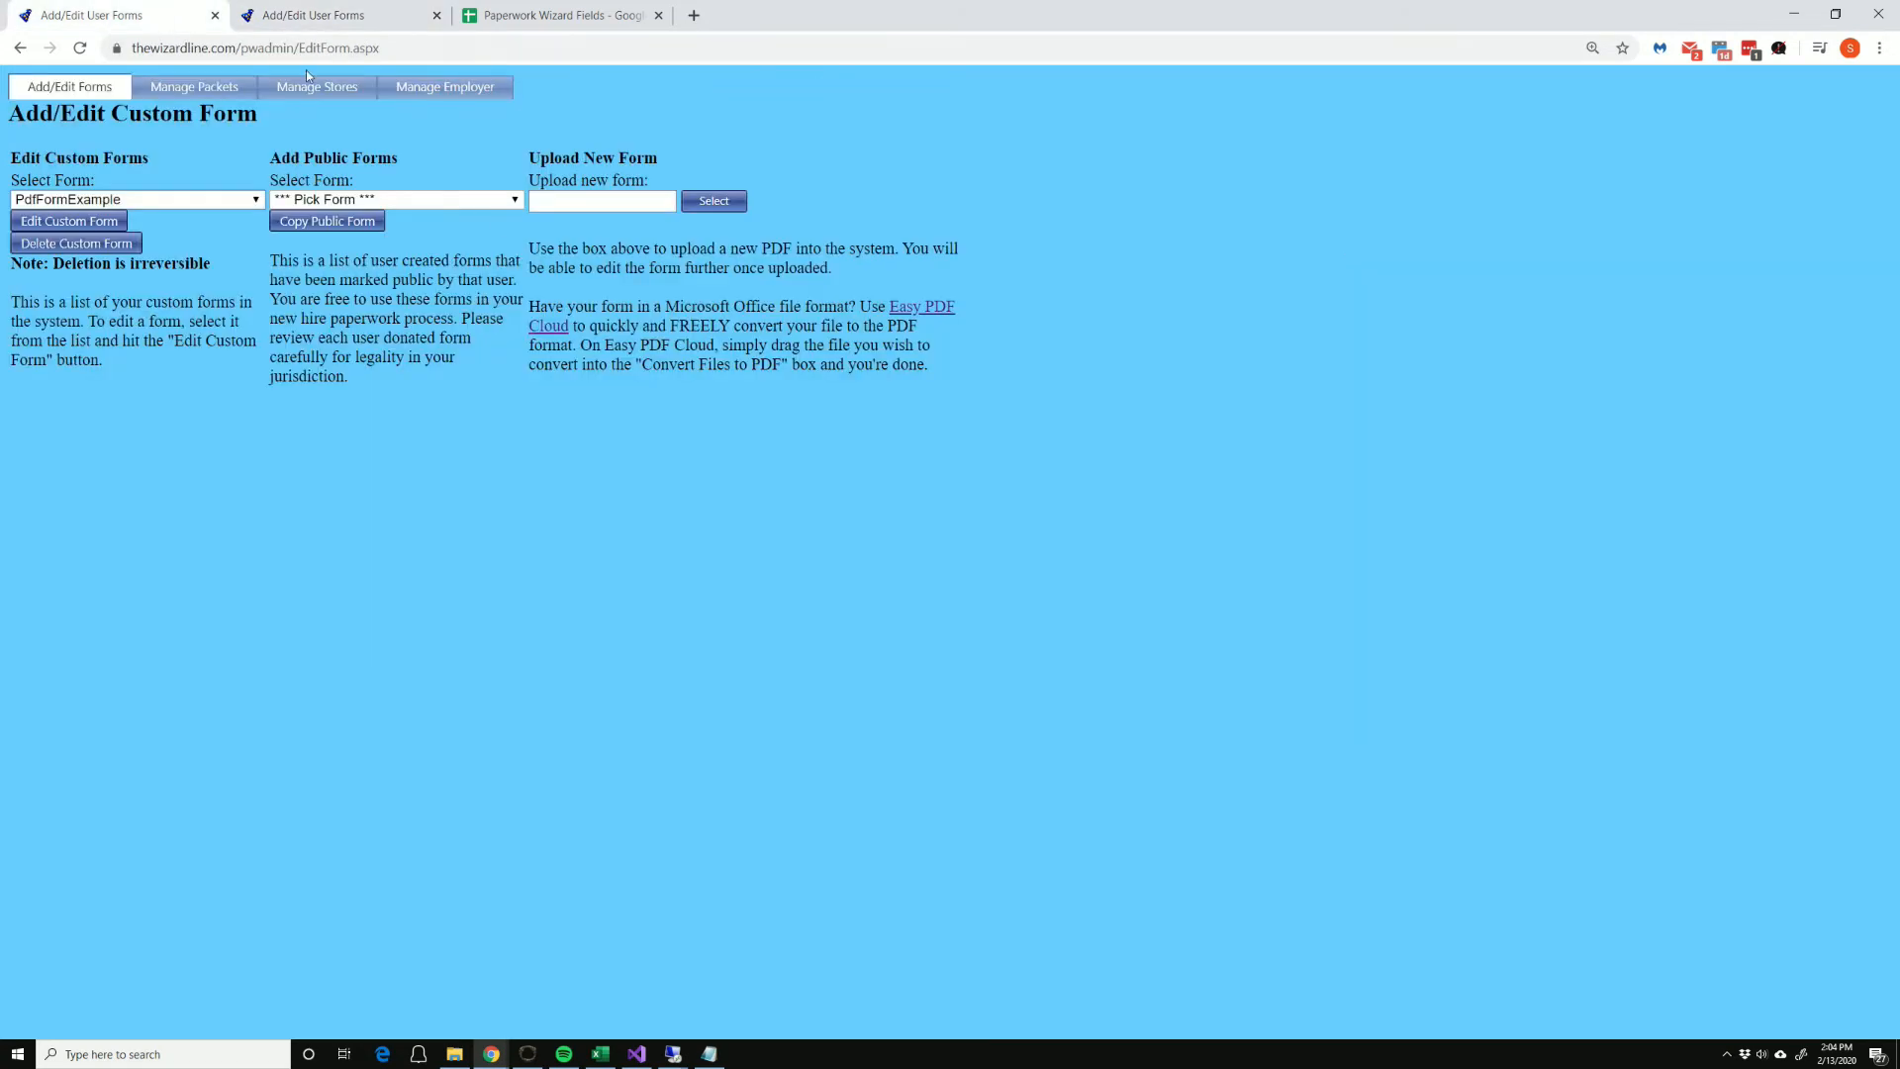
{"action": "left_click", "coordinate": [194, 86]}
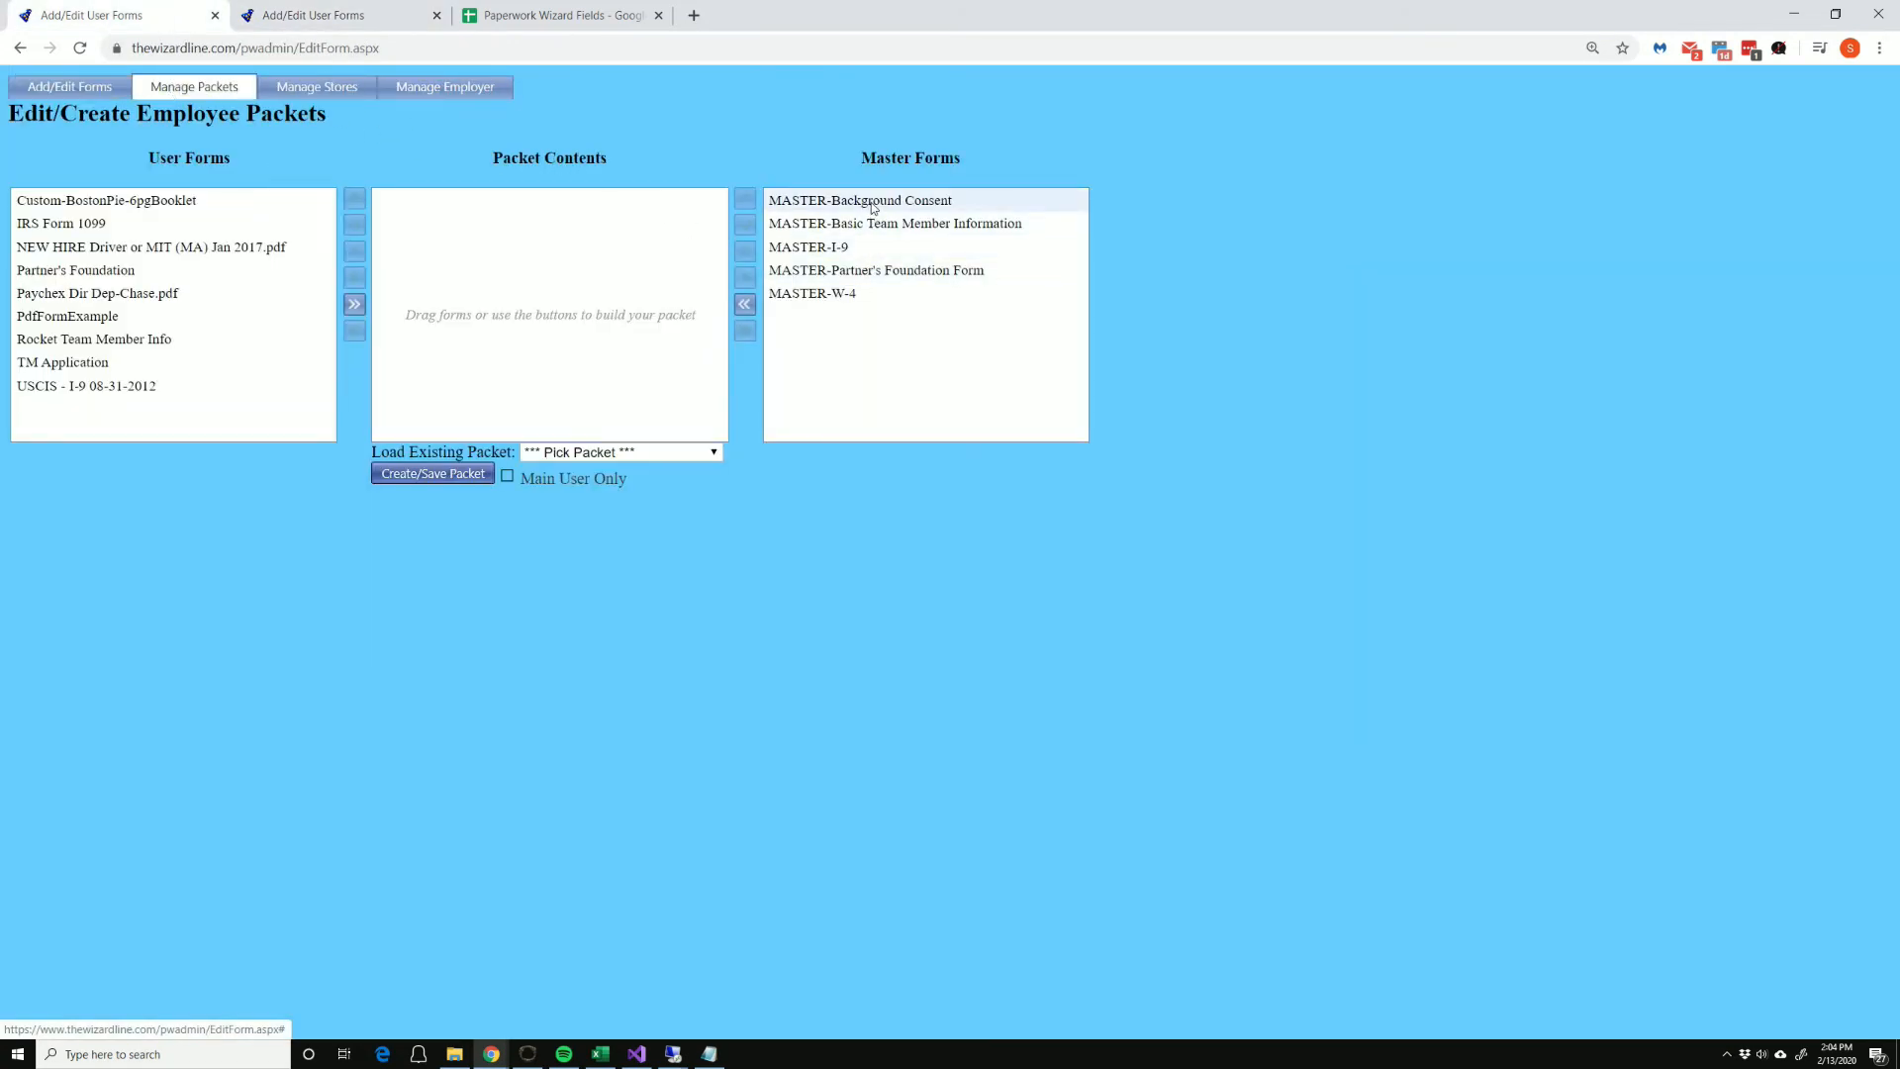
{"action": "left_click_drag", "start_coordinate": [859, 208], "coordinate": [526, 220]}
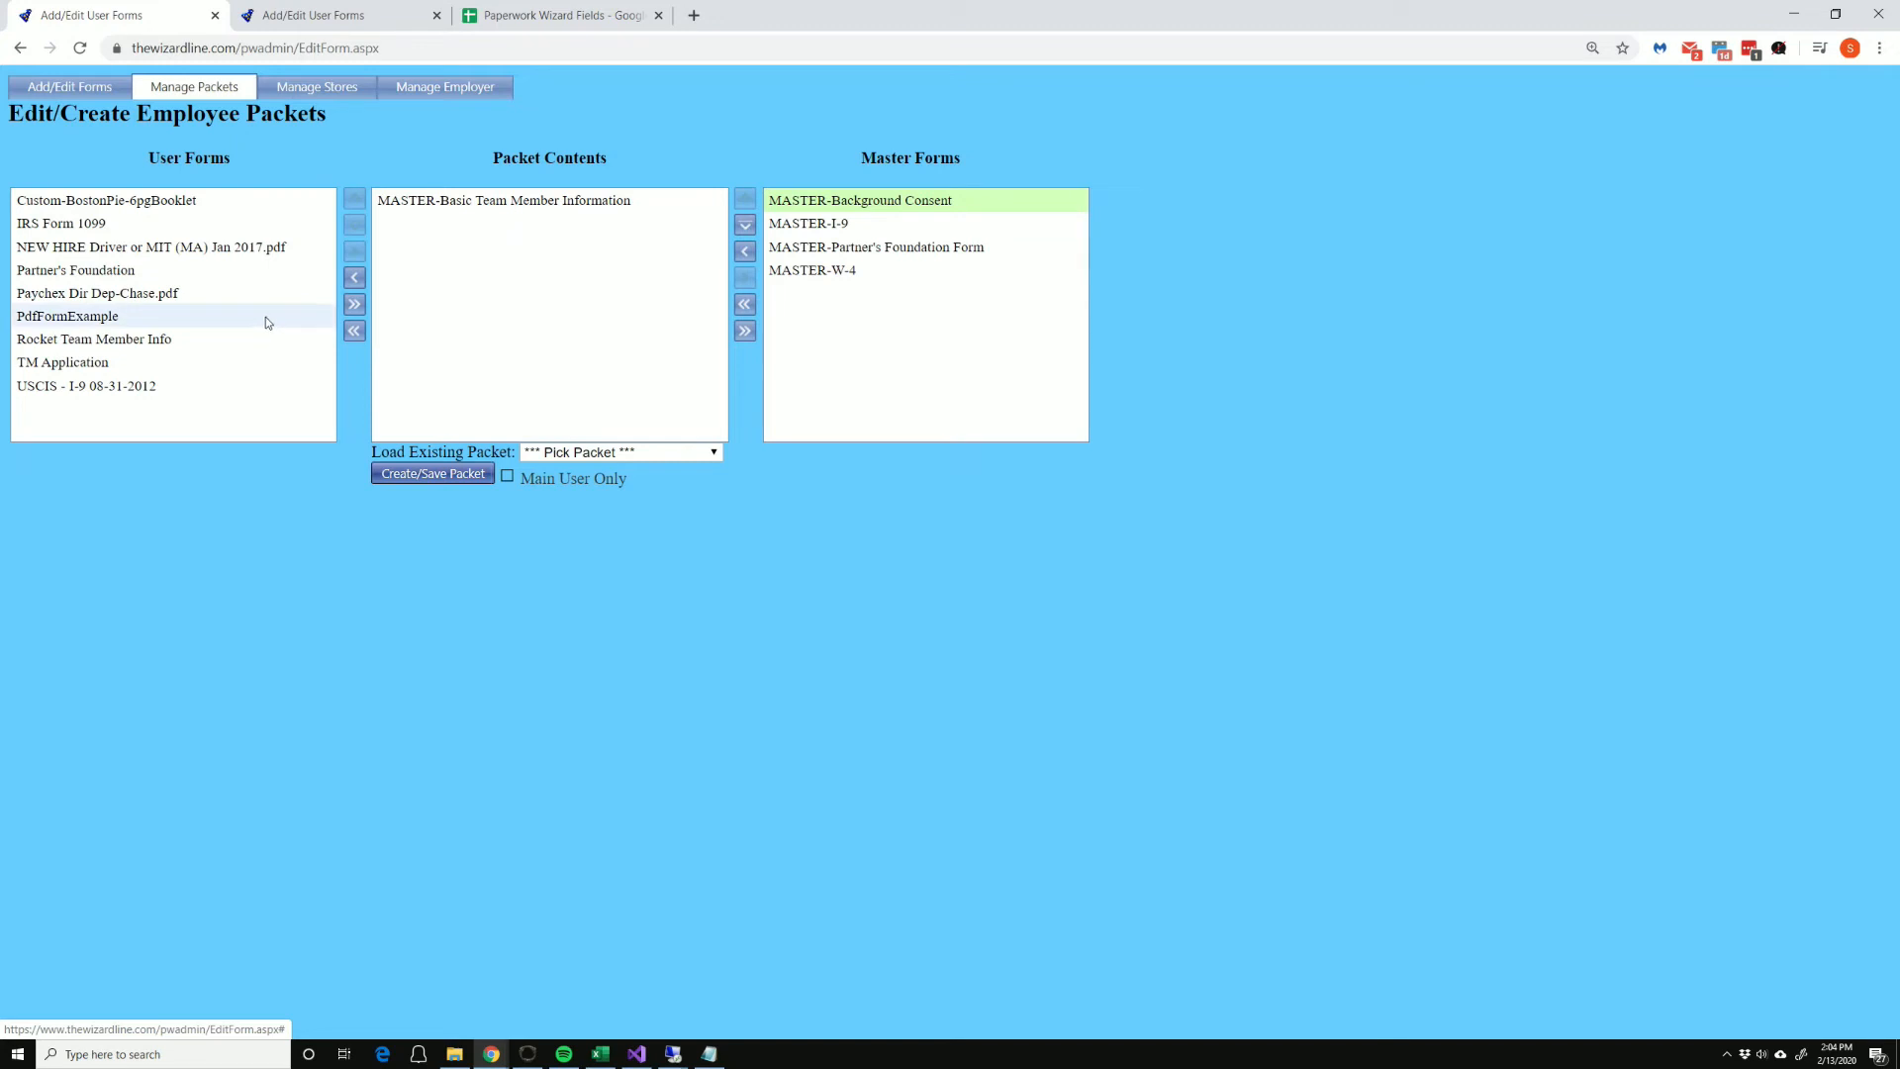
{"action": "left_click_drag", "start_coordinate": [117, 319], "coordinate": [568, 375]}
Step: Save the assembled forms as a new packet named Demo Packet
{"action": "left_click", "coordinate": [455, 472]}
{"action": "left_click_drag", "start_coordinate": [913, 596], "coordinate": [818, 594]}
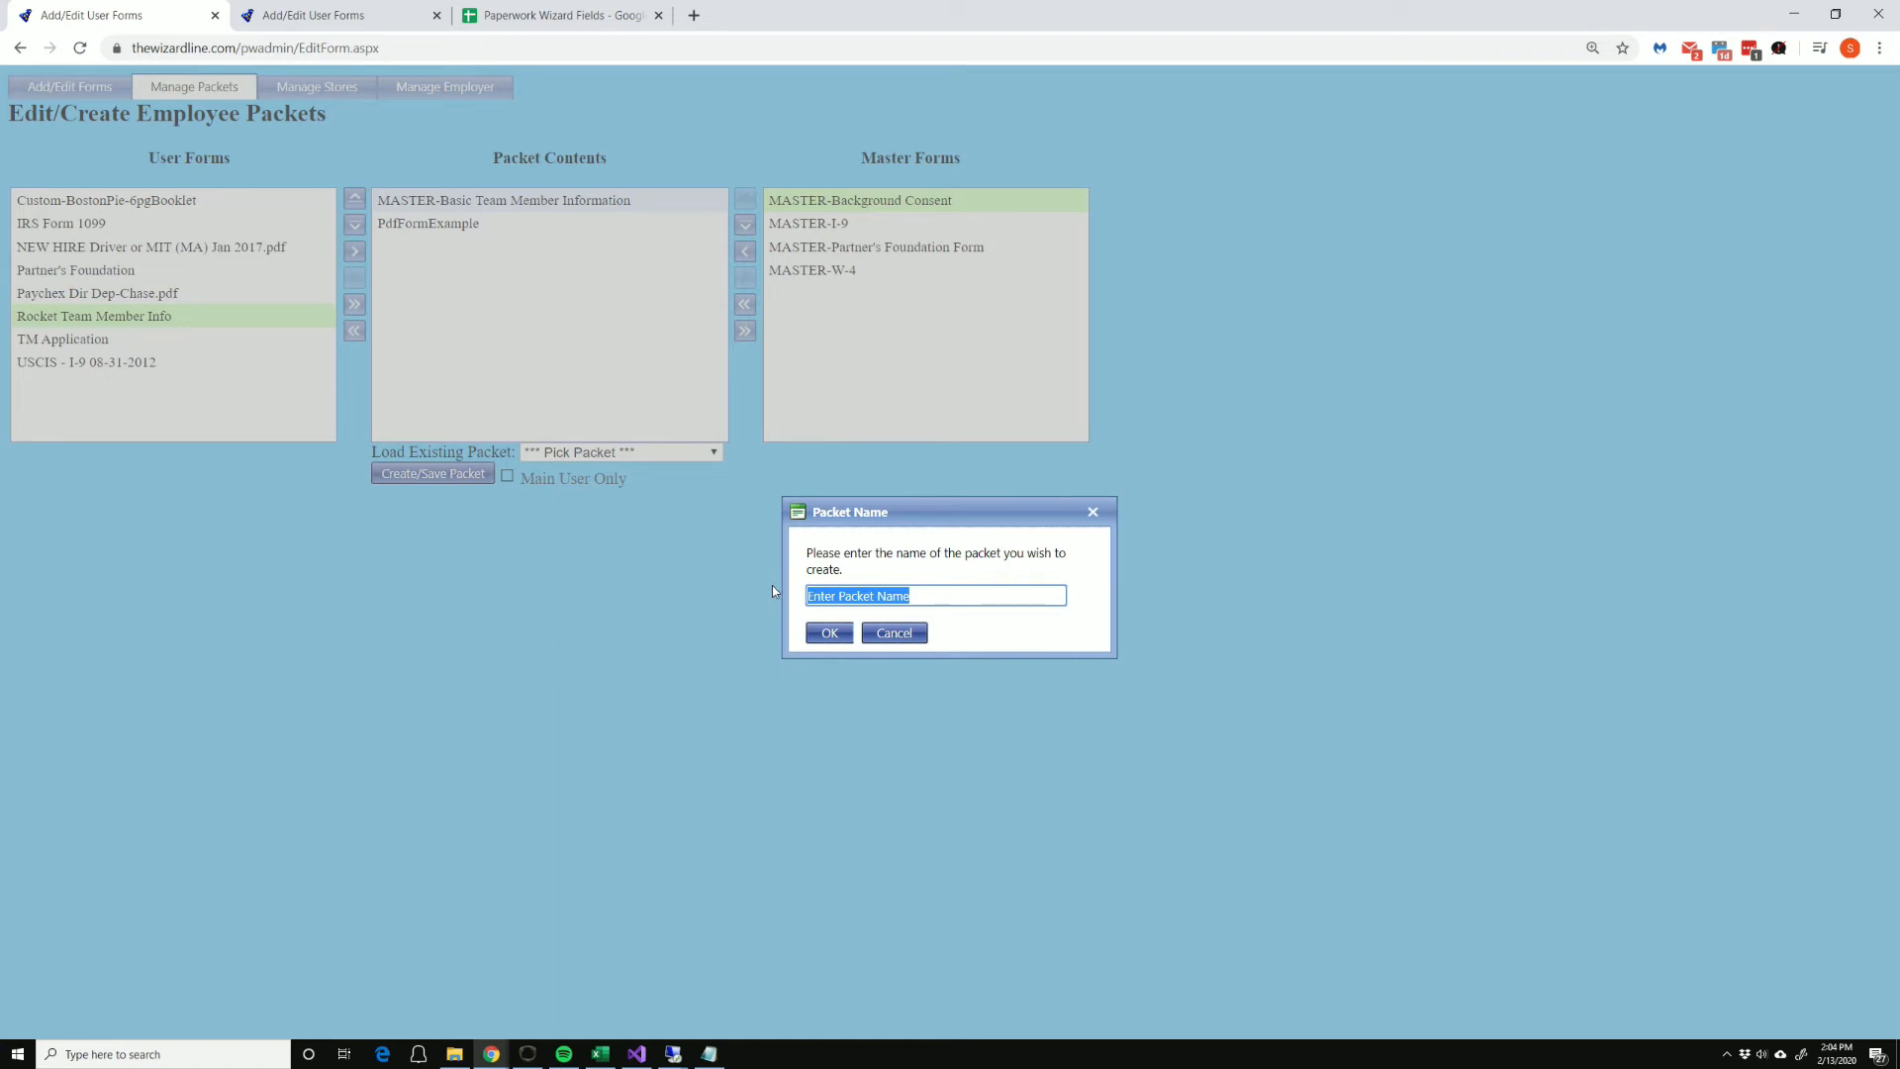
{"action": "type", "text": "TDemo P"}
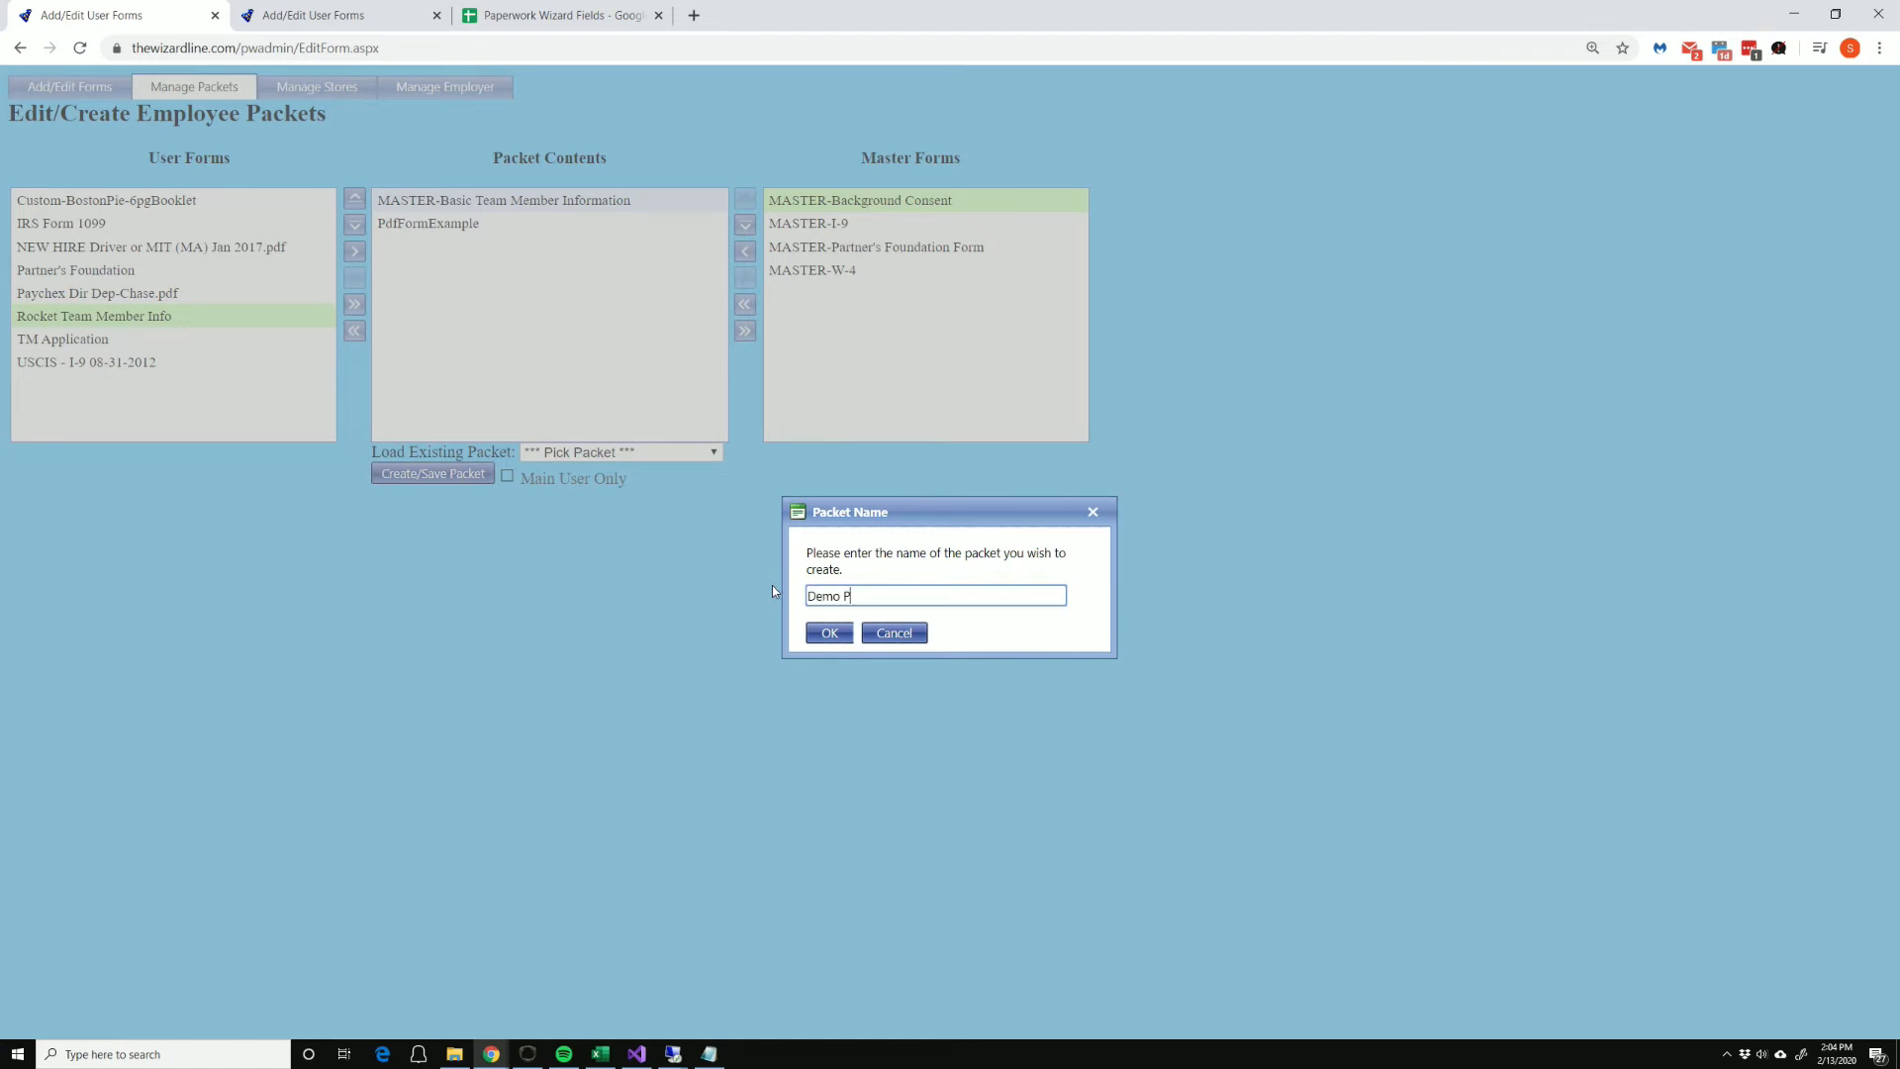
{"action": "type", "text": "acket"}
{"action": "left_click", "coordinate": [829, 635]}
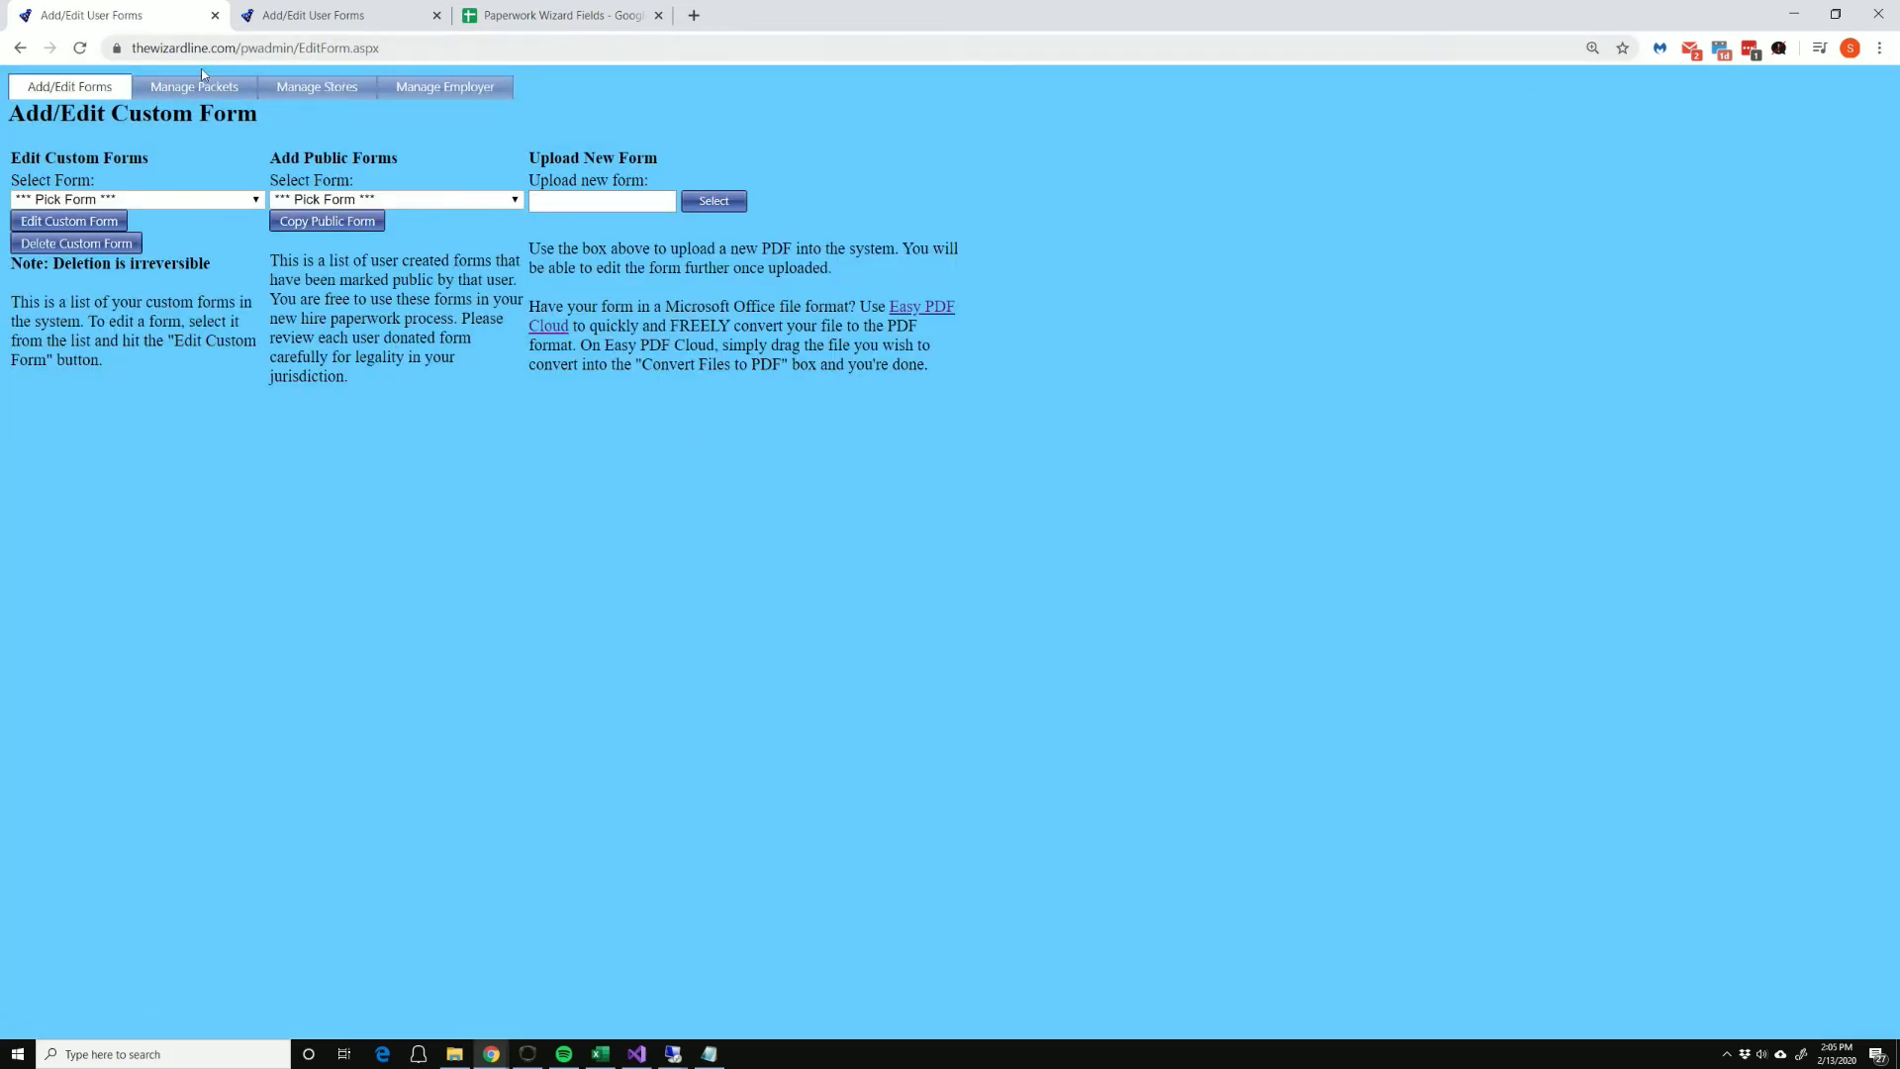
Step: Return to packet management, load Basic New Hire and Demo Packet in turn, and select PdfFormExample in the Demo Packet
{"action": "left_click", "coordinate": [194, 86]}
{"action": "left_click", "coordinate": [633, 452]}
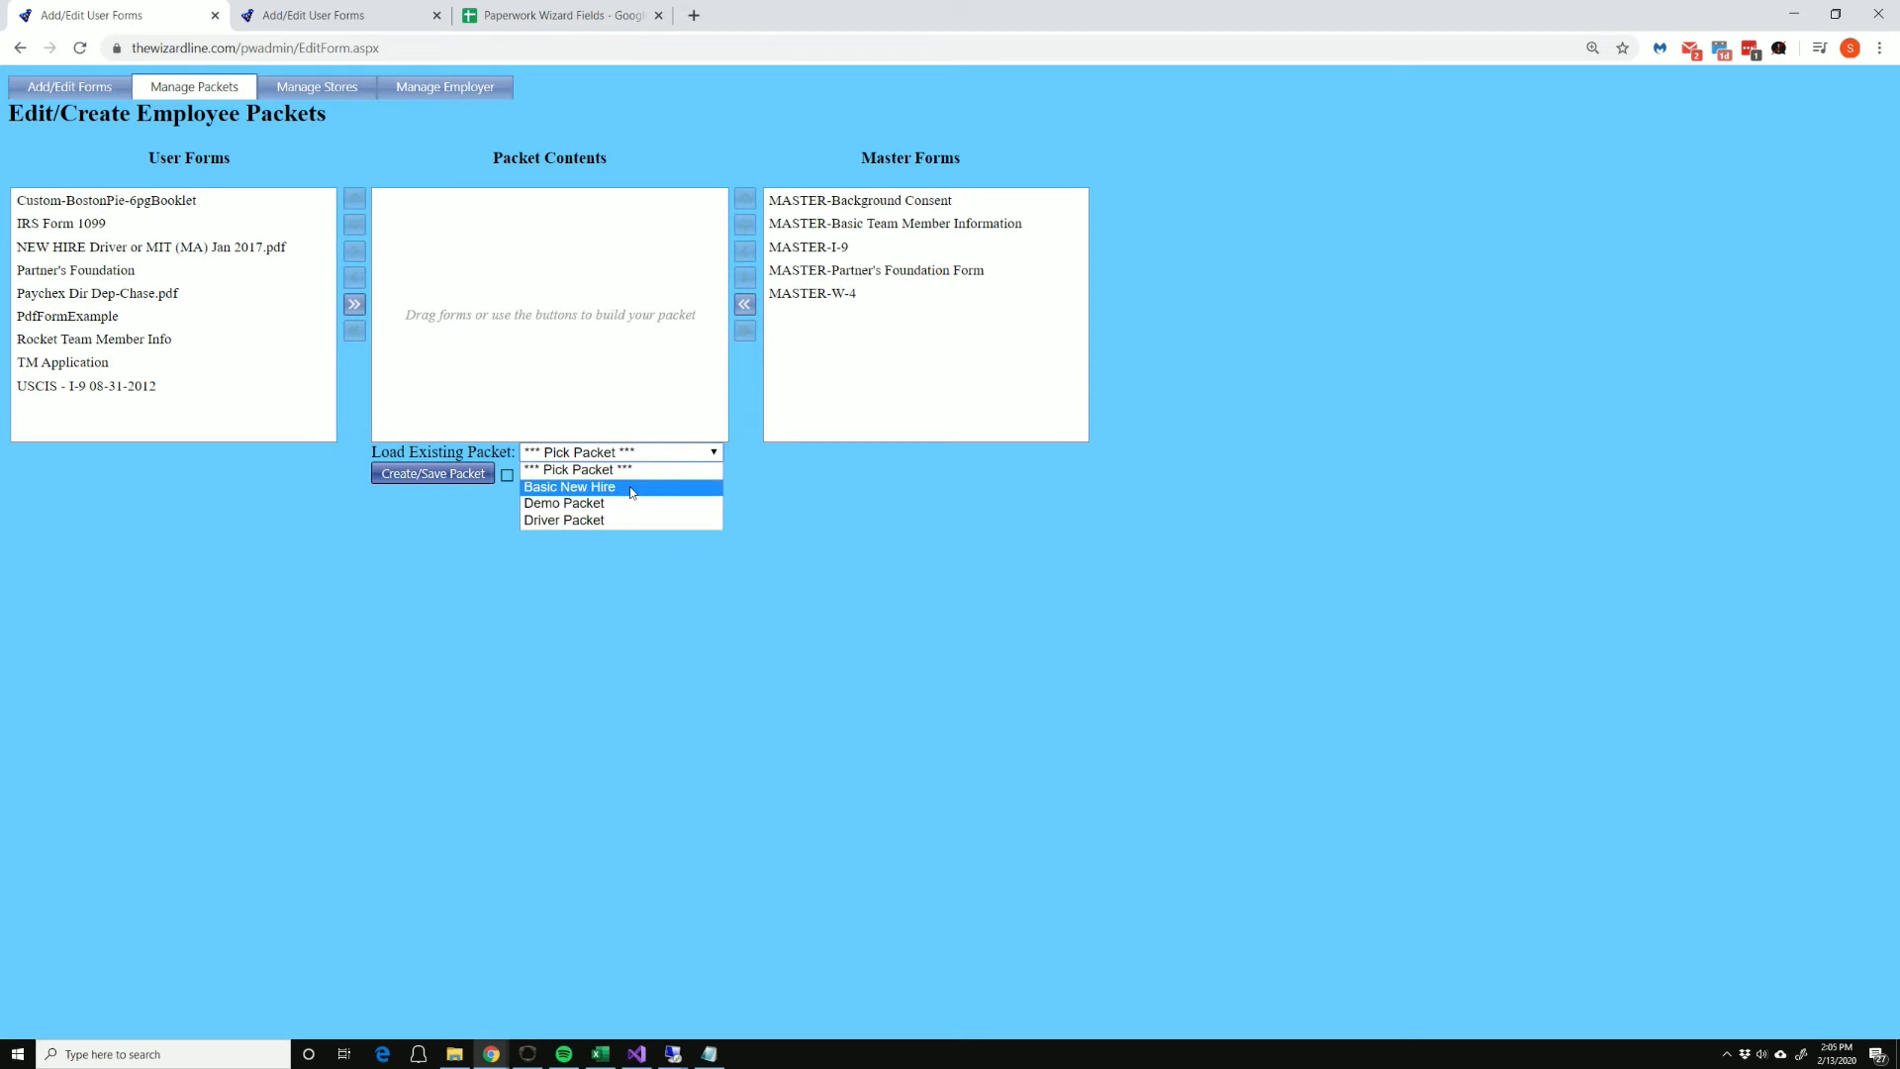
{"action": "left_click", "coordinate": [613, 488]}
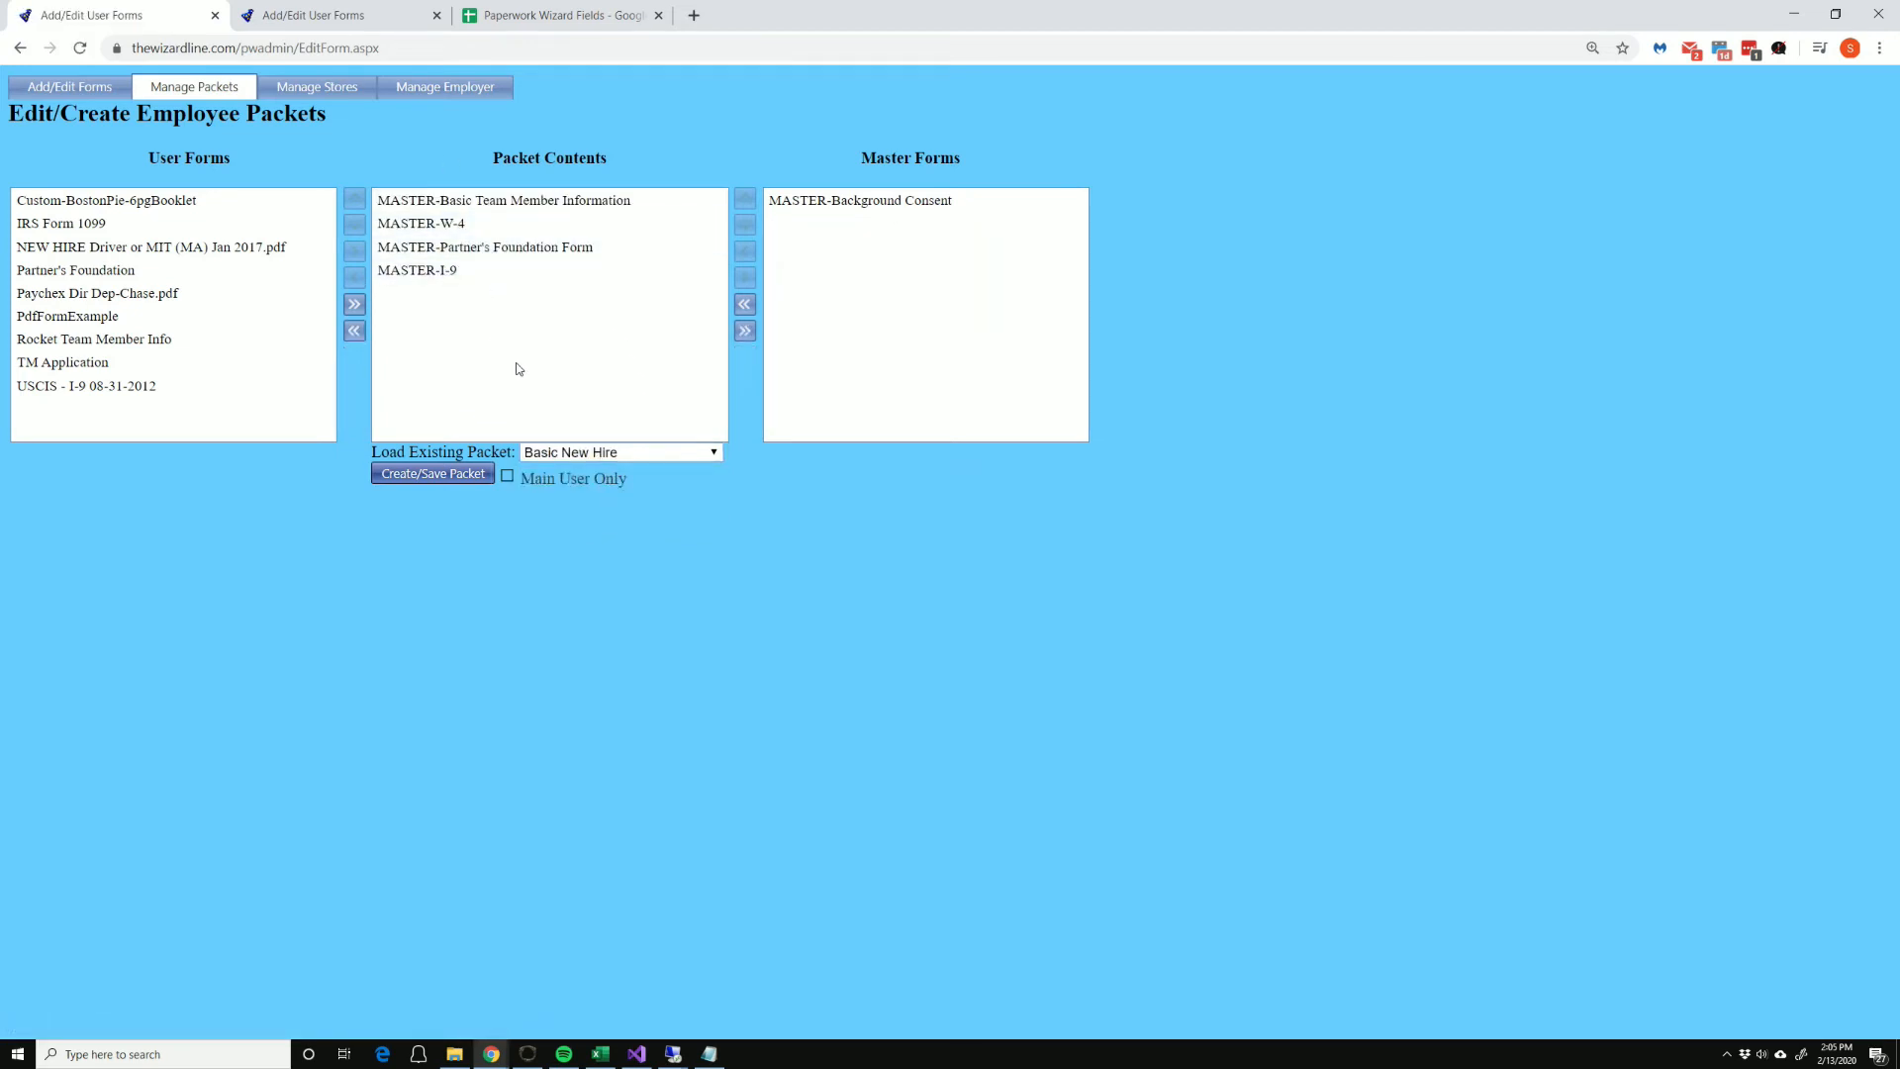
{"action": "left_click", "coordinate": [572, 451]}
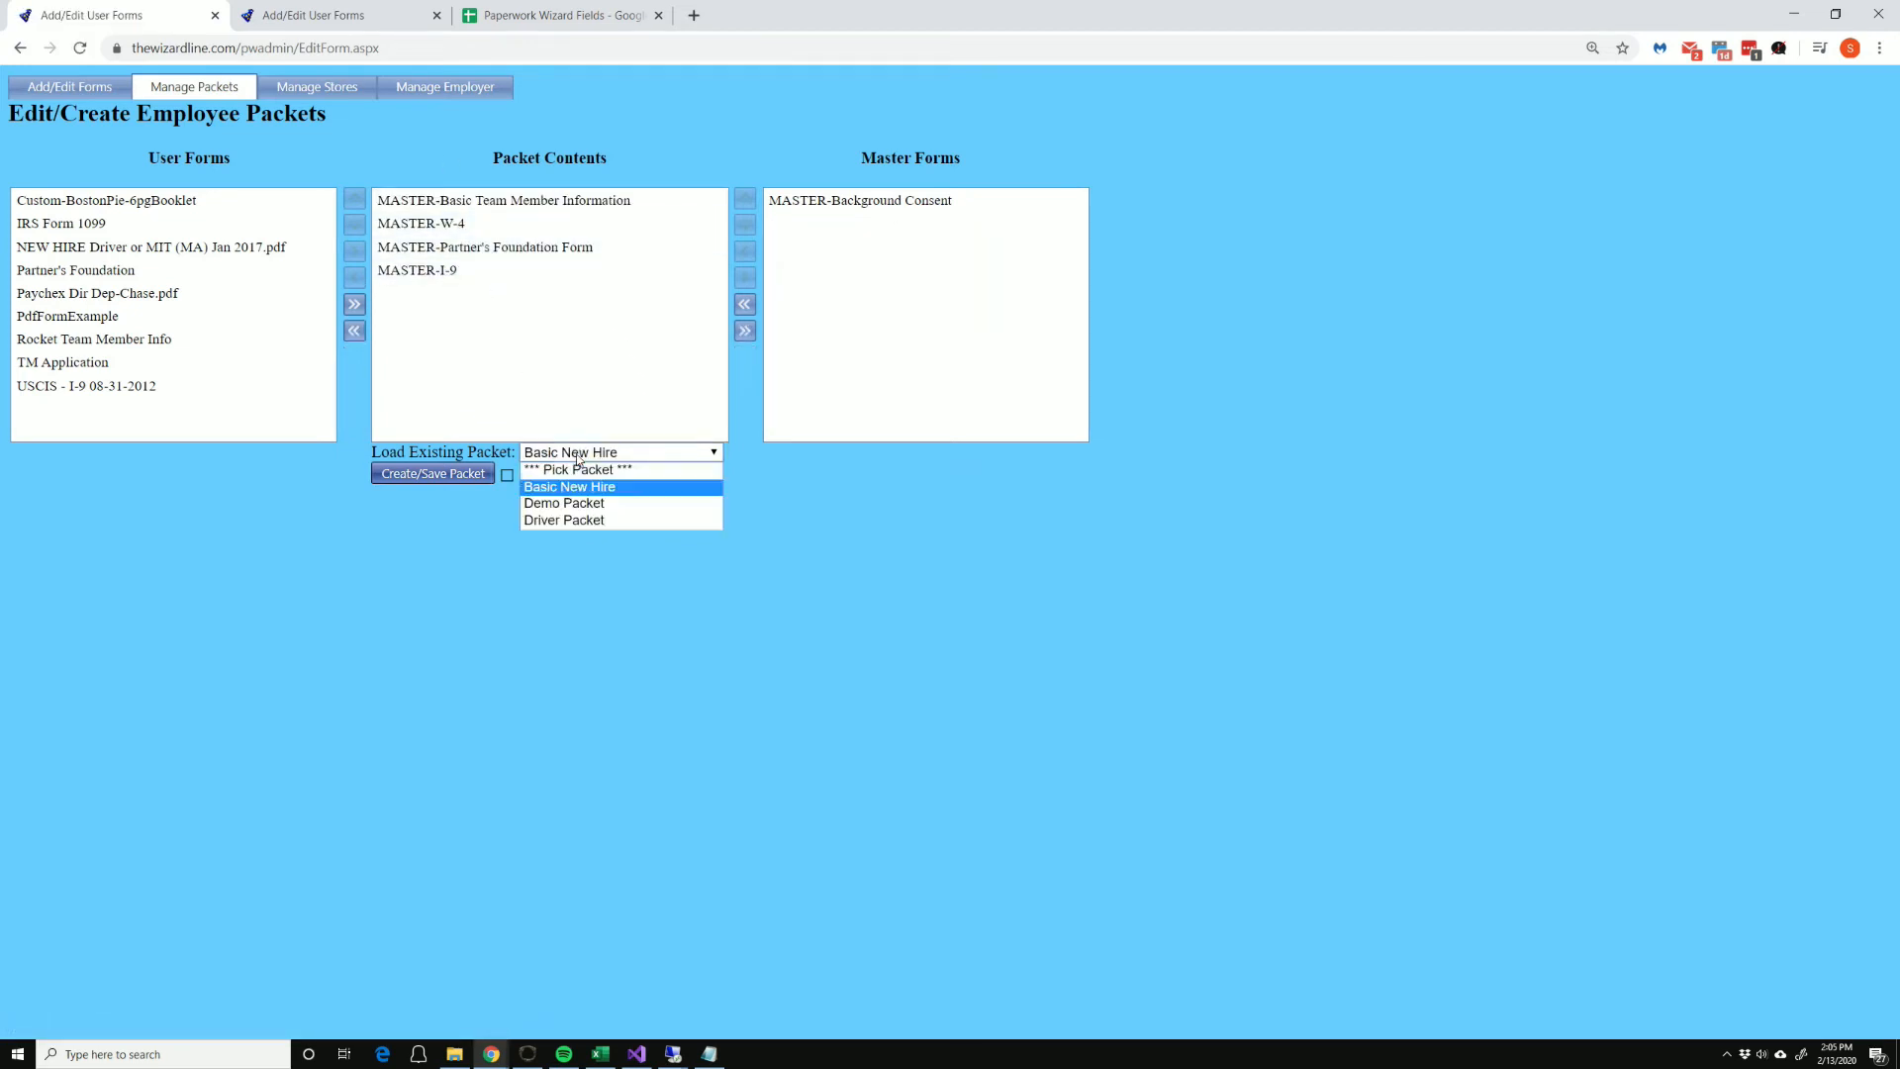
{"action": "left_click", "coordinate": [574, 509]}
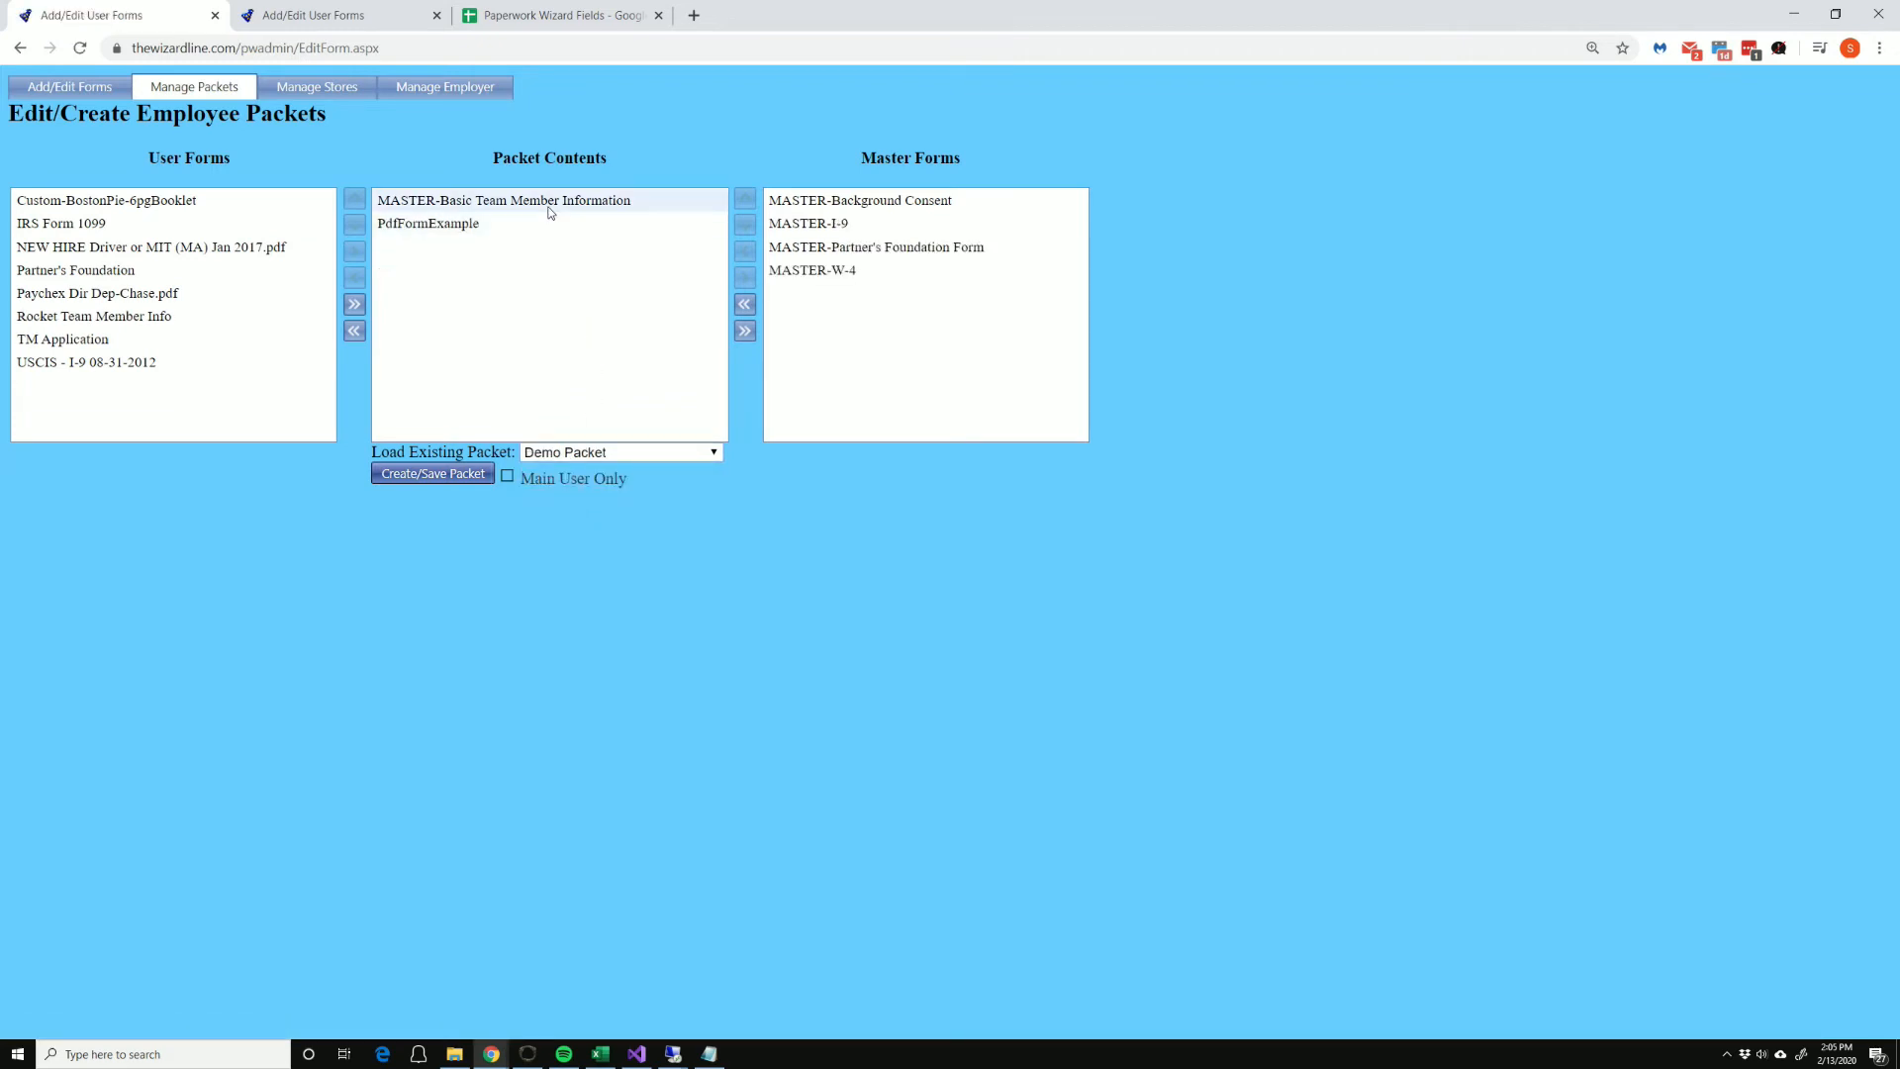
{"action": "left_click", "coordinate": [440, 227]}
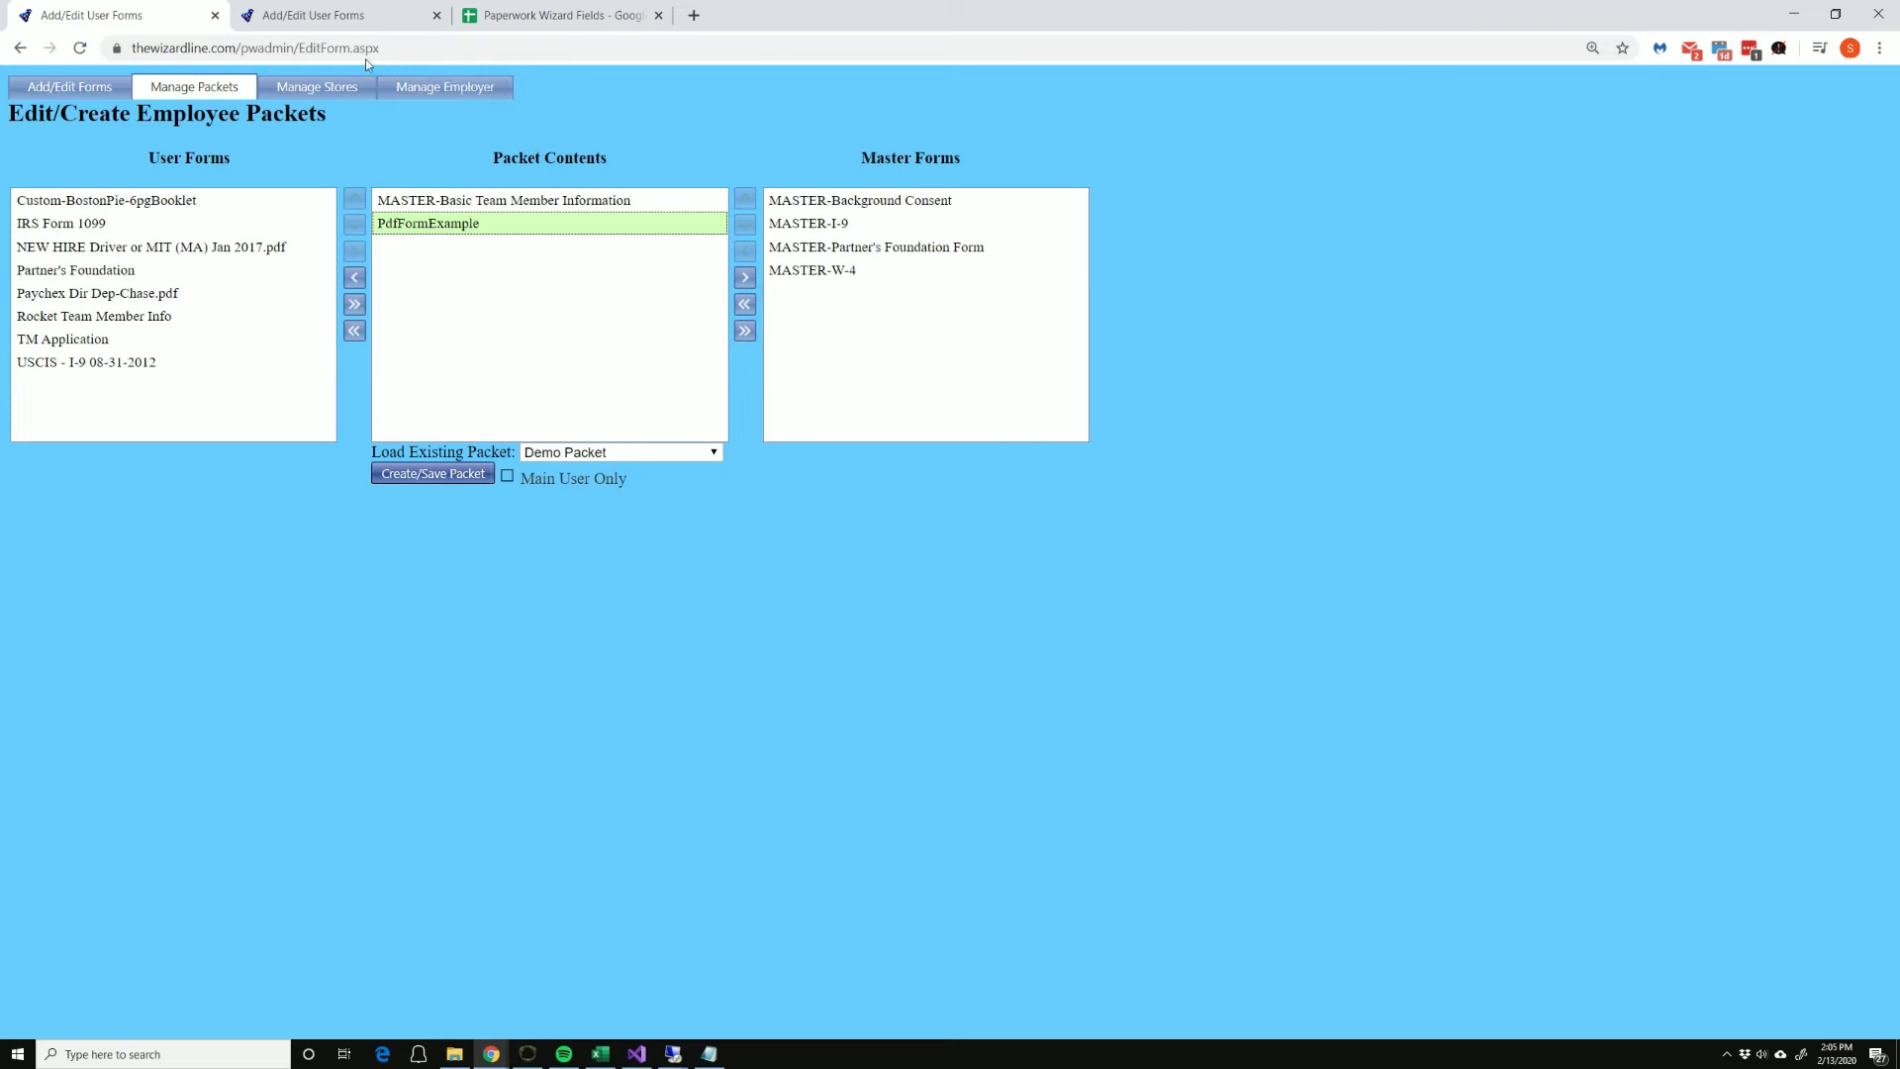
Step: Open thewizardline.com/pw/fillout.aspx in a new browser tab and choose 3215 as the team member's home store
{"action": "left_click", "coordinate": [694, 18]}
{"action": "type", "text": "thewizardline.com/admin/setup.asp"}
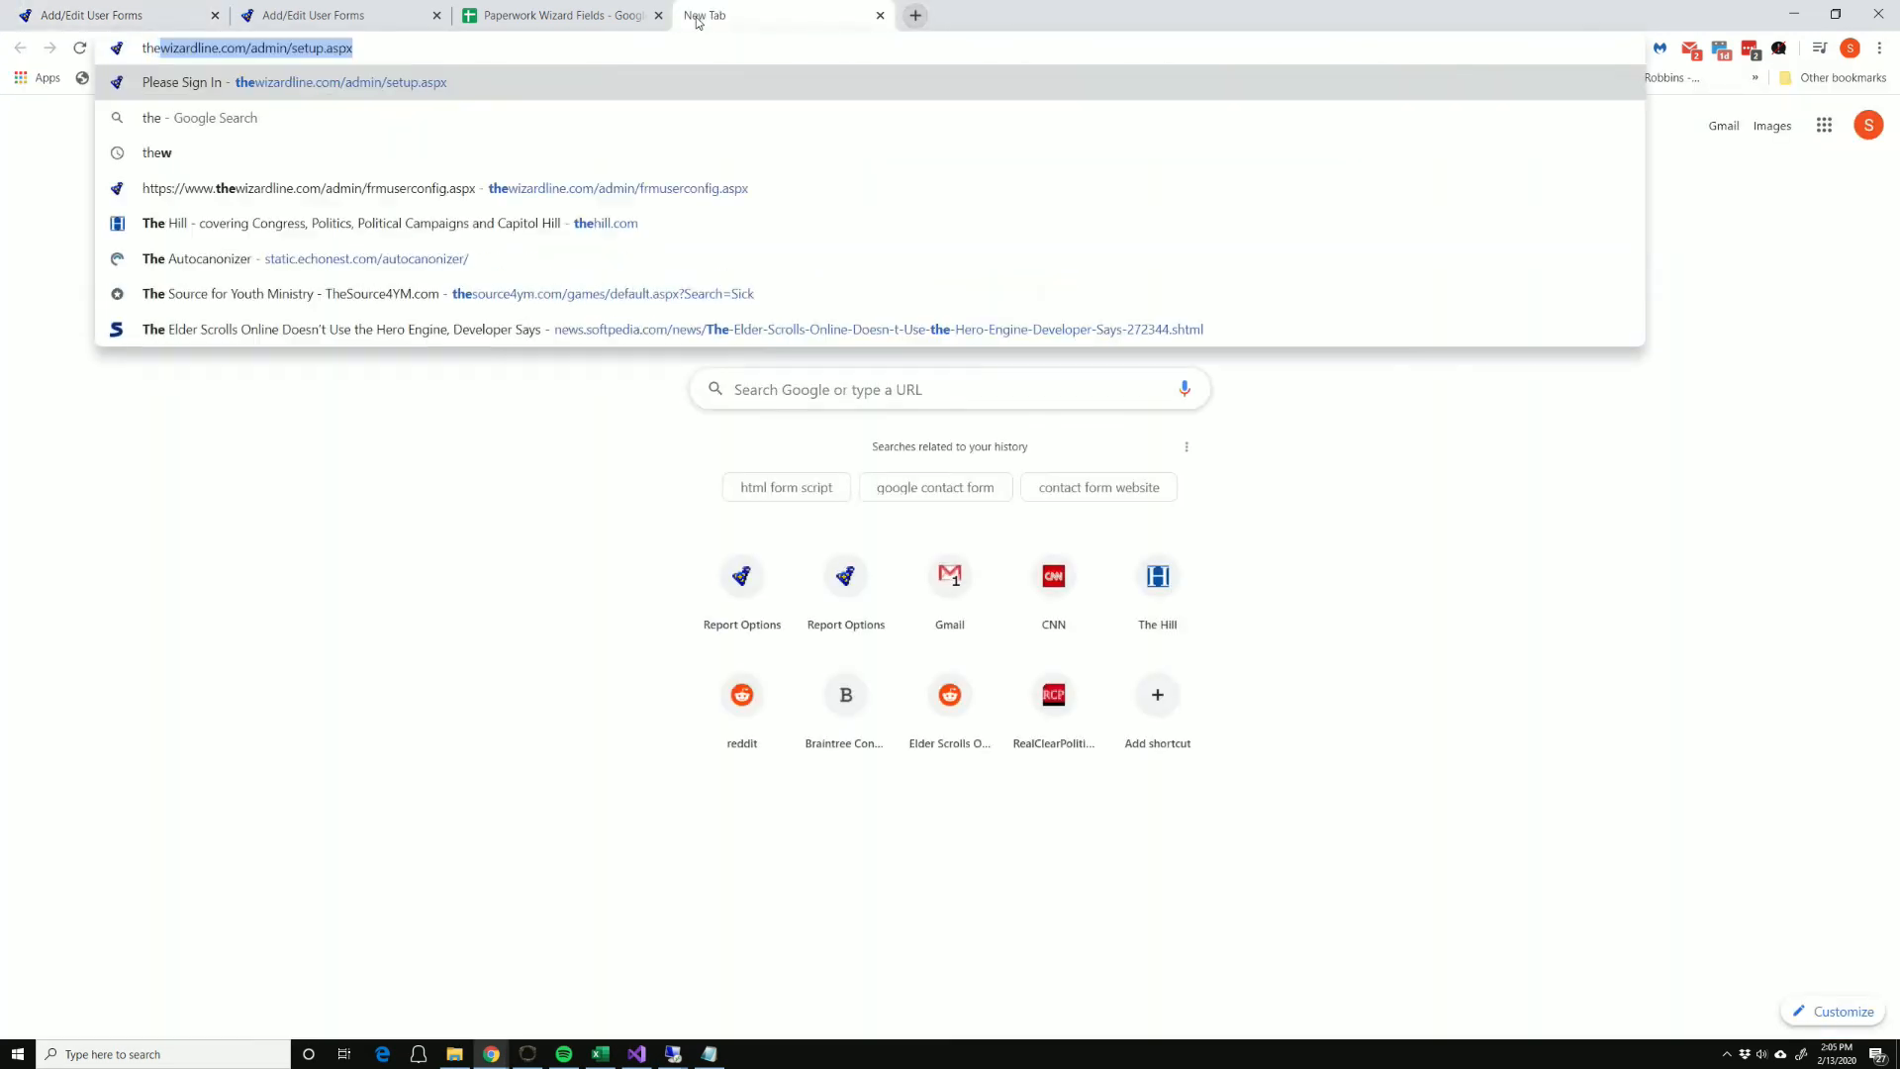
{"action": "key", "text": "BackSpace"}
{"action": "key", "text": "BackSpace"}
{"action": "key", "text": "BackSpace"}
{"action": "key", "text": "BackSpace"}
{"action": "key", "text": "BackSpace"}
{"action": "key", "text": "BackSpace"}
{"action": "key", "text": "BackSpace"}
{"action": "key", "text": "BackSpace"}
{"action": "key", "text": "BackSpace"}
{"action": "key", "text": "BackSpace"}
{"action": "key", "text": "BackSpace"}
{"action": "key", "text": "BackSpace"}
{"action": "key", "text": "BackSpace"}
{"action": "key", "text": "BackSpace"}
{"action": "key", "text": "BackSpace"}
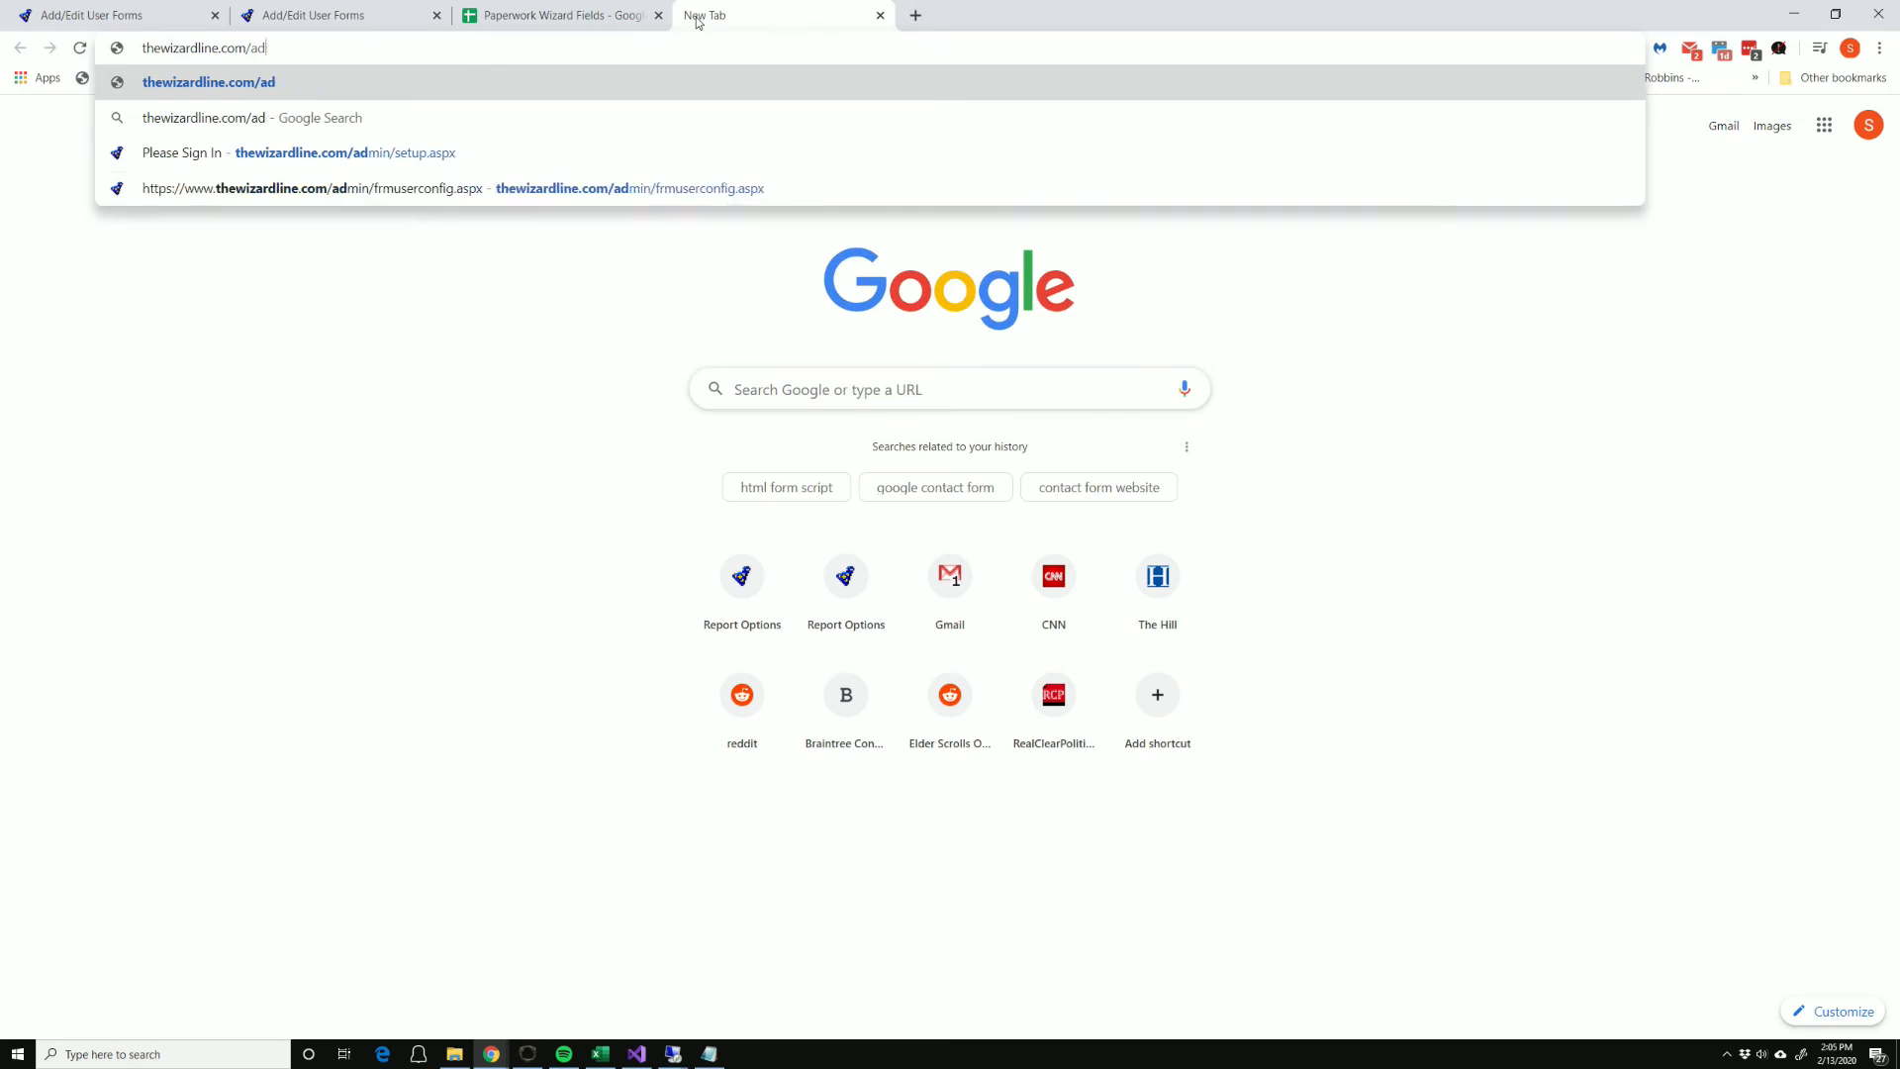
{"action": "type", "text": "pw/fill"}
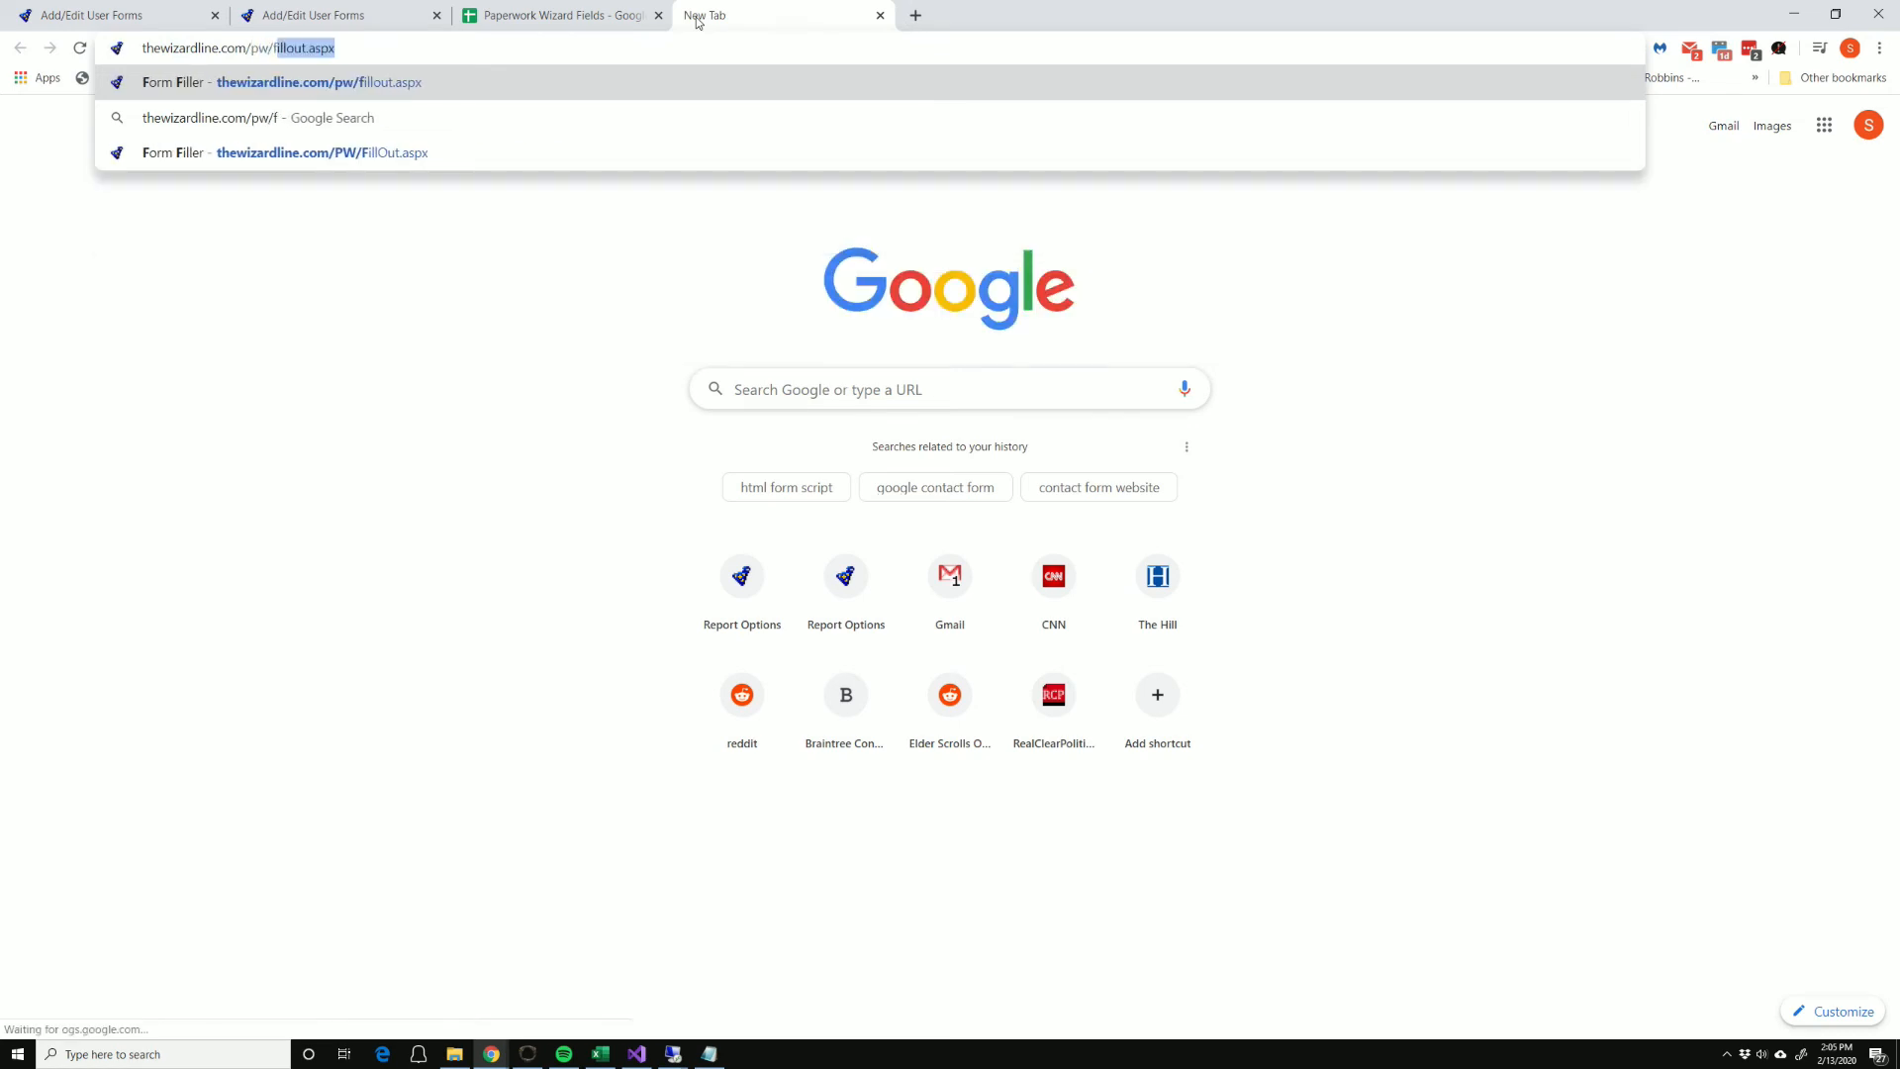
{"action": "key", "text": "Return"}
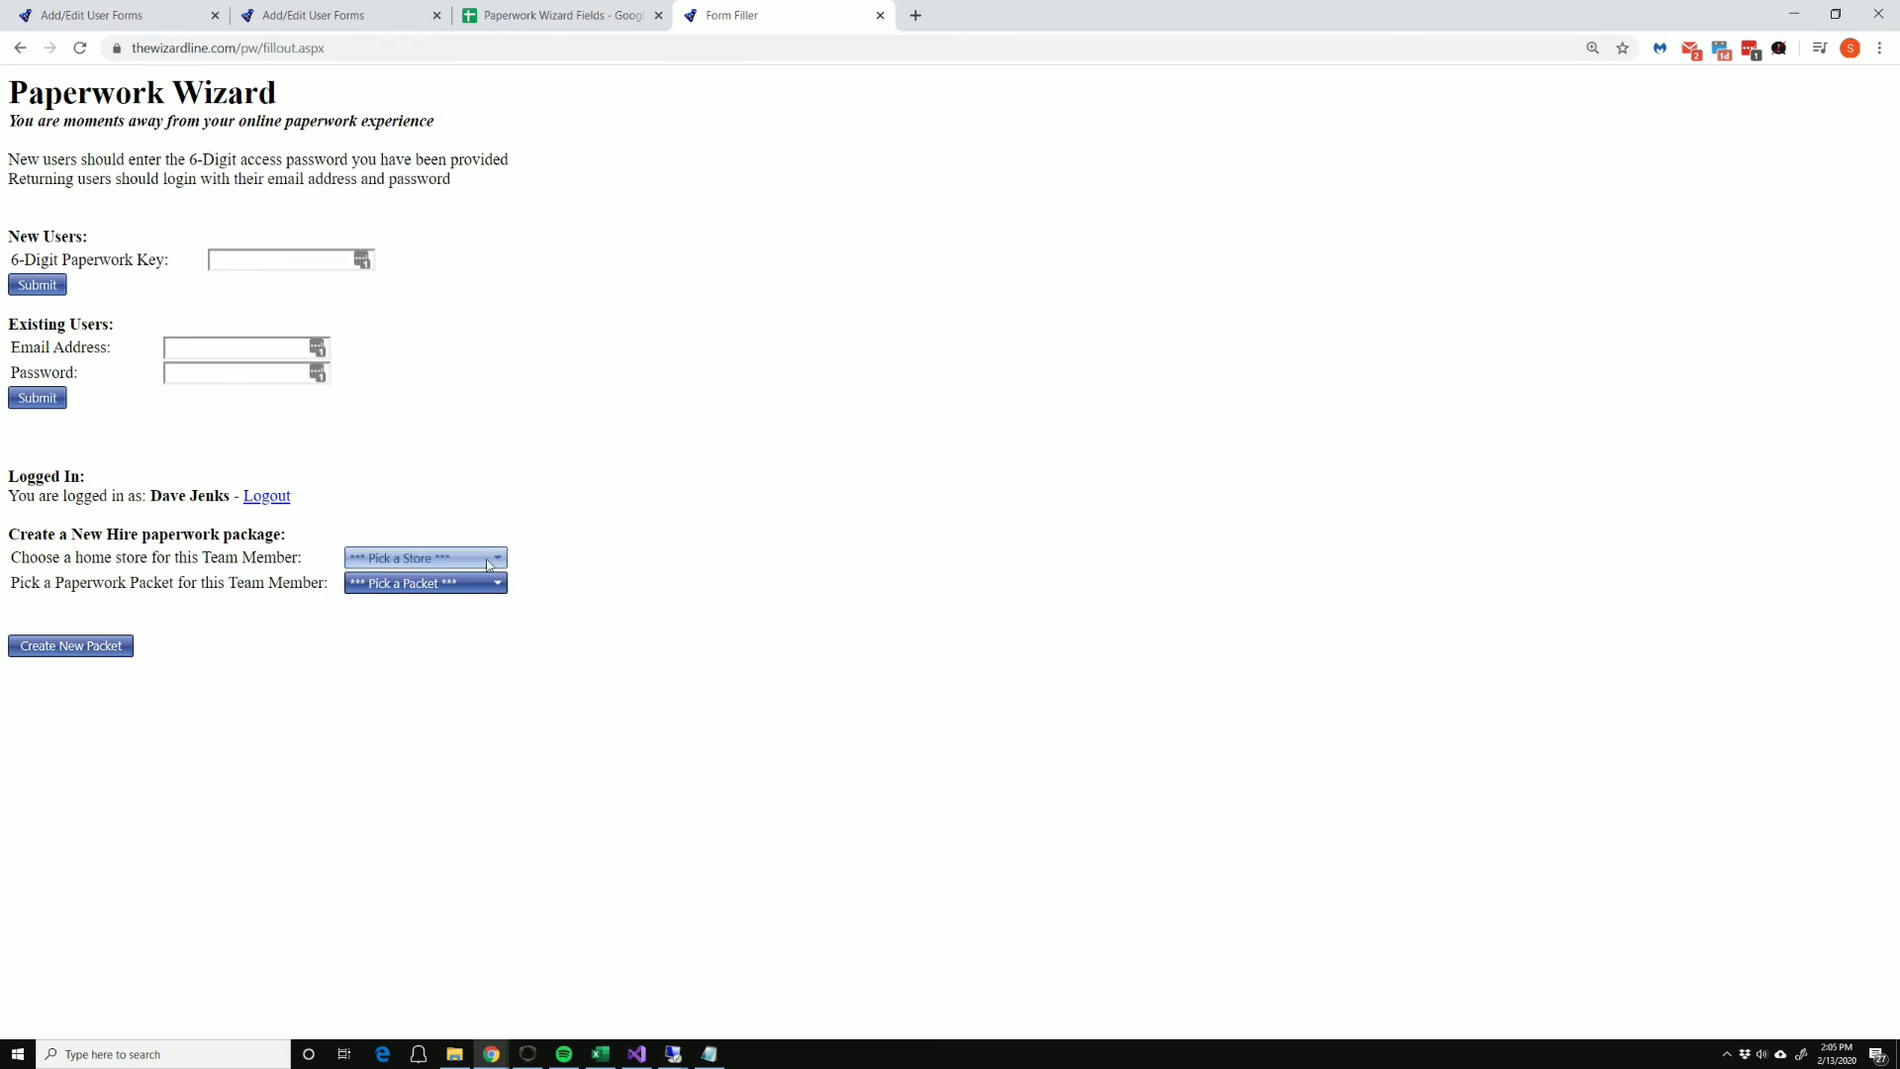
{"action": "left_click", "coordinate": [426, 559]}
{"action": "left_click", "coordinate": [409, 343]}
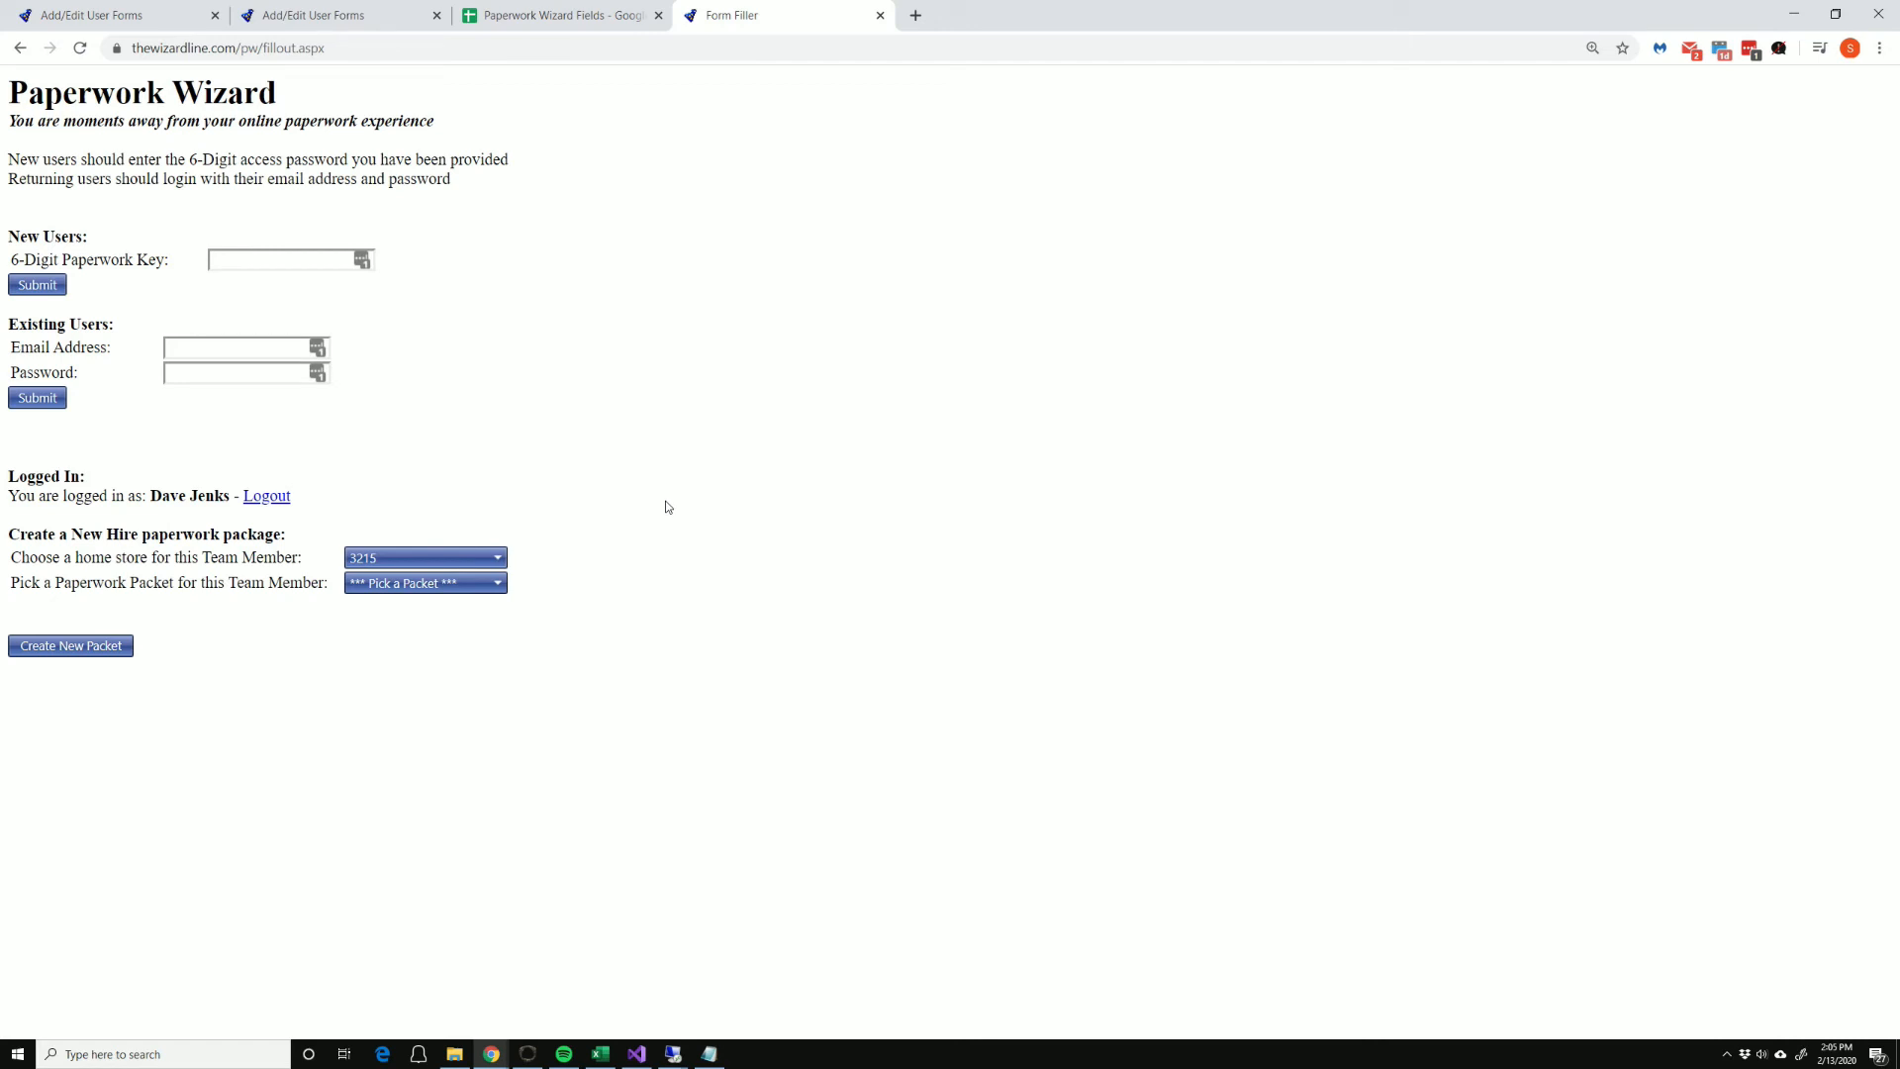
Step: Examine the store records and the employer records on the 192.168.1.172 admin site, highlighting Pizza Properties of Indianapolis
{"action": "left_click", "coordinate": [342, 20]}
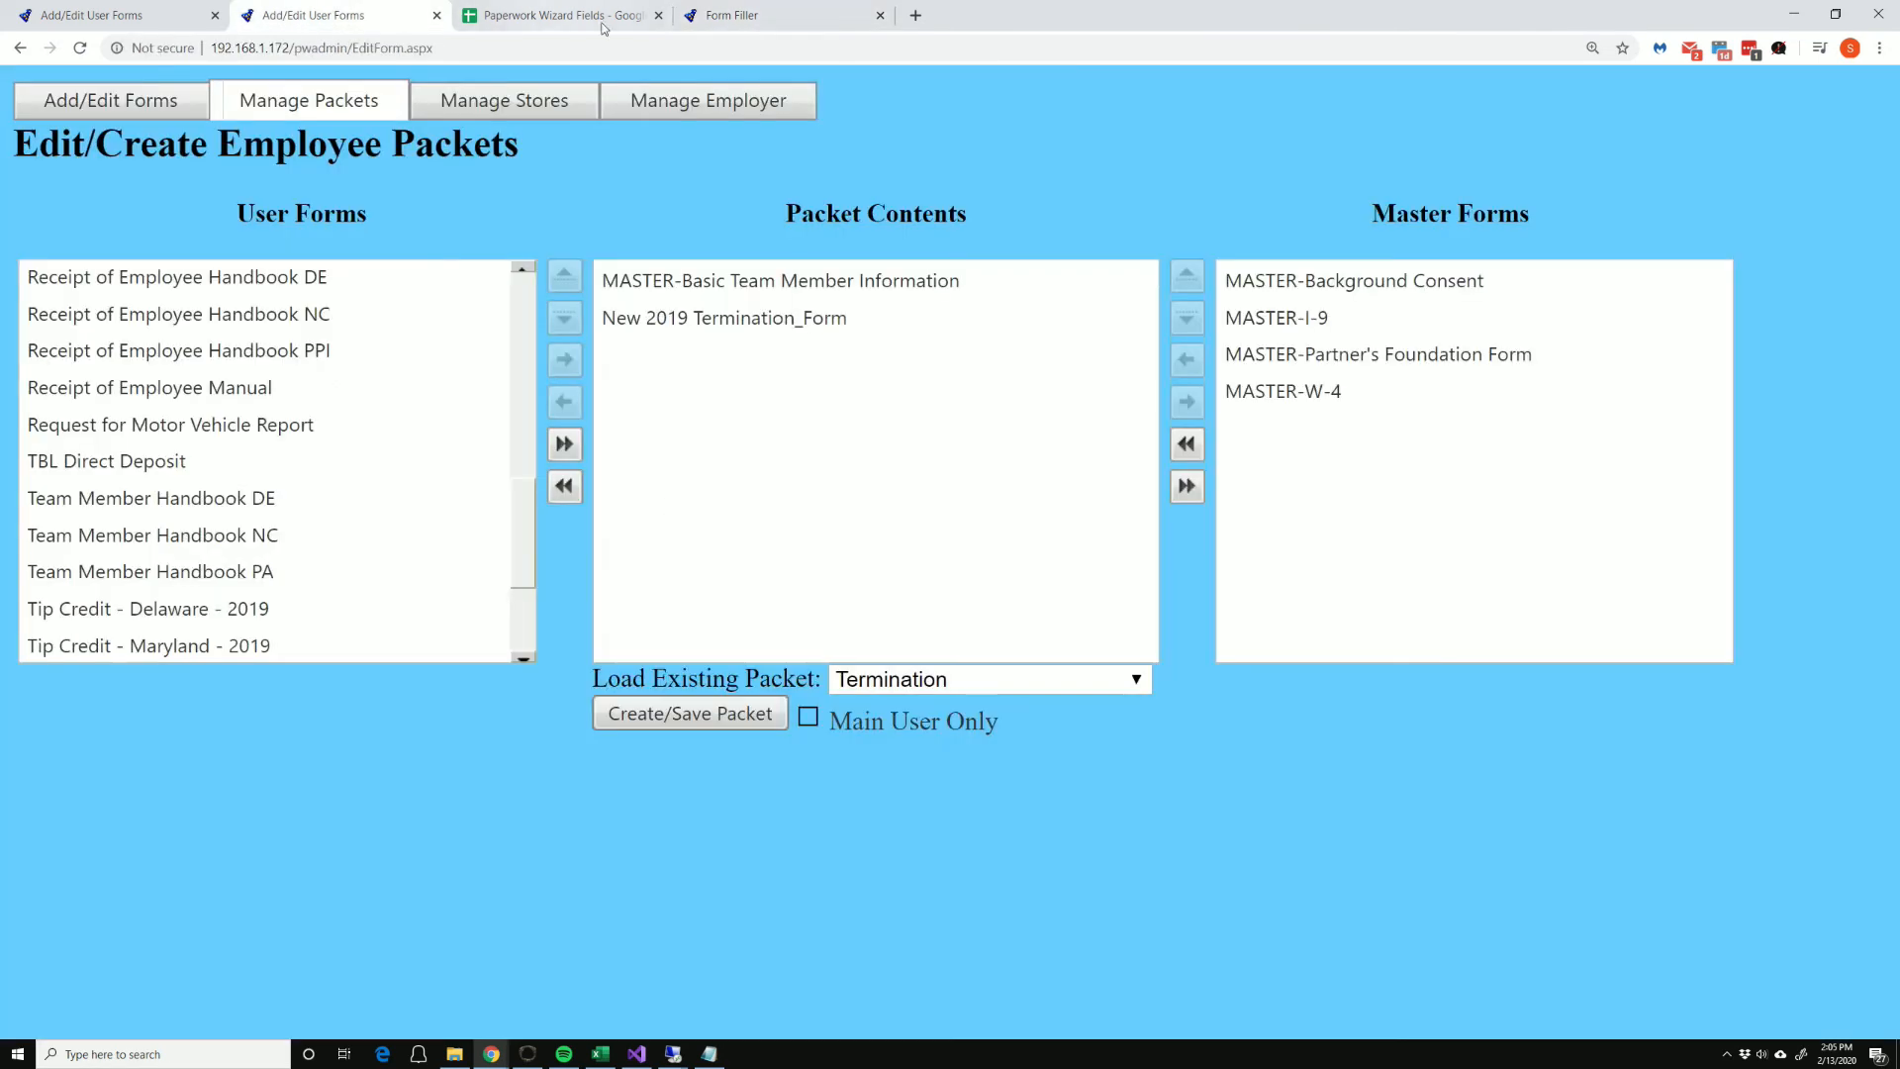
{"action": "left_click", "coordinate": [505, 103]}
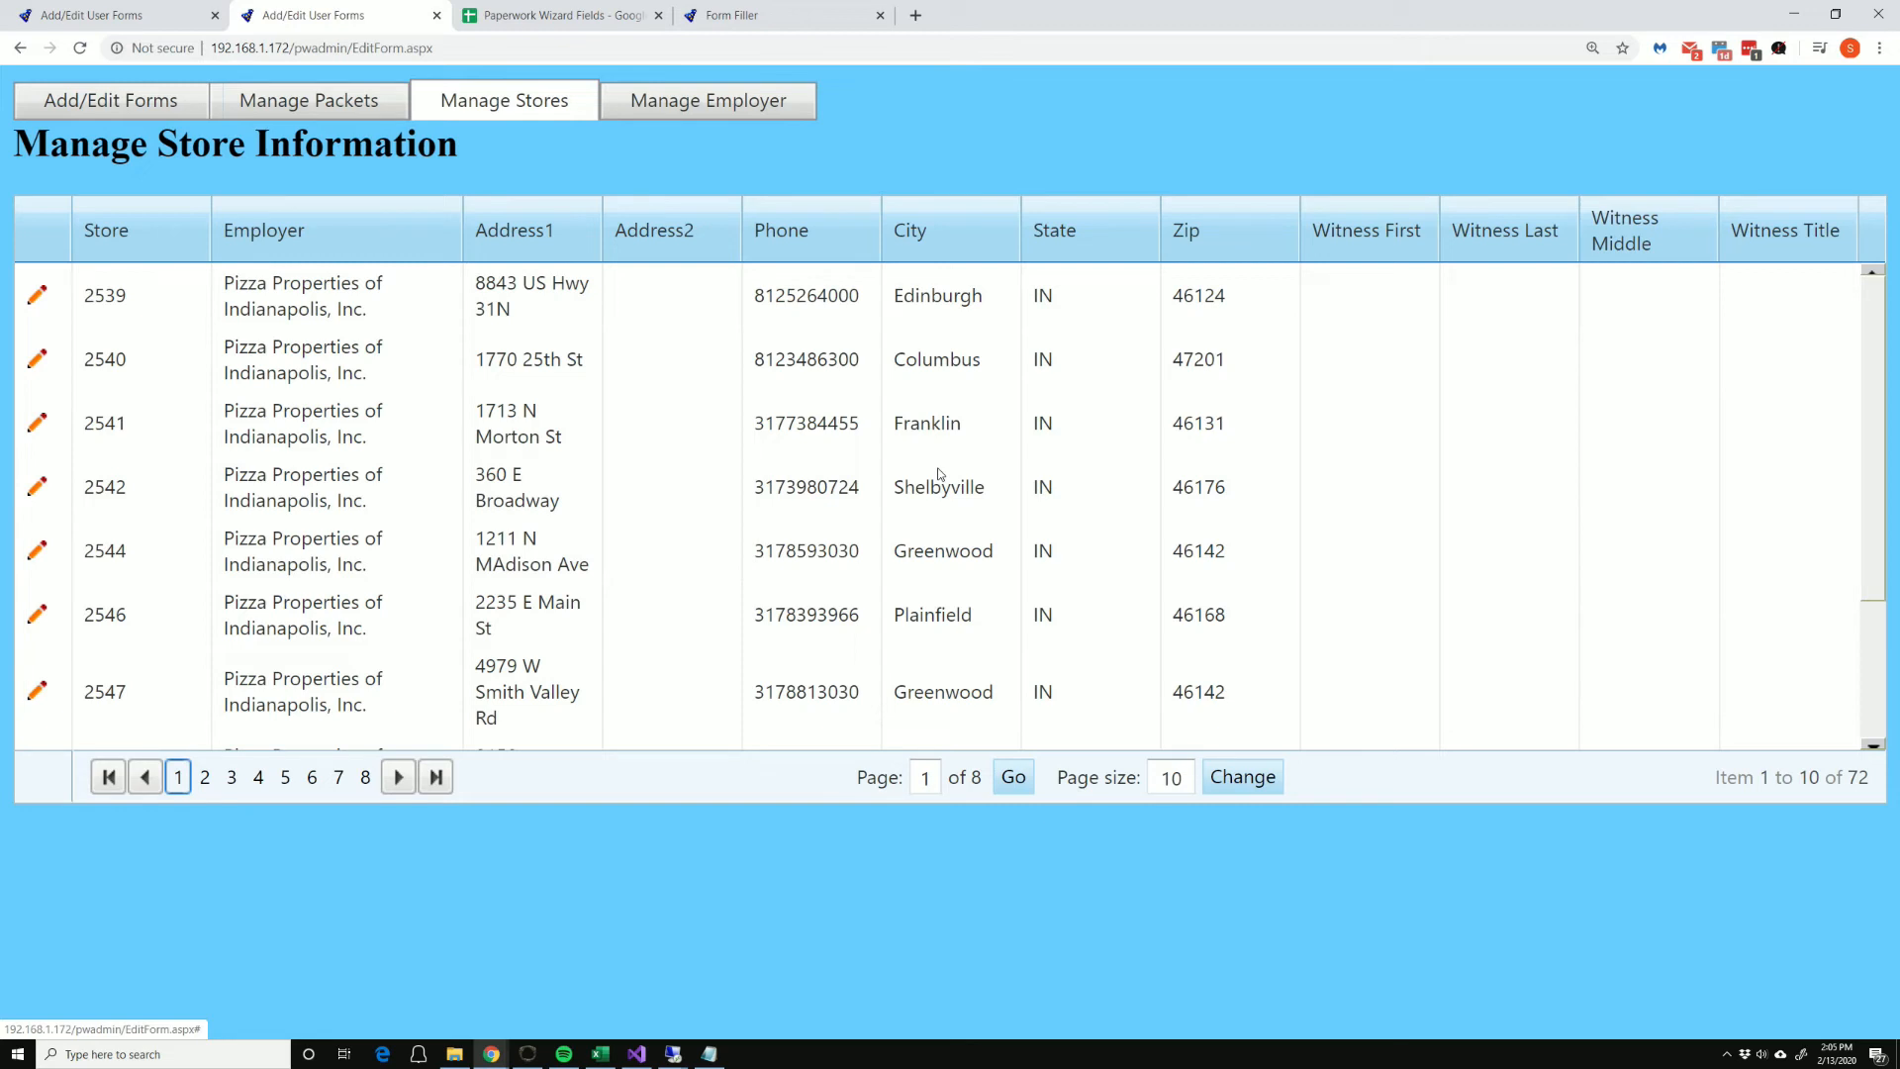
{"action": "double_click", "coordinate": [297, 300]}
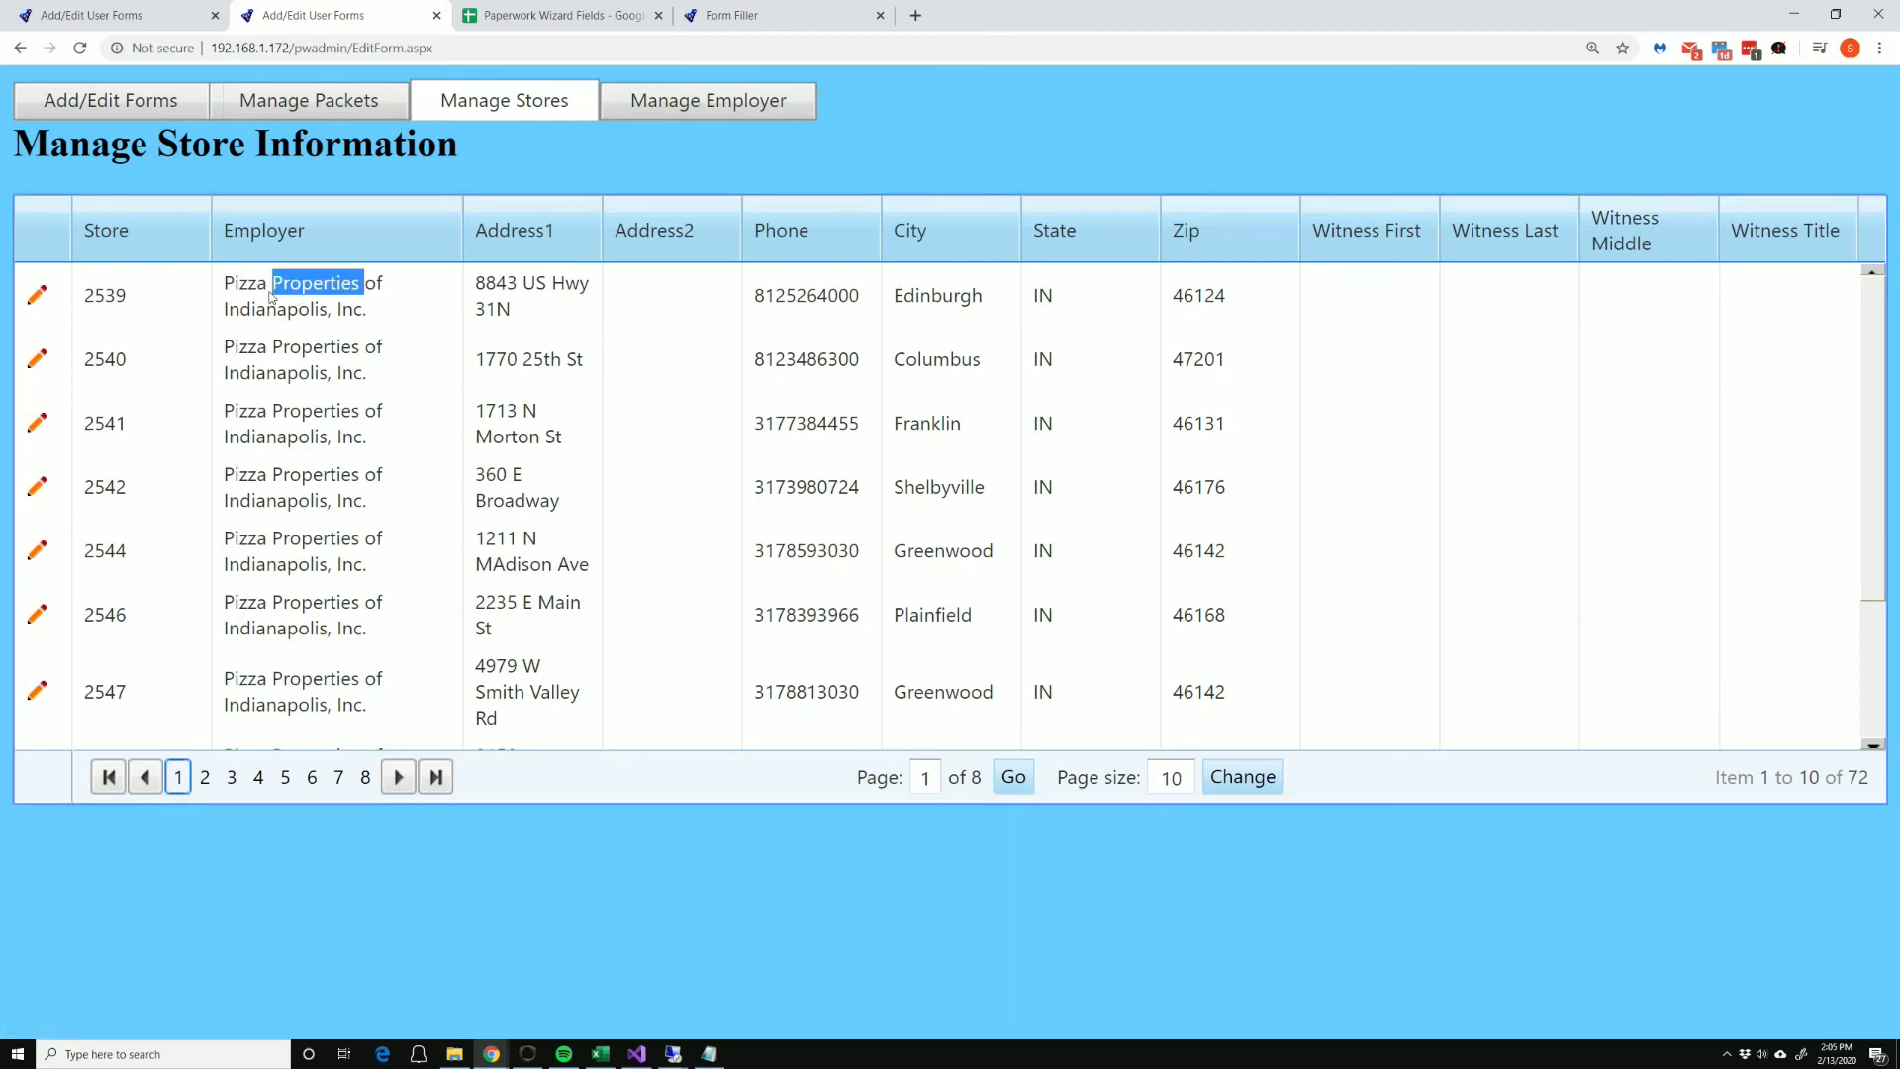
{"action": "left_click", "coordinate": [716, 111]}
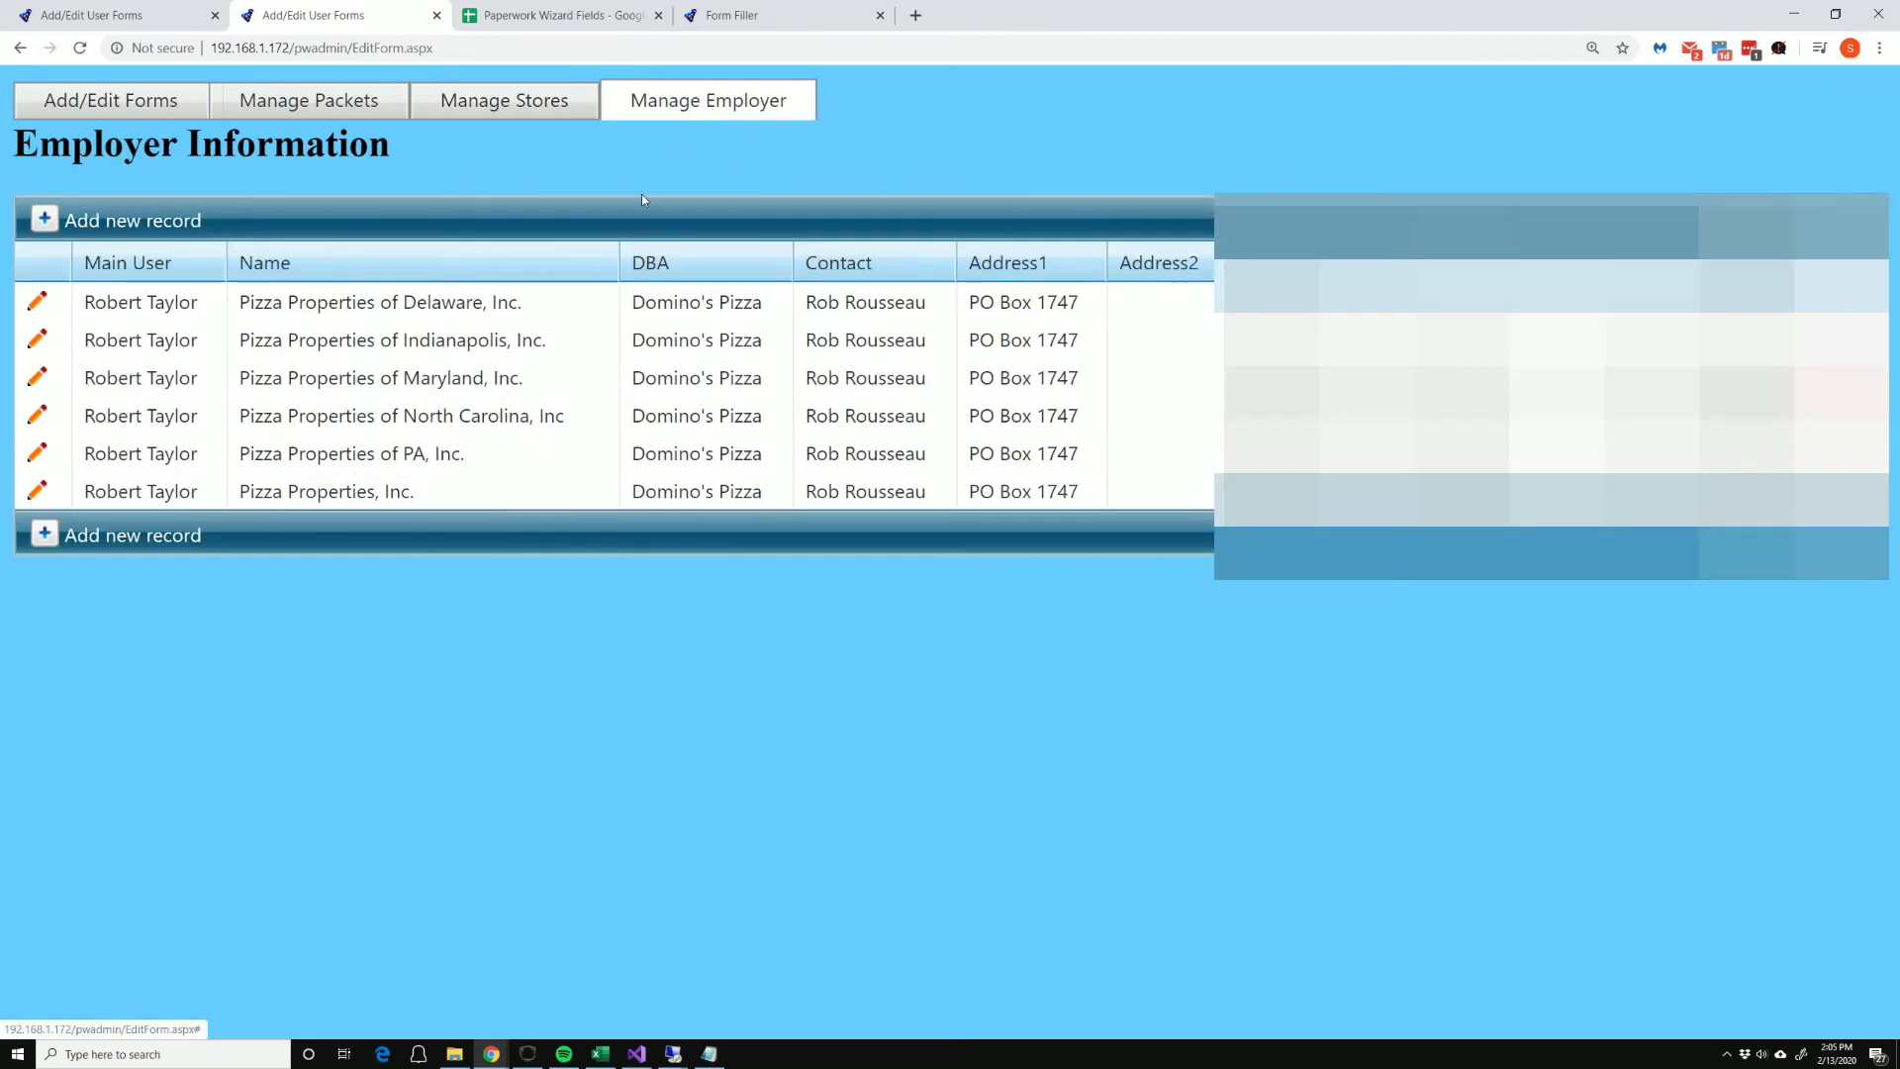
{"action": "left_click_drag", "start_coordinate": [240, 341], "coordinate": [516, 346]}
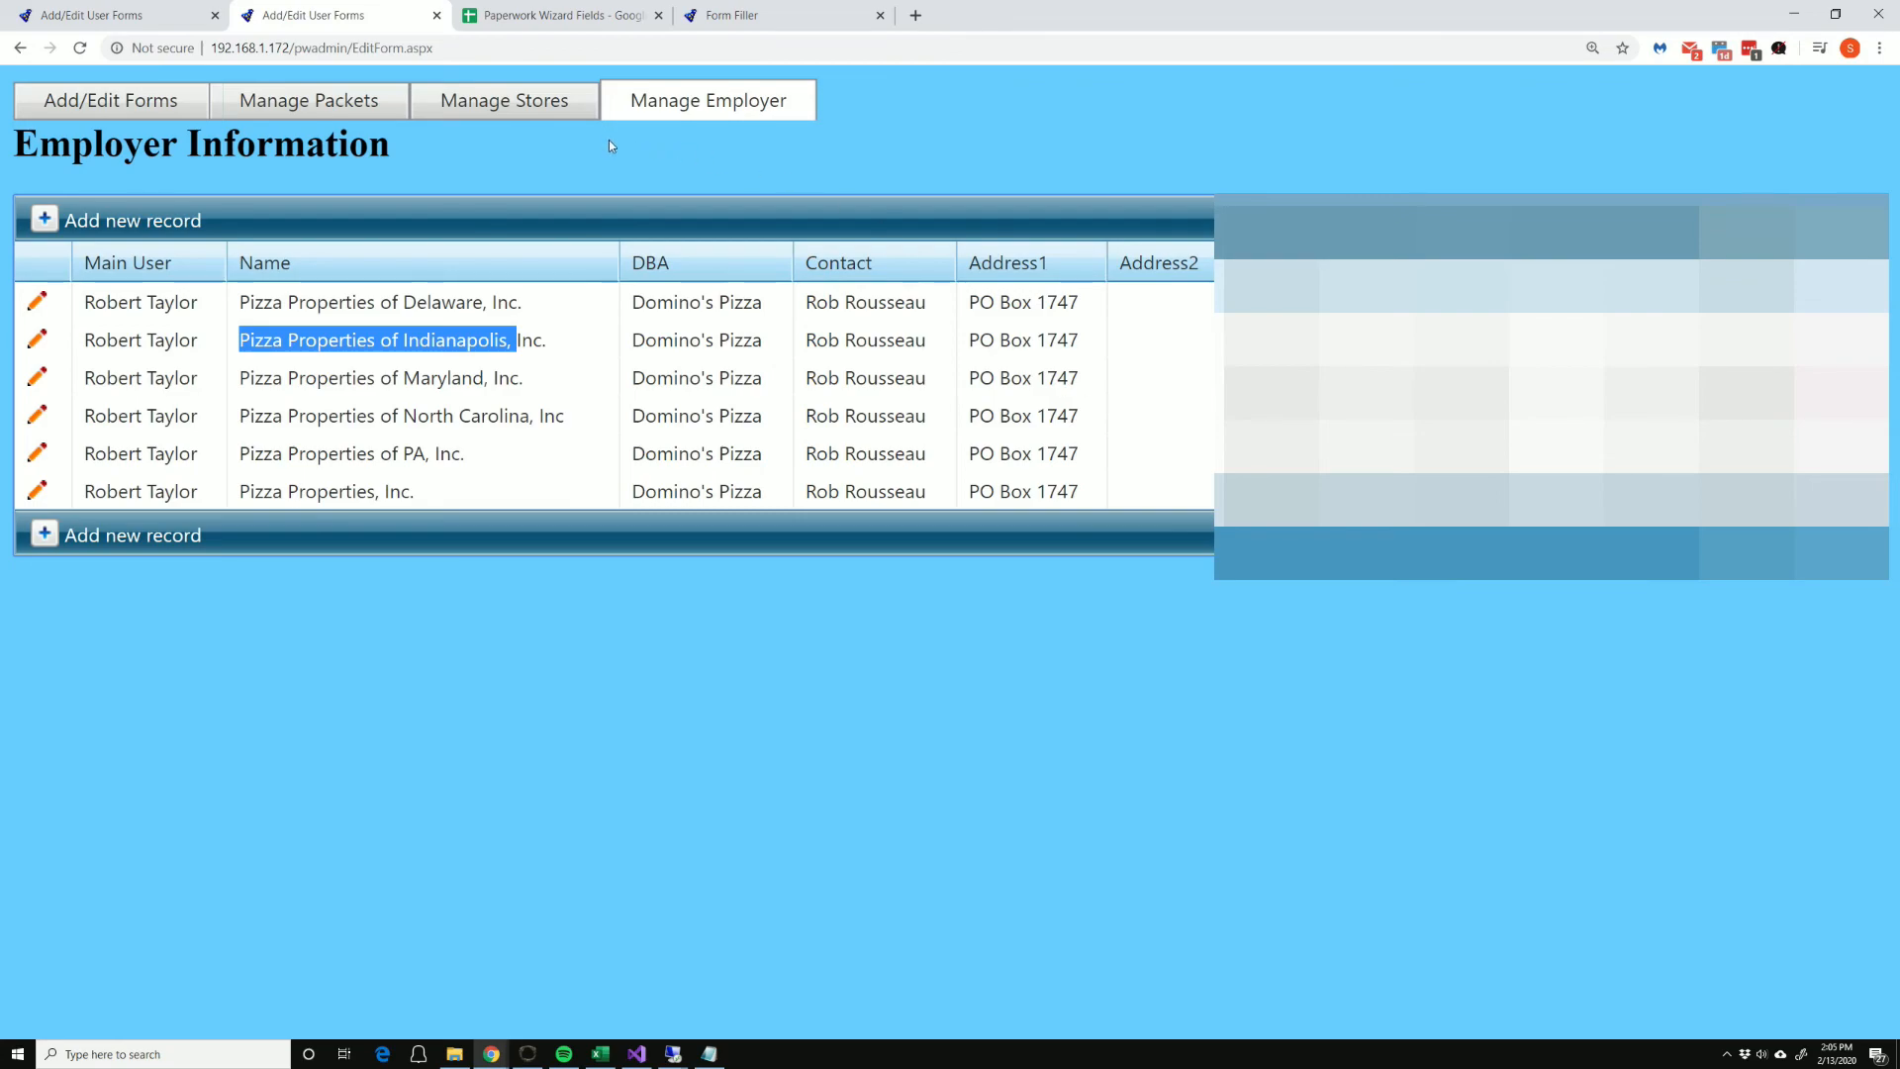
Step: Review the witness, store and employer field names in the Paperwork Wizard Fields spreadsheet, and return to the Form Filler page
{"action": "left_click", "coordinate": [559, 16]}
{"action": "scroll", "coordinate": [330, 638], "scroll_direction": "down", "scroll_amount": 12}
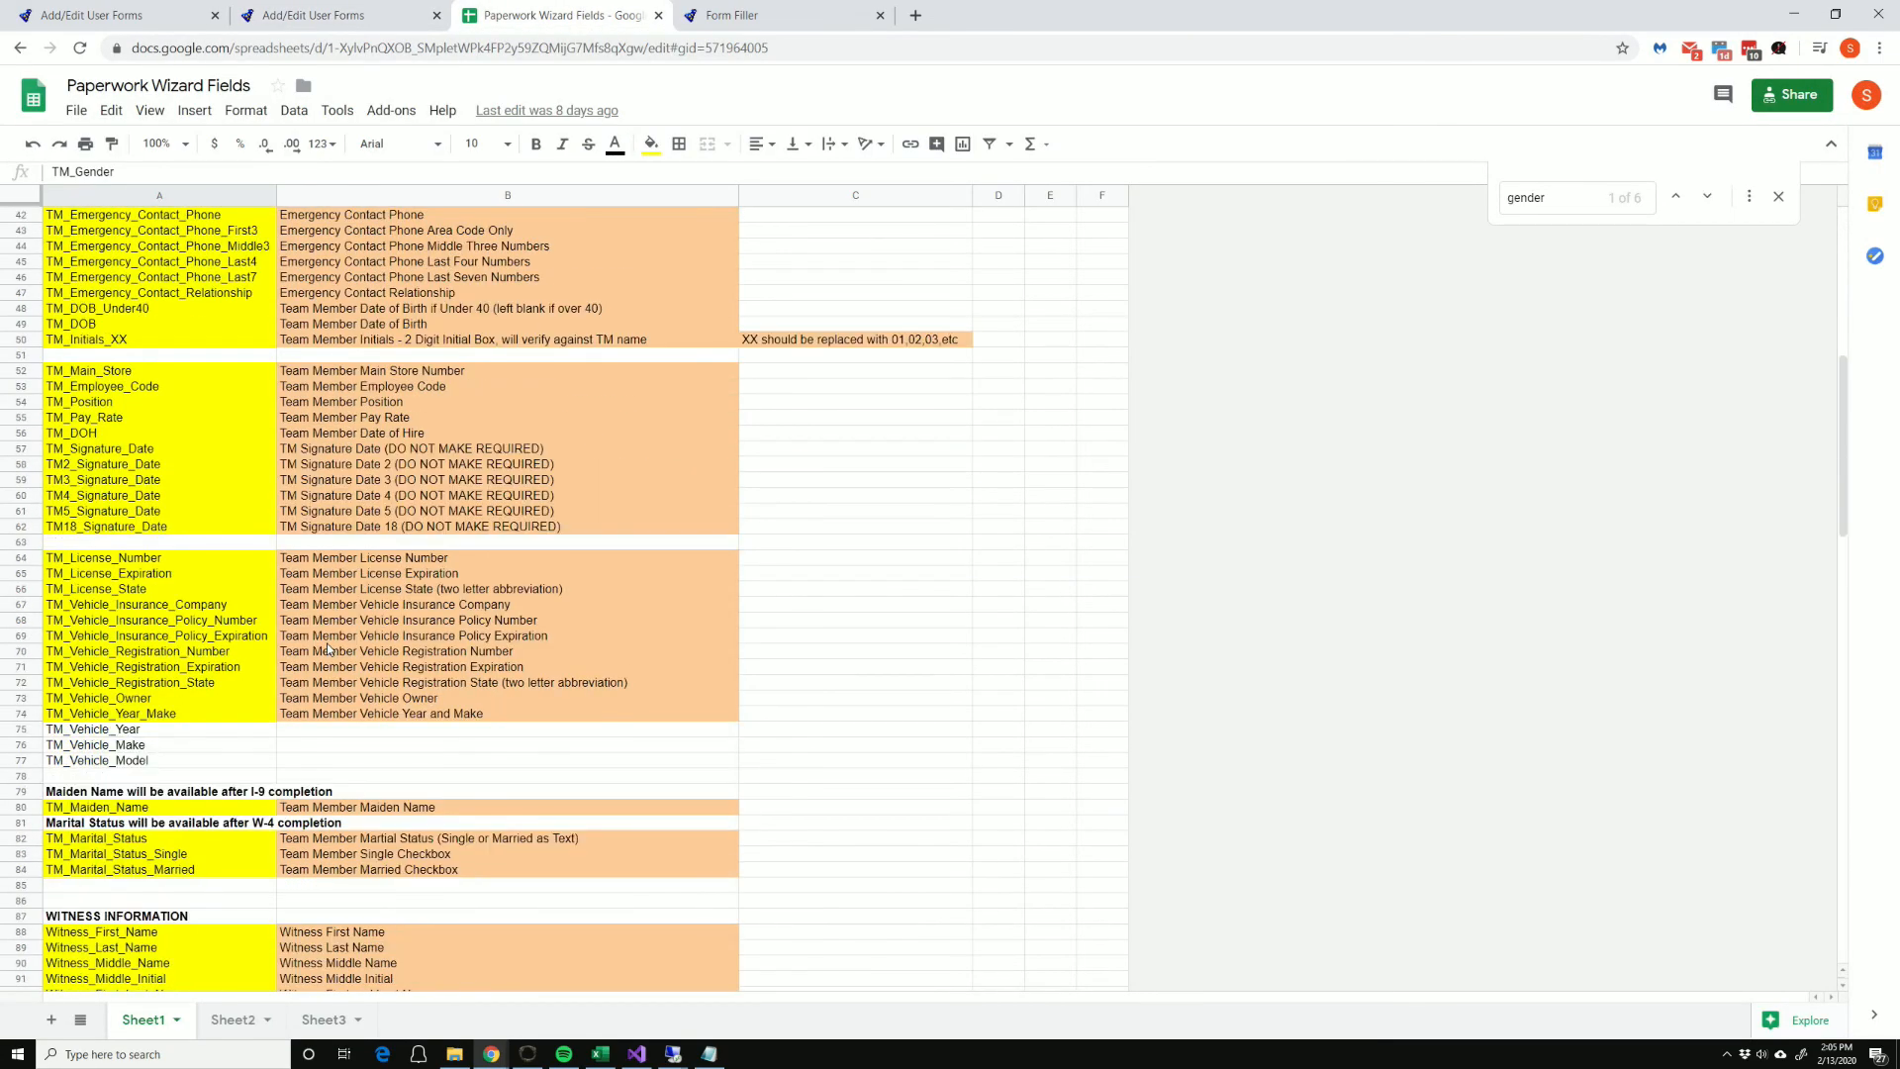
{"action": "left_click_drag", "start_coordinate": [137, 420], "coordinate": [119, 592]}
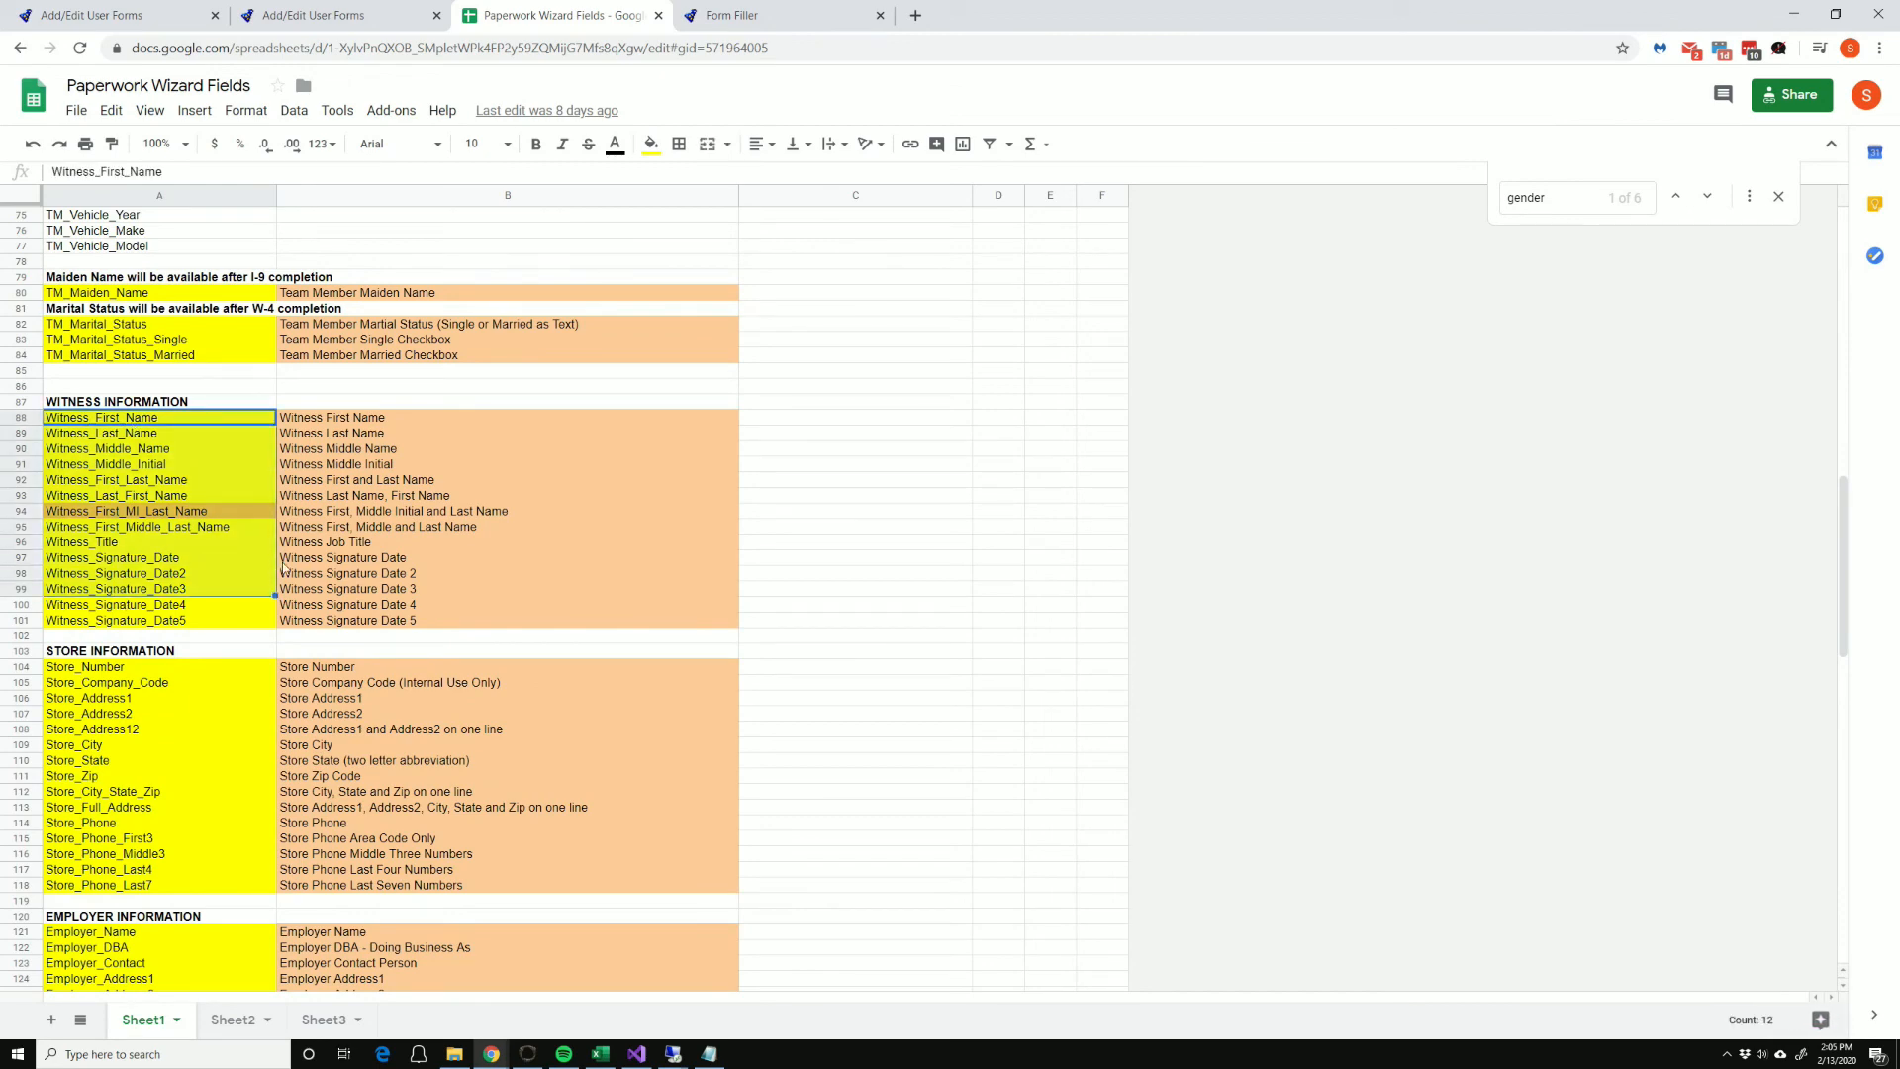
{"action": "scroll", "coordinate": [205, 667], "scroll_direction": "down", "scroll_amount": 5}
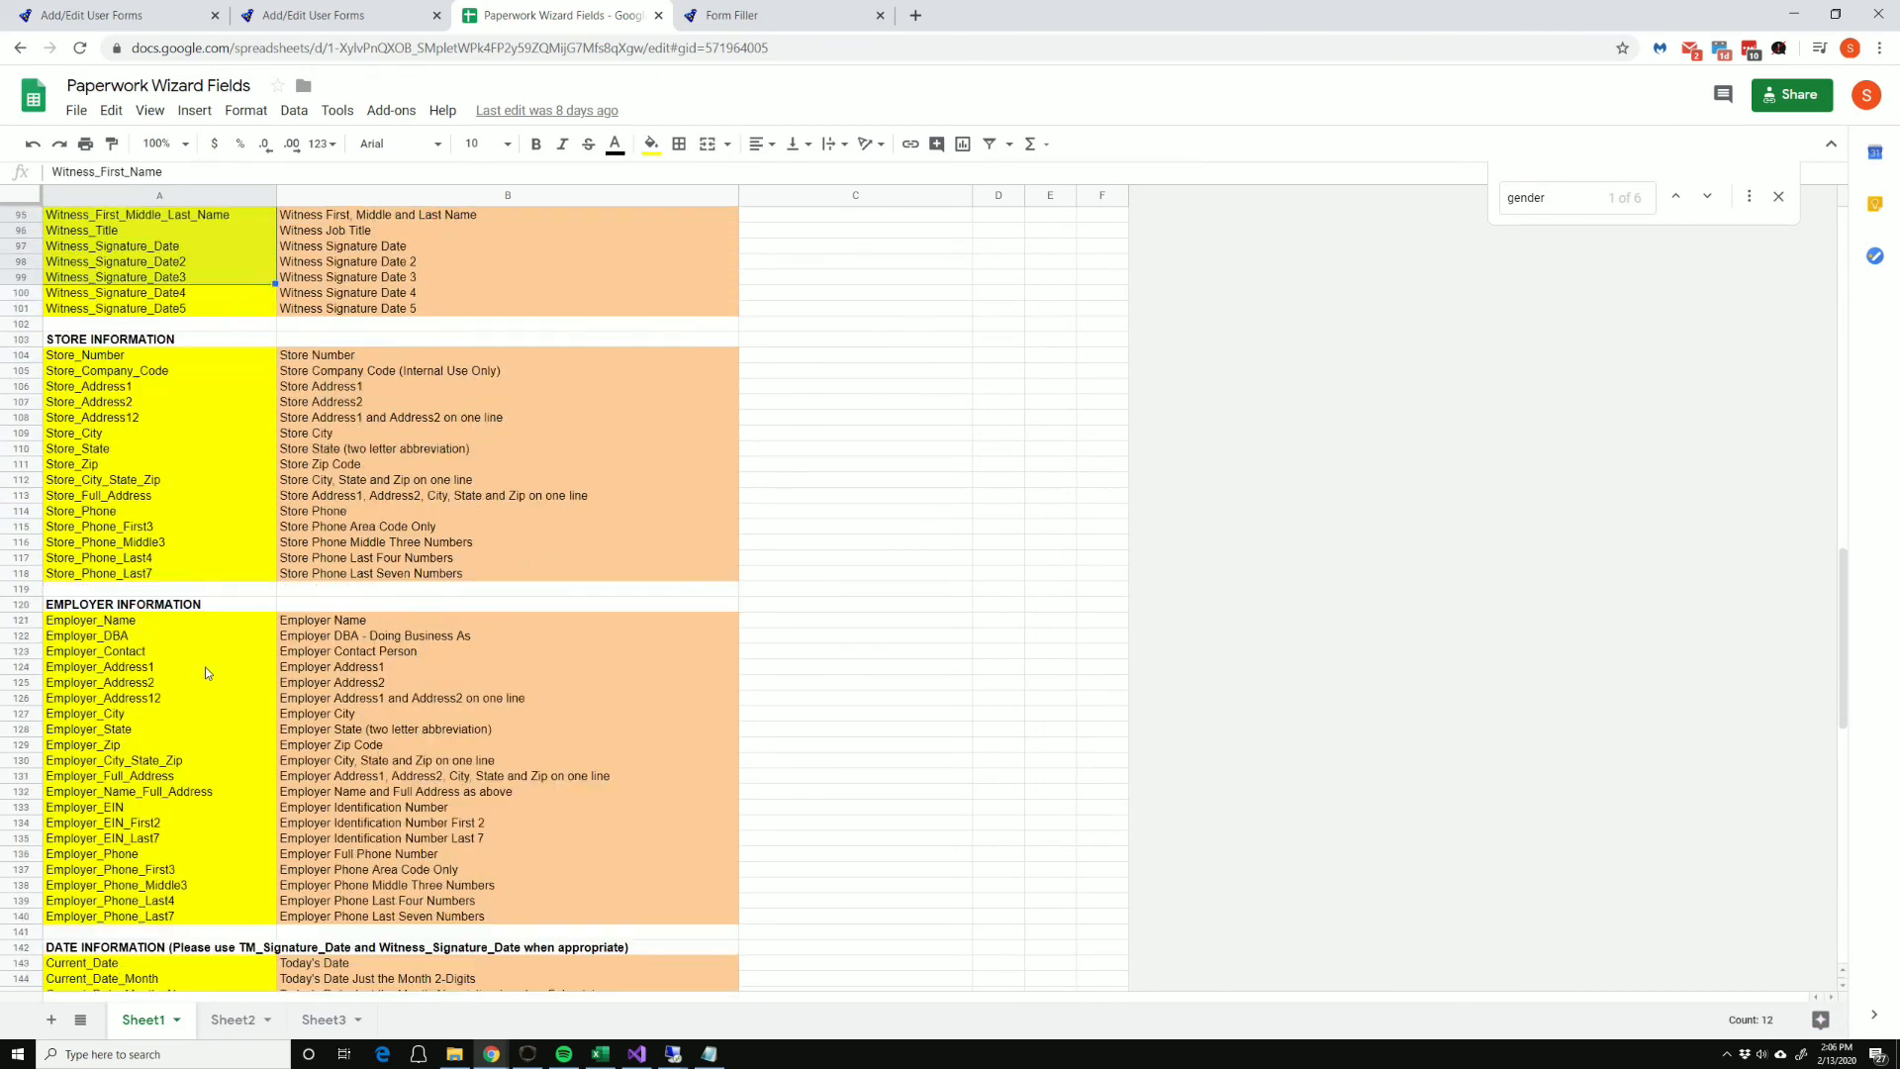
{"action": "left_click_drag", "start_coordinate": [148, 621], "coordinate": [127, 908]}
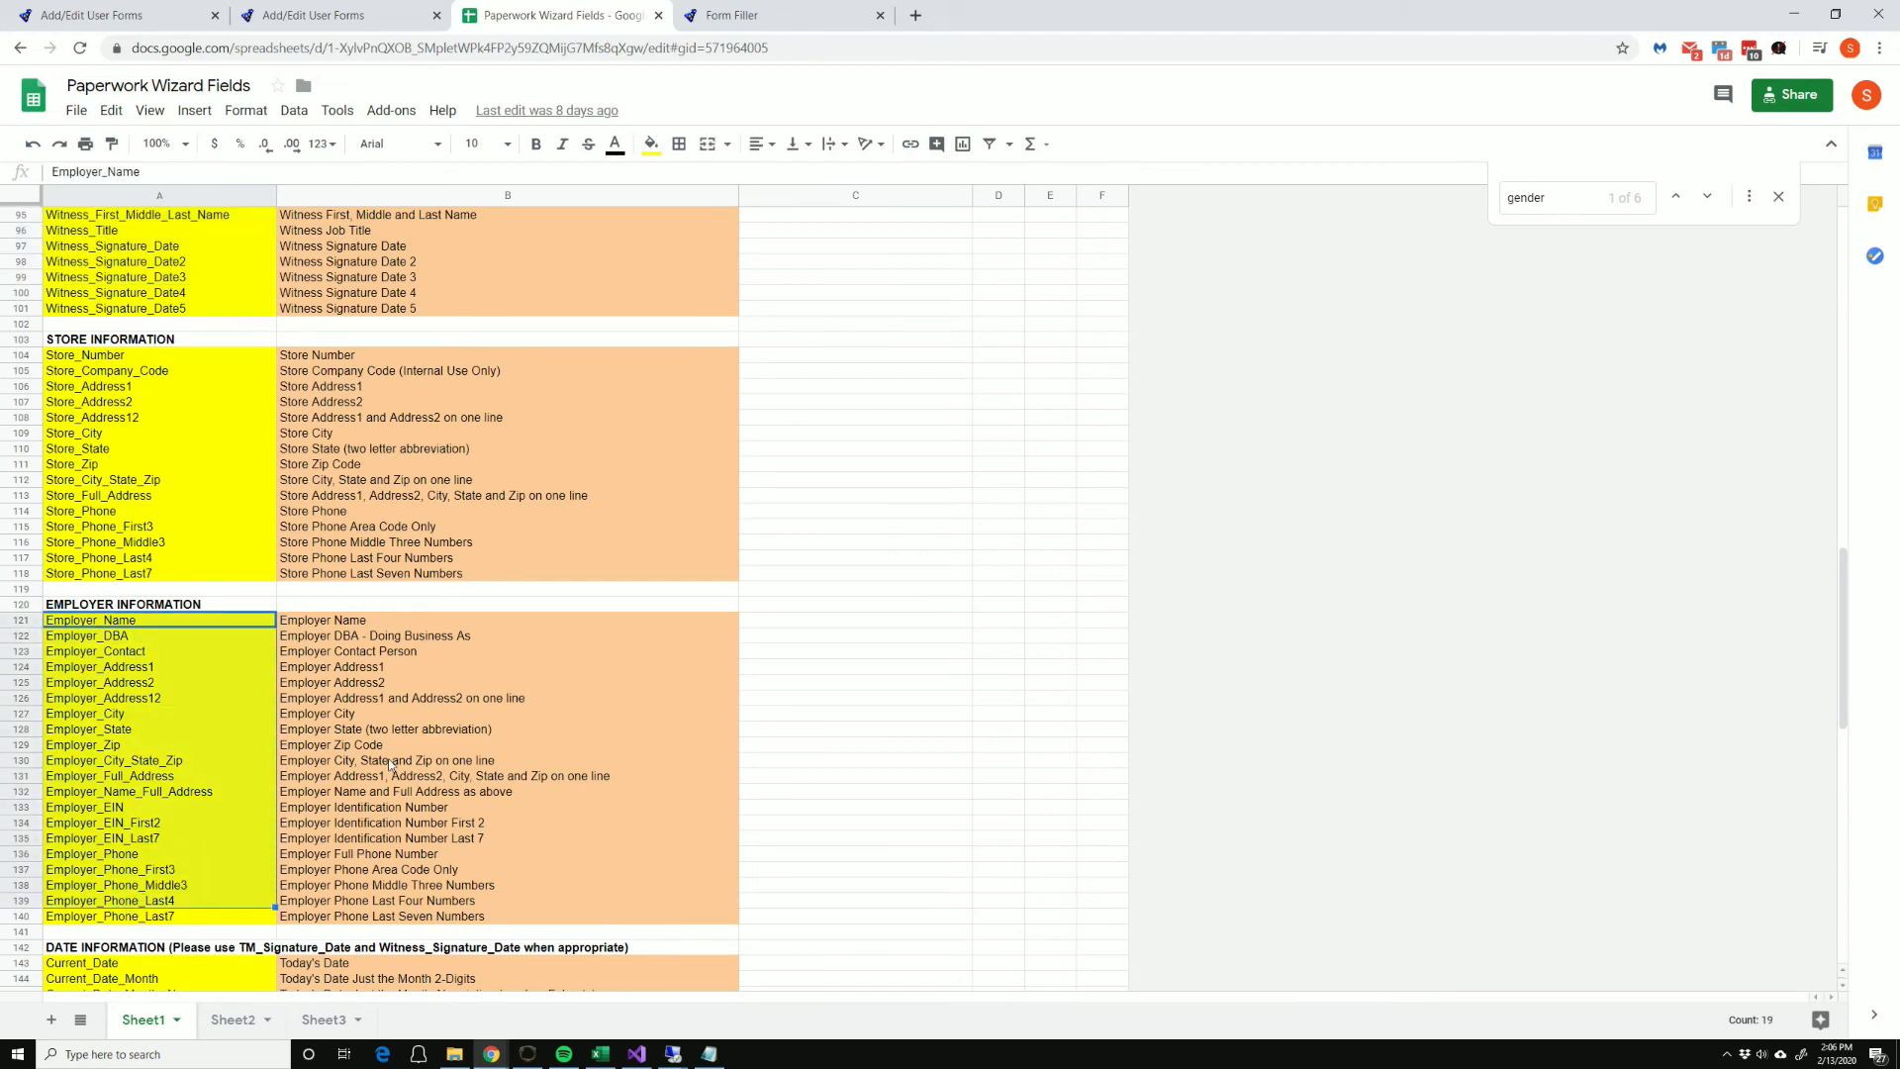
{"action": "left_click", "coordinate": [733, 14]}
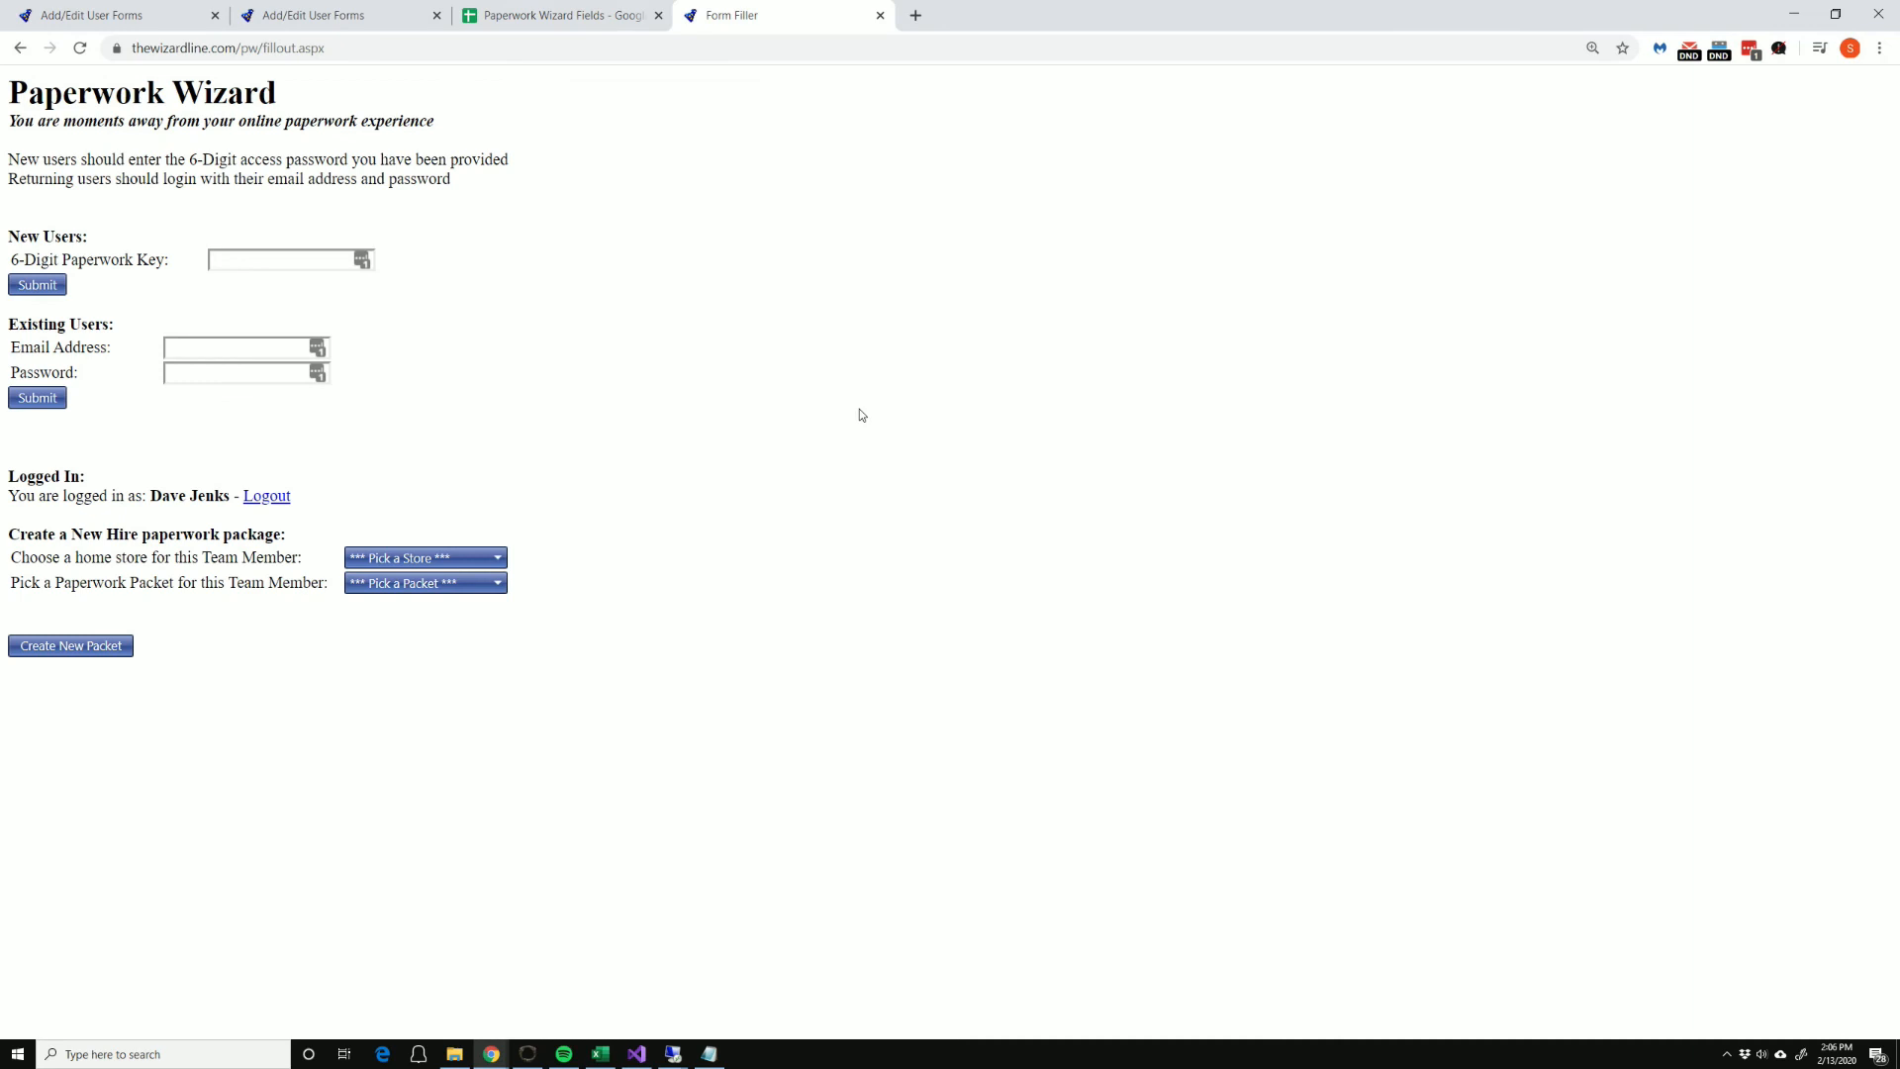
Step: Create a new hire paperwork package for home store 3215 using the Demo Packet, and dismiss the packet confirmation
{"action": "left_click", "coordinate": [426, 558]}
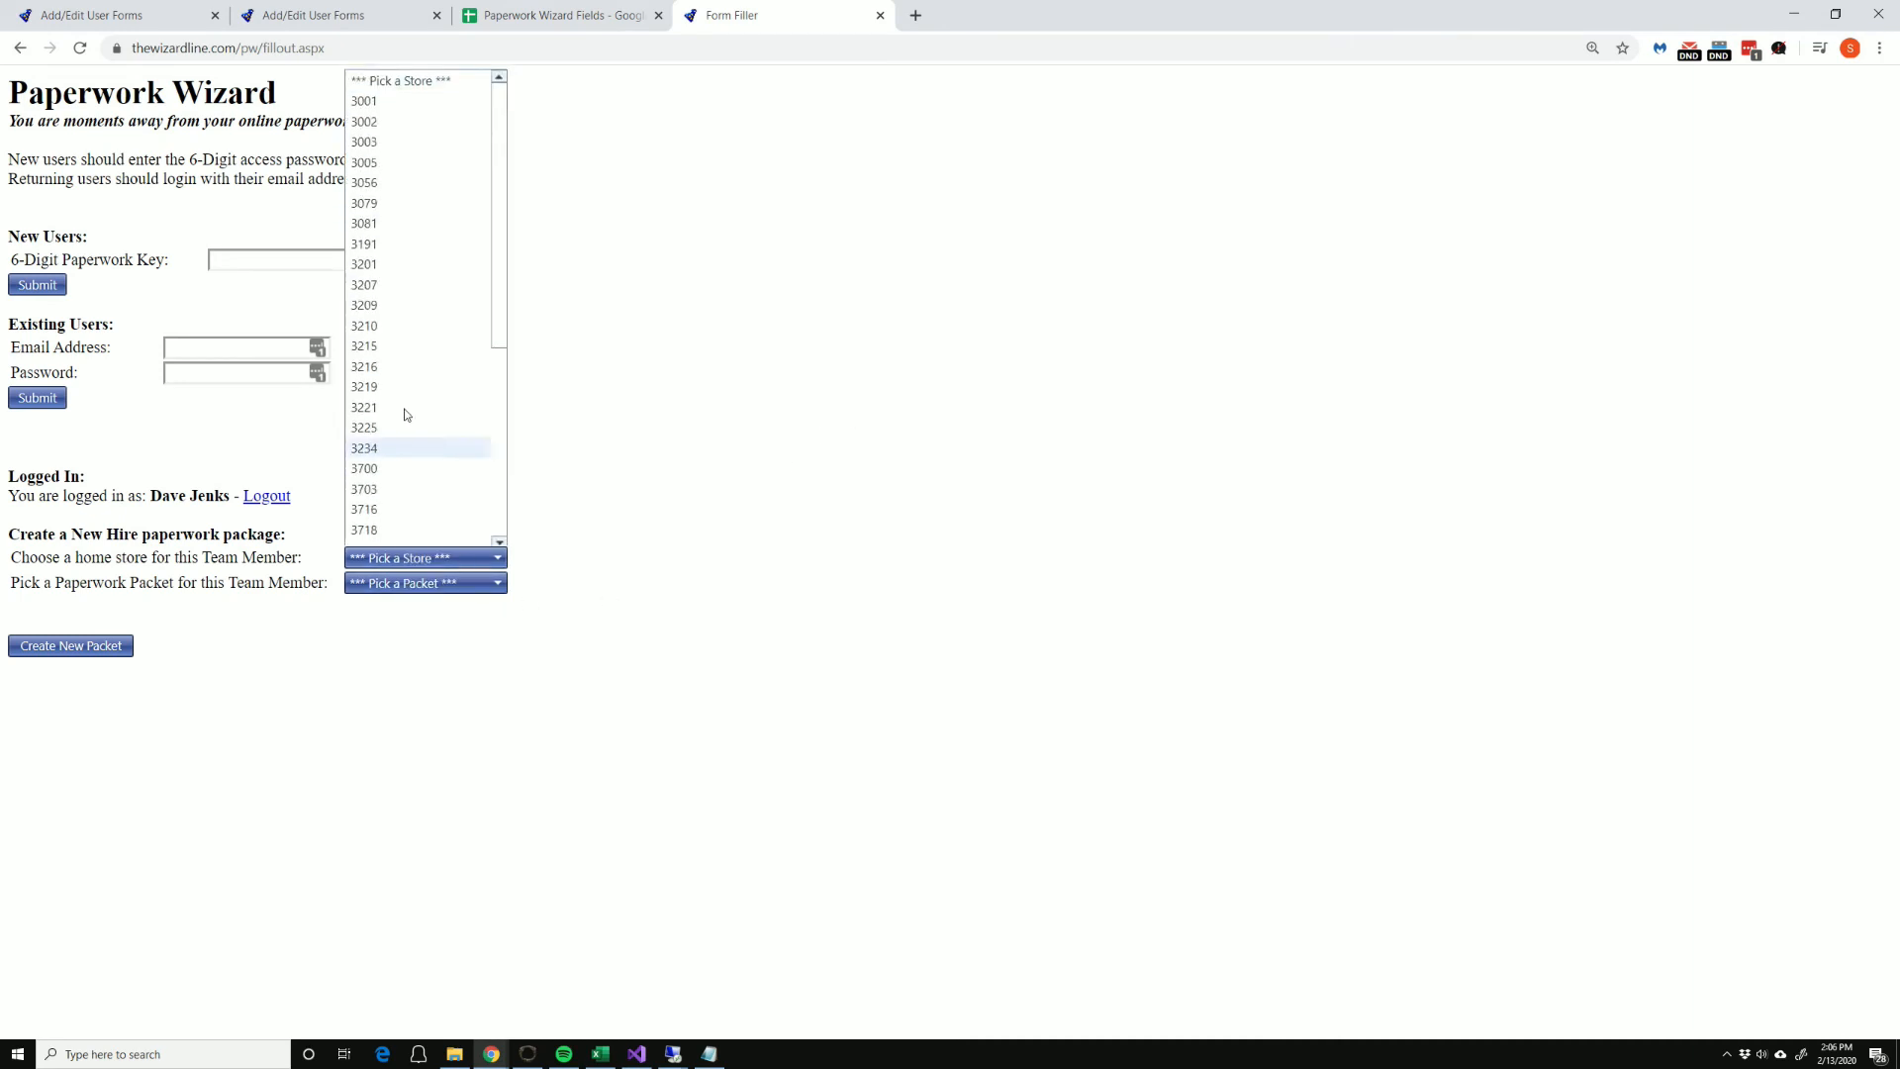
{"action": "left_click", "coordinate": [377, 344]}
{"action": "left_click", "coordinate": [426, 583]}
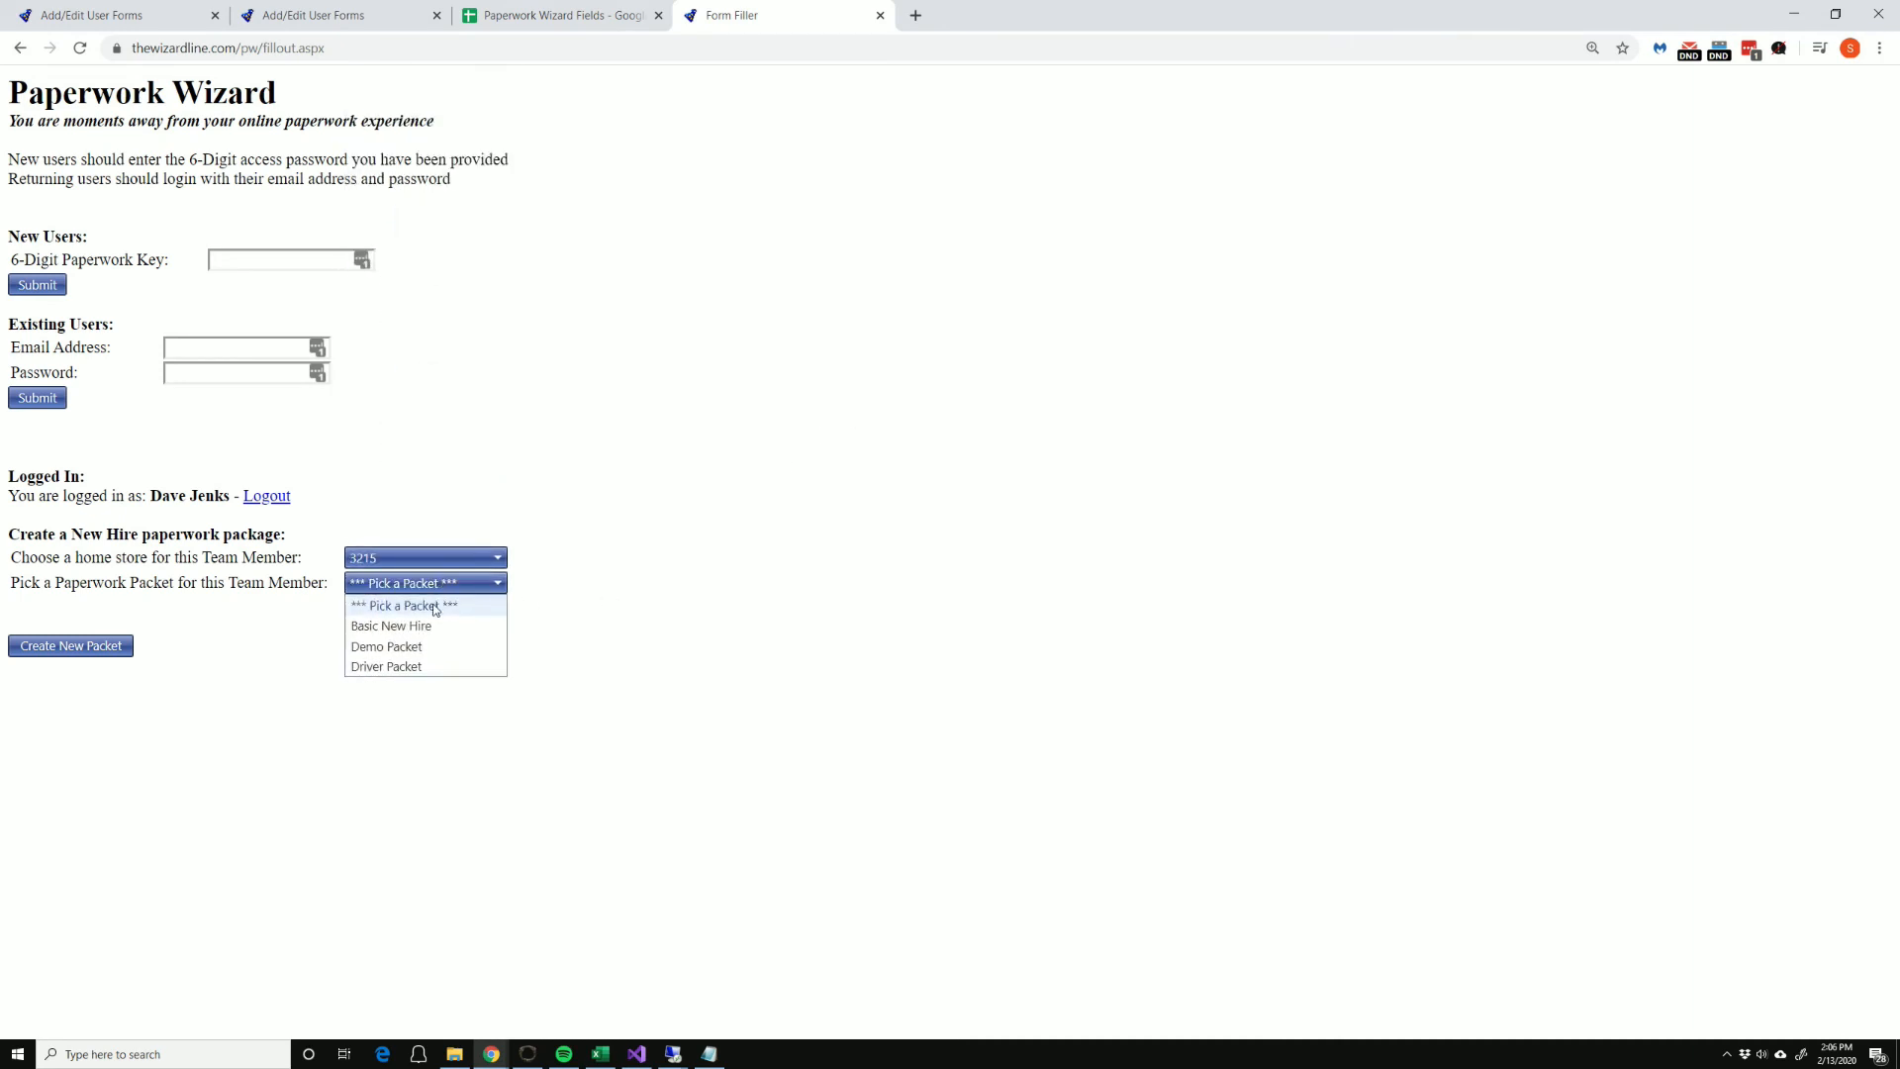
{"action": "left_click", "coordinate": [413, 650]}
{"action": "left_click", "coordinate": [103, 655]}
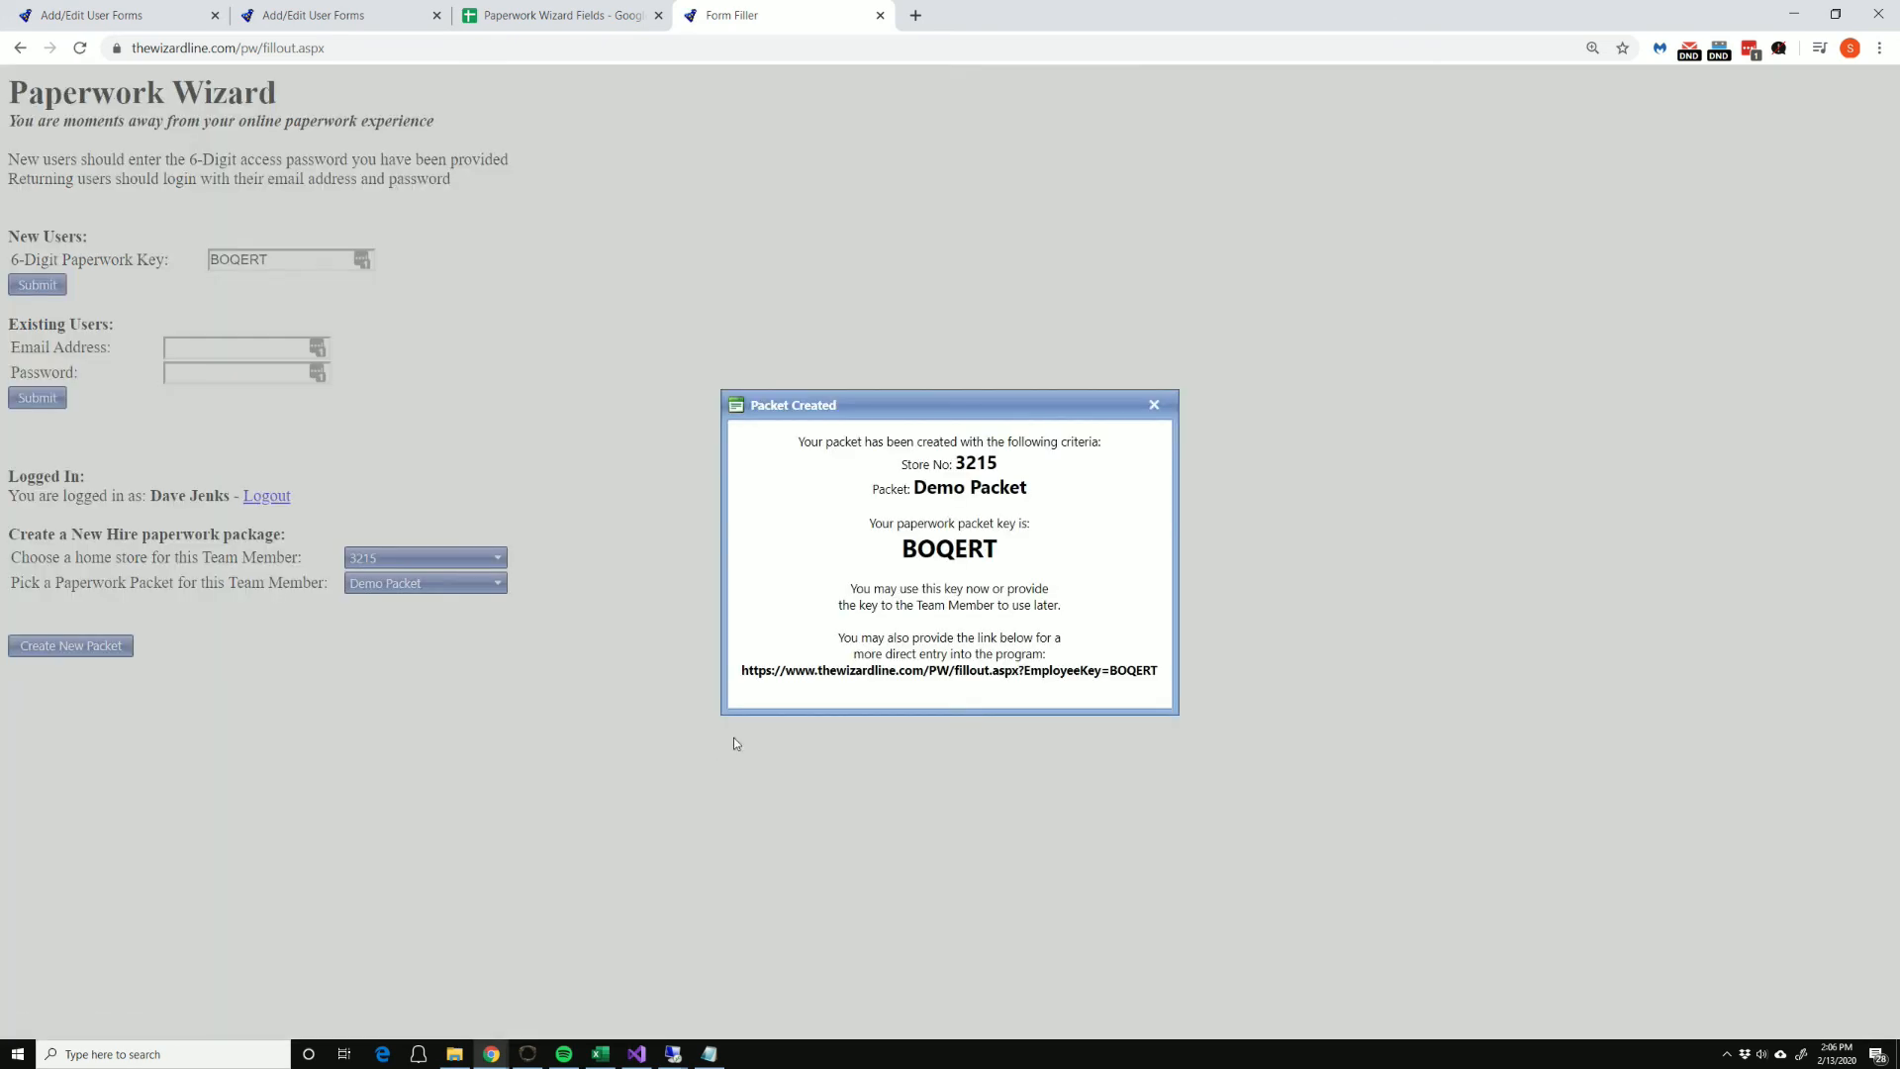
{"action": "left_click", "coordinate": [1154, 405]}
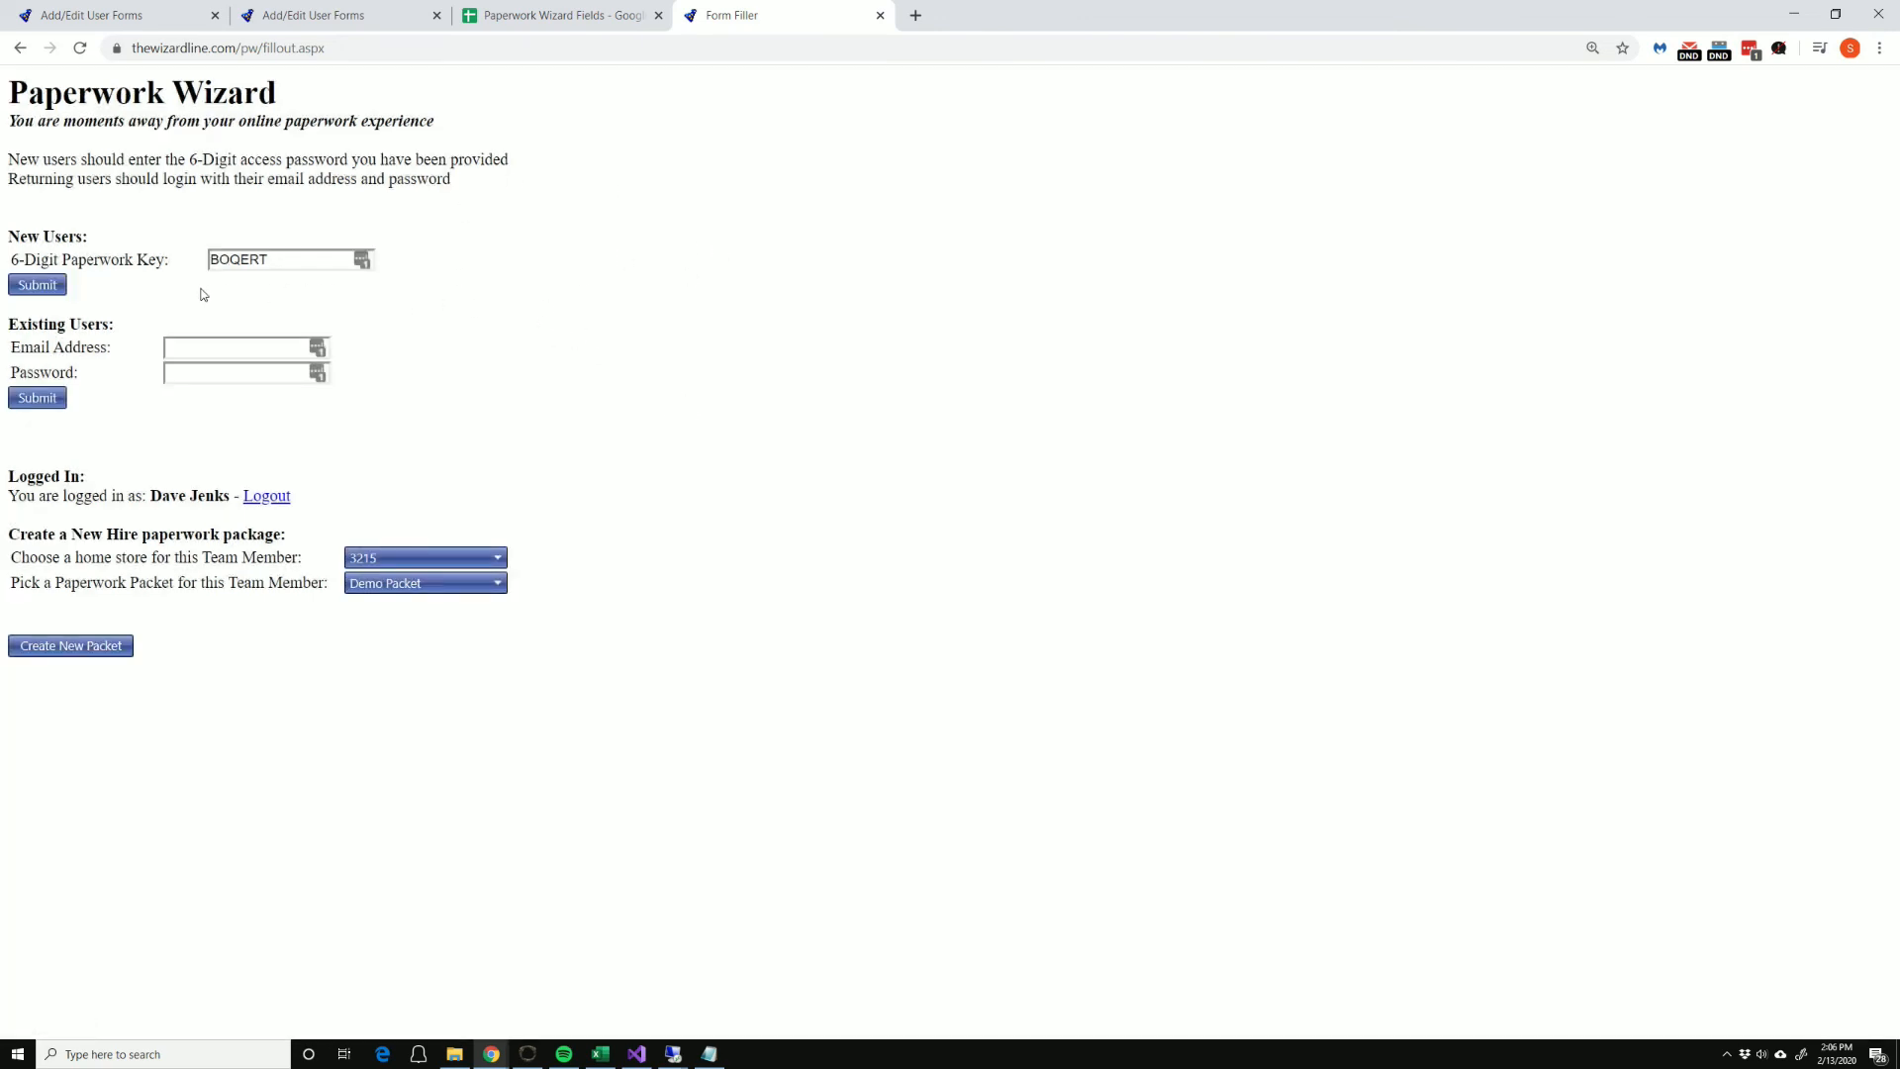
Step: Submit the 6-digit paperwork key as a new user and continue to the Basic Team Member Information form
{"action": "left_click", "coordinate": [43, 288]}
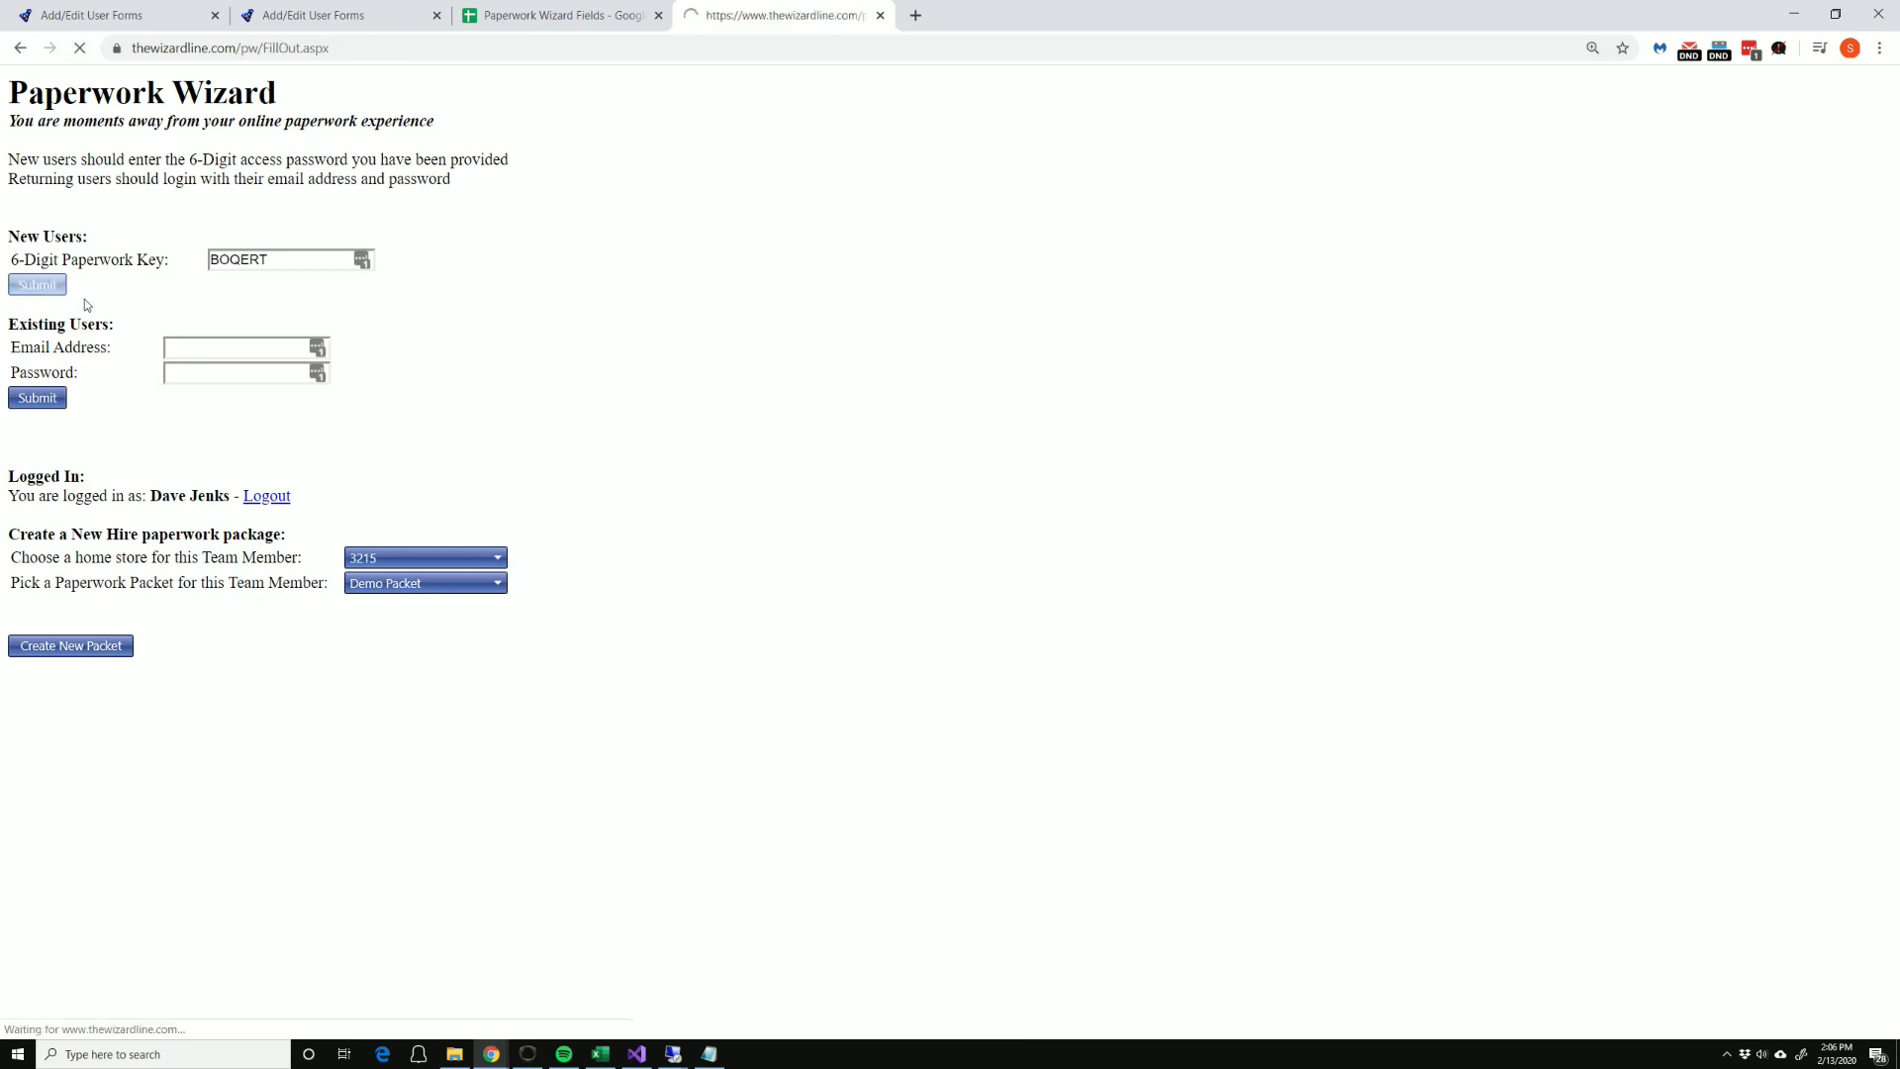
{"action": "left_click", "coordinate": [255, 287]}
{"action": "left_click", "coordinate": [262, 318]}
{"action": "key", "text": "Return"}
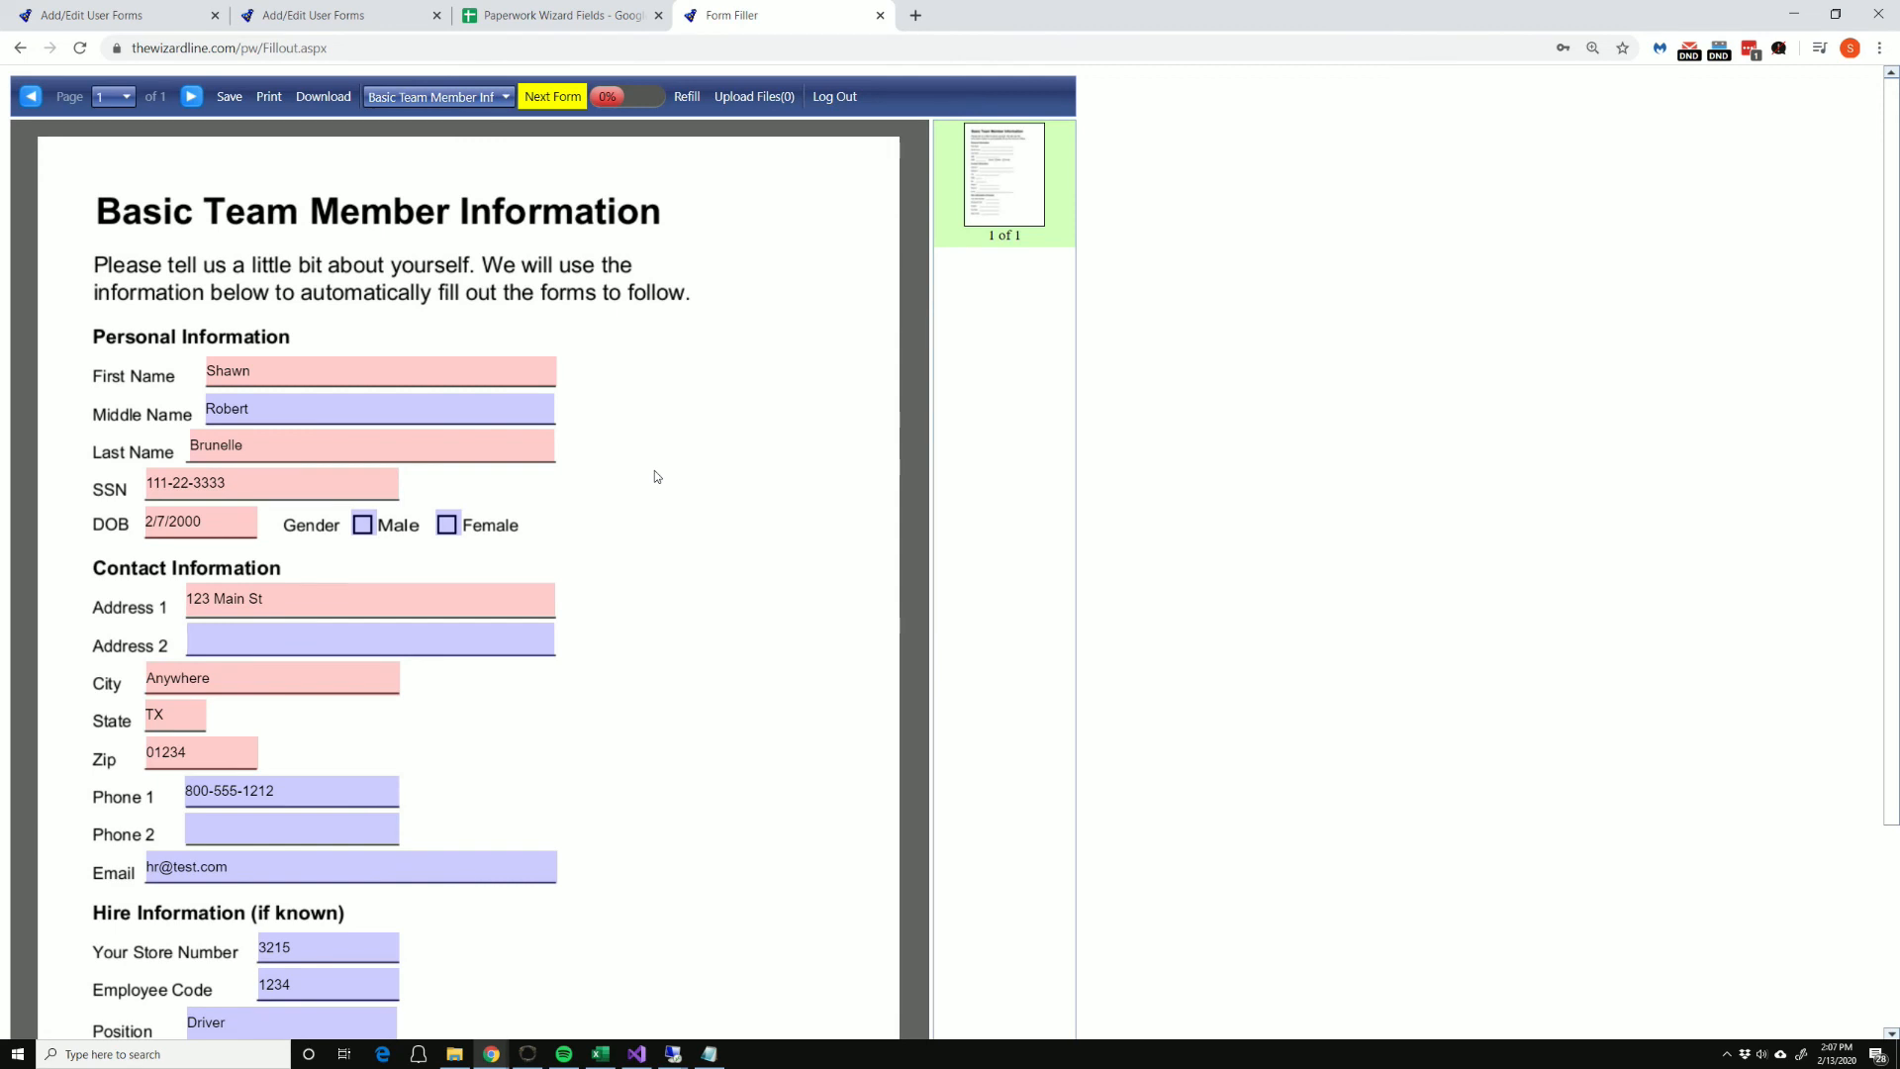
Step: Mark the gender as Male on the Basic Team Member Information form and advance to the next form
{"action": "left_click", "coordinate": [551, 97]}
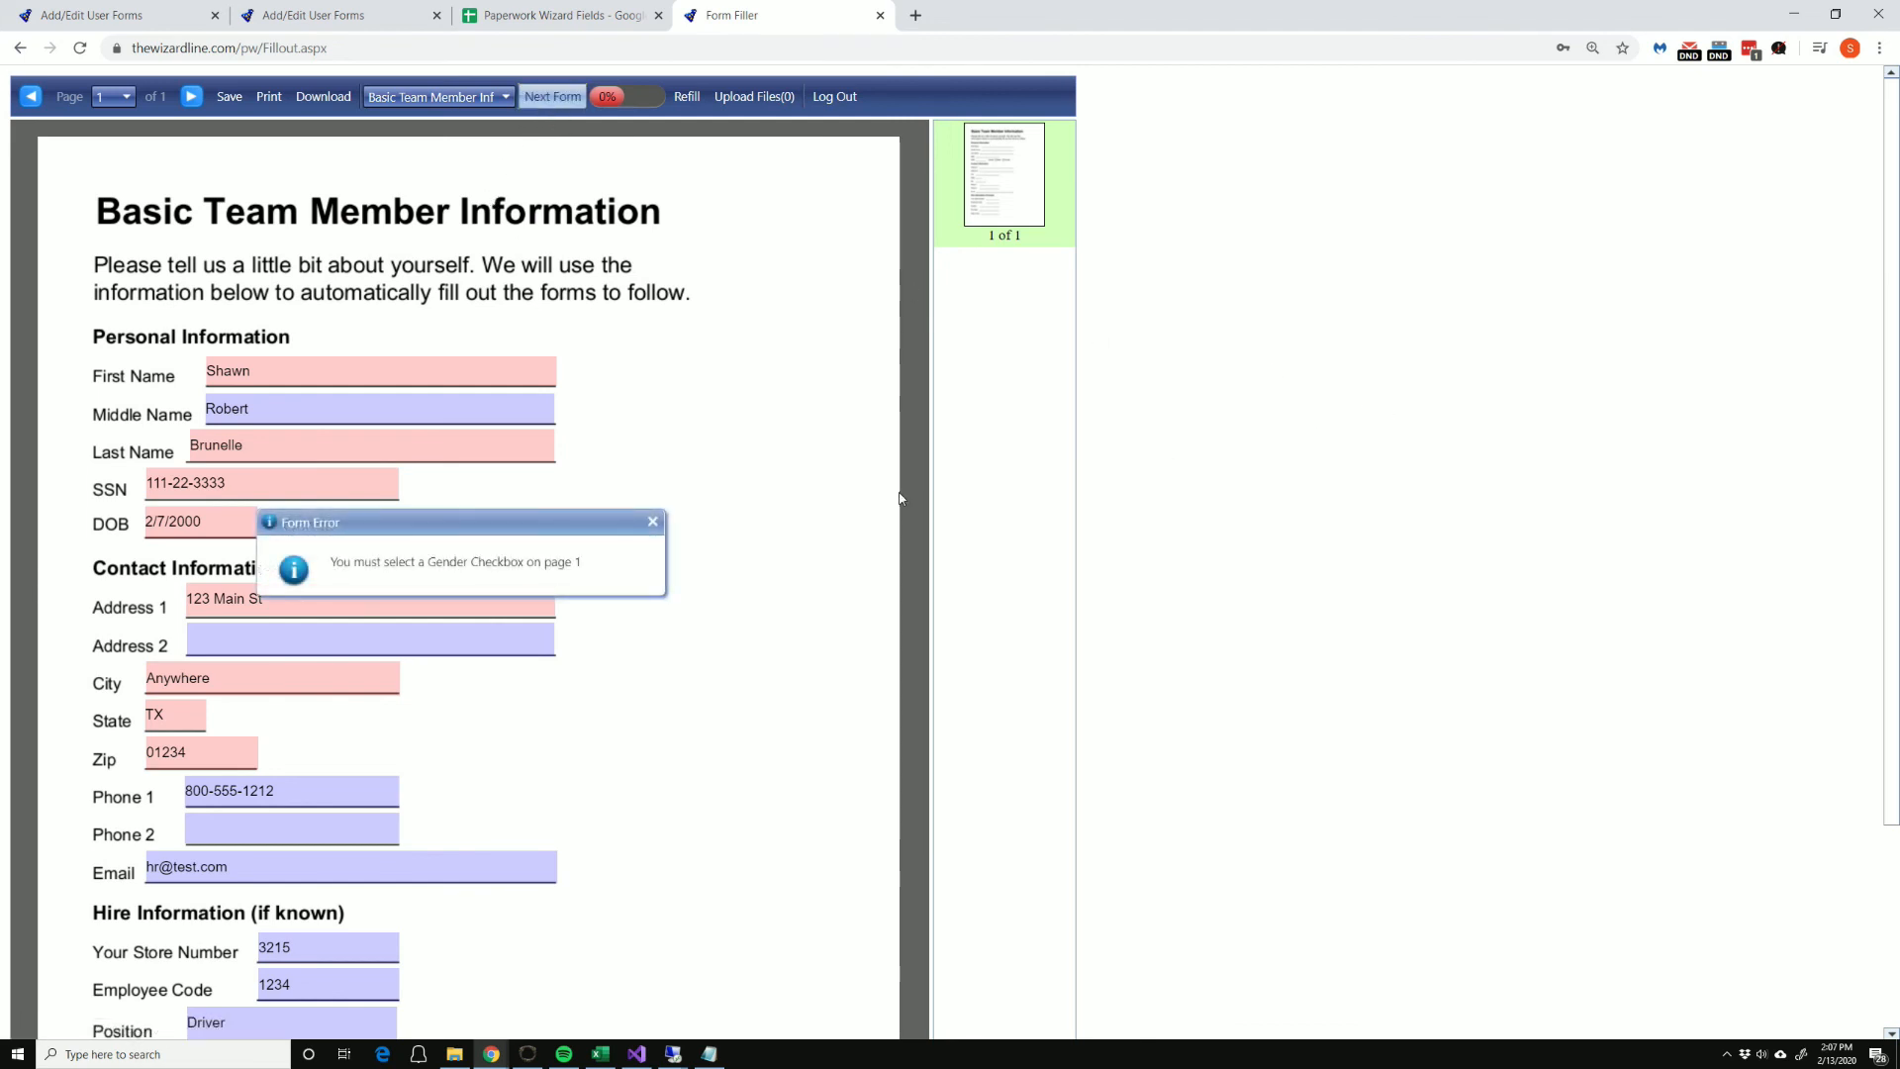
{"action": "left_click", "coordinate": [652, 521]}
{"action": "left_click", "coordinate": [363, 525]}
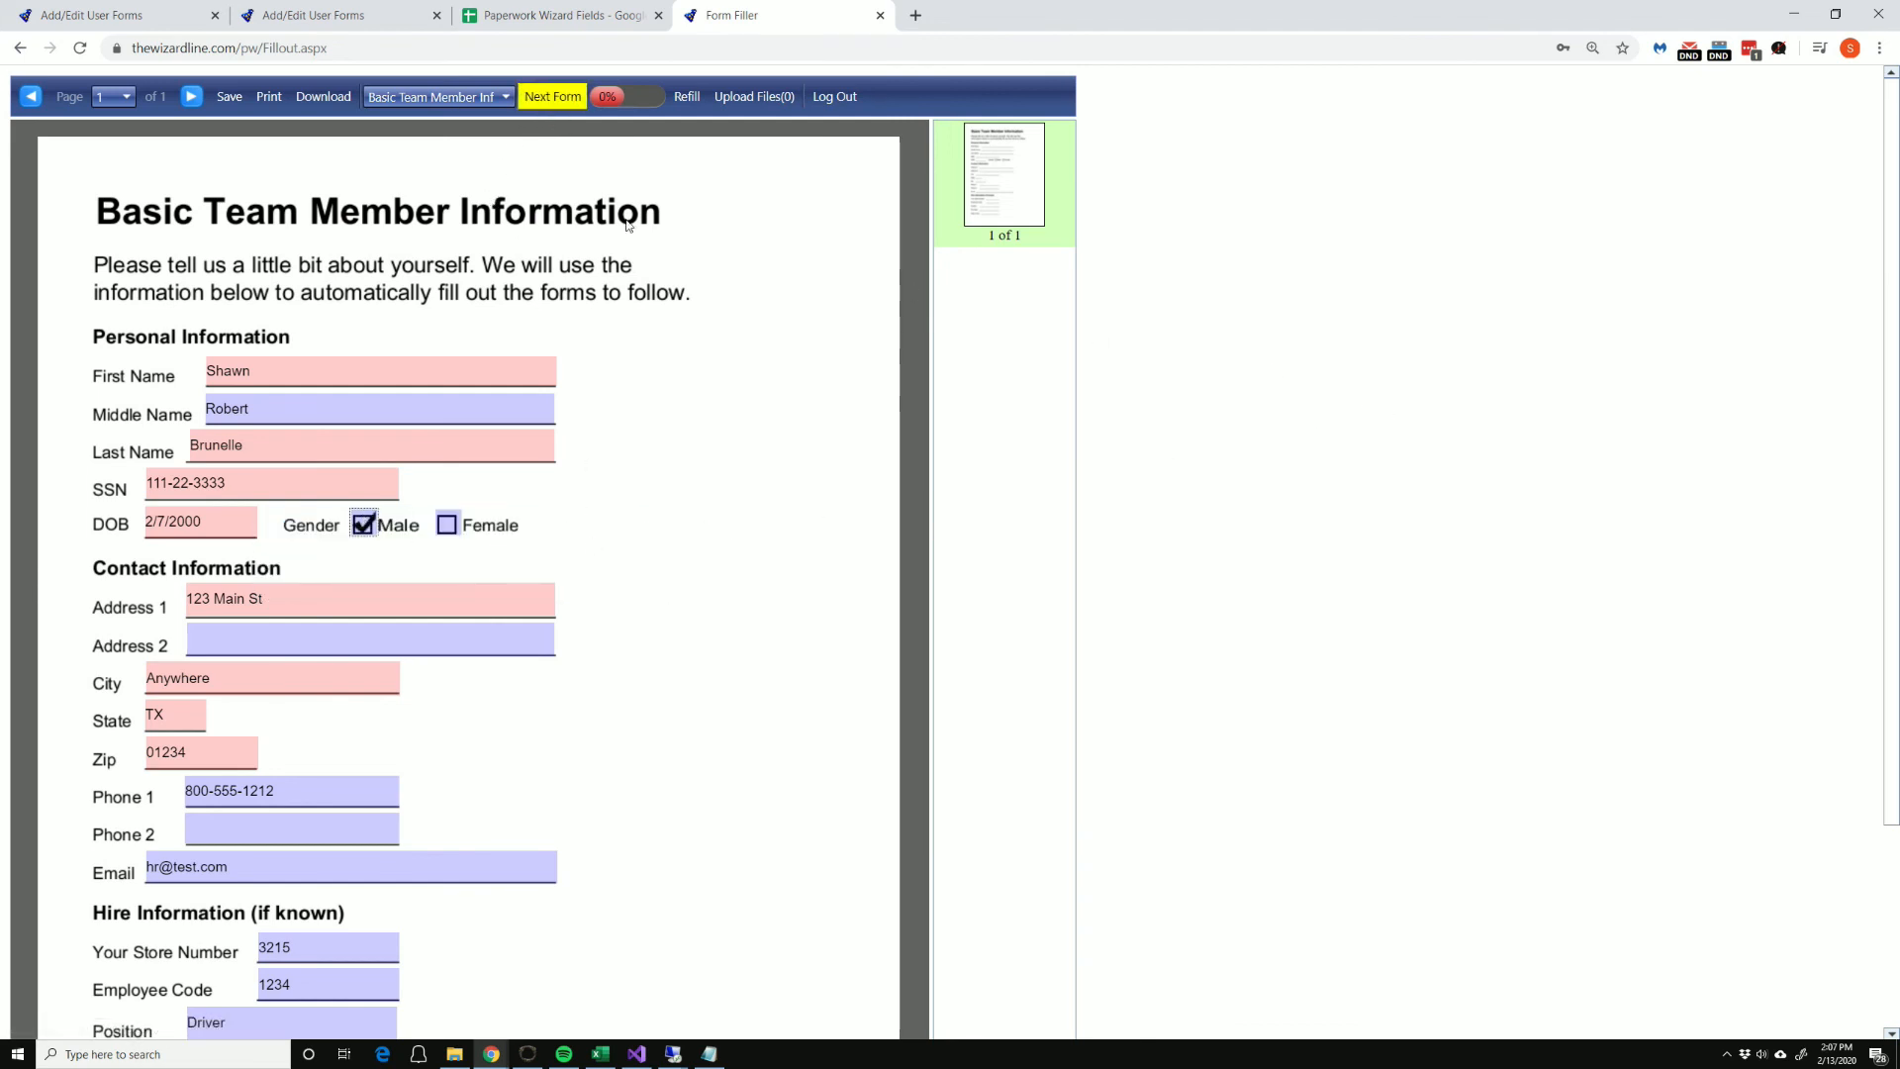
{"action": "left_click", "coordinate": [552, 96]}
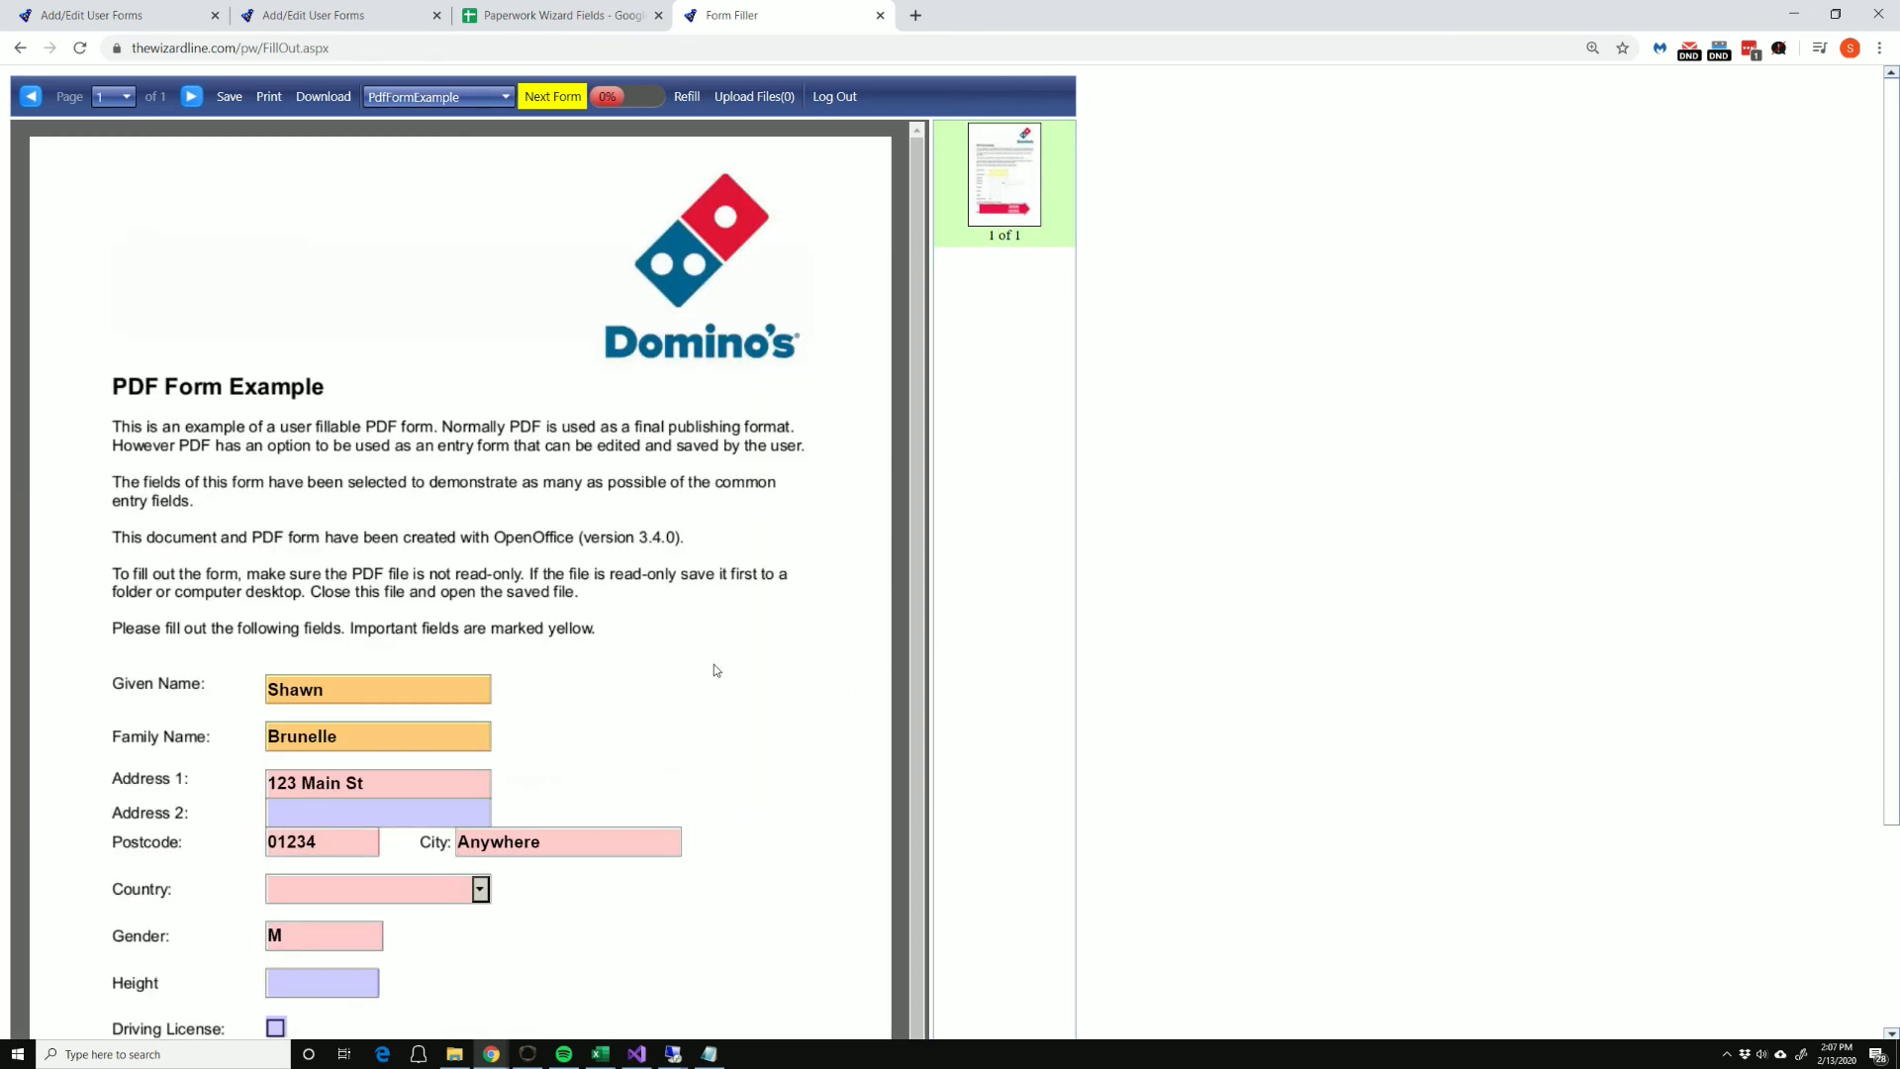
Step: Complete PdfFormExample by choosing USA as the country, entering a height of 70 and ticking Driving License
{"action": "scroll", "coordinate": [716, 669], "scroll_direction": "down", "scroll_amount": 1}
{"action": "scroll", "coordinate": [717, 669], "scroll_direction": "down", "scroll_amount": 1}
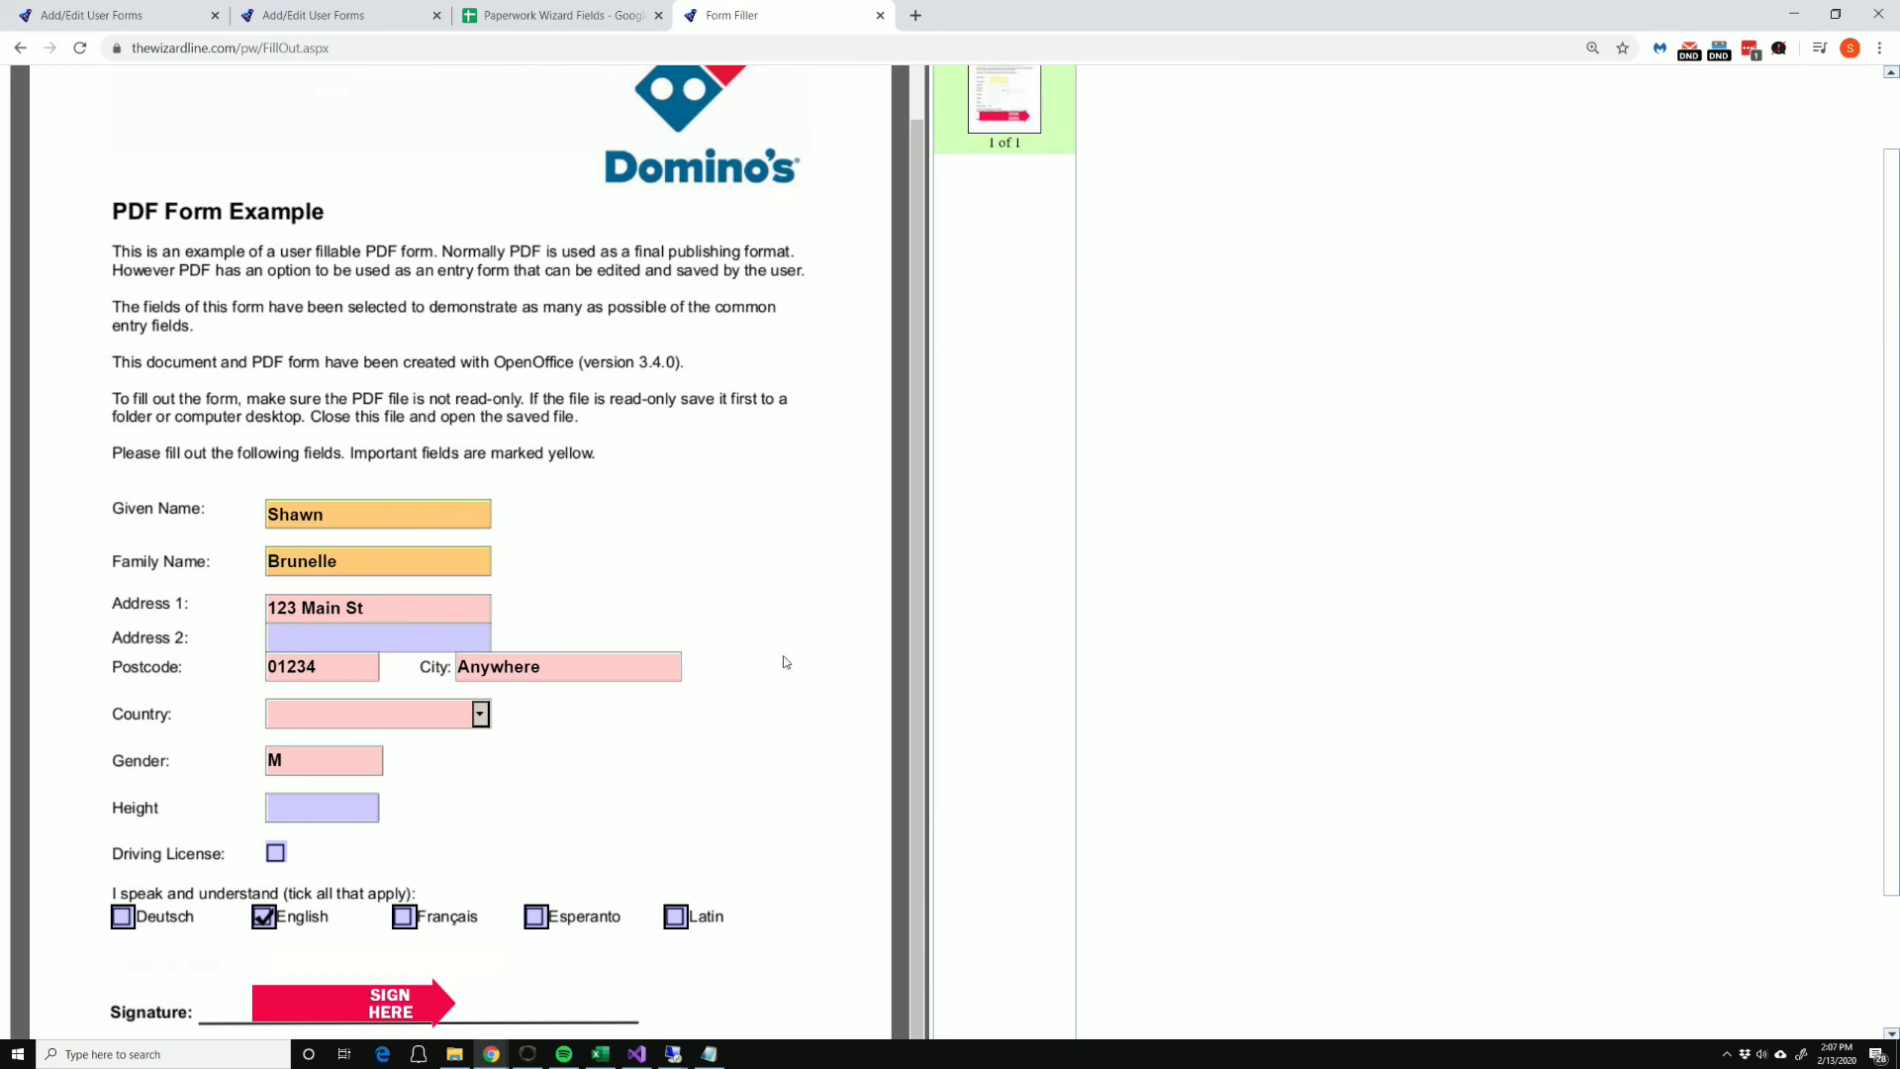
{"action": "scroll", "coordinate": [786, 662], "scroll_direction": "down", "scroll_amount": 1}
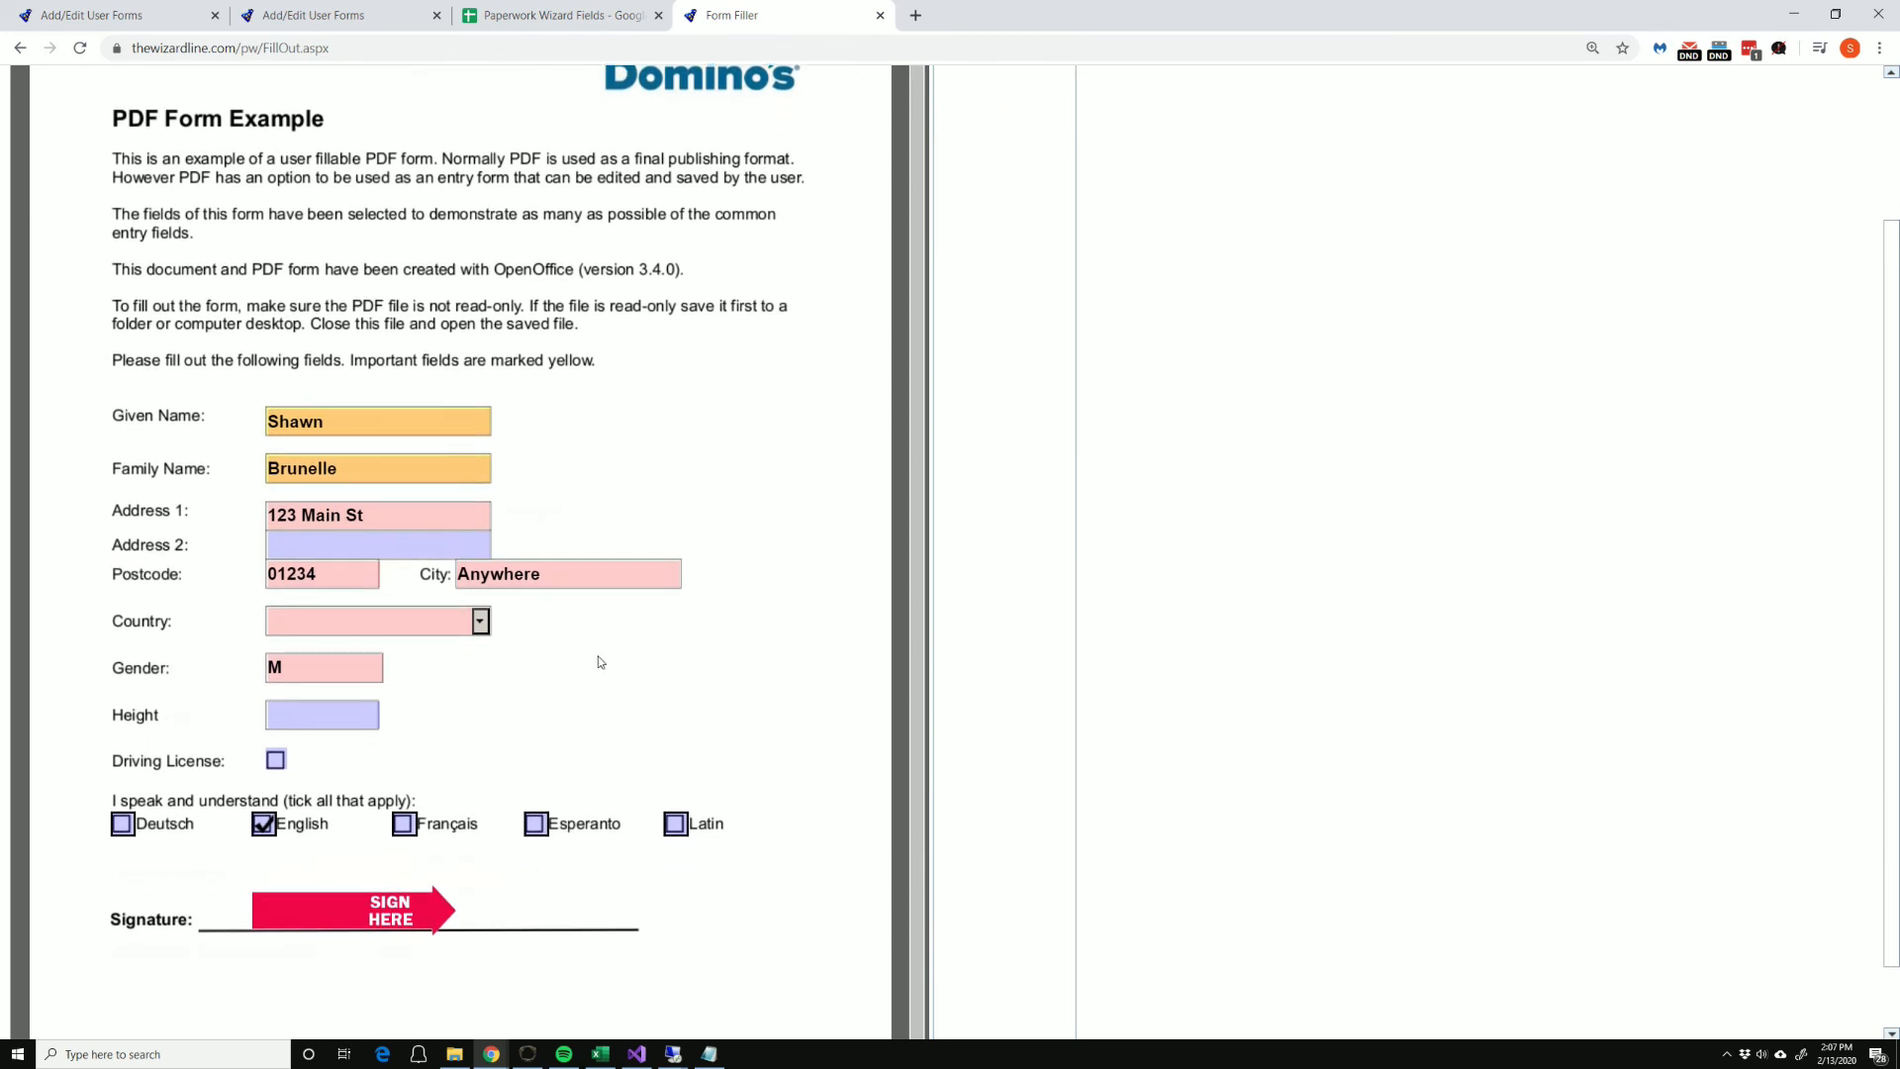
{"action": "left_click", "coordinate": [489, 624]}
{"action": "left_click", "coordinate": [463, 640]}
{"action": "left_click", "coordinate": [322, 716]}
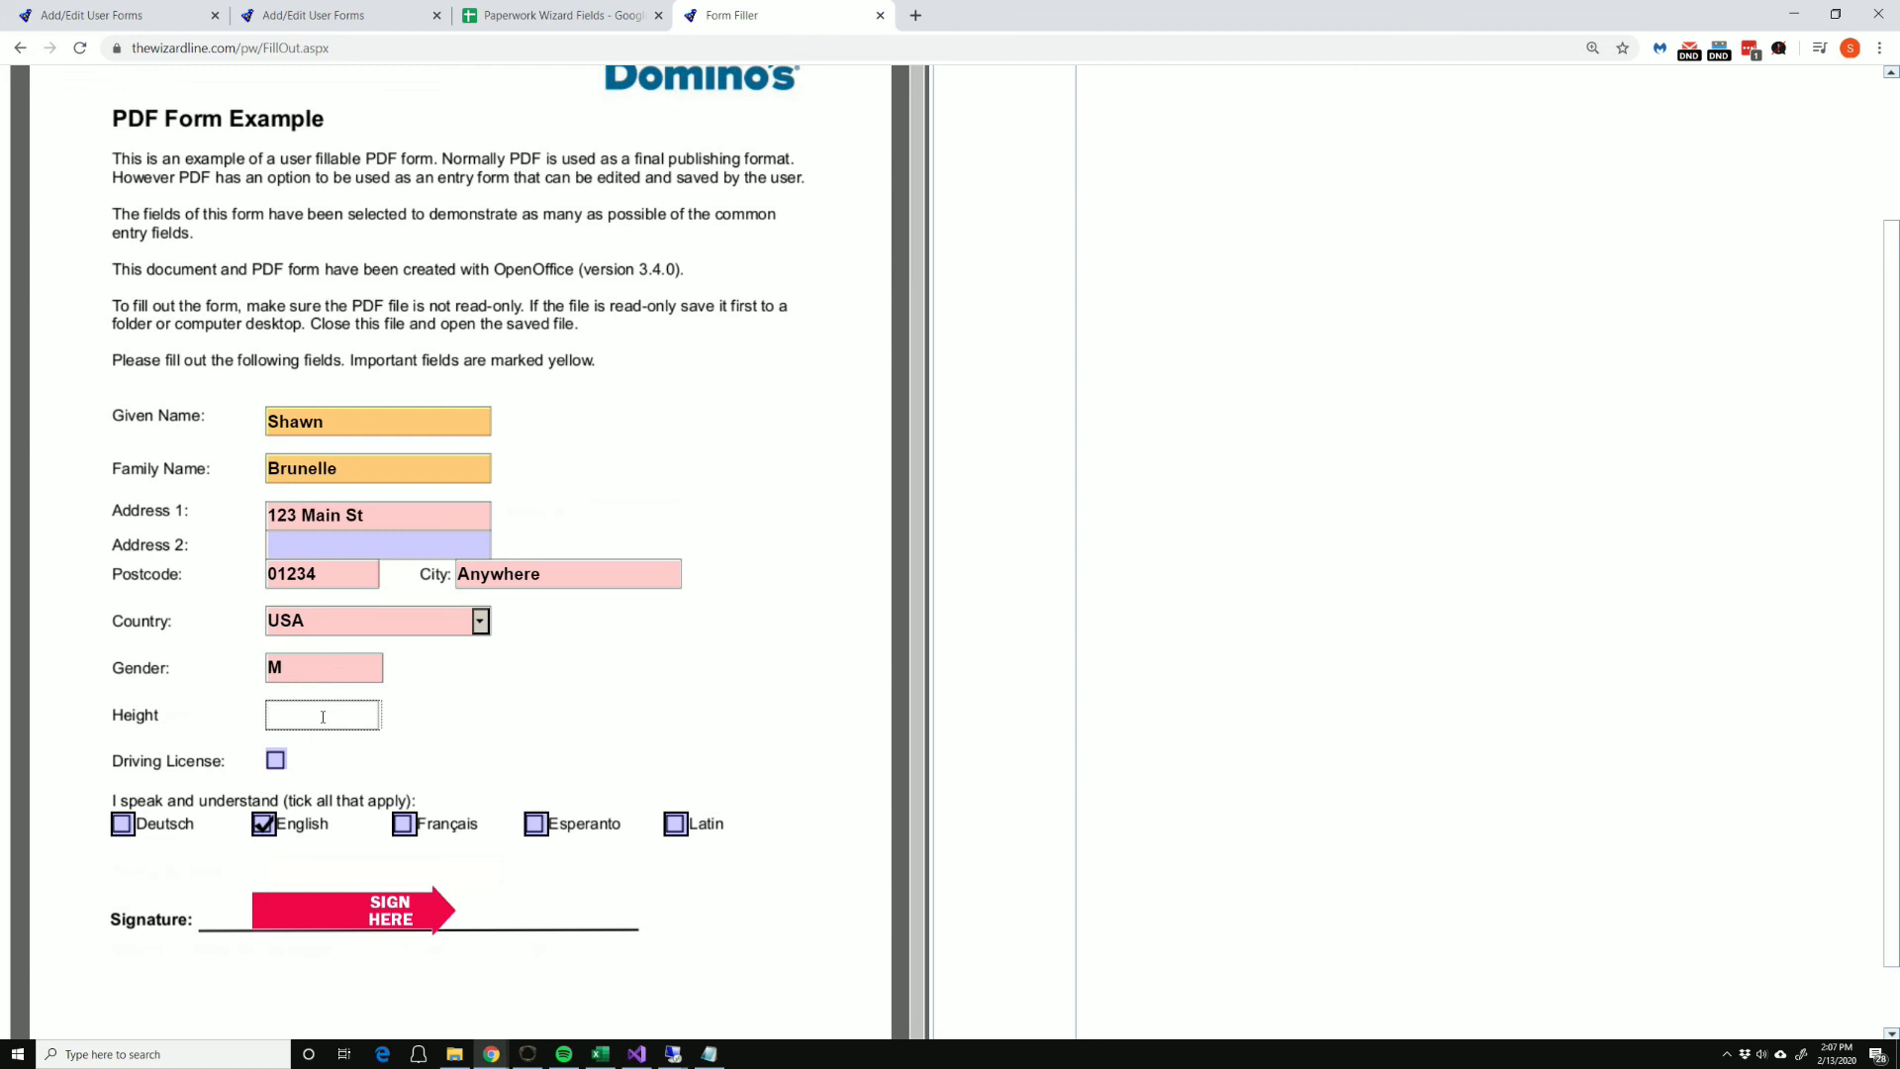
{"action": "type", "text": "70"}
{"action": "left_click", "coordinate": [277, 760]}
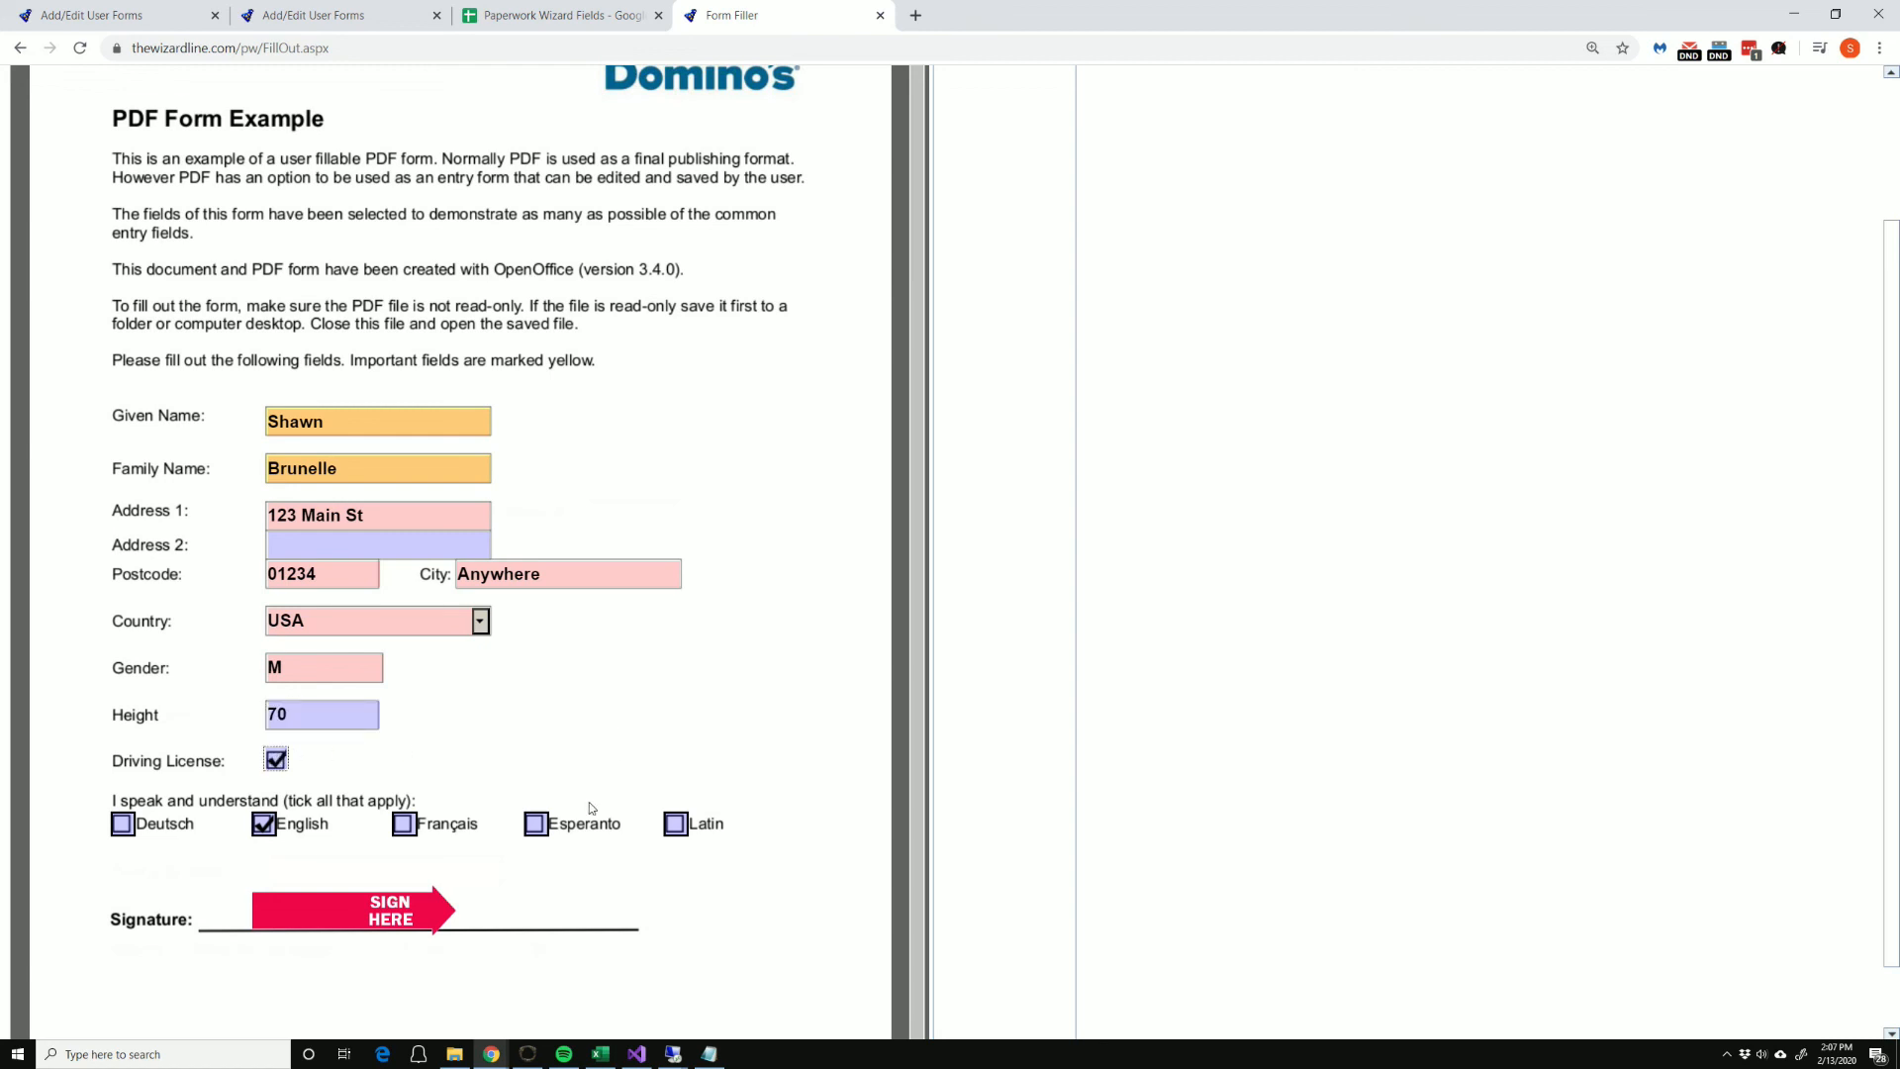
Step: Draw a freehand signature for PdfFormExample, sign the form with it, and review the signed page
{"action": "left_click", "coordinate": [385, 918]}
{"action": "left_click_drag", "start_coordinate": [130, 232], "coordinate": [277, 220]}
{"action": "mouse_move", "coordinate": [409, 216]}
{"action": "left_mouse_down"}
{"action": "mouse_move", "coordinate": [475, 170]}
{"action": "mouse_move", "coordinate": [817, 210]}
{"action": "left_mouse_up"}
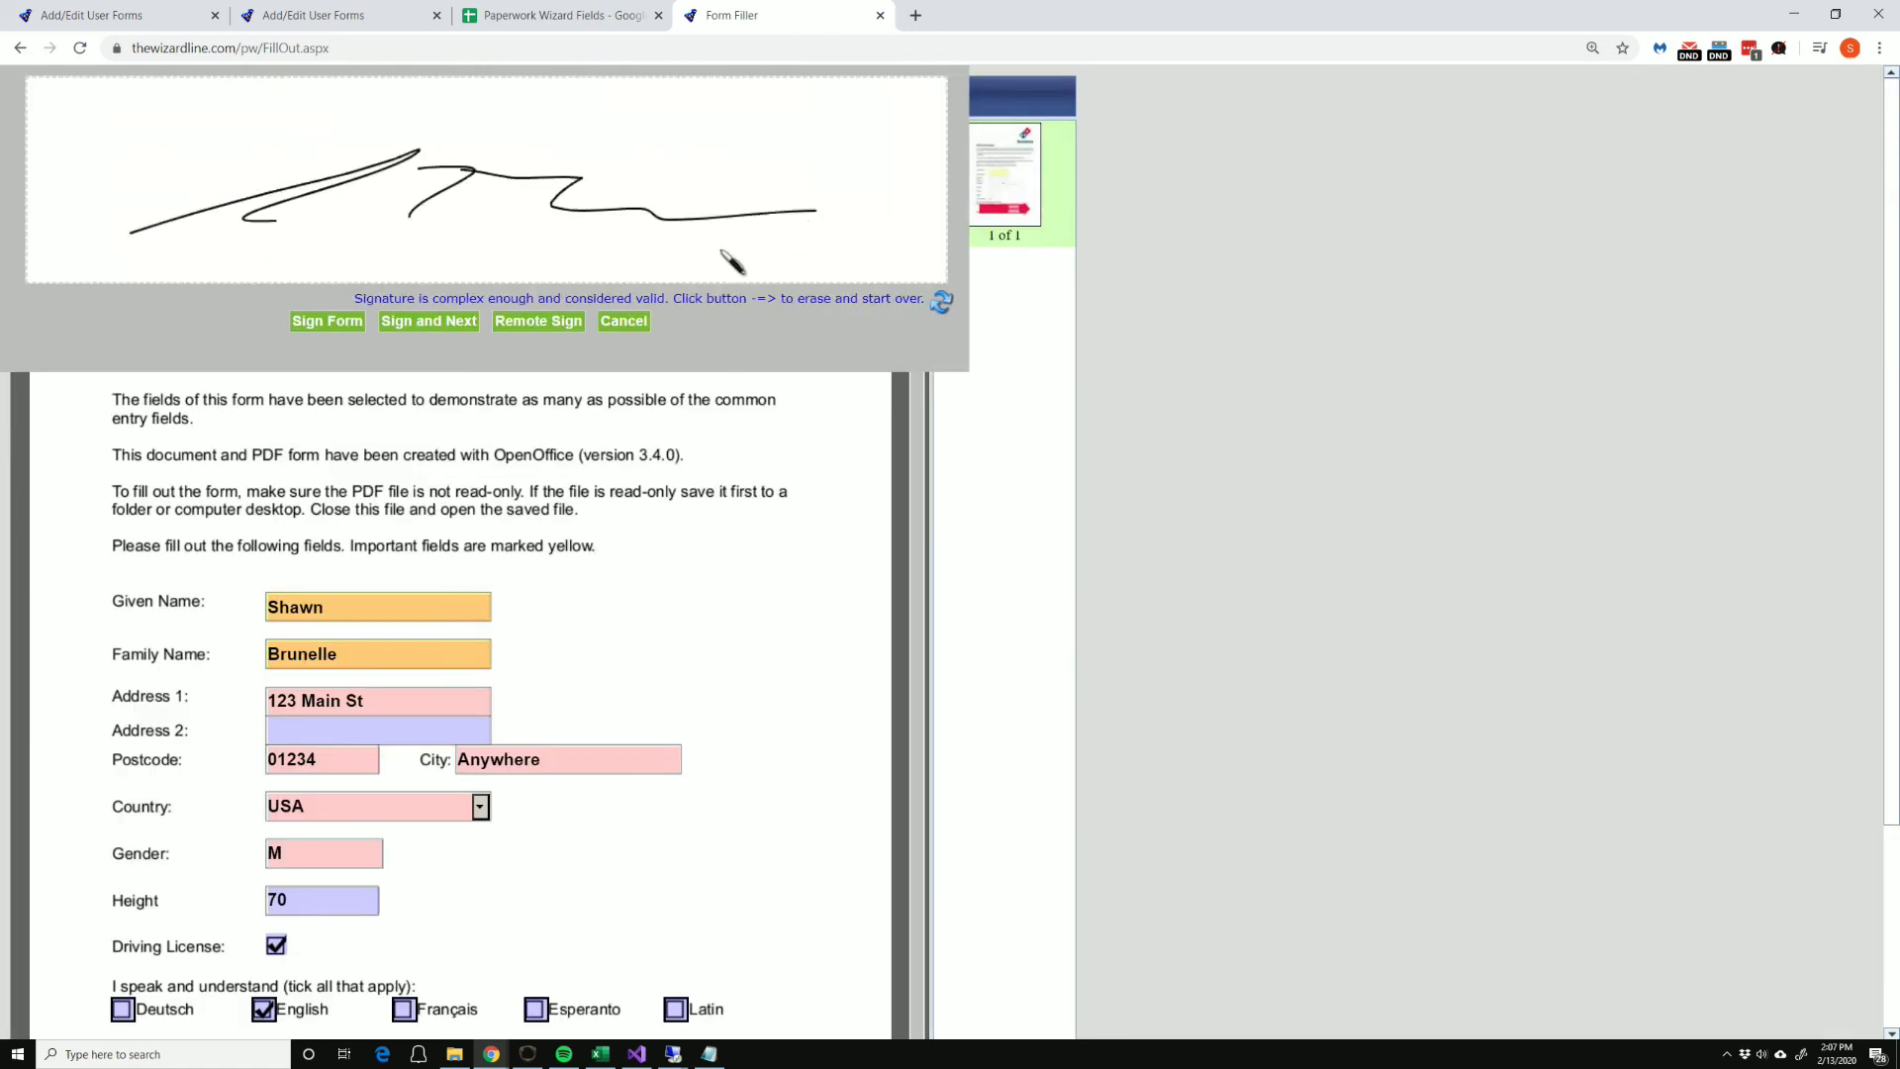
{"action": "left_click", "coordinate": [328, 321]}
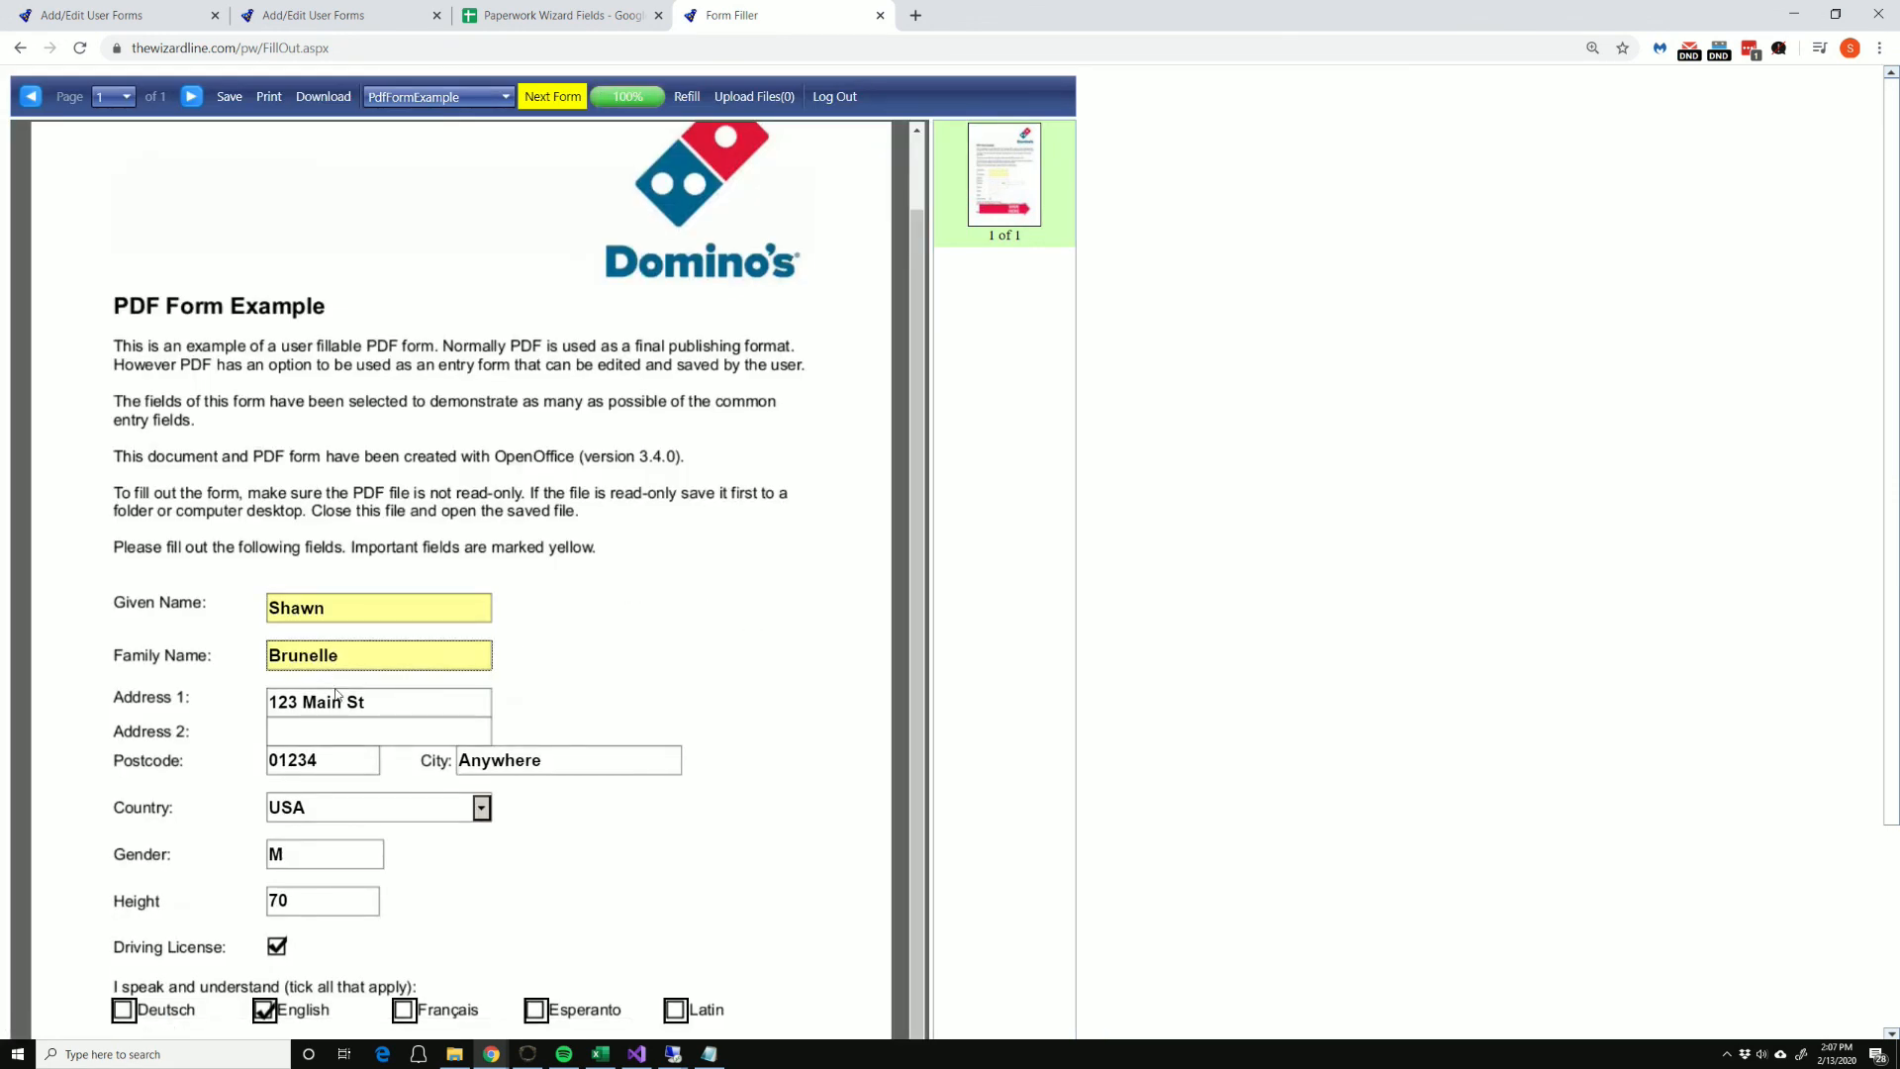
{"action": "scroll", "coordinate": [762, 698], "scroll_direction": "down", "scroll_amount": 3}
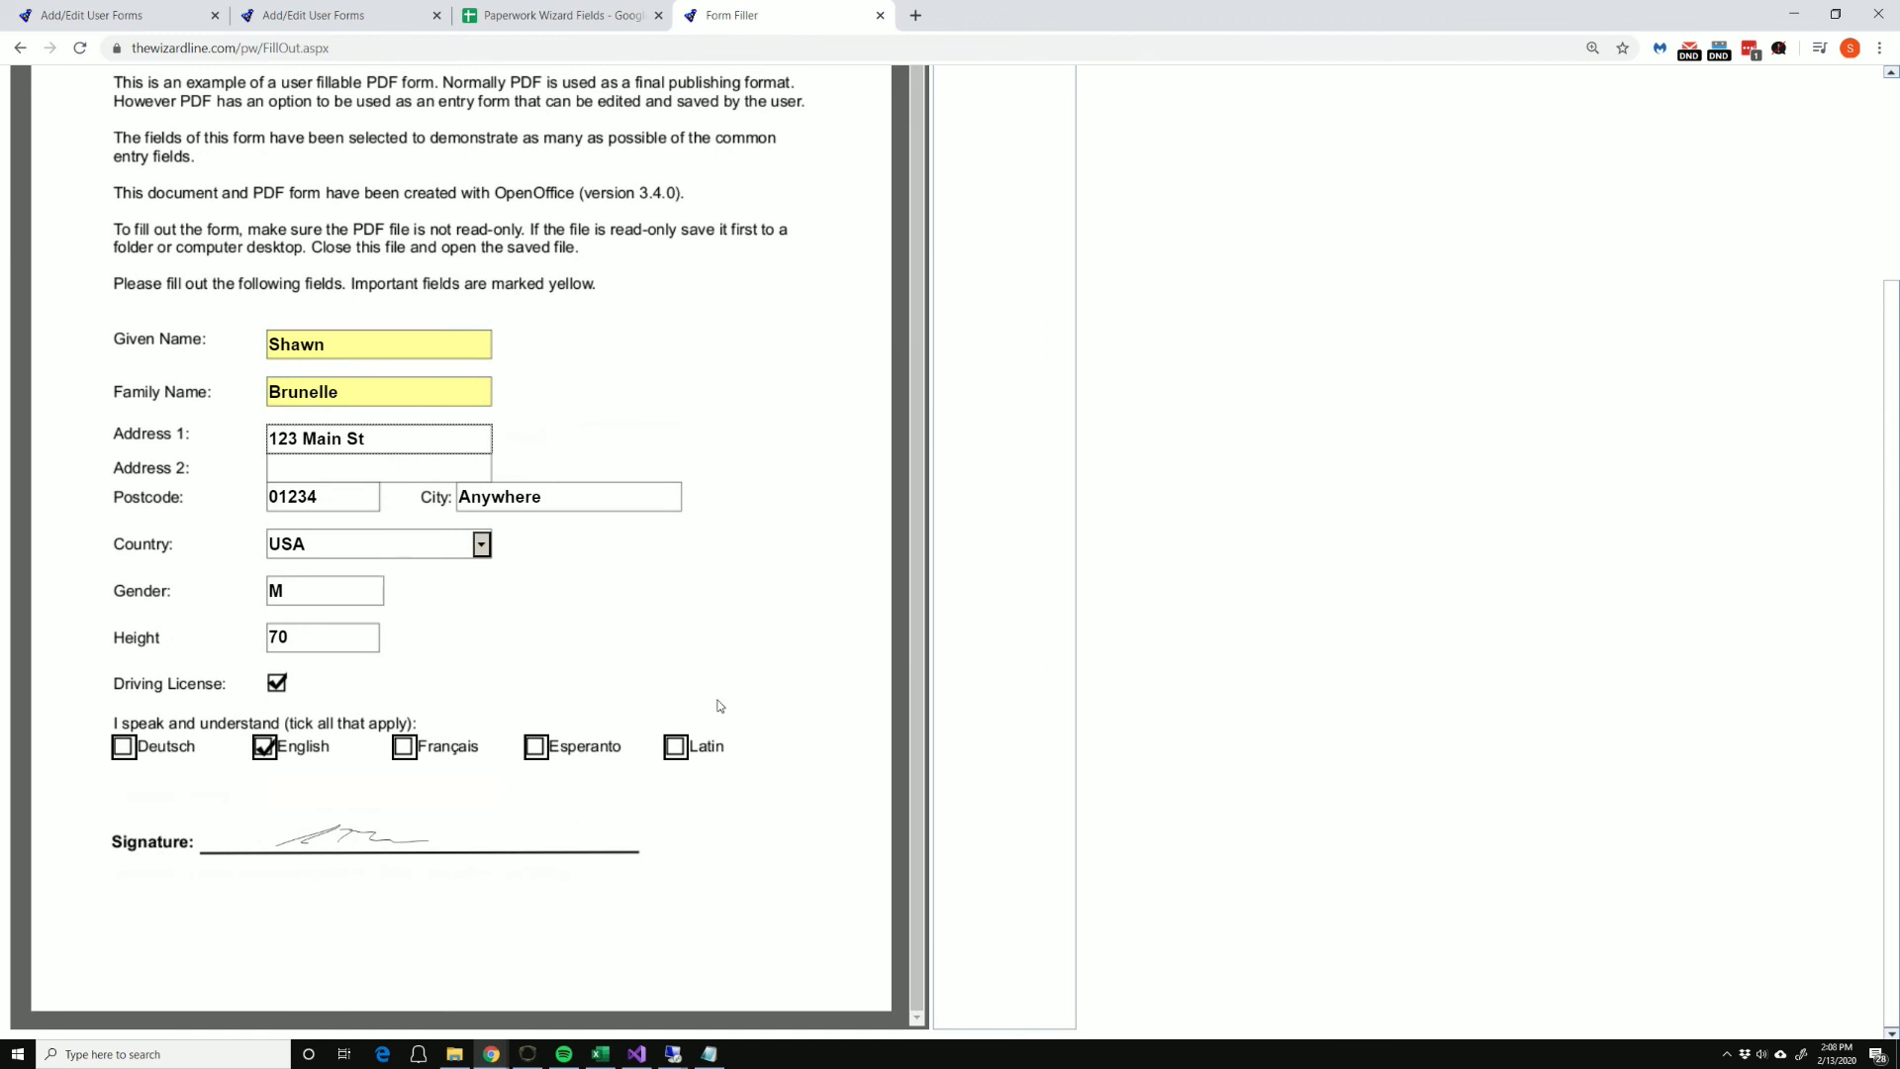
{"action": "scroll", "coordinate": [732, 622], "scroll_direction": "up", "scroll_amount": 2}
{"action": "scroll", "coordinate": [896, 468], "scroll_direction": "up", "scroll_amount": 2}
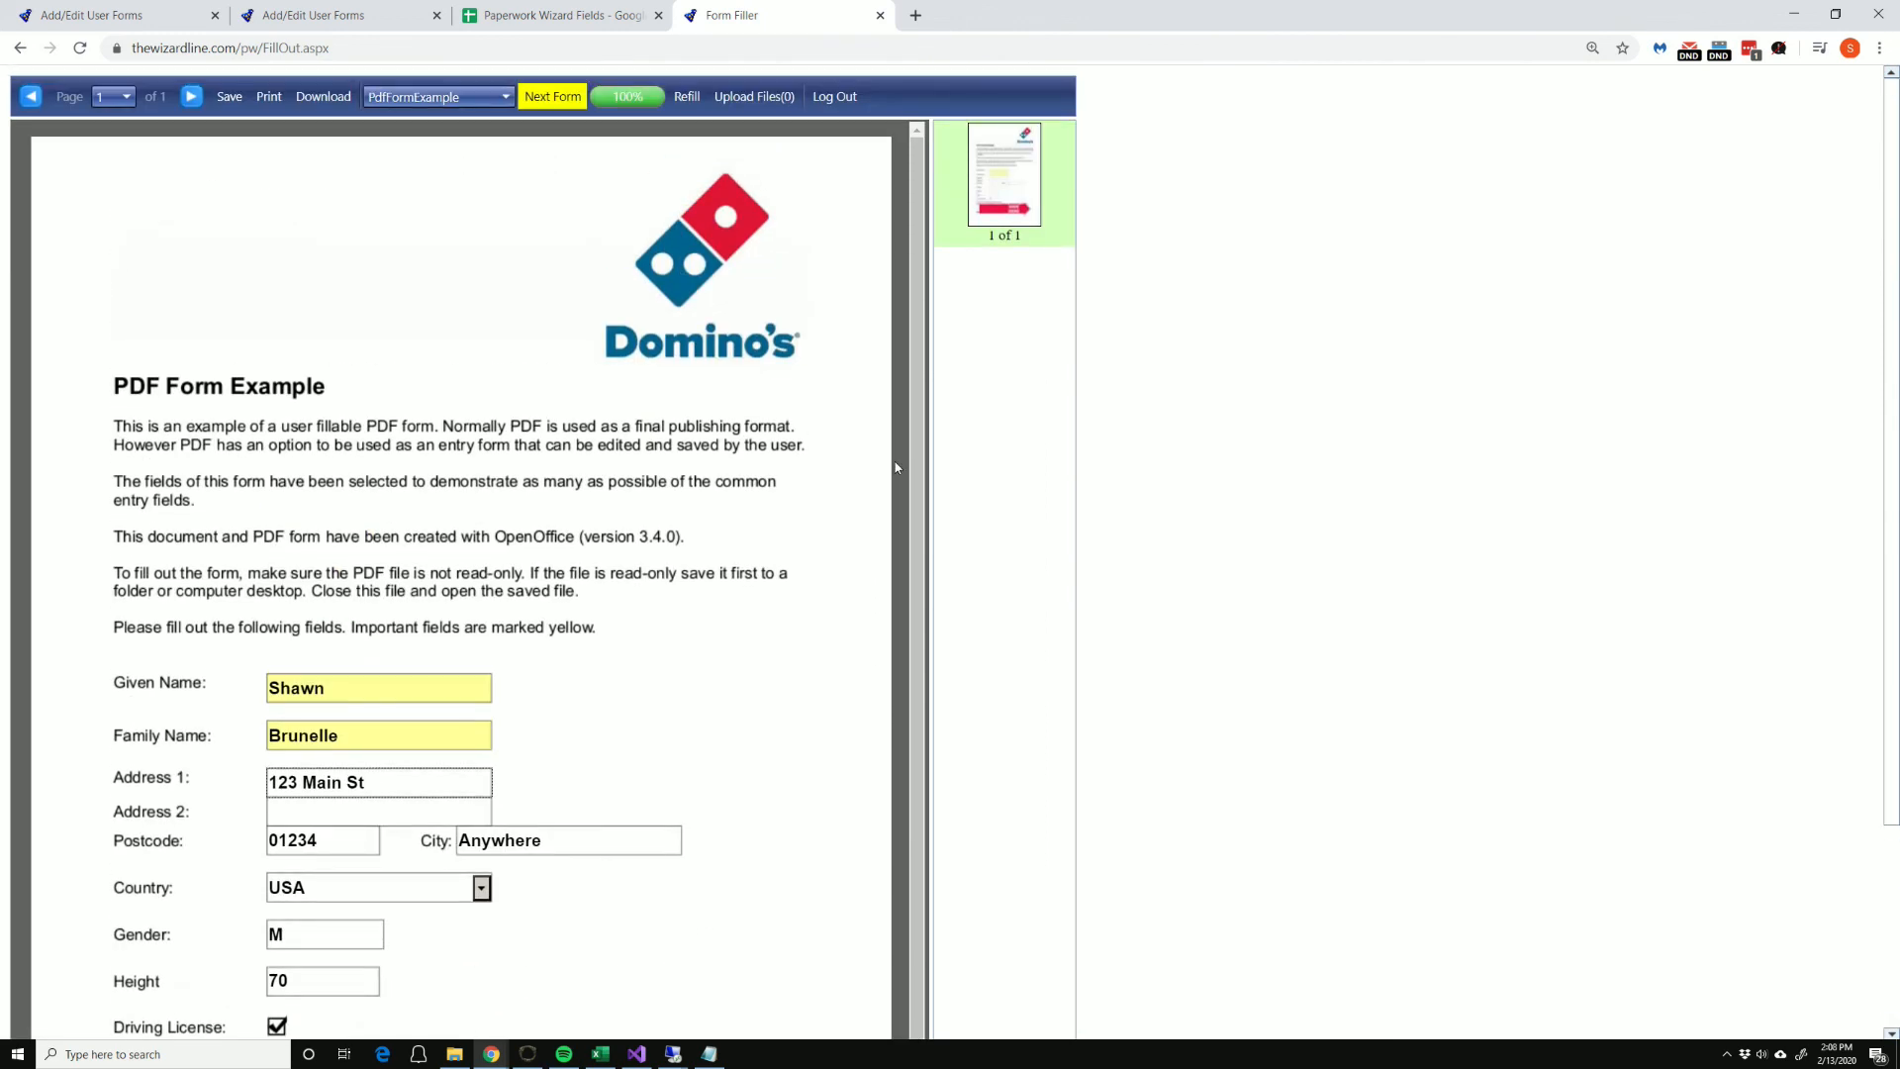